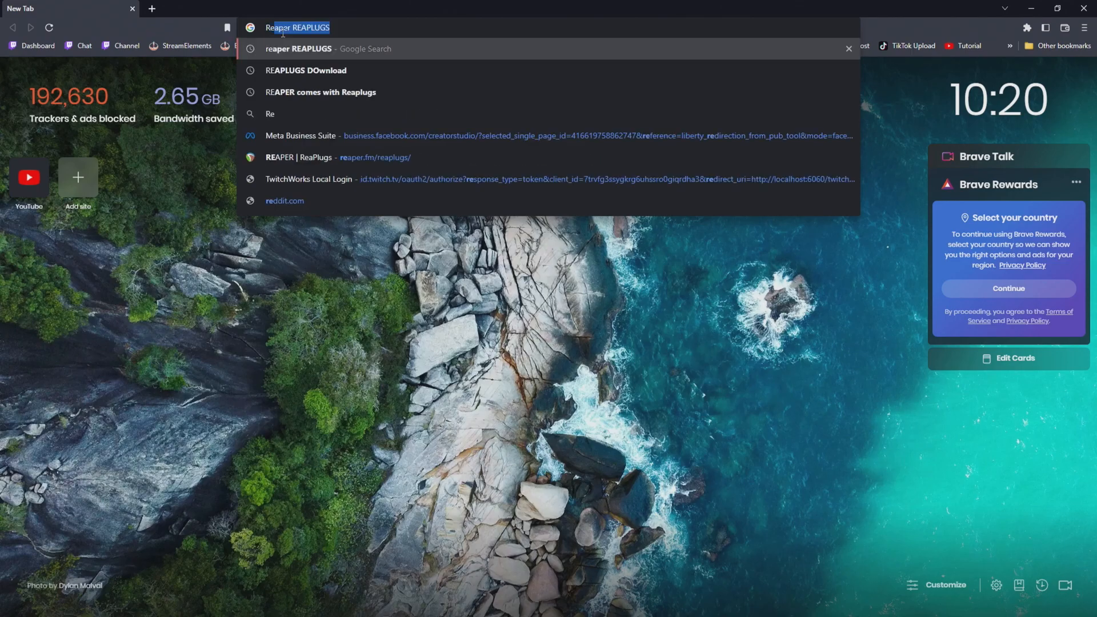
Search for Reaper REAPLUGS, go to the ReaPlugs page, and save the ReaPlugs VST v2.36 32-bit installer to Downloads
key("Return")
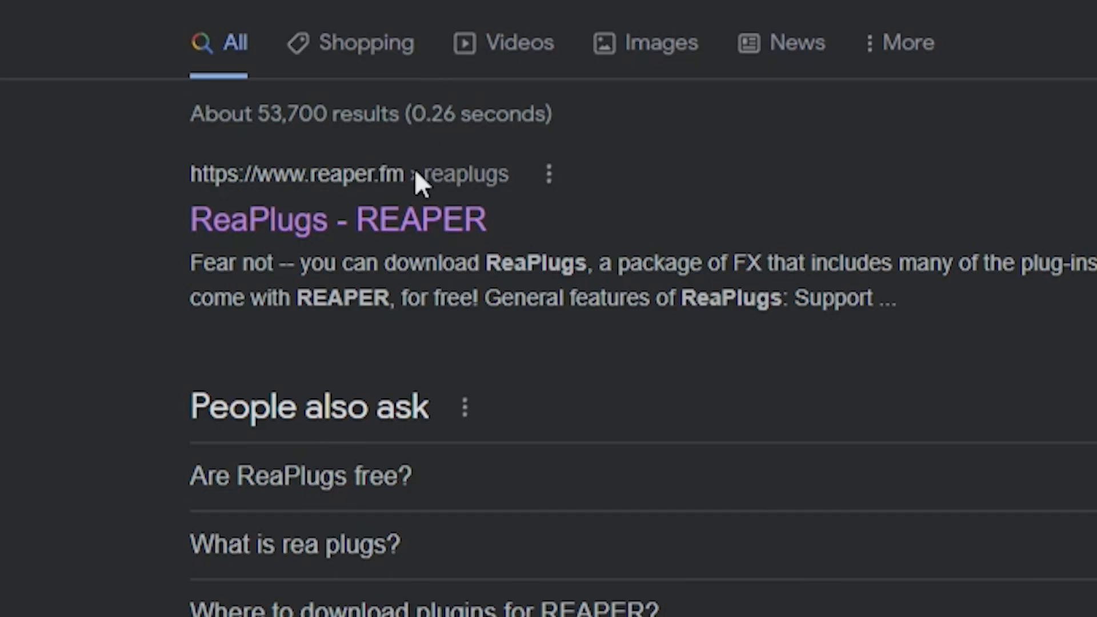
left_click(353, 228)
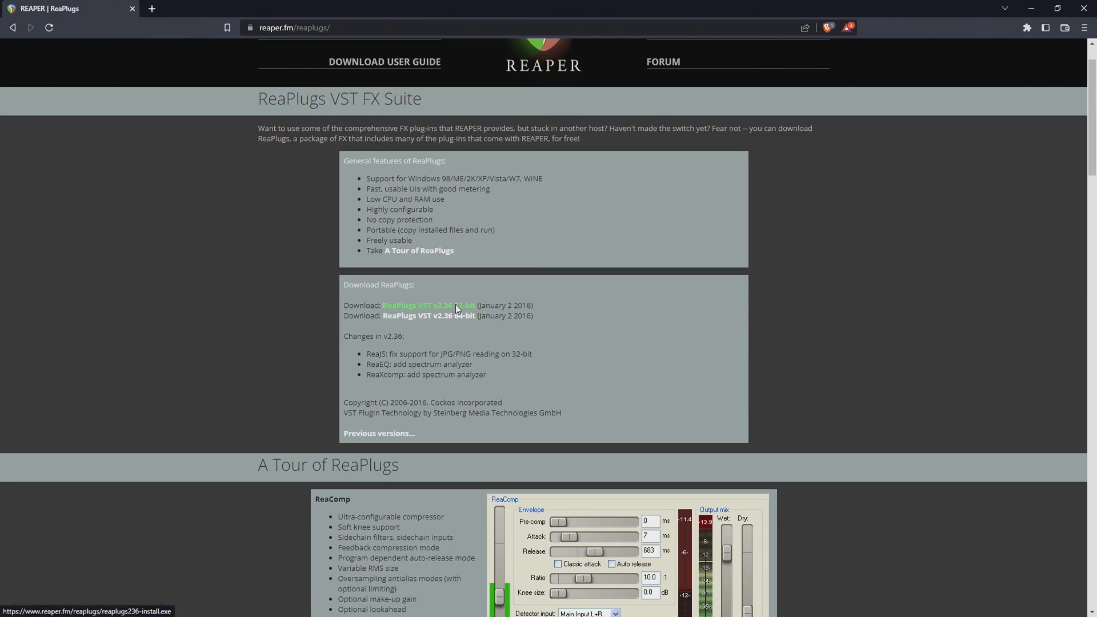
left_click(456, 307)
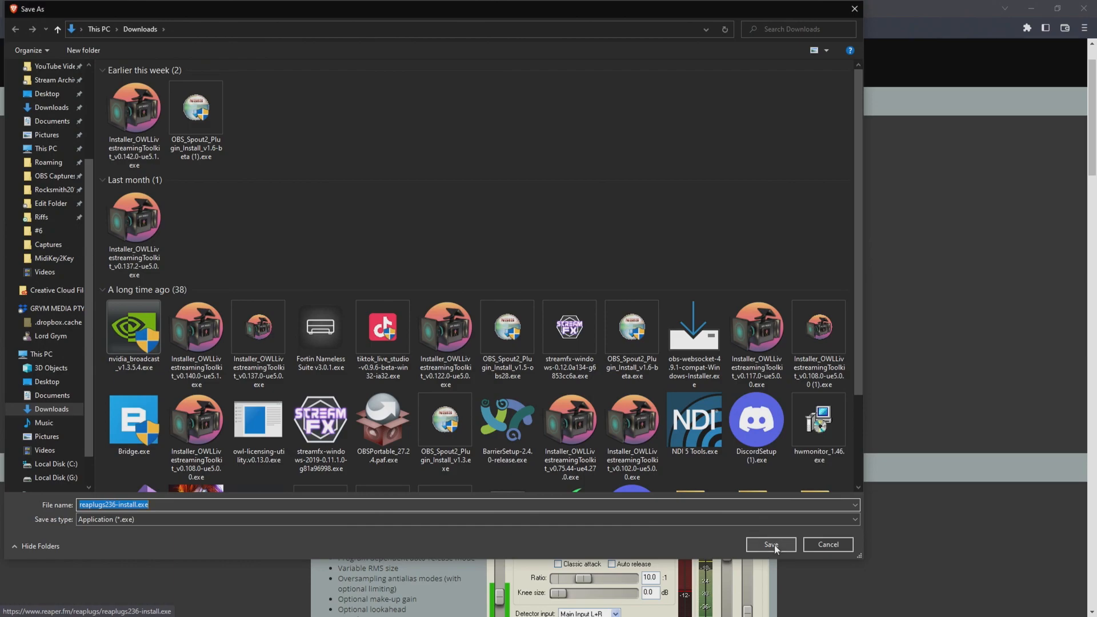
left_click(770, 544)
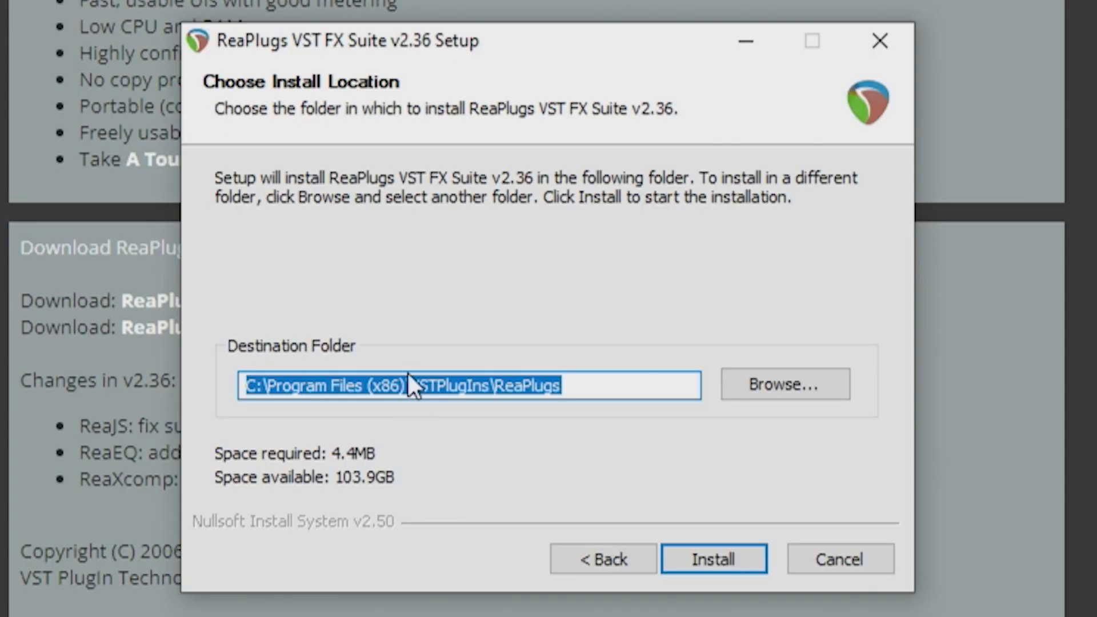
Remove "(x86)" from the Program Files part of the destination folder path in the ReaPlugs setup
left_click(410, 384)
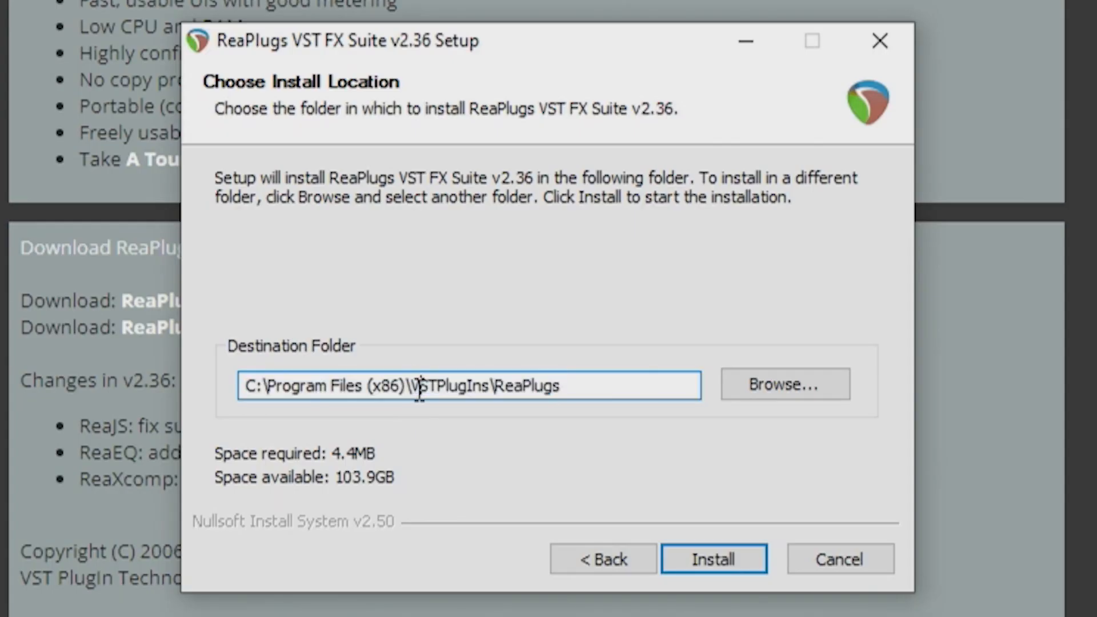
key("BackSpace")
key("BackSpace")
key("BackSpace")
key("BackSpace")
key("BackSpace")
key("BackSpace")
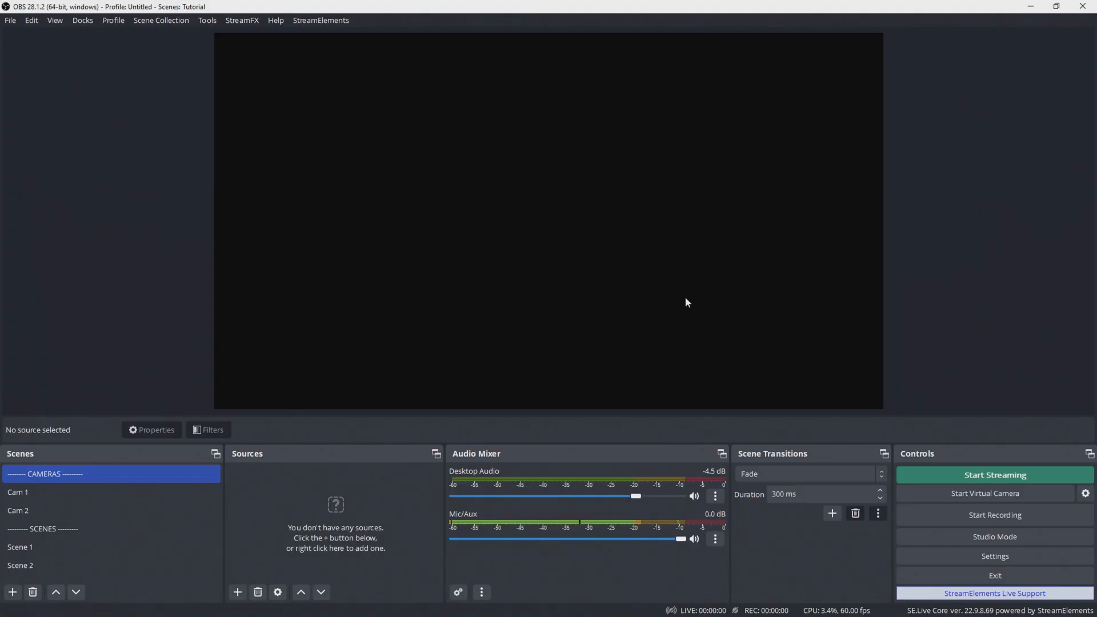
Minimize OBS, search the effects available for REAPER's master track for Reastream, and dismiss the FX windows without adding one
left_click(1030, 6)
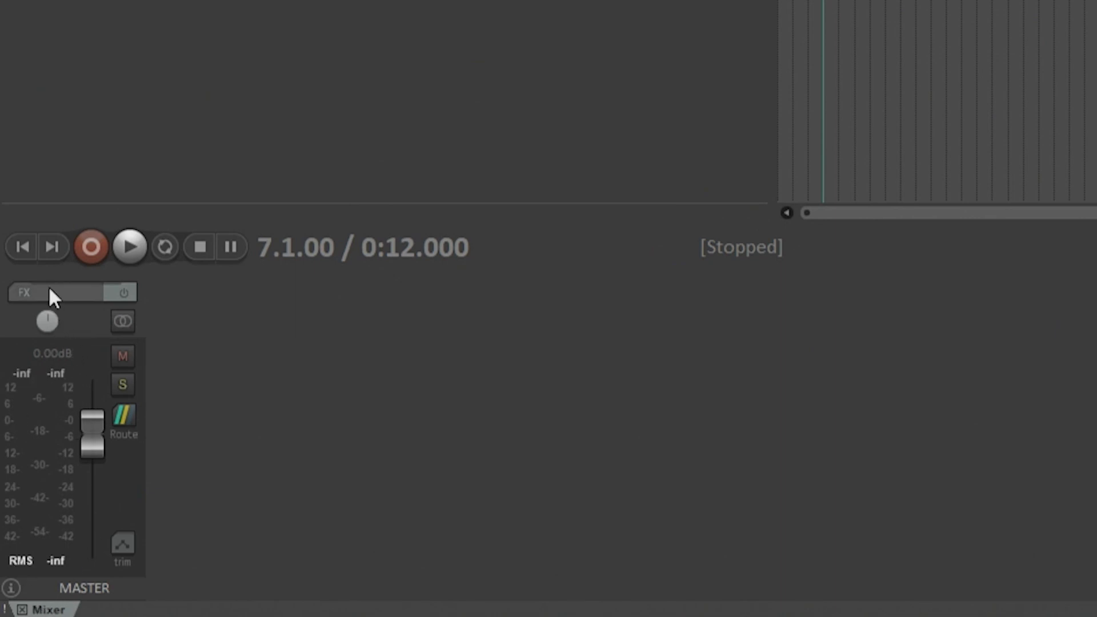
left_click(51, 291)
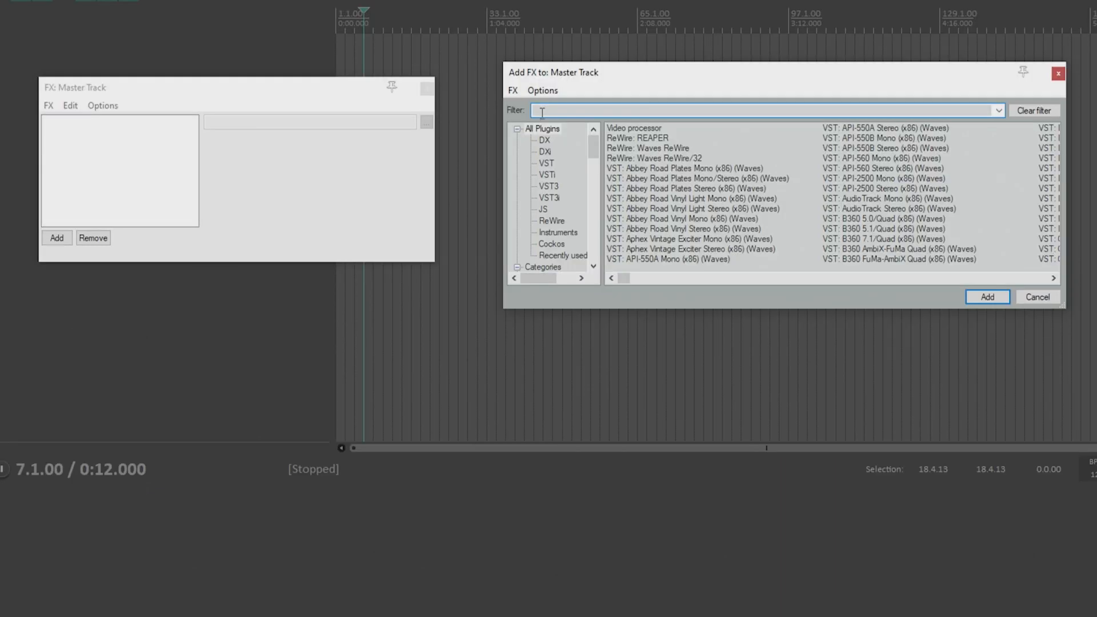
type("Reastream")
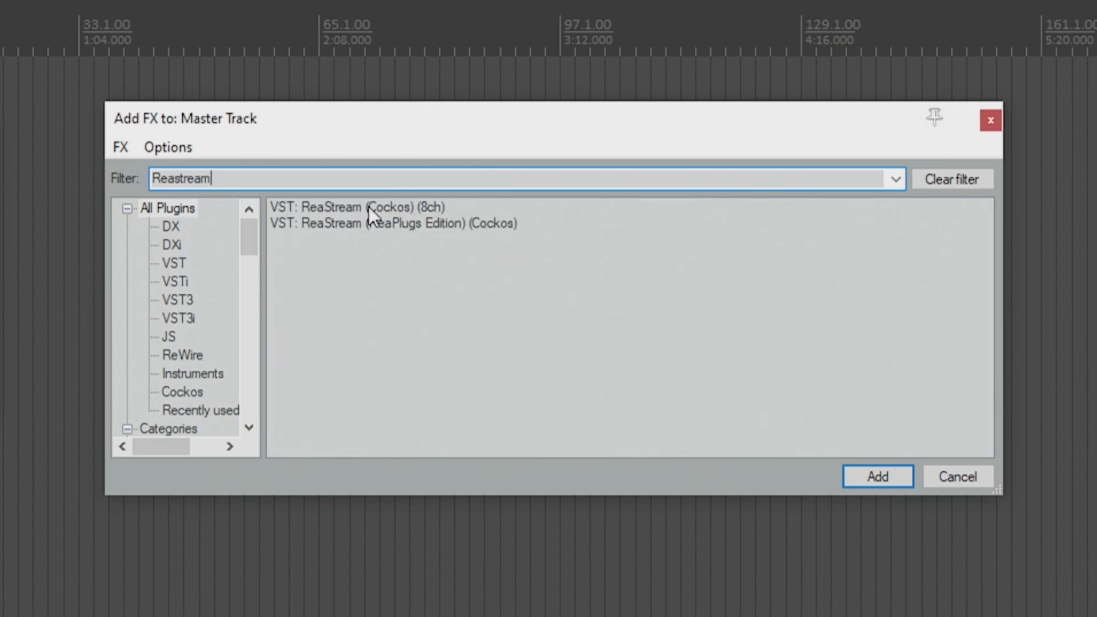
left_click(369, 207)
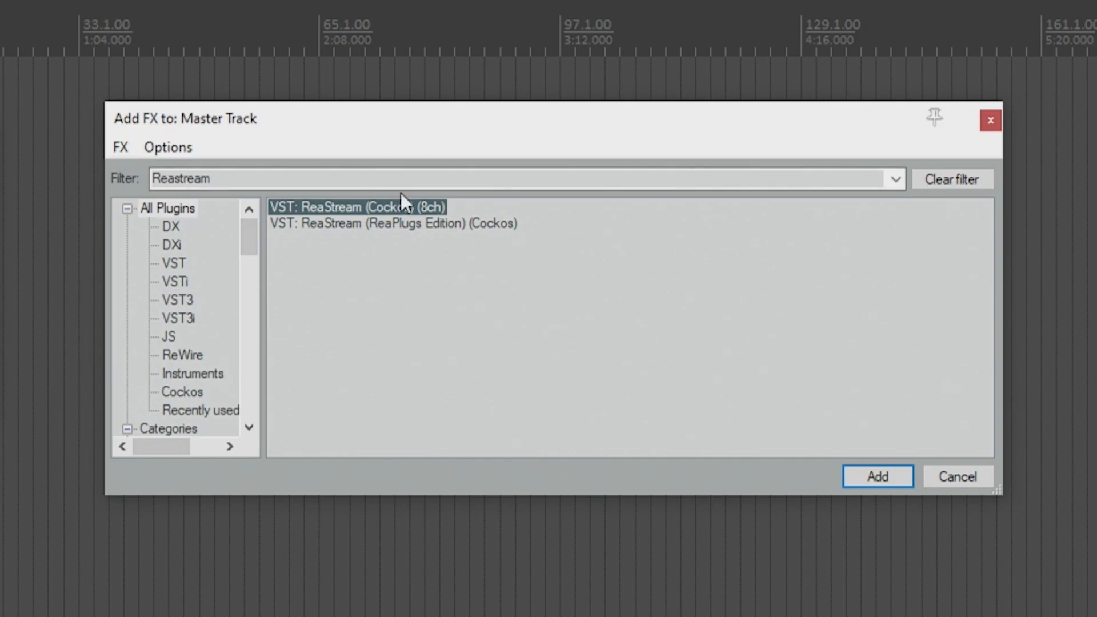
left_click(965, 477)
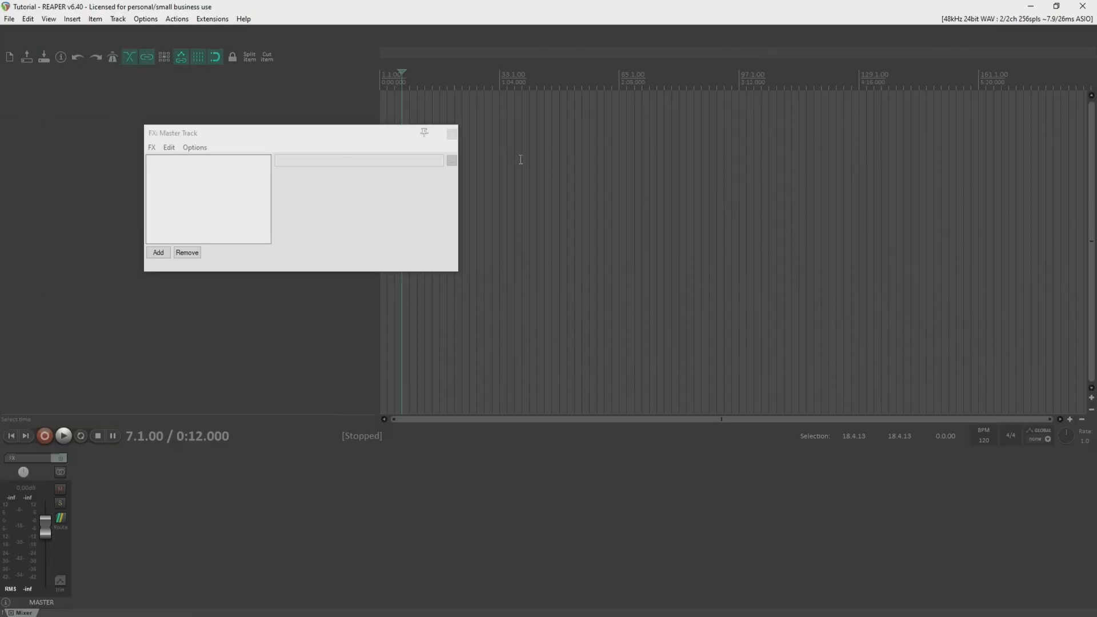
left_click(451, 134)
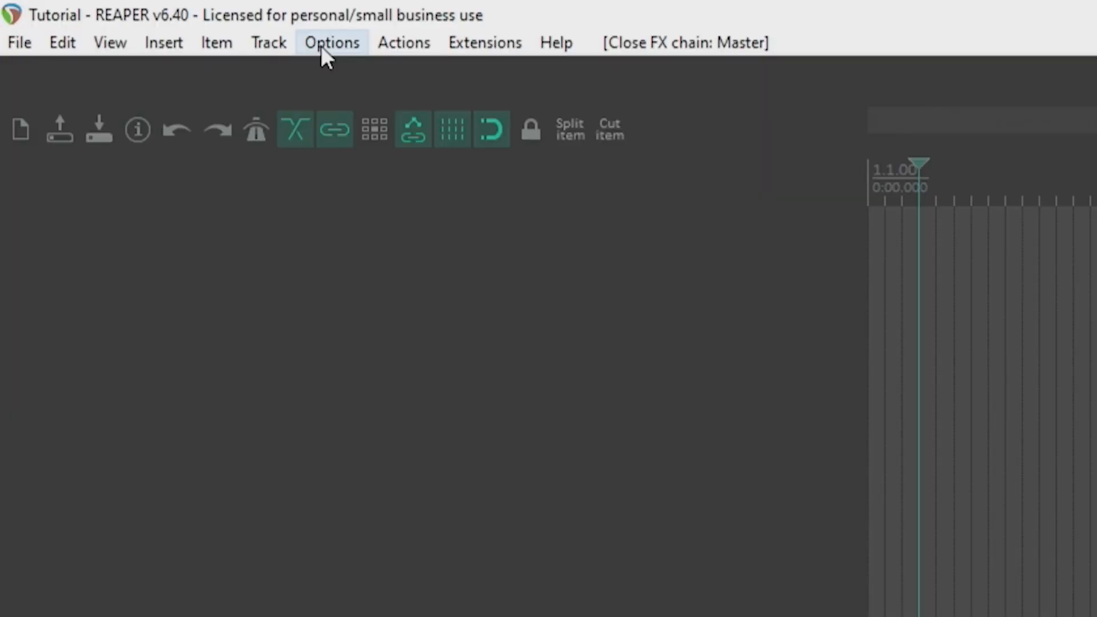
Review the VST plug-in path list in the REAPER preferences and close the preferences
left_click(142, 20)
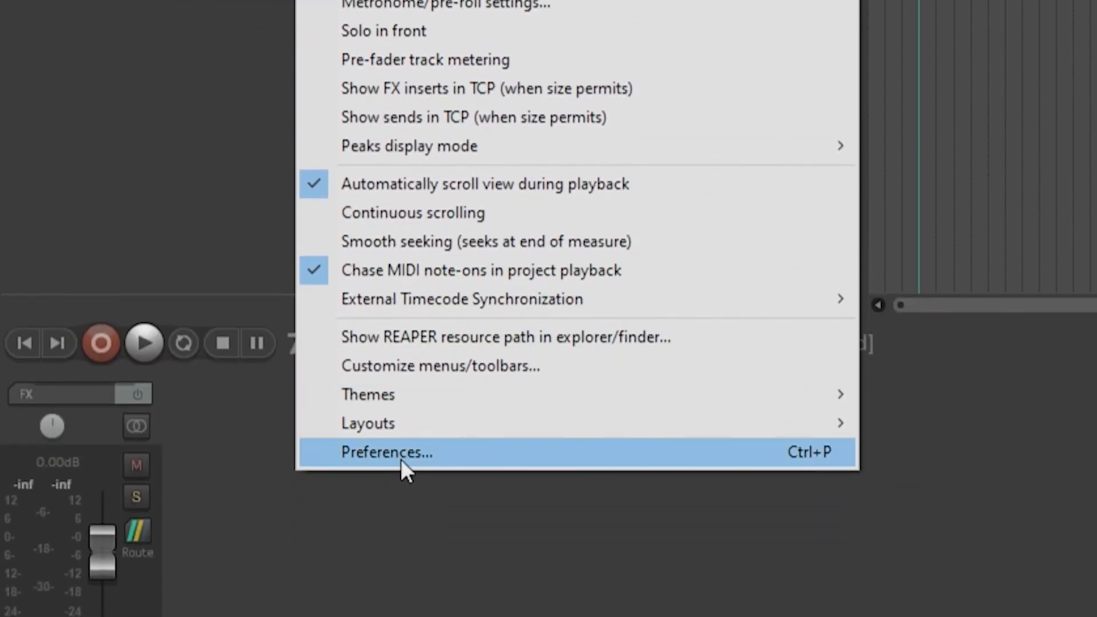
left_click(401, 458)
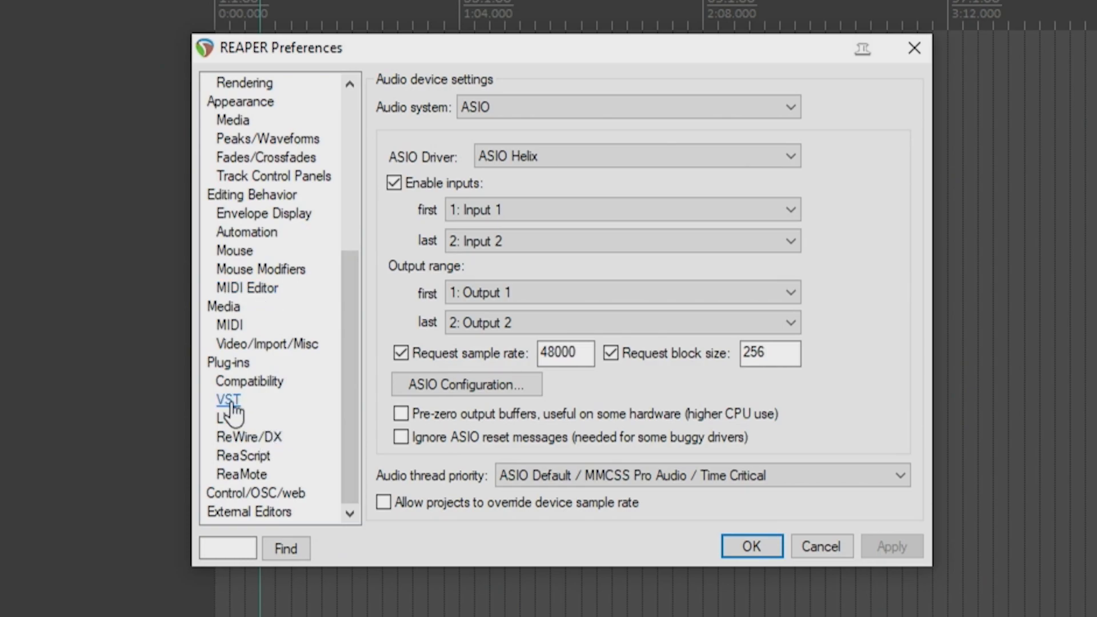
left_click(229, 399)
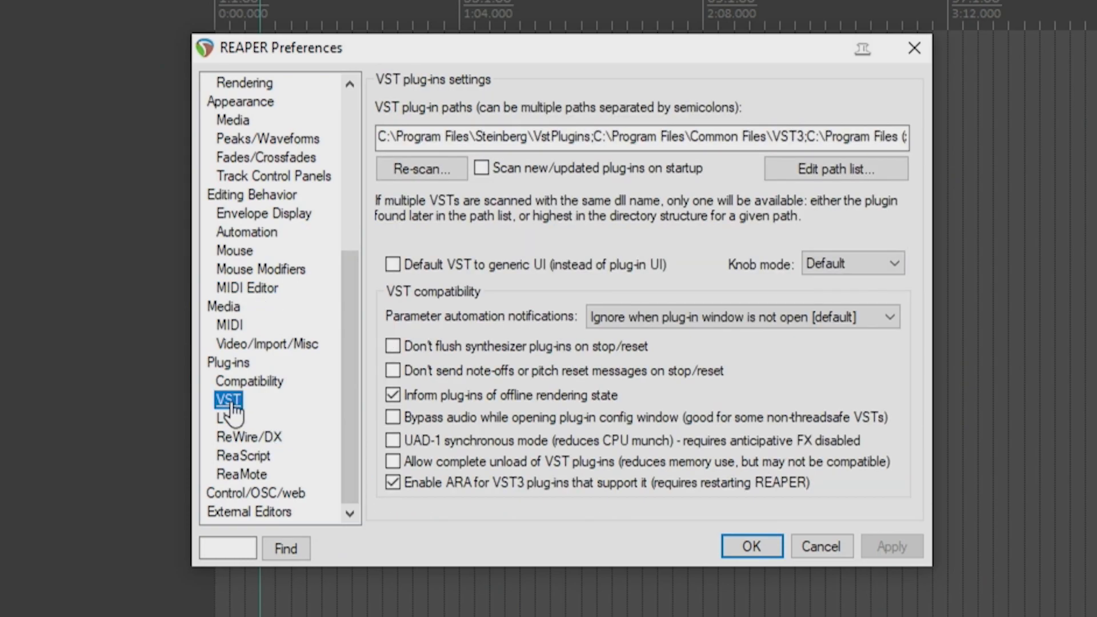
left_click(821, 166)
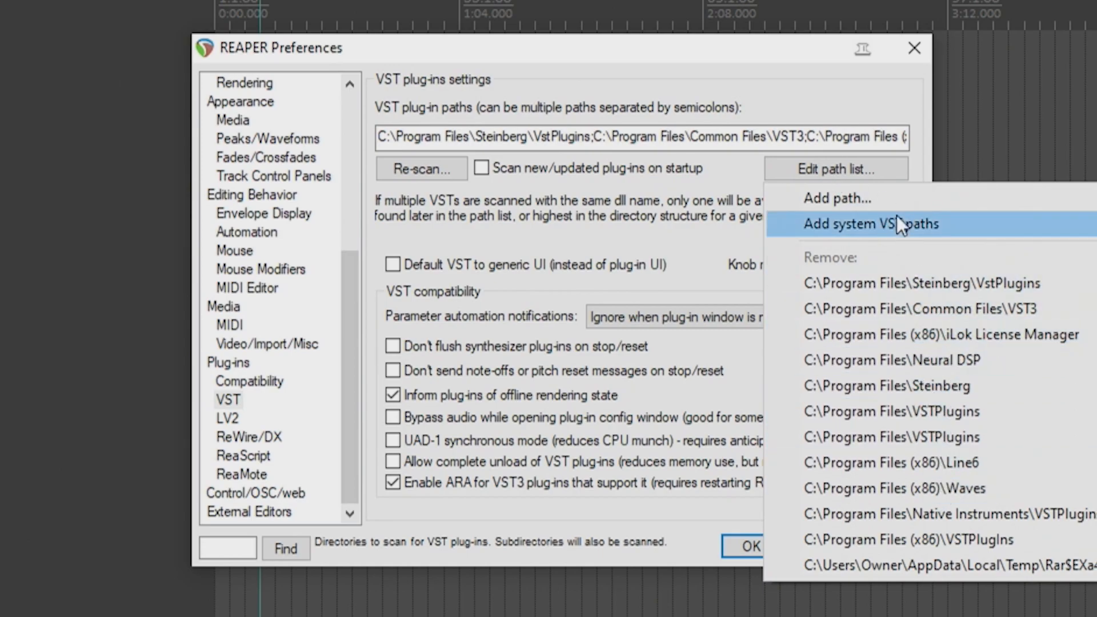
left_click(591, 204)
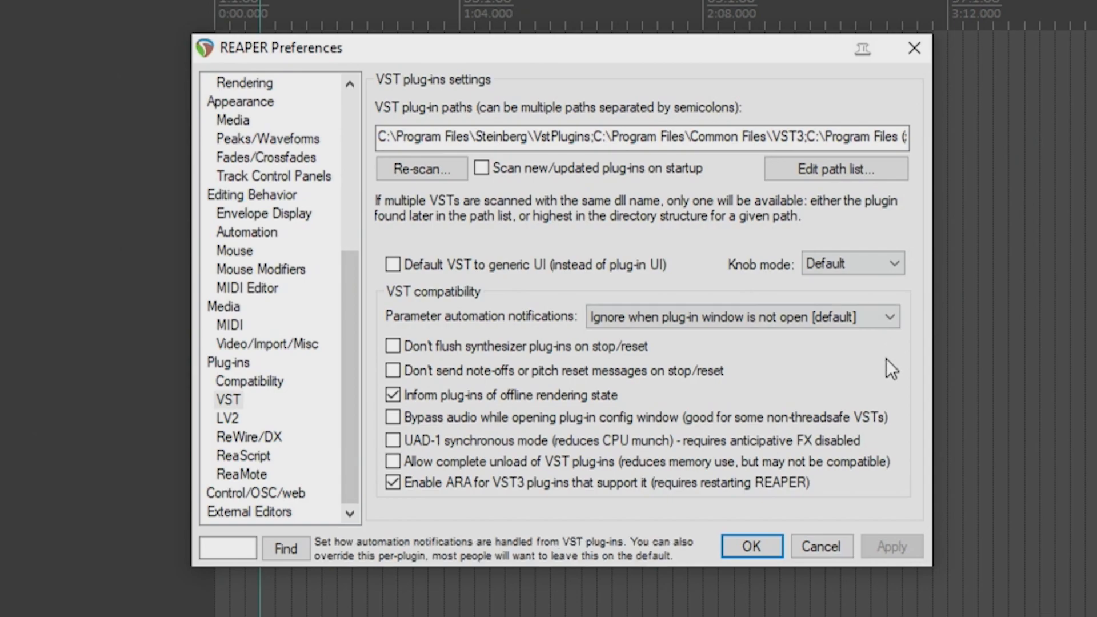
left_click(763, 544)
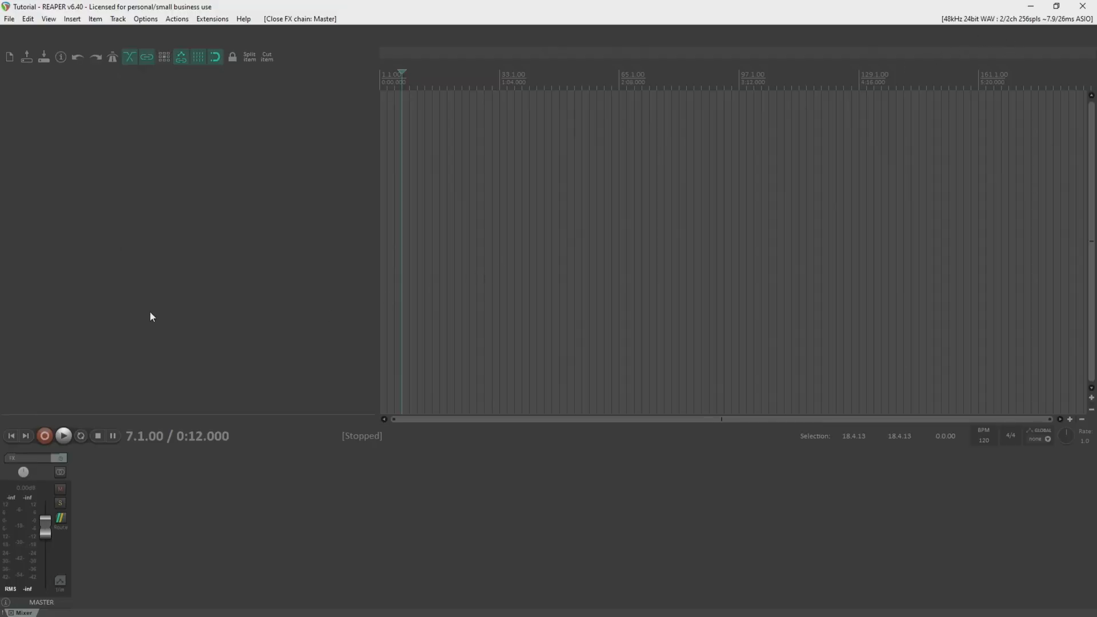
Add ReaStream (ReaPlugs Edition) (Cockos) to the master track and set it to send audio/MIDI to * local broadcast
left_click(25, 459)
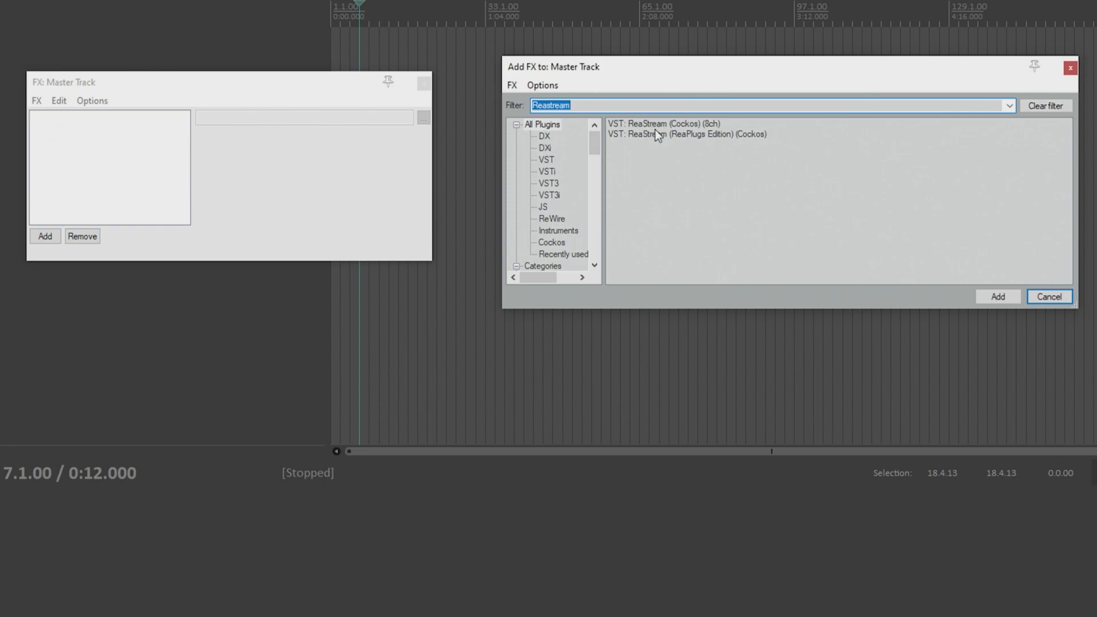
left_click(664, 133)
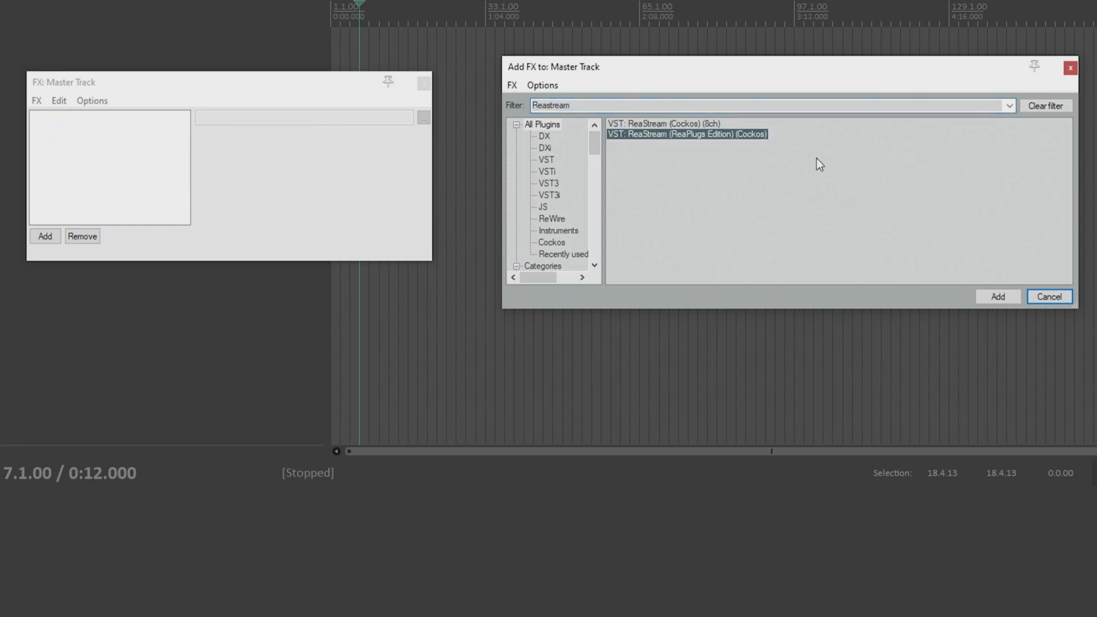
left_click(982, 300)
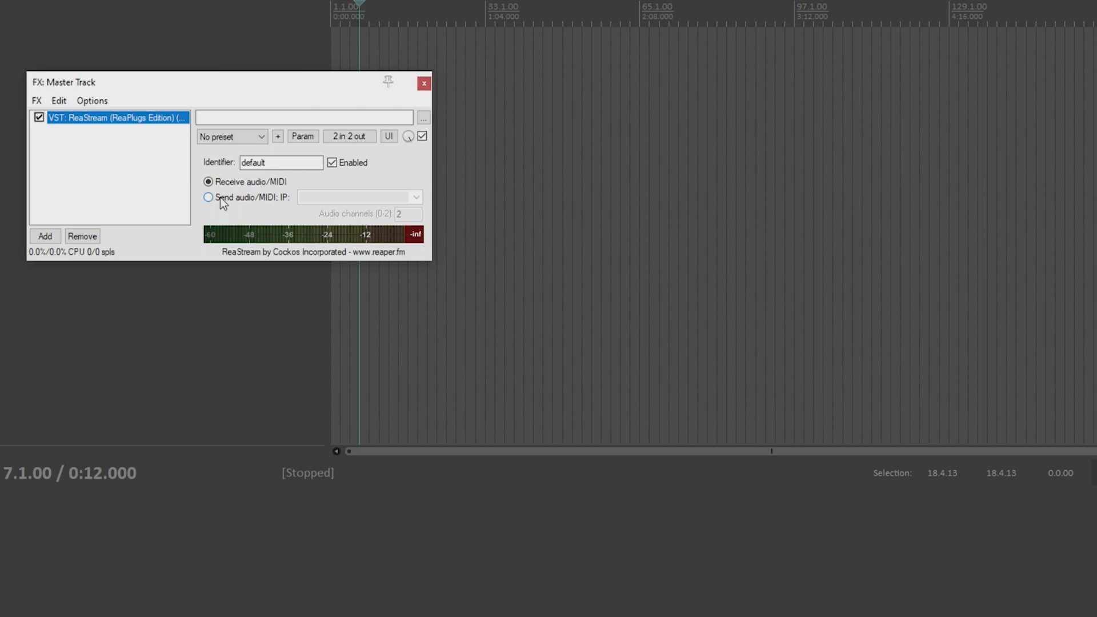
left_click(220, 197)
left_click(415, 198)
left_click(343, 222)
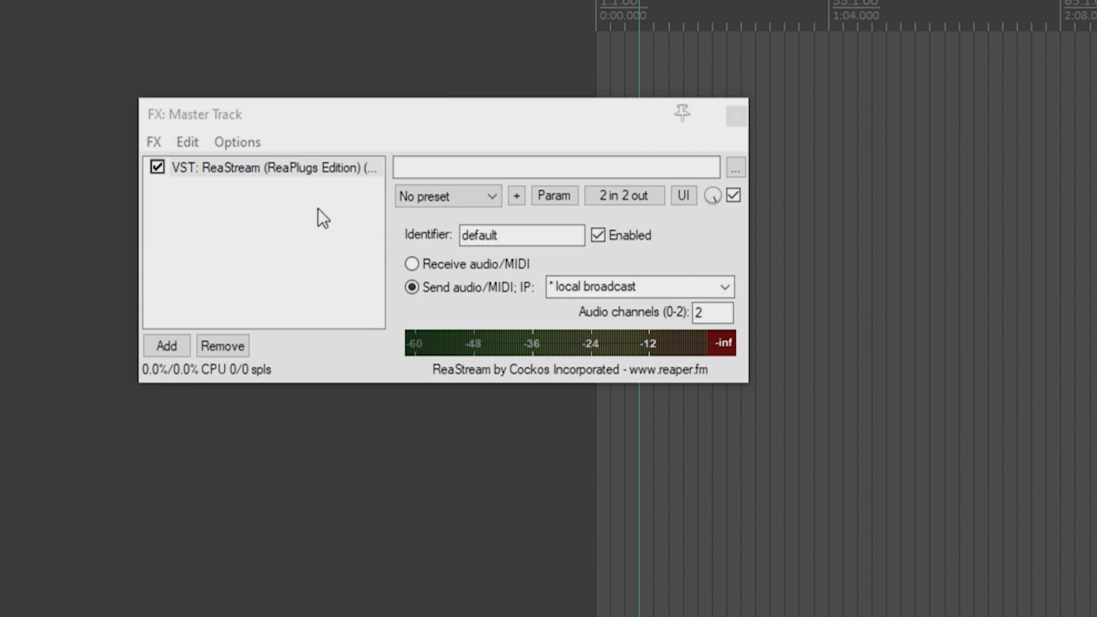
Try * broadcast as the send destination in the master track's ReaStream and return it to * local broadcast
left_click(725, 288)
left_click(591, 304)
left_click(638, 281)
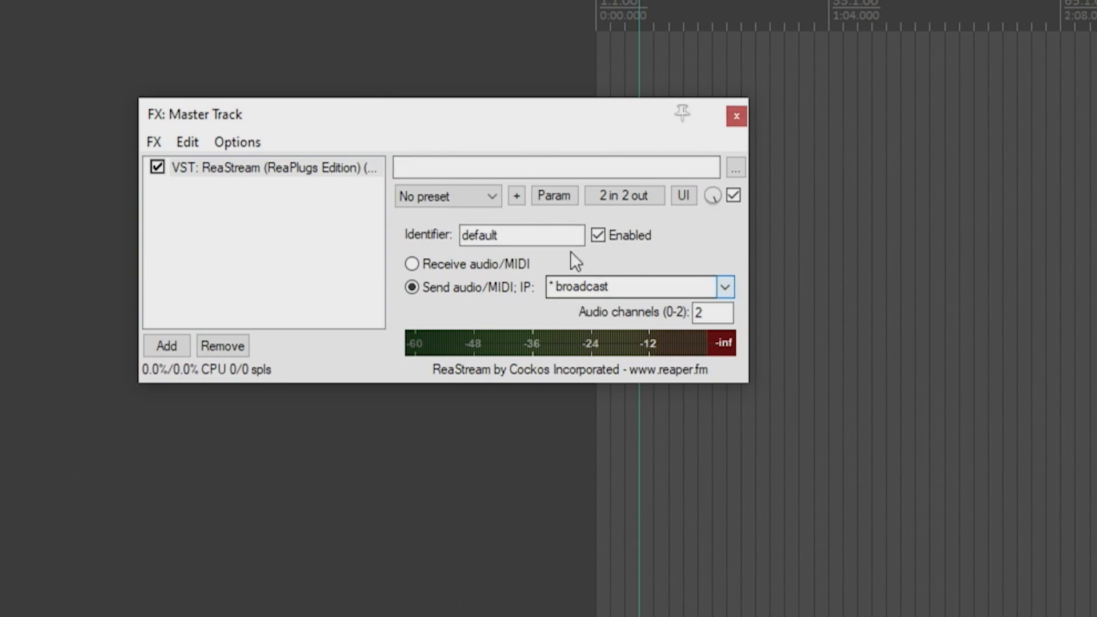
left_click(726, 287)
left_click(607, 322)
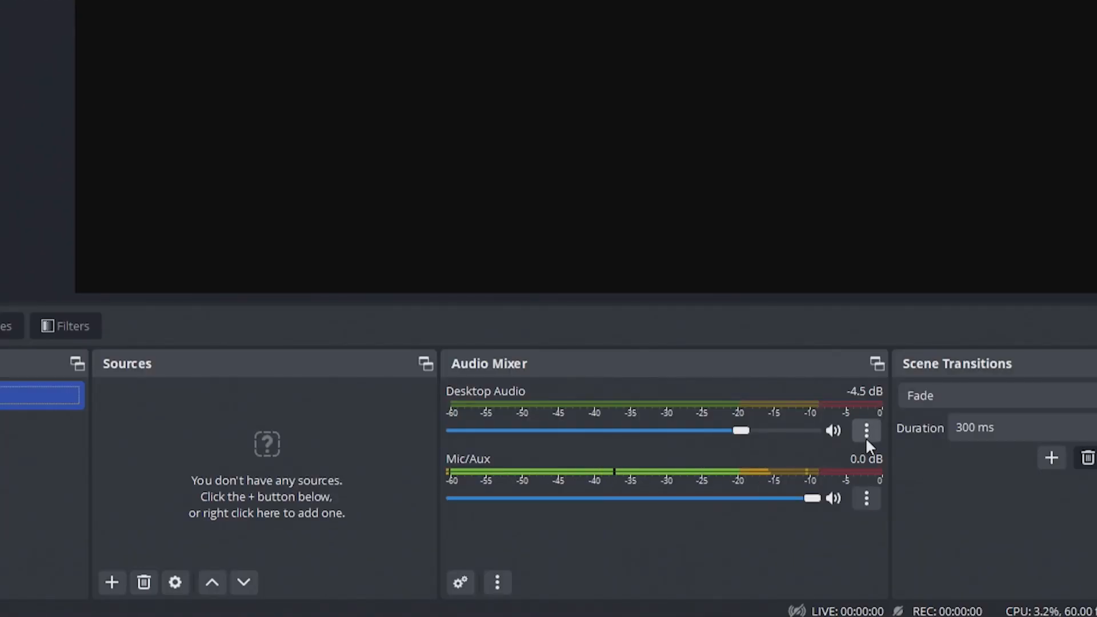
In OBS, add a VST 2.x Plug-in filter named REAPER to the Desktop Audio source
left_click(866, 431)
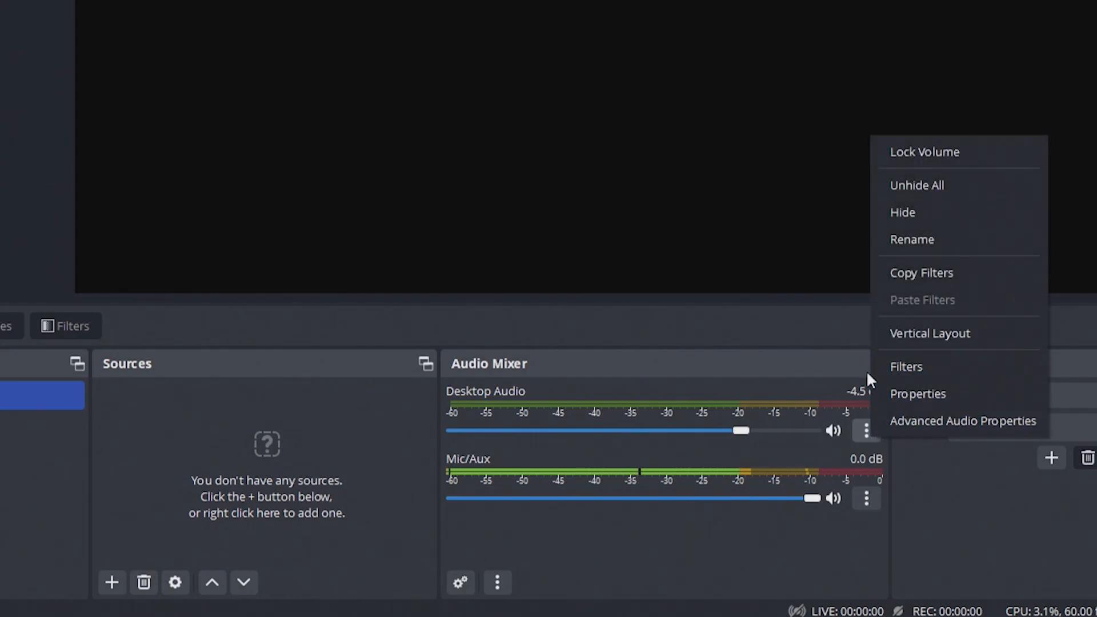
left_click(926, 369)
right_click(323, 184)
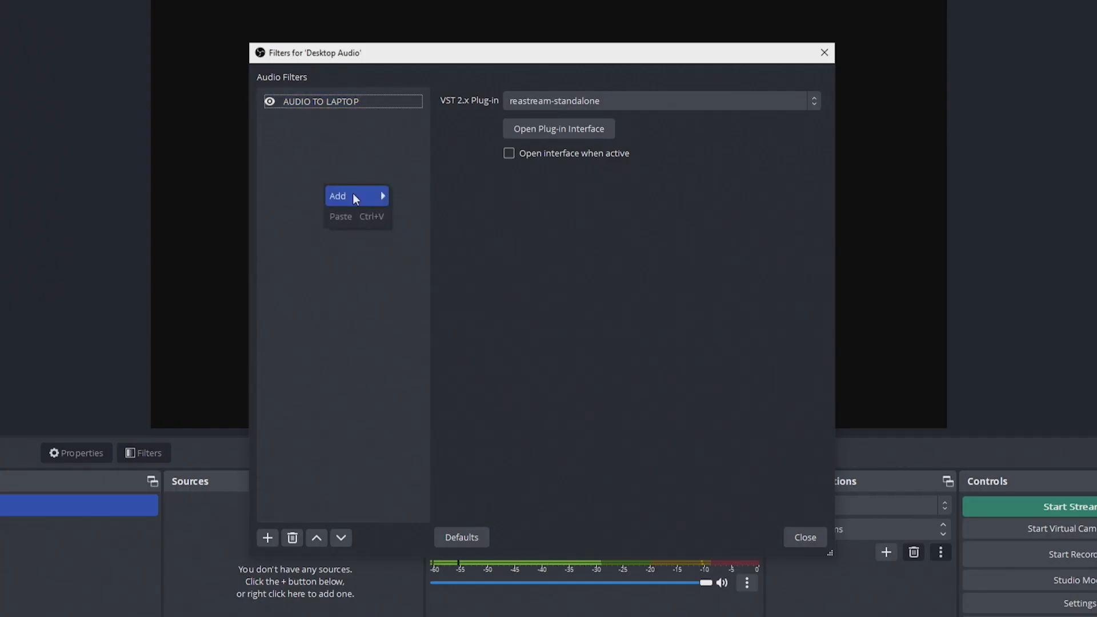
mouse_move(354, 197)
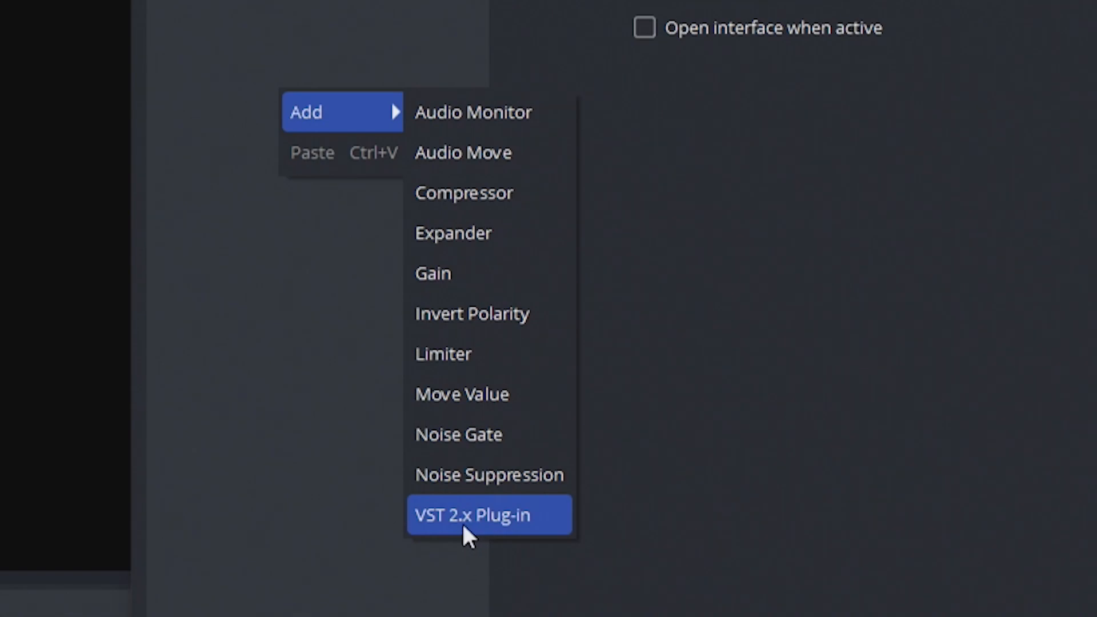
left_click(462, 524)
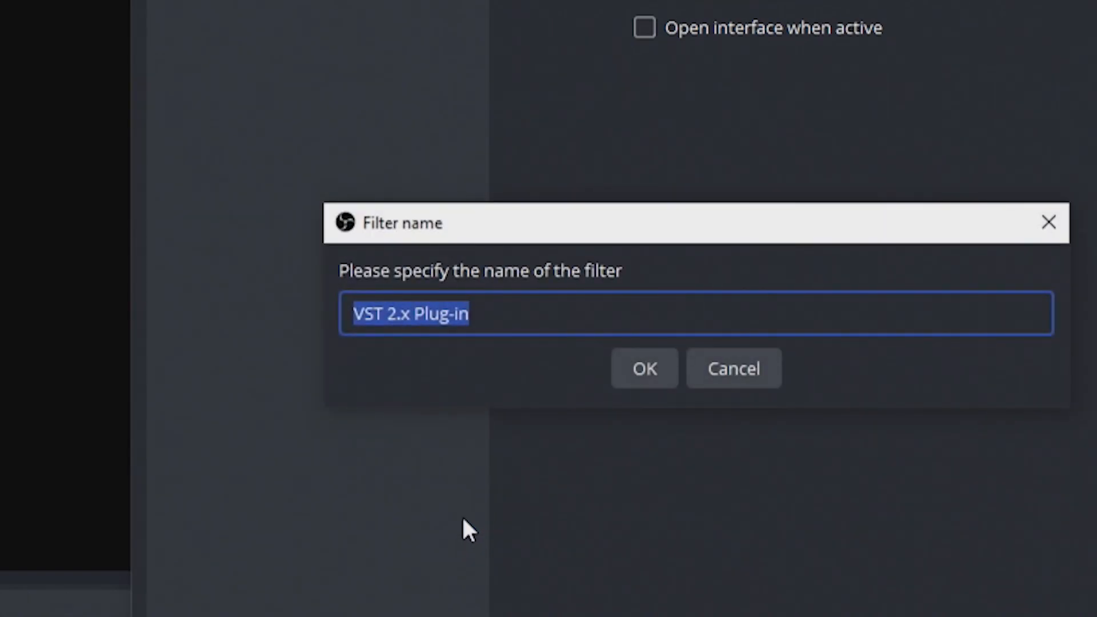
type("REAPOER")
key("BackSpace")
key("BackSpace")
key("BackSpace")
type("ER")
key("Return")
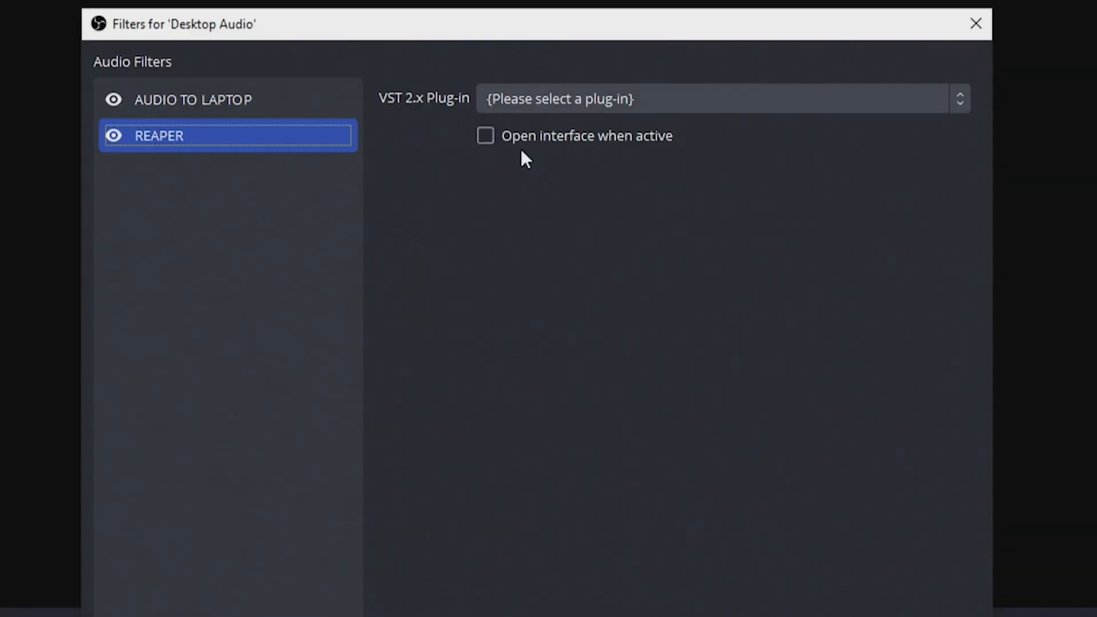
Load reastream-standalone in the REAPER filter, set it to receive audio/MIDI, and enter REAPER as its identifier
left_click(542, 101)
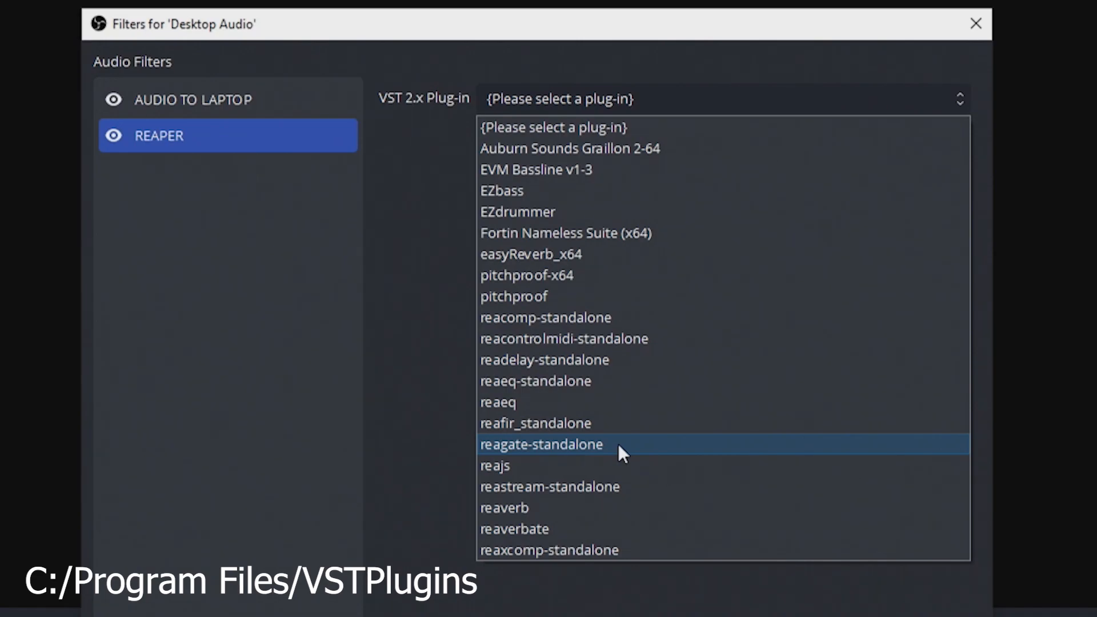
left_click(594, 486)
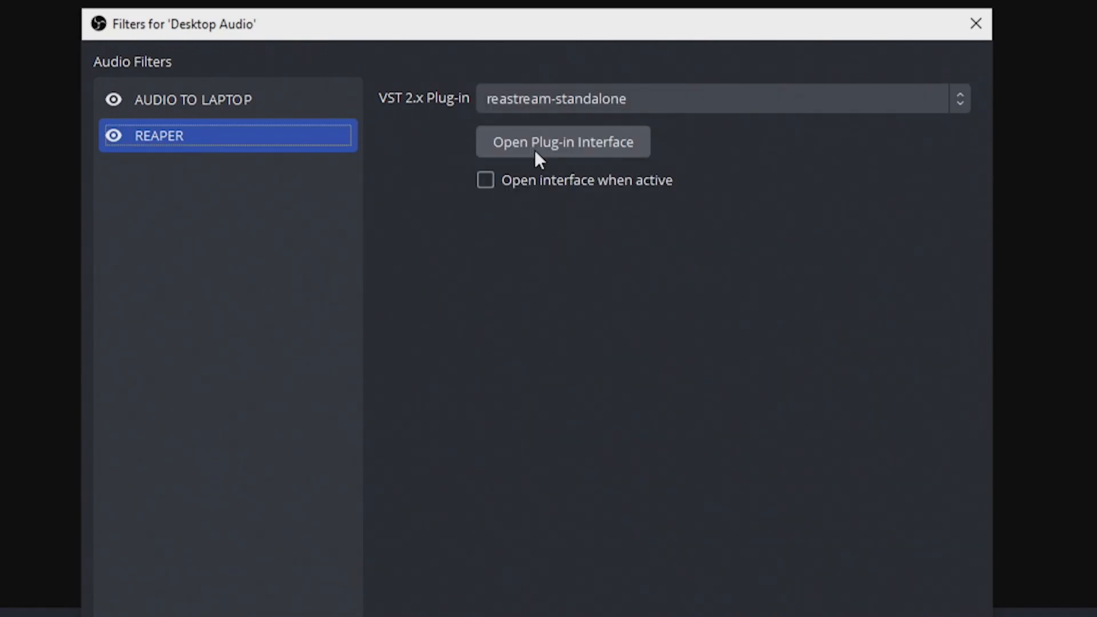
left_click(537, 150)
left_click(401, 391)
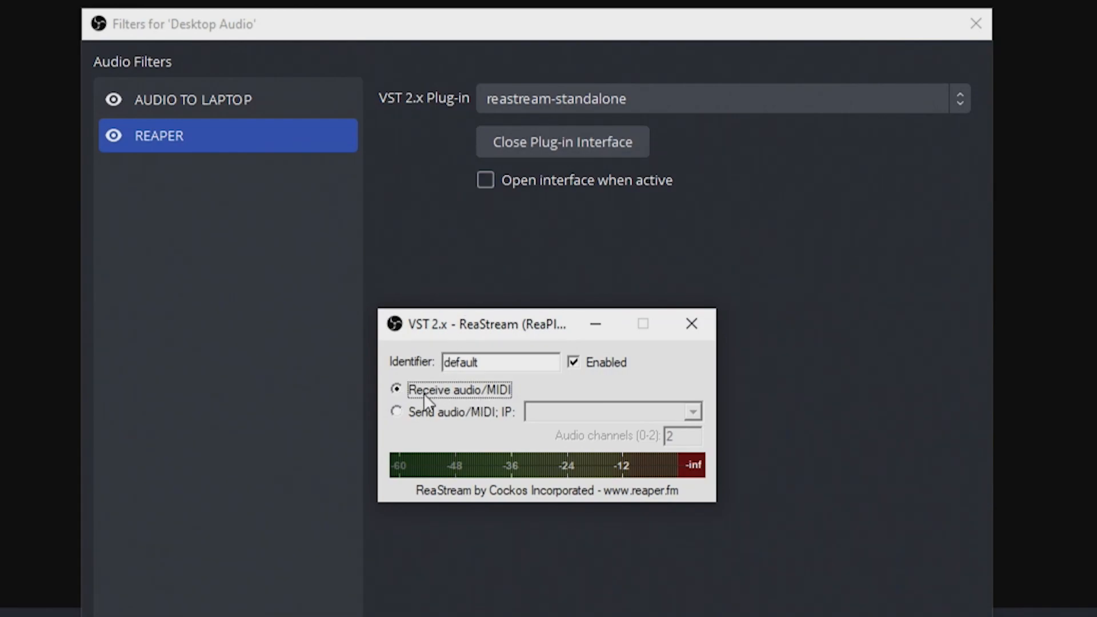
double_click(461, 363)
type("REAPER")
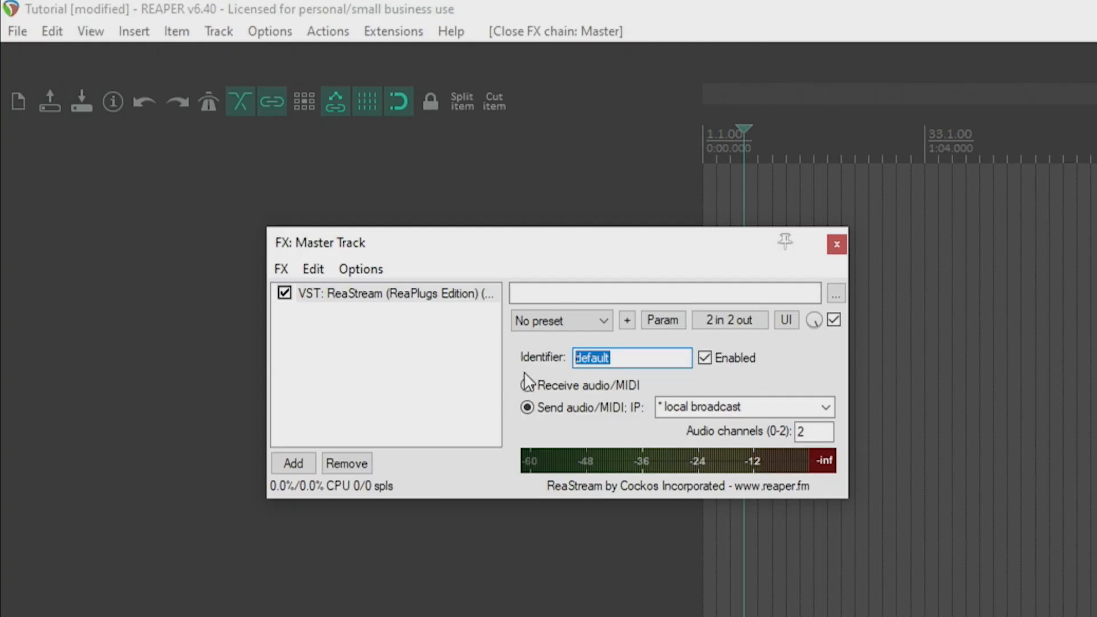
Switch to REAPER and set the identifier of the master track's ReaStream effect to REAPER
key("BackSpace")
type("REAPER")
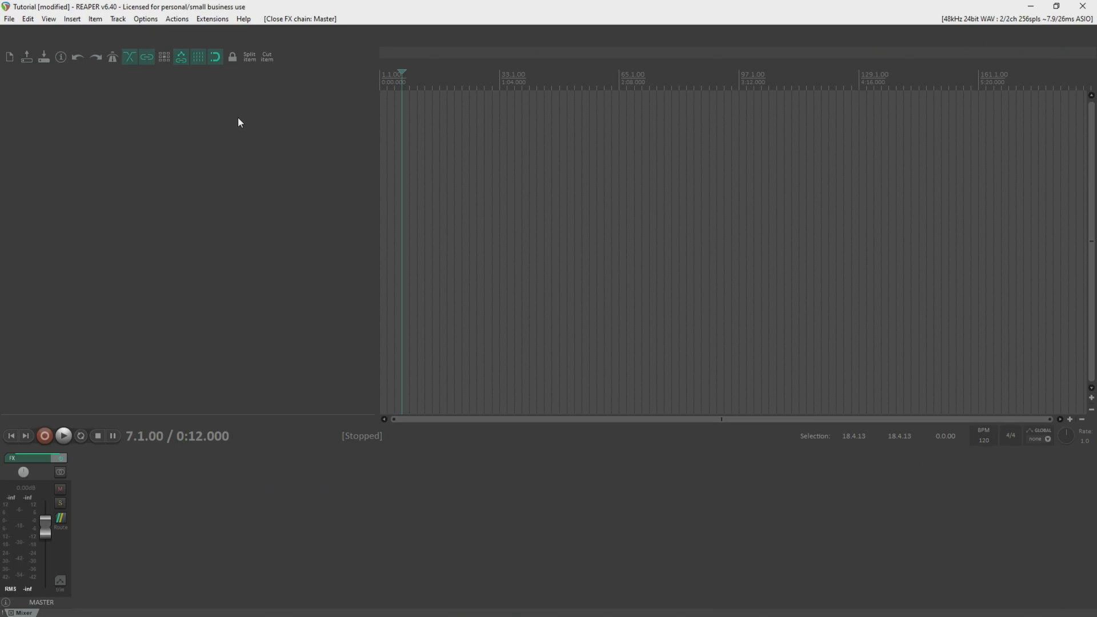
Add a new track to the REAPER project
double_click(238, 122)
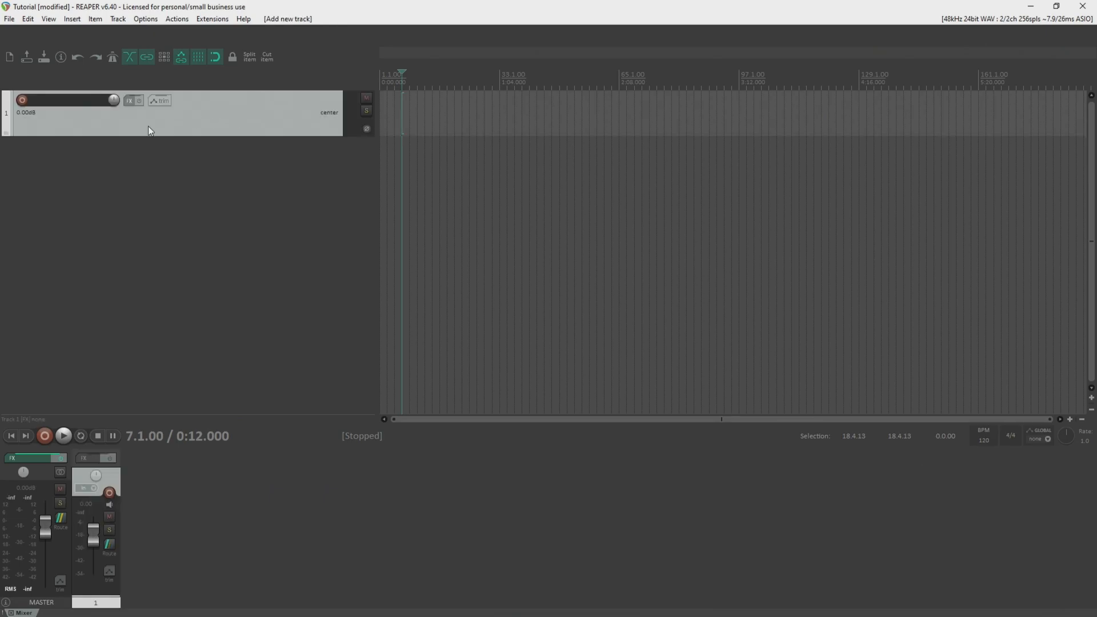
Name the new track GUITAR and set its track color to a custom blue
left_click(88, 99)
type("GUITAR")
right_click(205, 120)
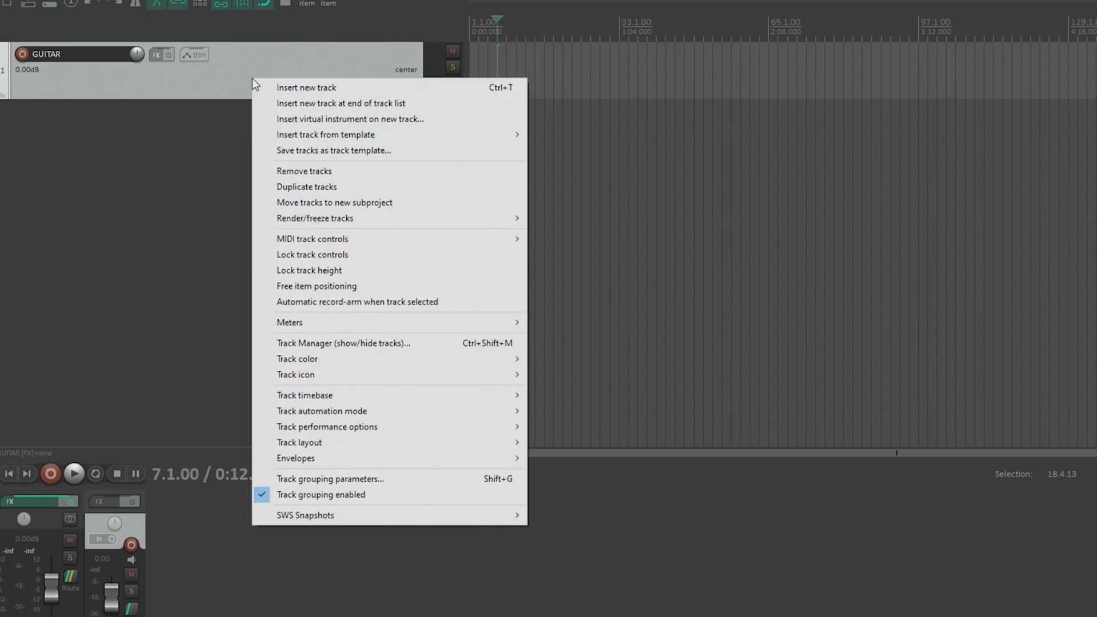
mouse_move(308, 366)
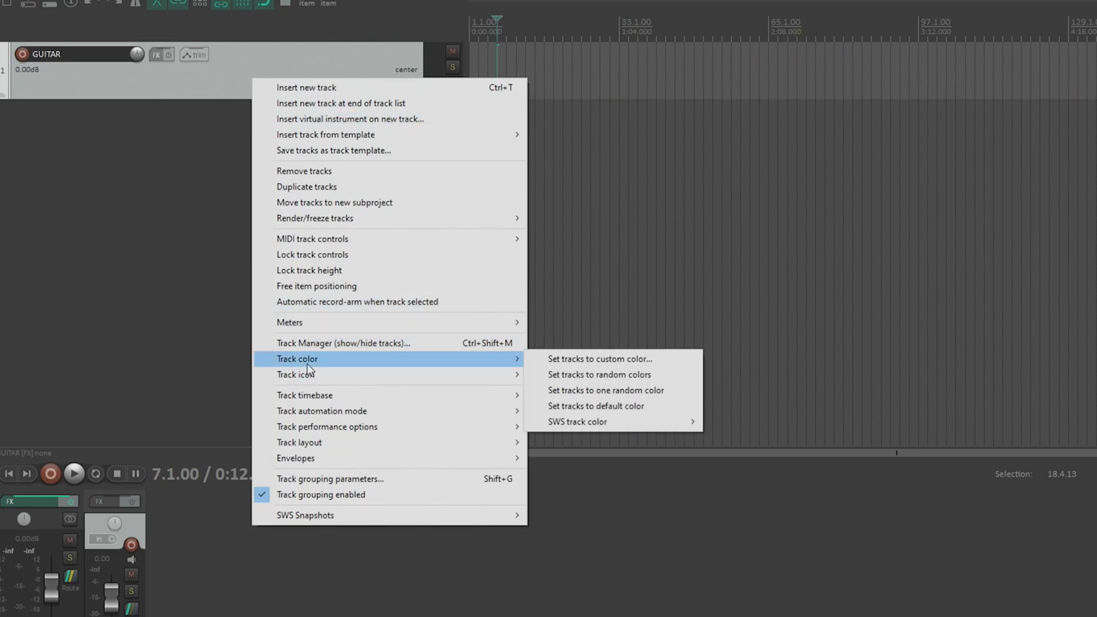
left_click(627, 358)
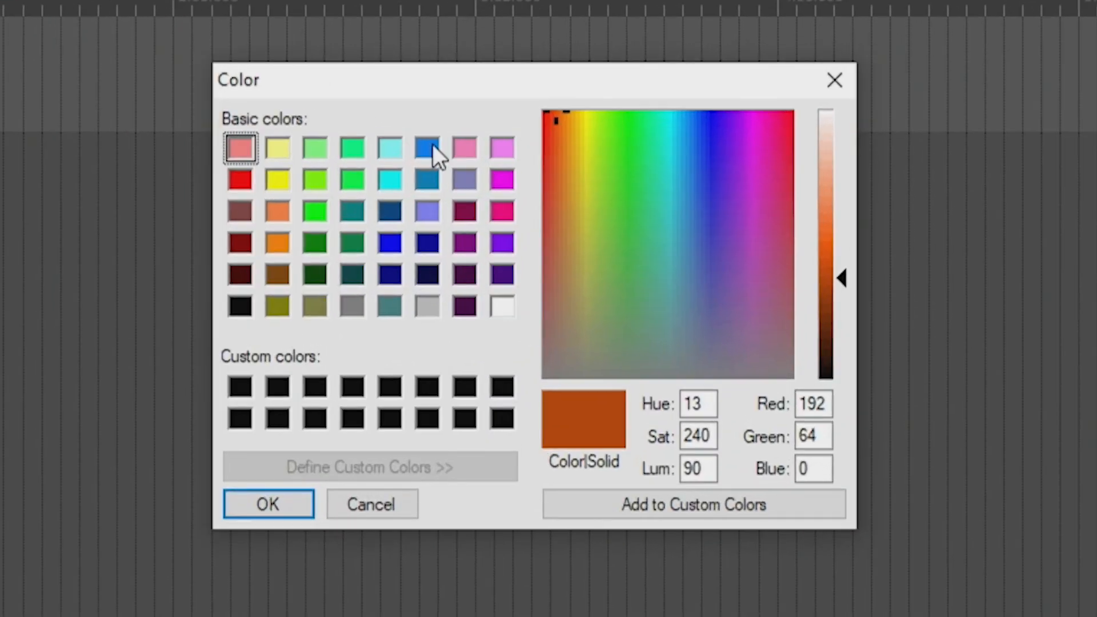
left_click(894, 108)
left_click(267, 502)
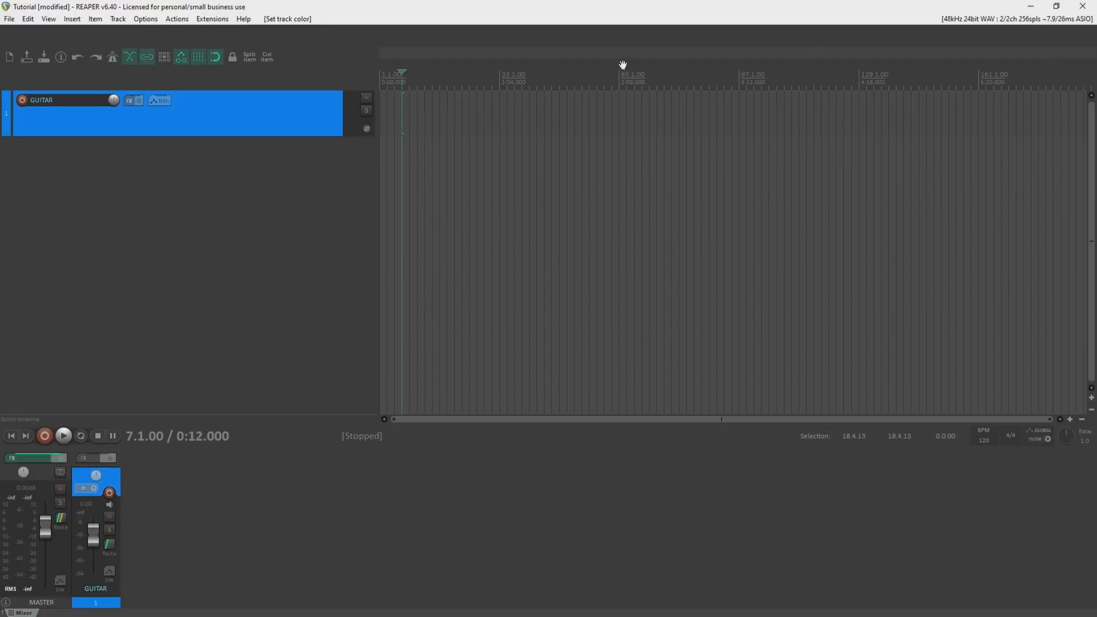
Set the audio device to the ASIO audio system with the ASIO Helix driver in the preferences
left_click(972, 21)
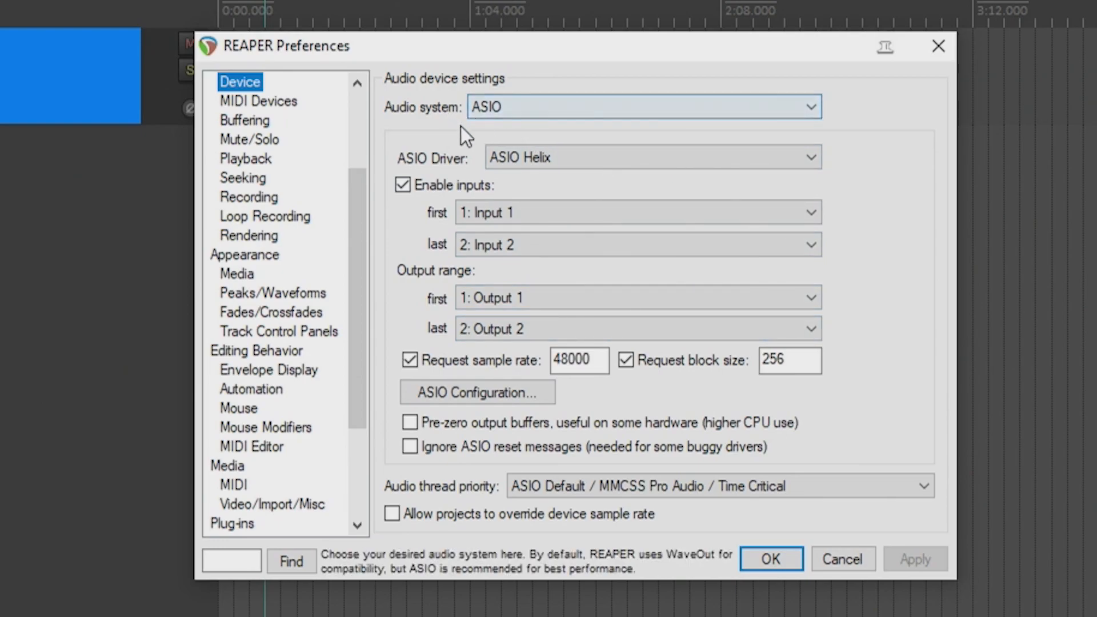
left_click(508, 111)
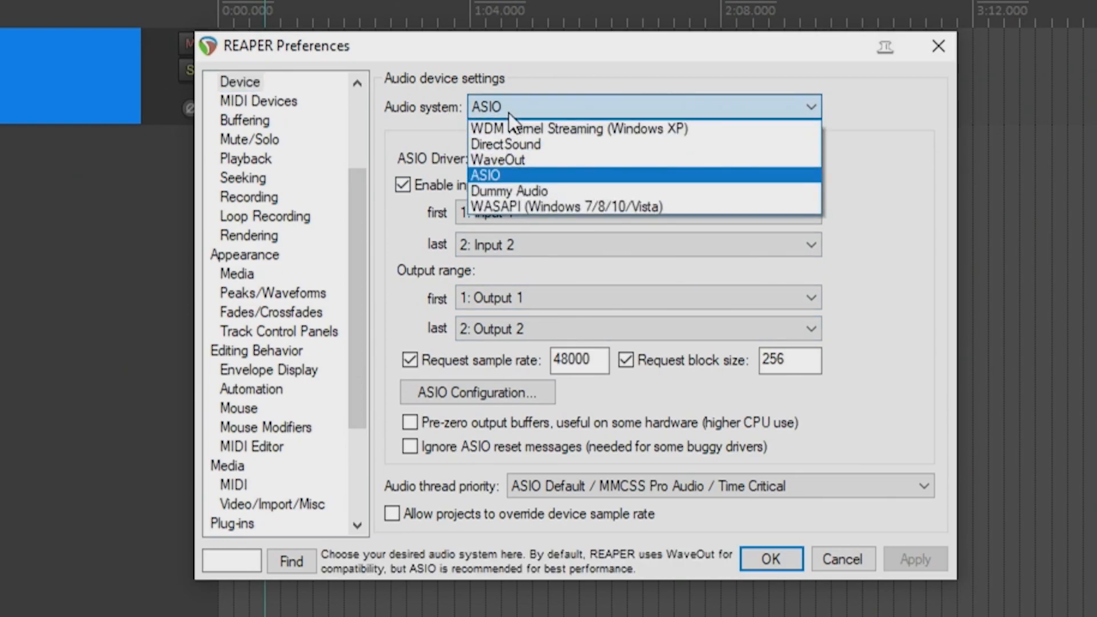
left_click(526, 108)
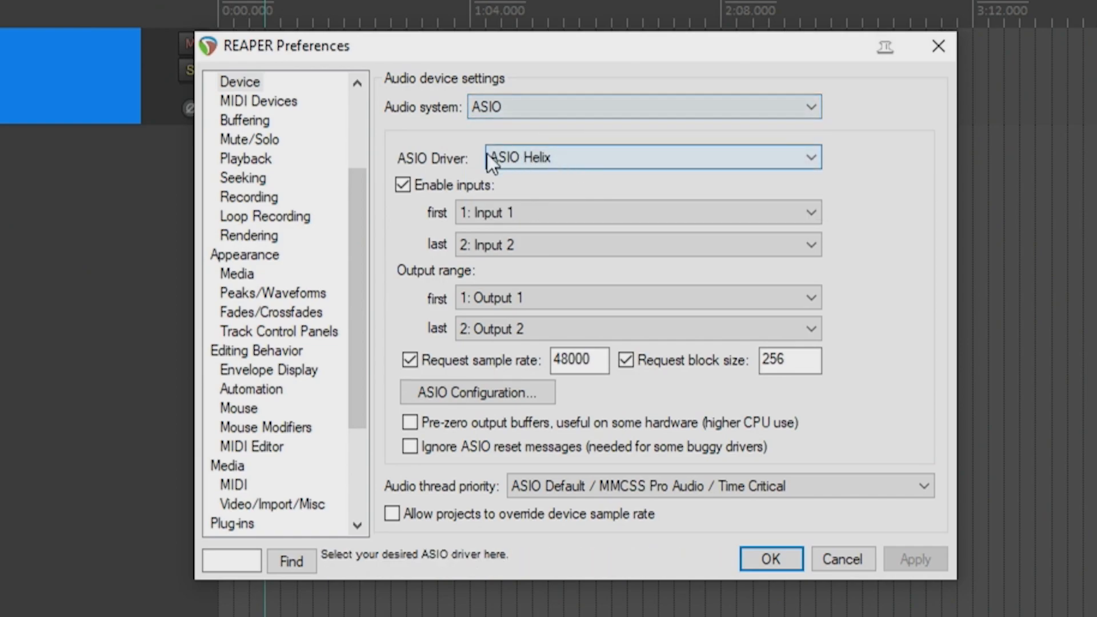
left_click(535, 162)
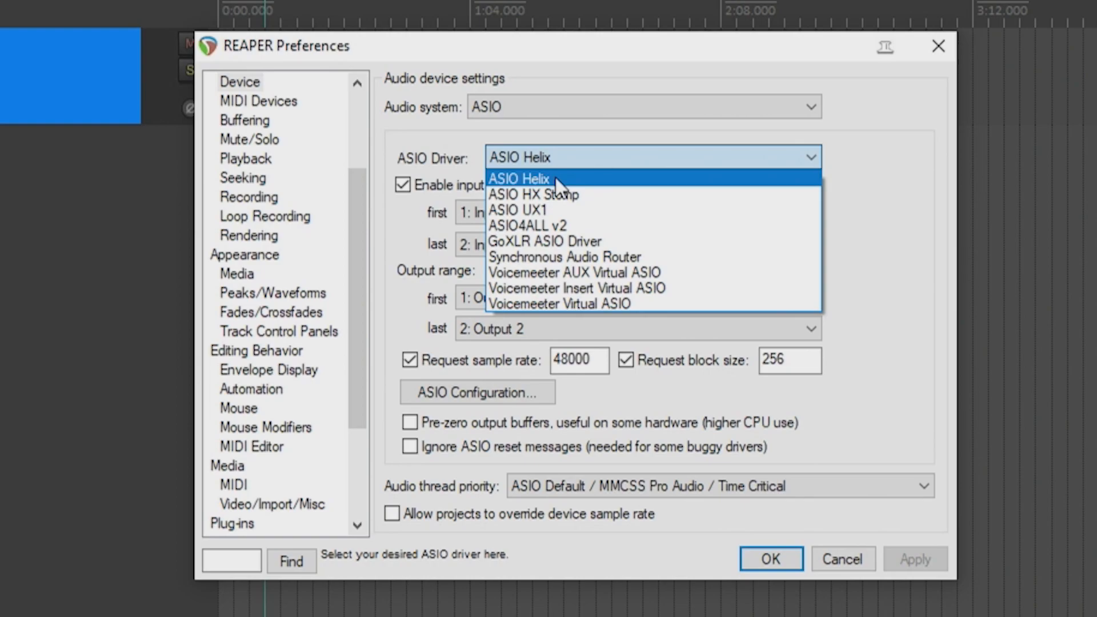
left_click(555, 177)
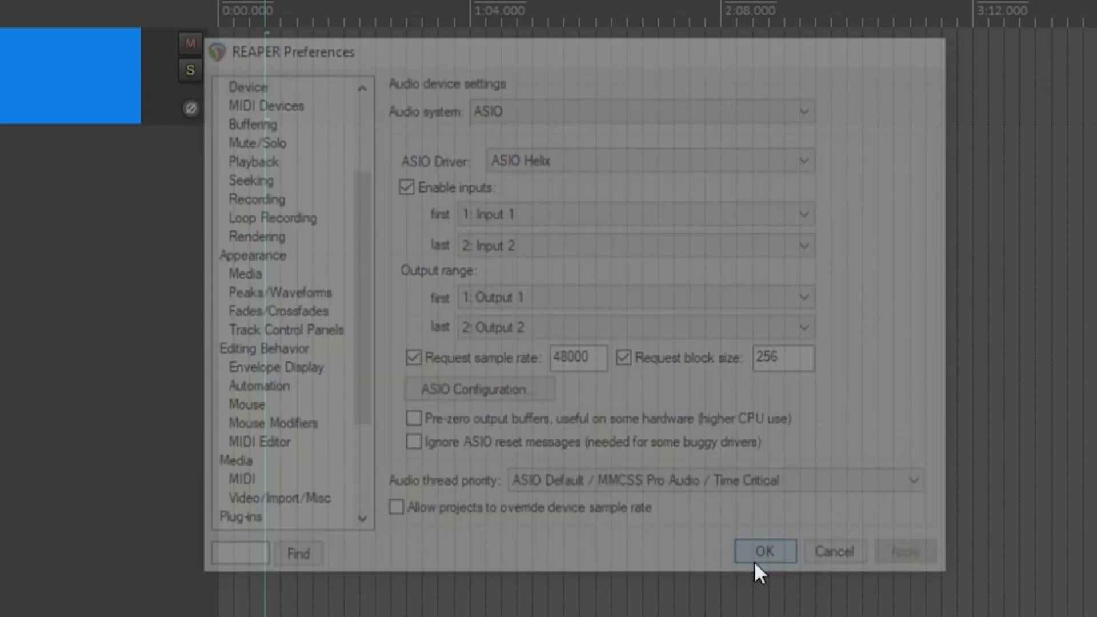
left_click(755, 562)
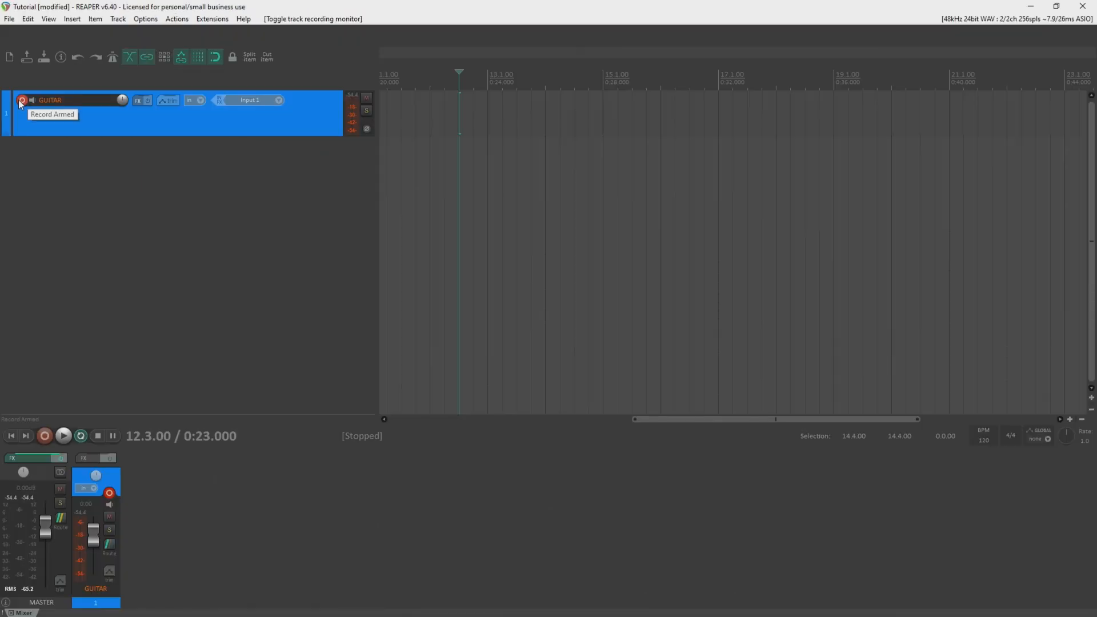
Switch to OBS and check the Desktop Audio source's incoming level and options
left_click(43, 216)
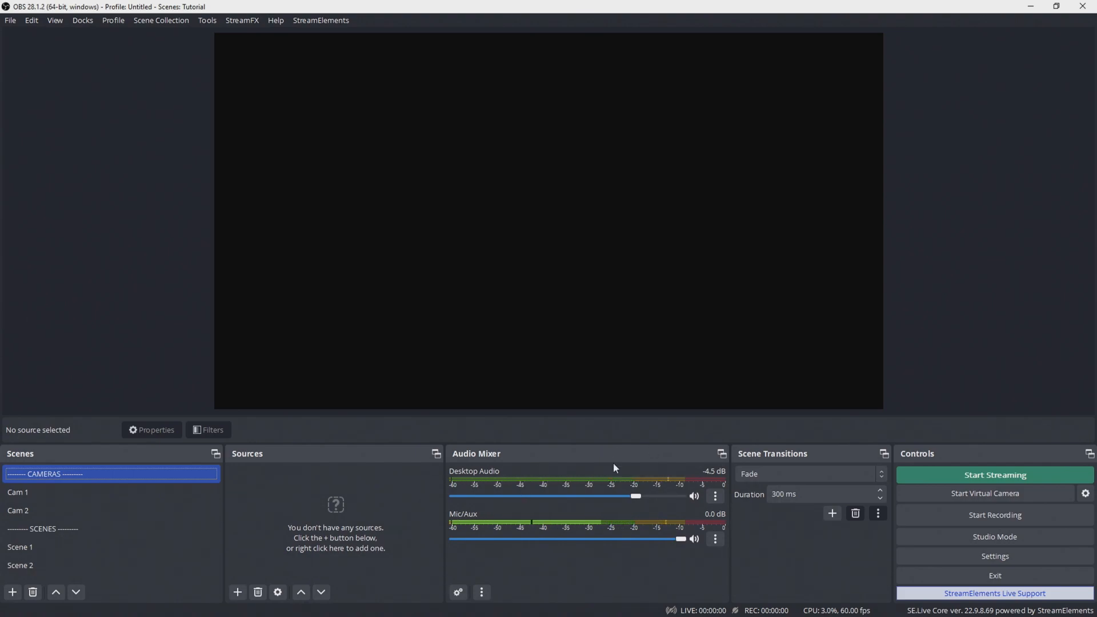
left_click(716, 496)
left_click(740, 467)
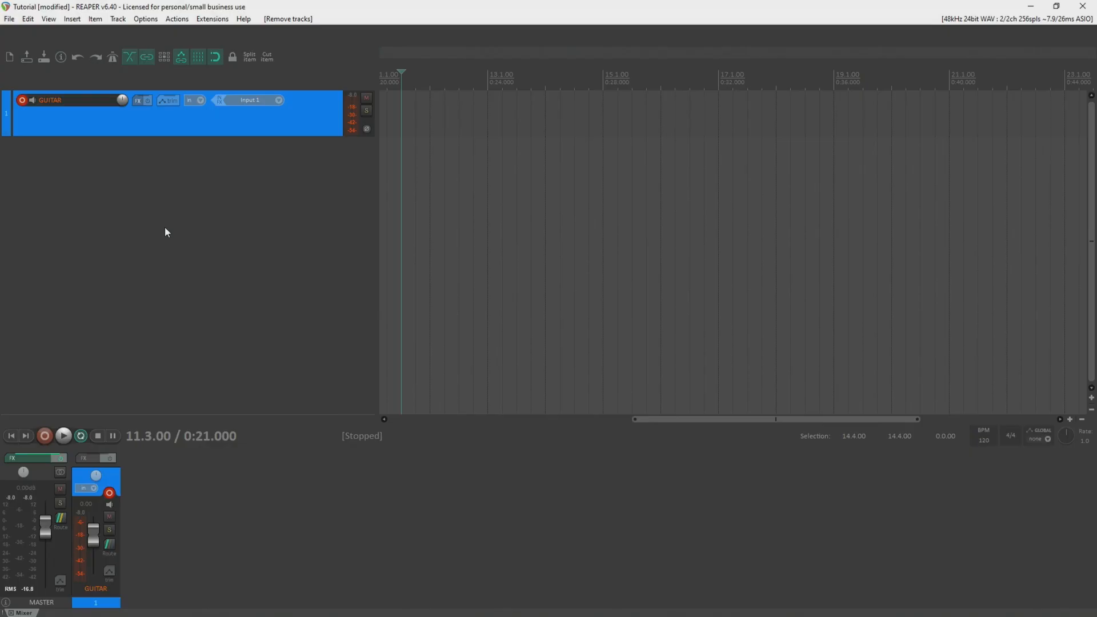
Switch to REAPER, add two tracks below GUITAR, and name them BACKING TRACKS and MIDI AUTOMATION
double_click(217, 207)
double_click(228, 243)
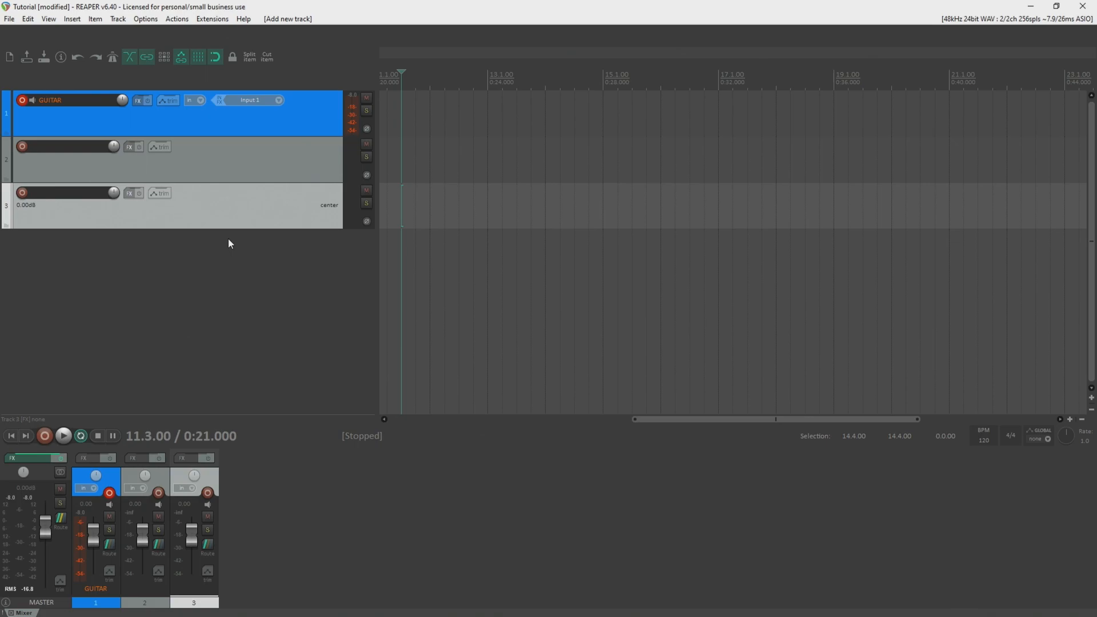
double_click(63, 147)
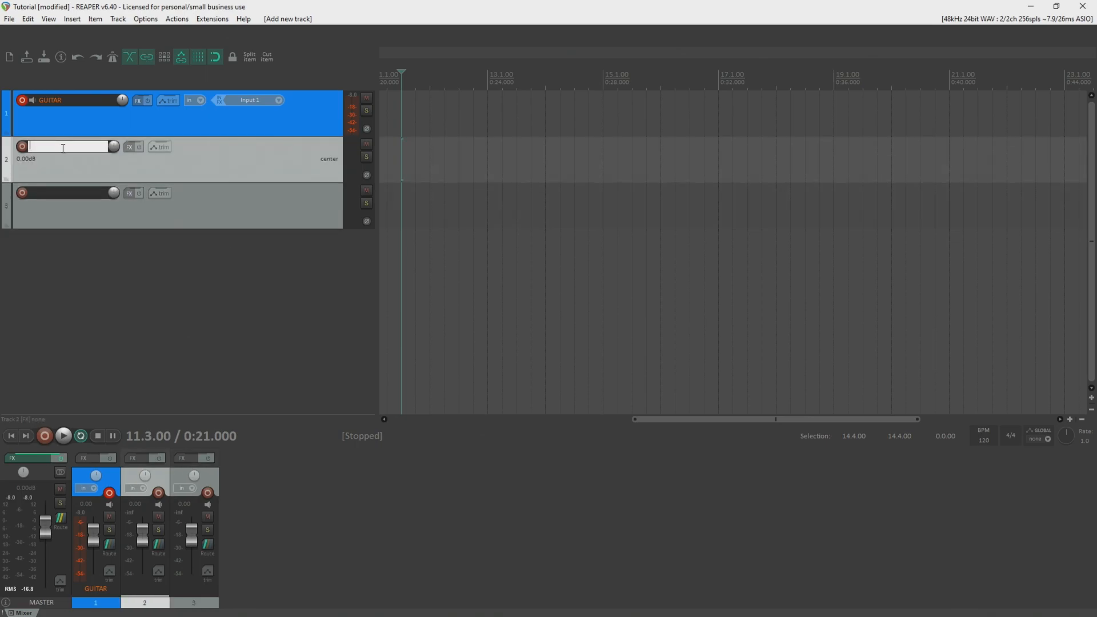
type("BACKING TRACKS")
key("Return")
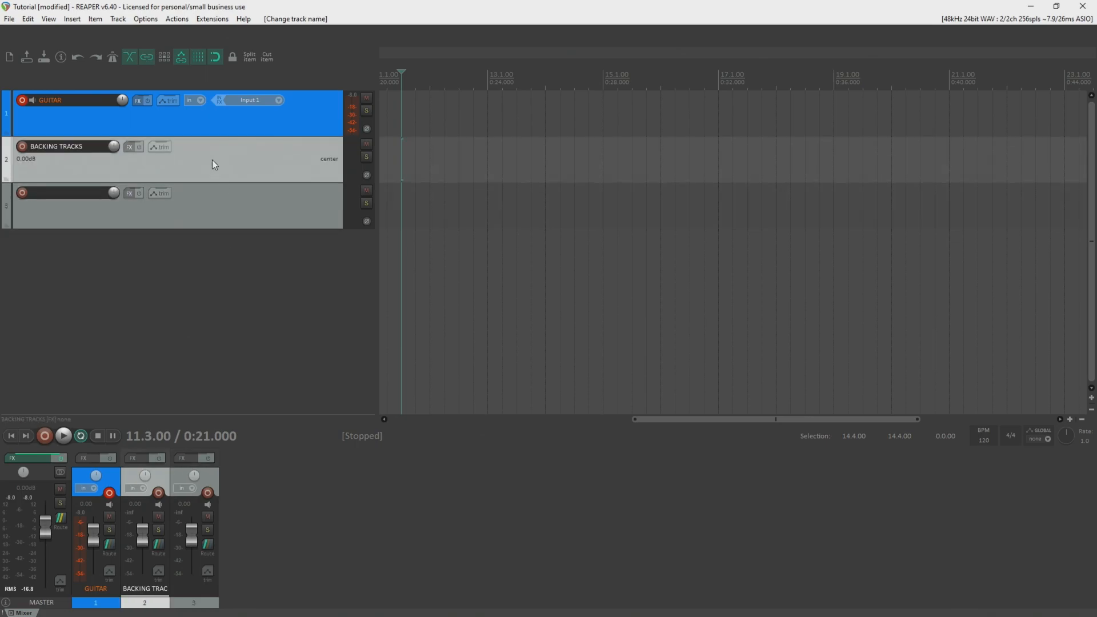
double_click(79, 192)
type("MIDI AUTOMATION")
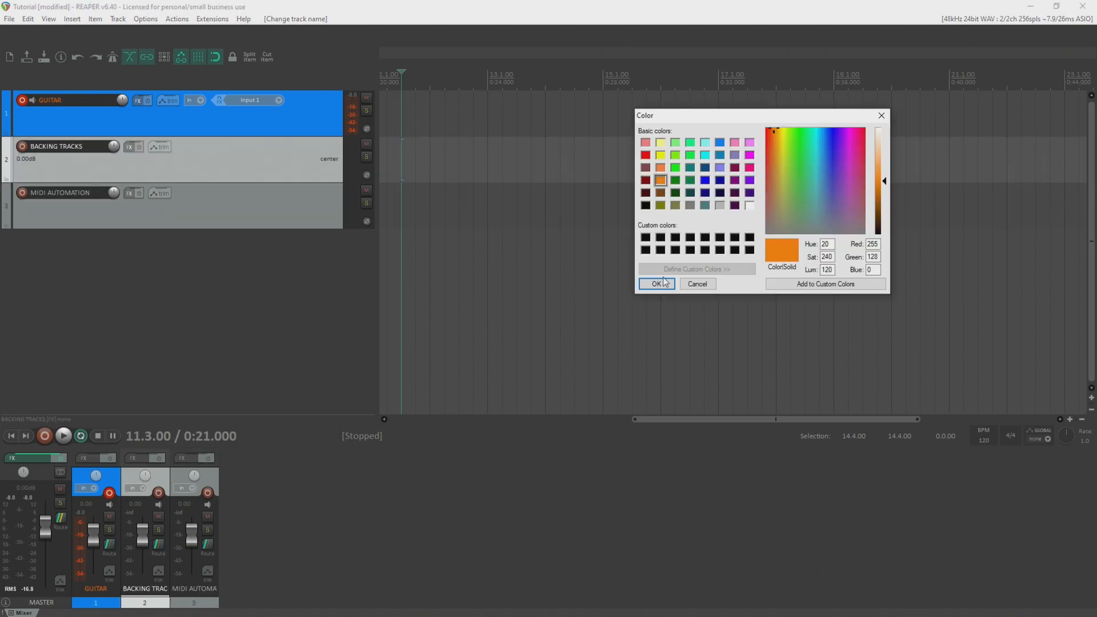
Color the BACKING TRACKS track orange and the MIDI AUTOMATION track purple
left_click(656, 284)
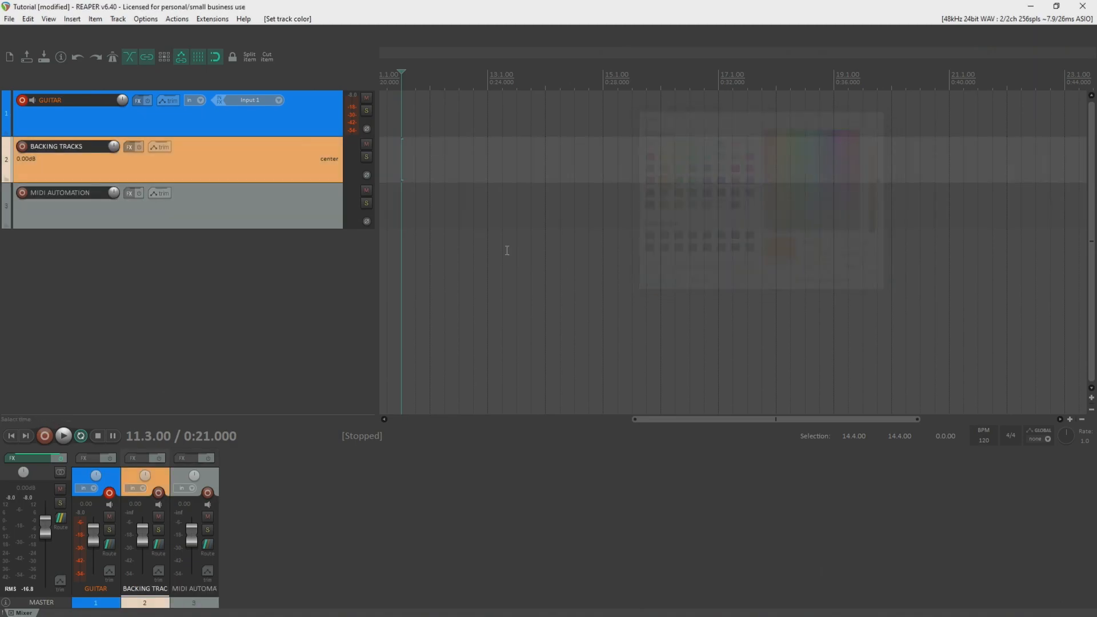
left_click(238, 208)
right_click(238, 209)
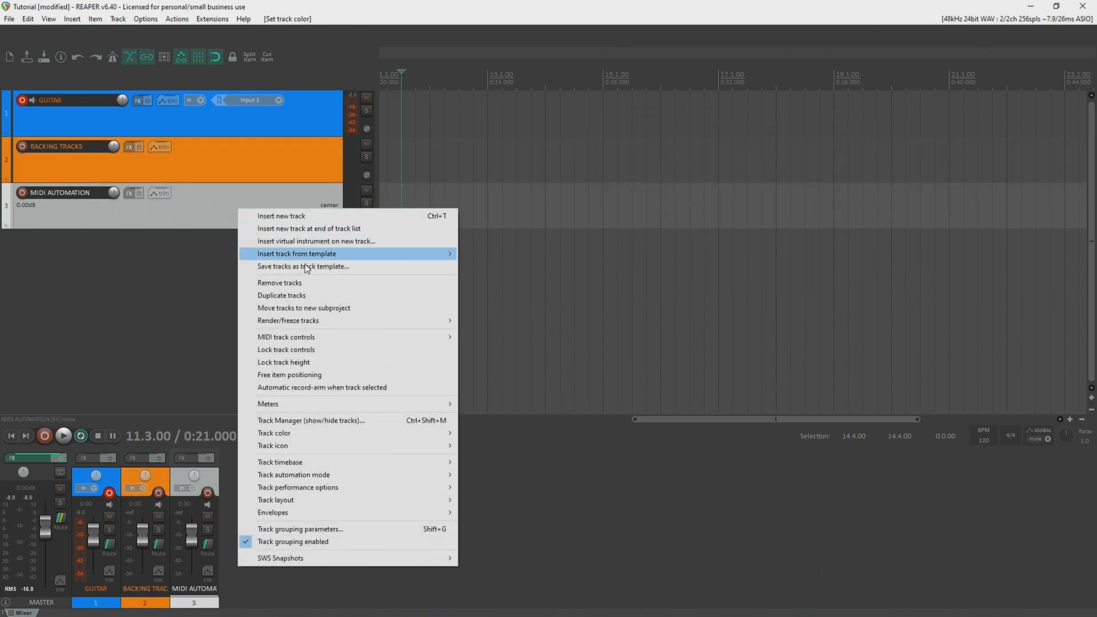
mouse_move(292, 439)
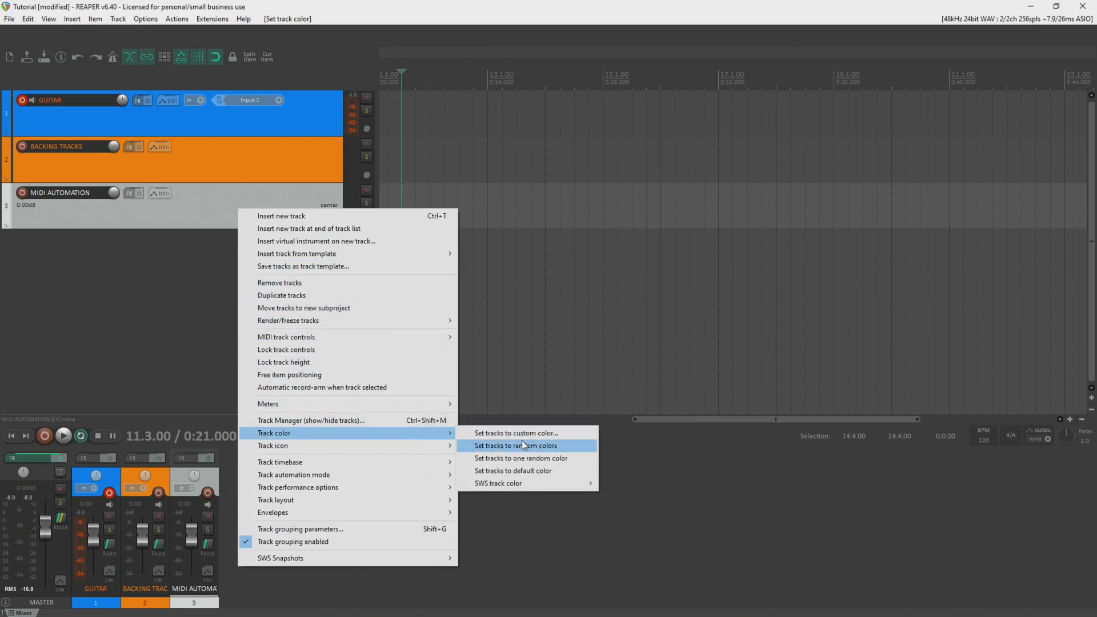
left_click(520, 438)
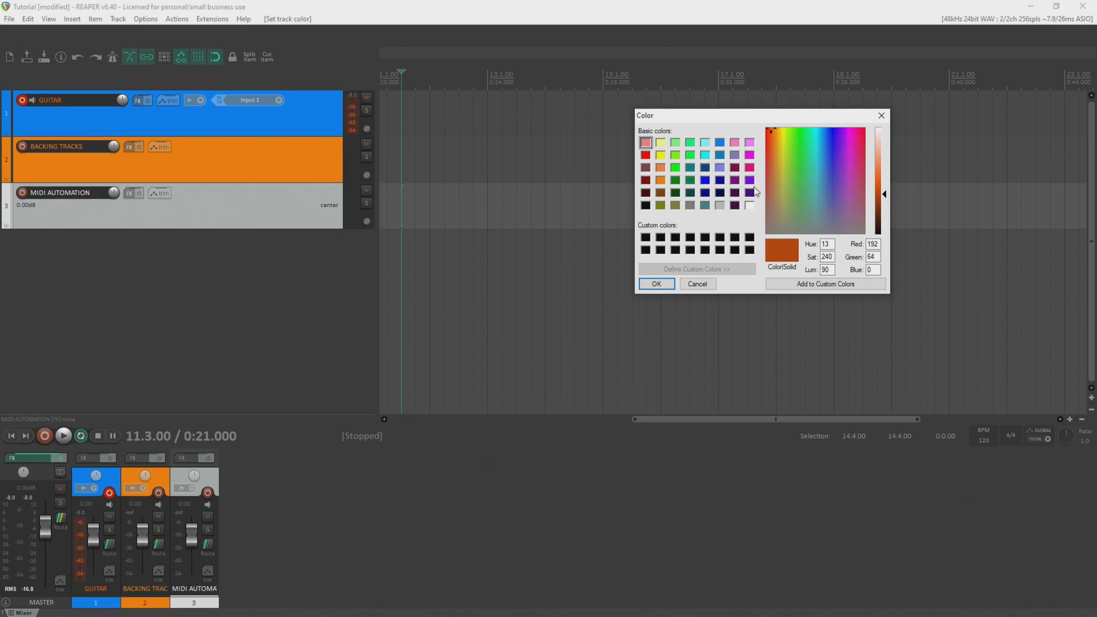
left_click(750, 192)
left_click(656, 284)
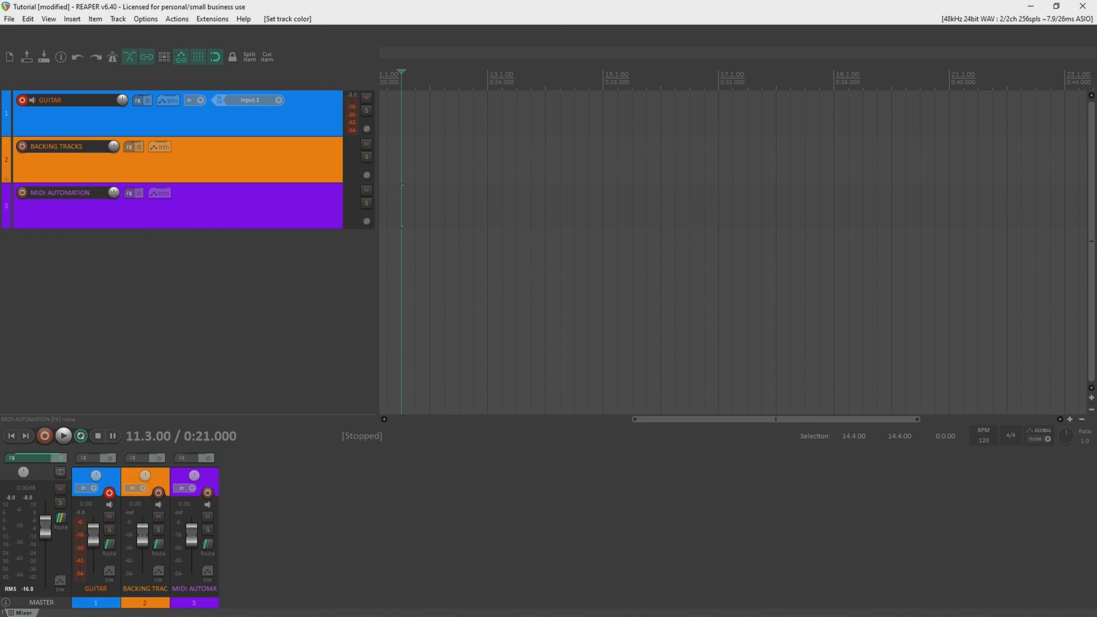
Insert 05 - The Fire Within.wav from the GRYM - WAV folder in File Explorer onto the BACKING TRACKS track
key("super+e")
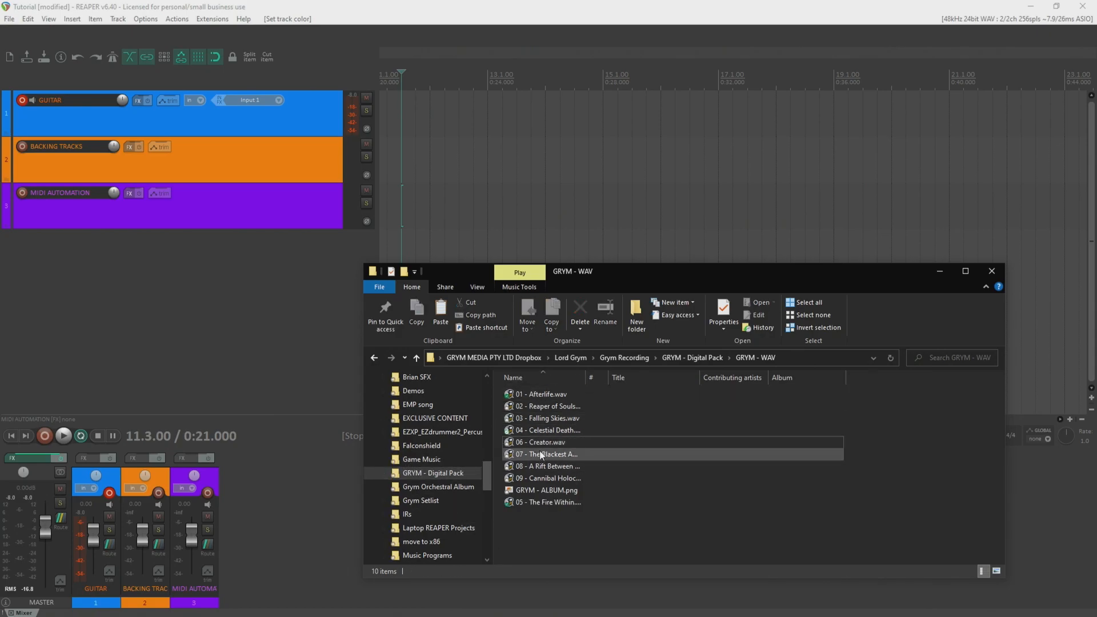
left_click(540, 504)
left_click_drag(541, 501, 393, 160)
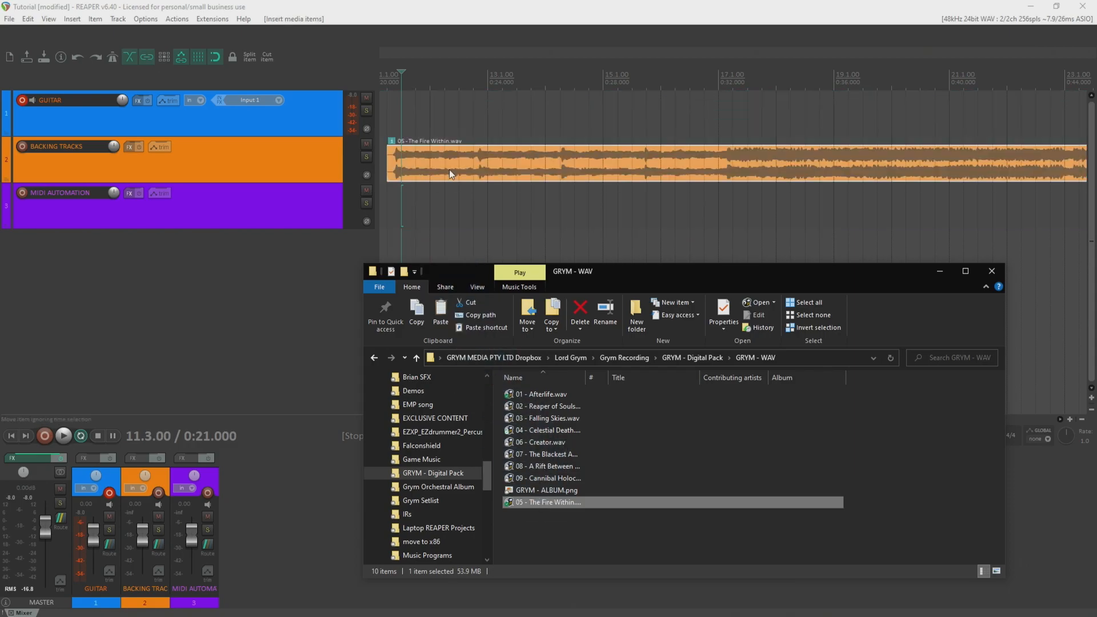
scroll(598, 169, "down", 8)
scroll(598, 177, "down", 1)
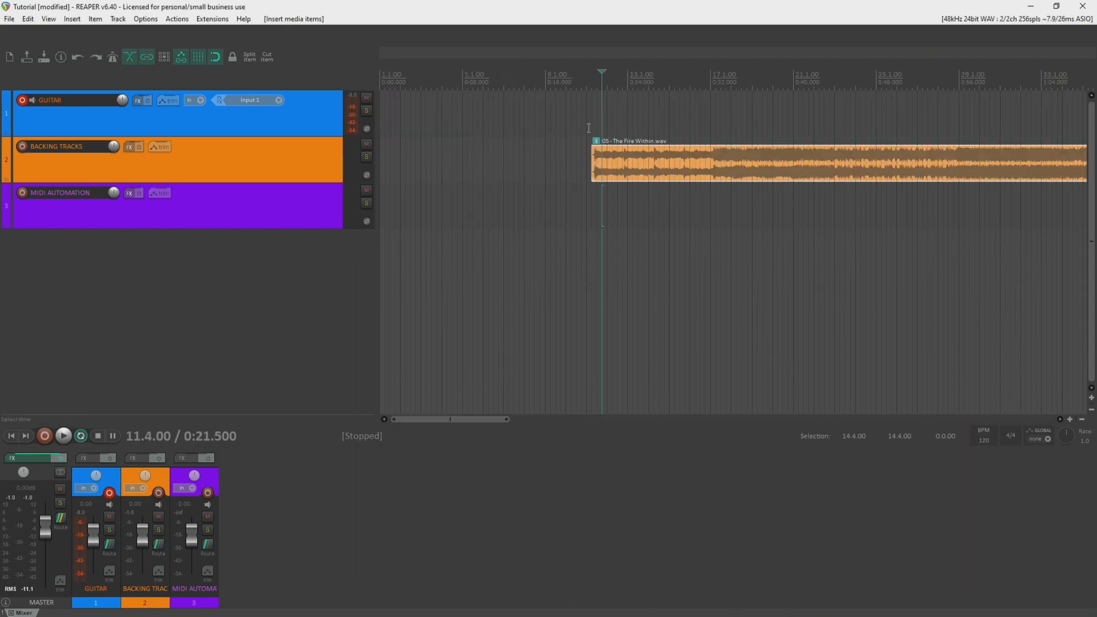
Play the song briefly, stop it, and move its audio item to start at 5.1.00
key("space")
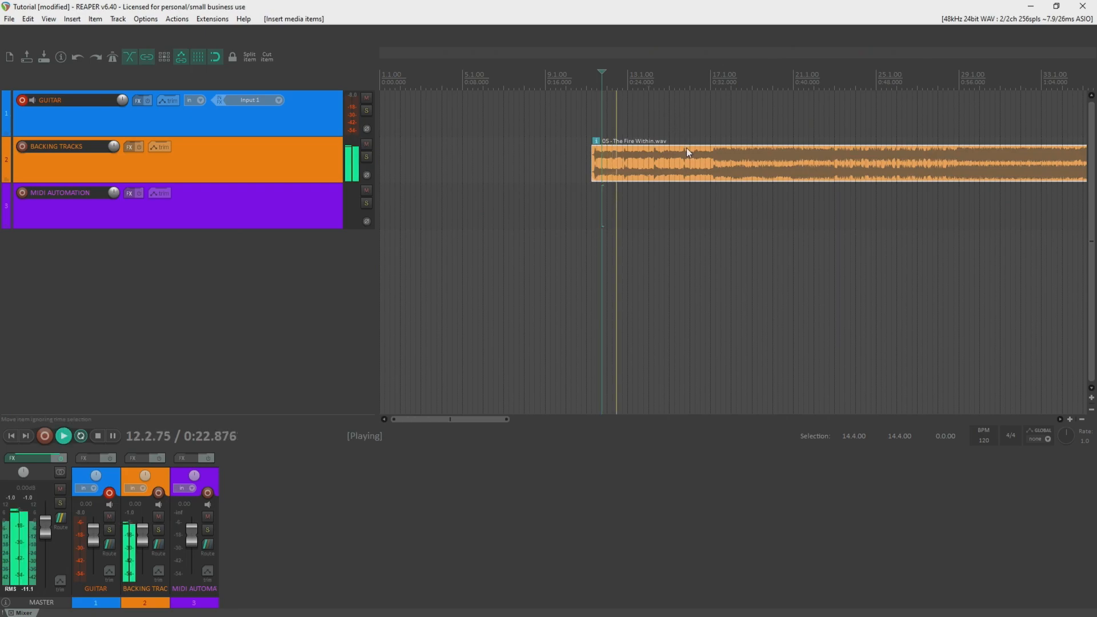
key("space")
left_click_drag(625, 163, 492, 164)
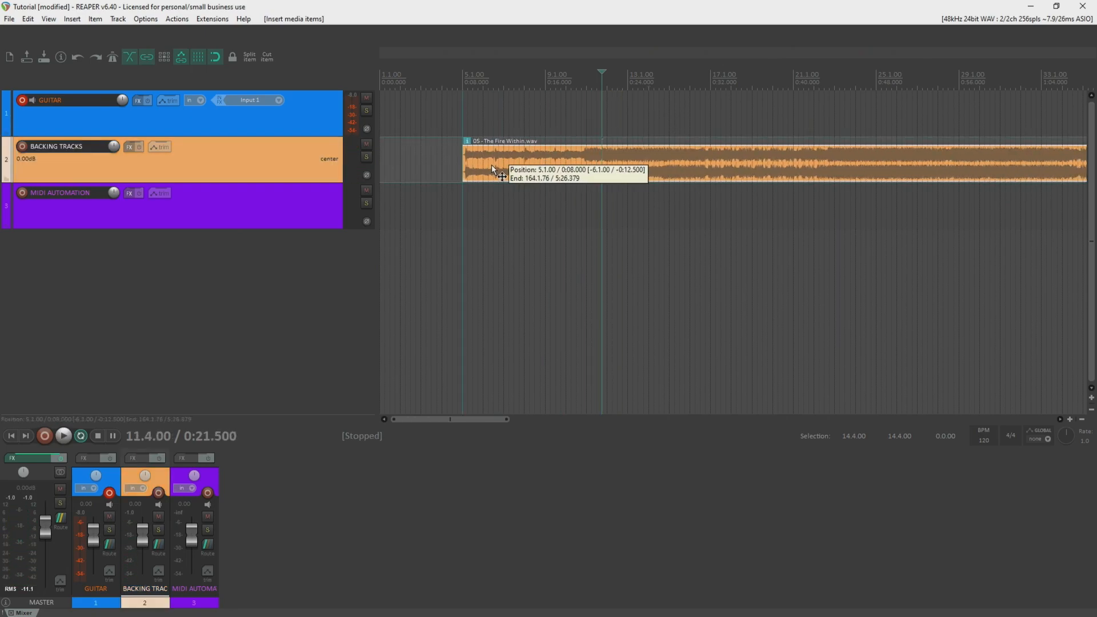
Make a time selection around the song from 4.4.00 to 167.1.00 and create a region from it
scroll(905, 106, "down", 4)
left_click_drag(905, 106, 1004, 116)
scroll(676, 97, "up", 5)
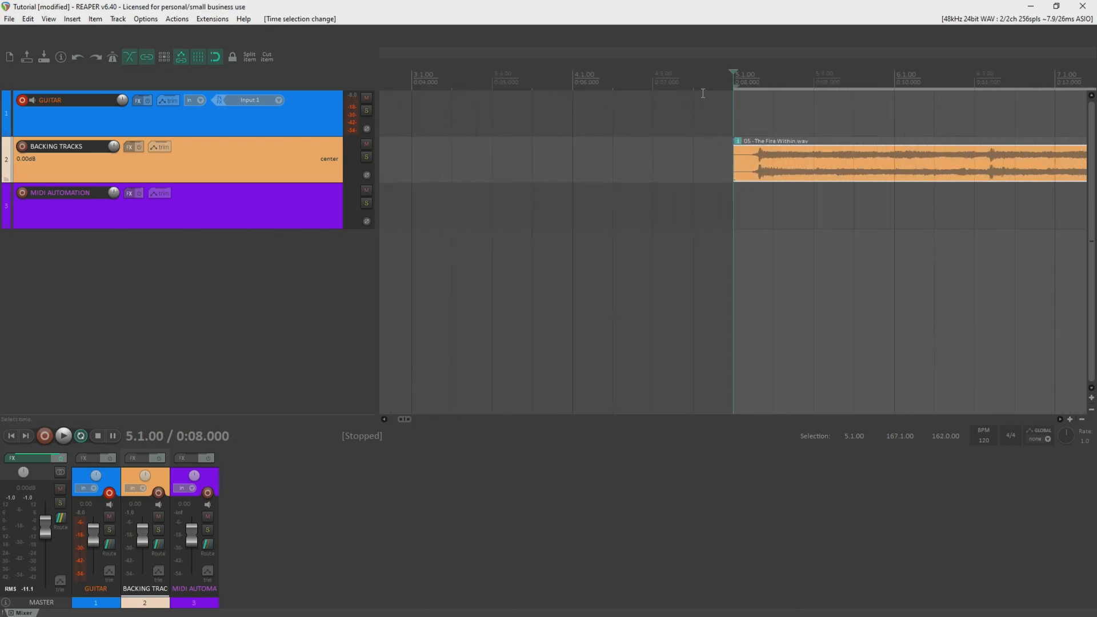
left_click_drag(733, 84, 695, 86)
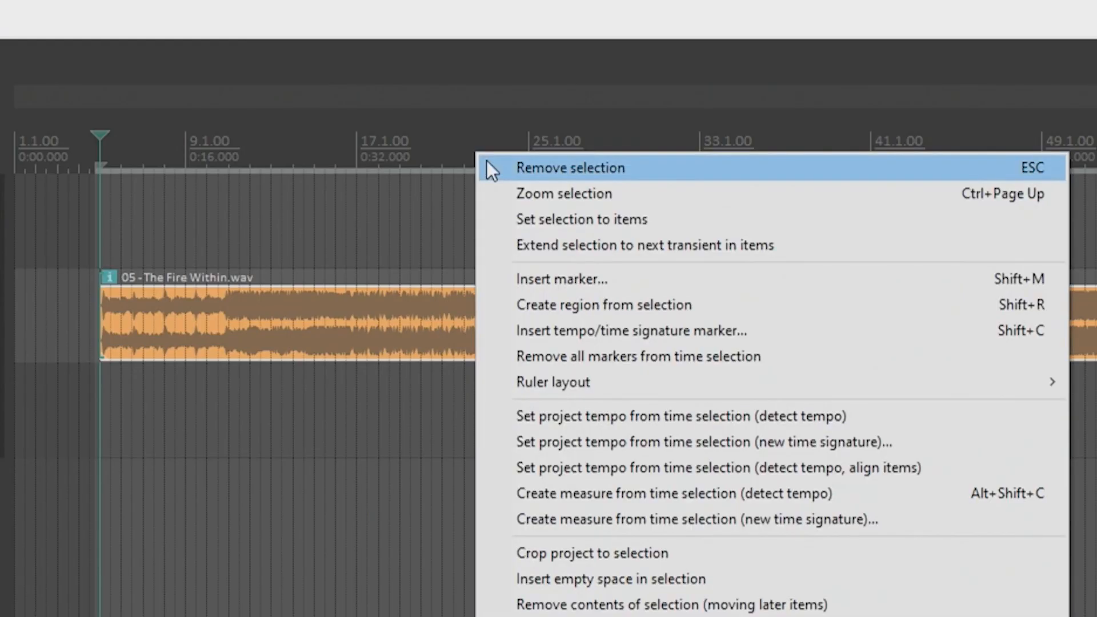
left_click(618, 309)
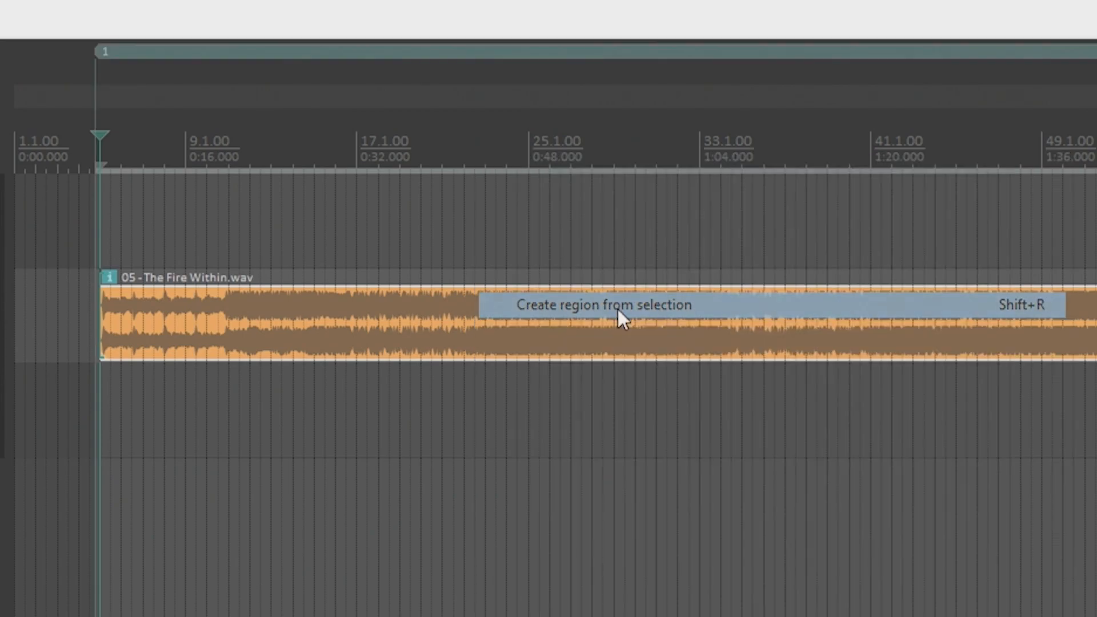
Name the song's region THE FIRE WITHIN and set its color to orange
scroll(599, 235, "down", 10)
scroll(346, 93, "up", 2)
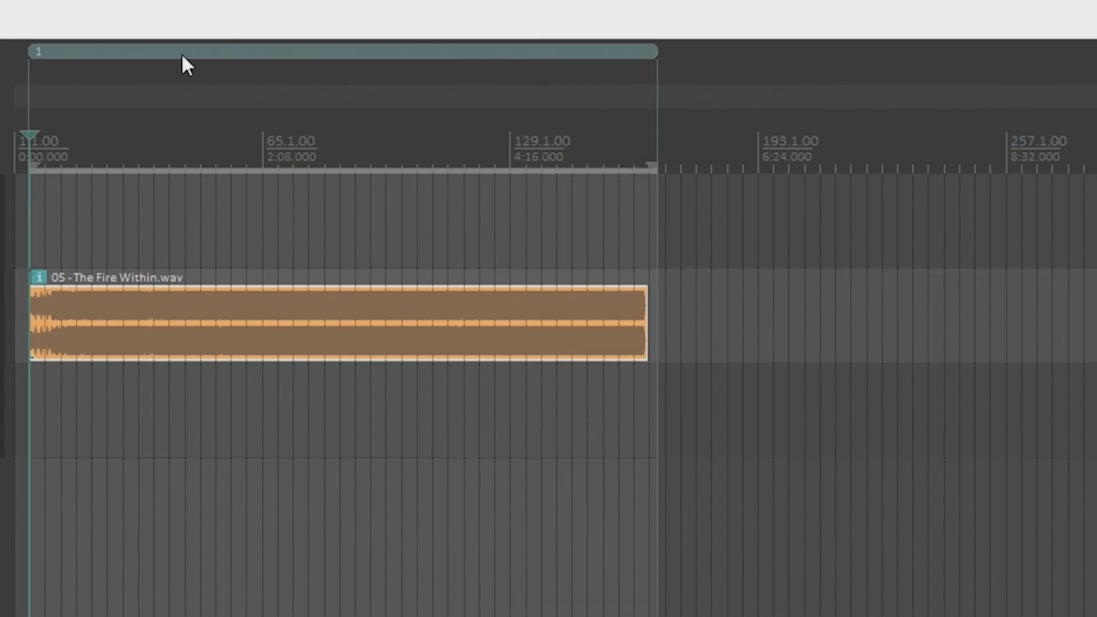
right_click(184, 48)
left_click(227, 66)
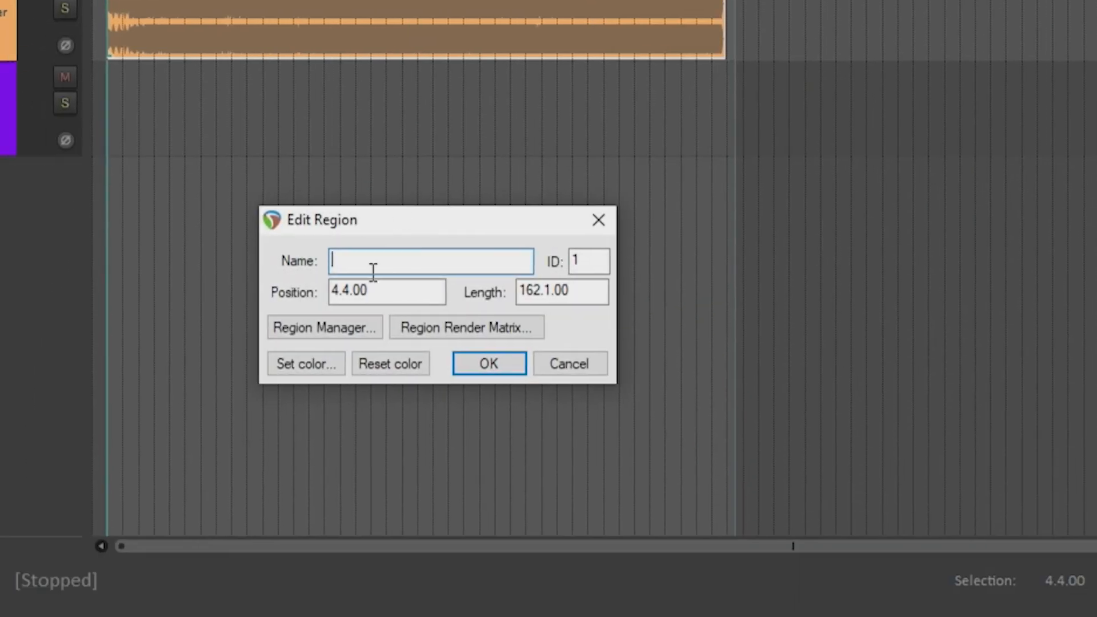
type("THE FIRE WITHIN")
key("Tab")
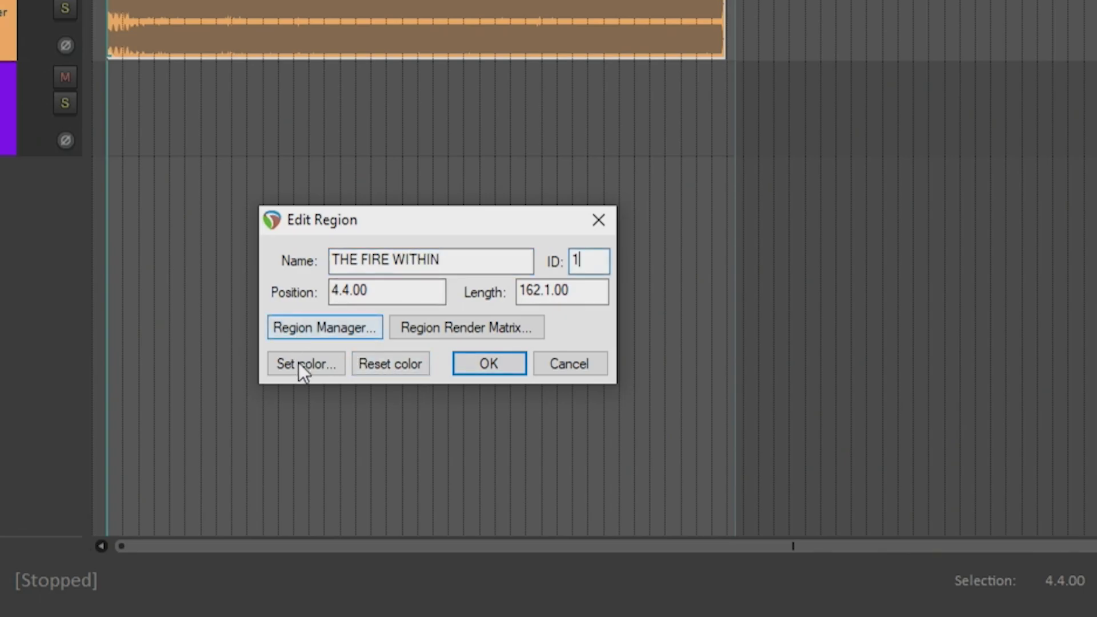
left_click(310, 363)
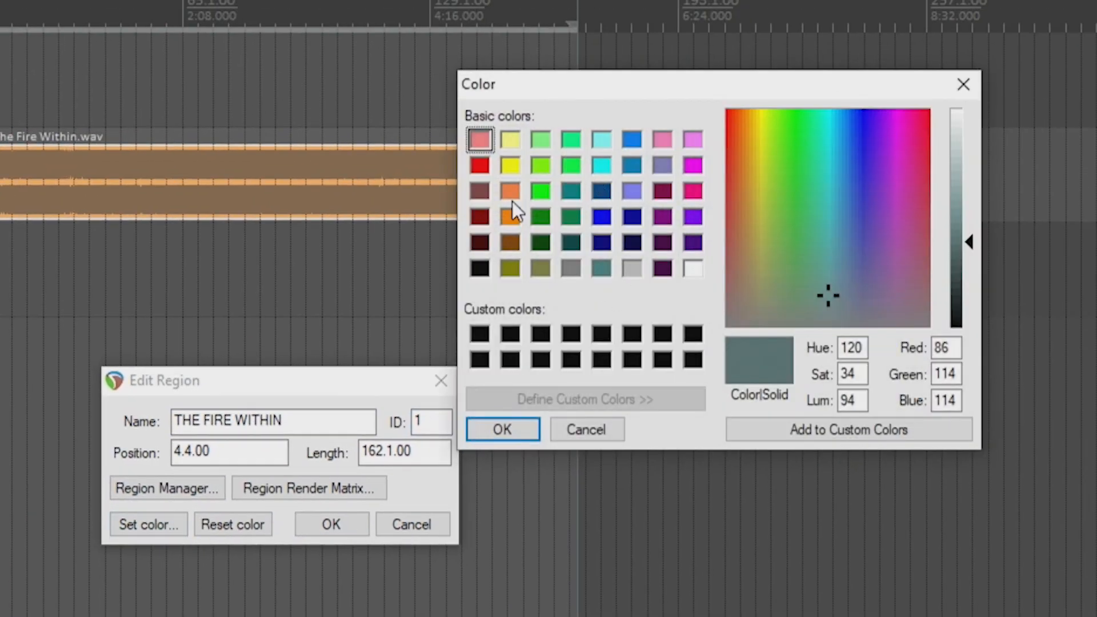
left_click(511, 216)
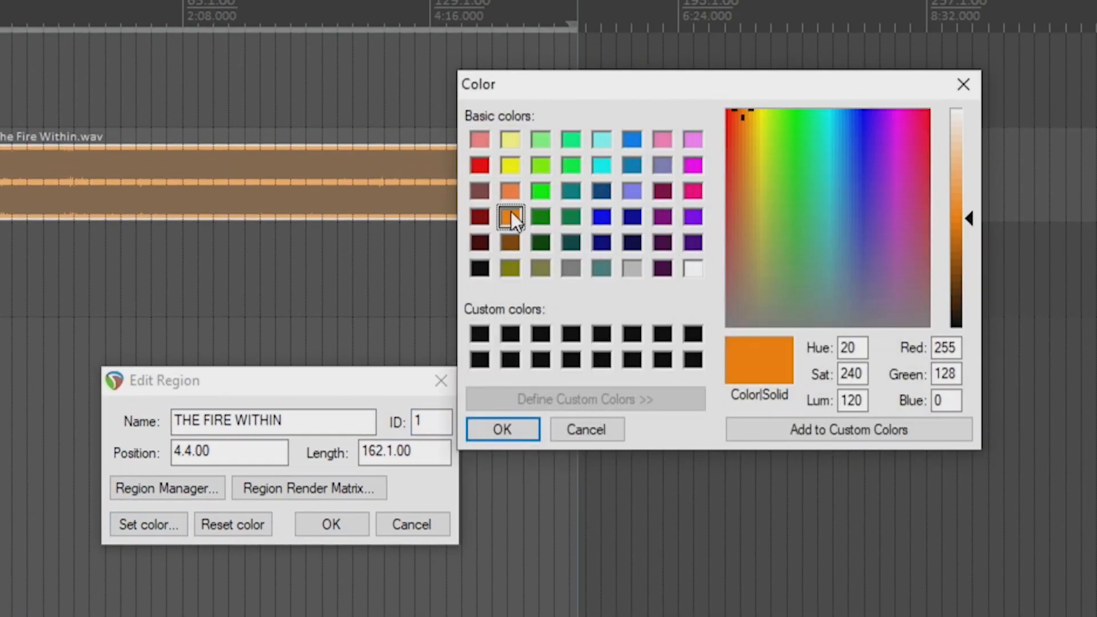
left_click(470, 427)
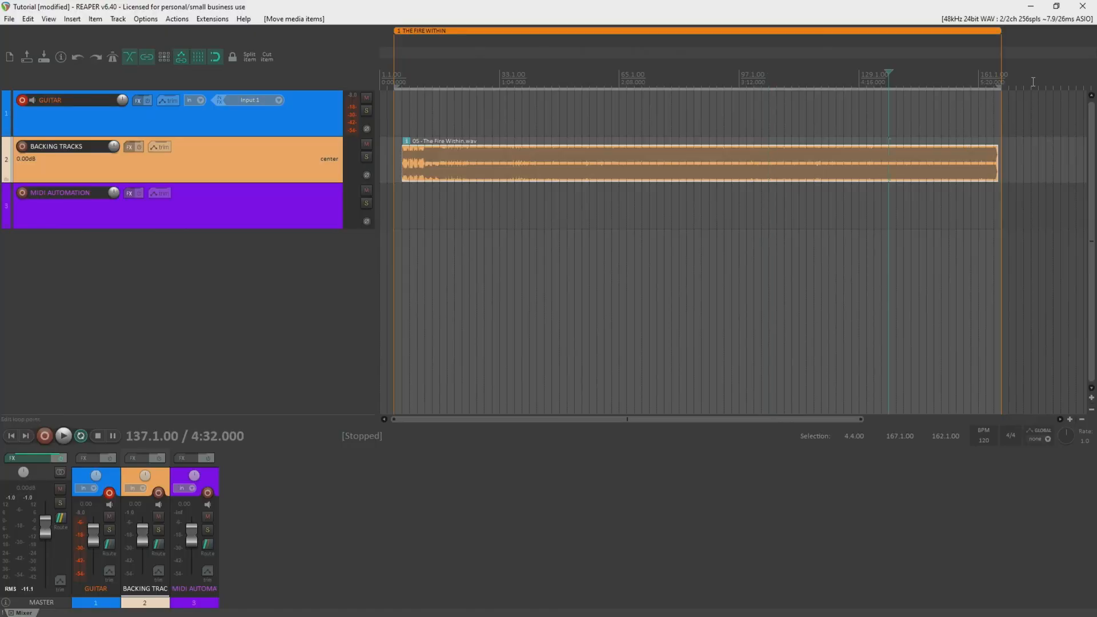
Clear the time selection and insert a marker at 167.1.00, at the end of THE FIRE WITHIN region
left_click(1033, 82)
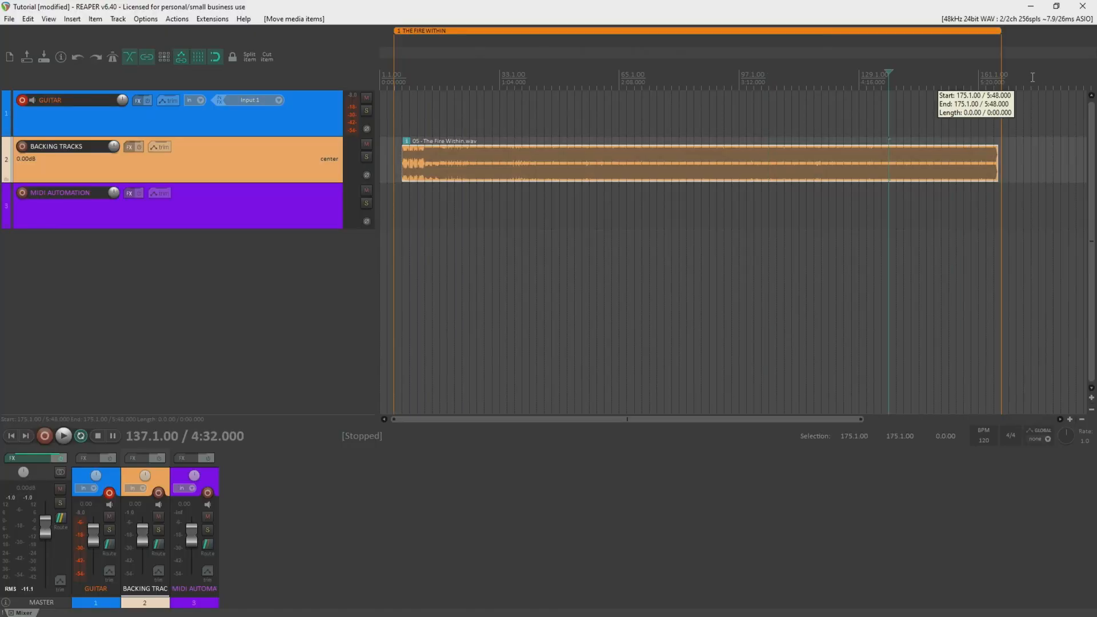
left_click(994, 79)
scroll(860, 96, "up", 10)
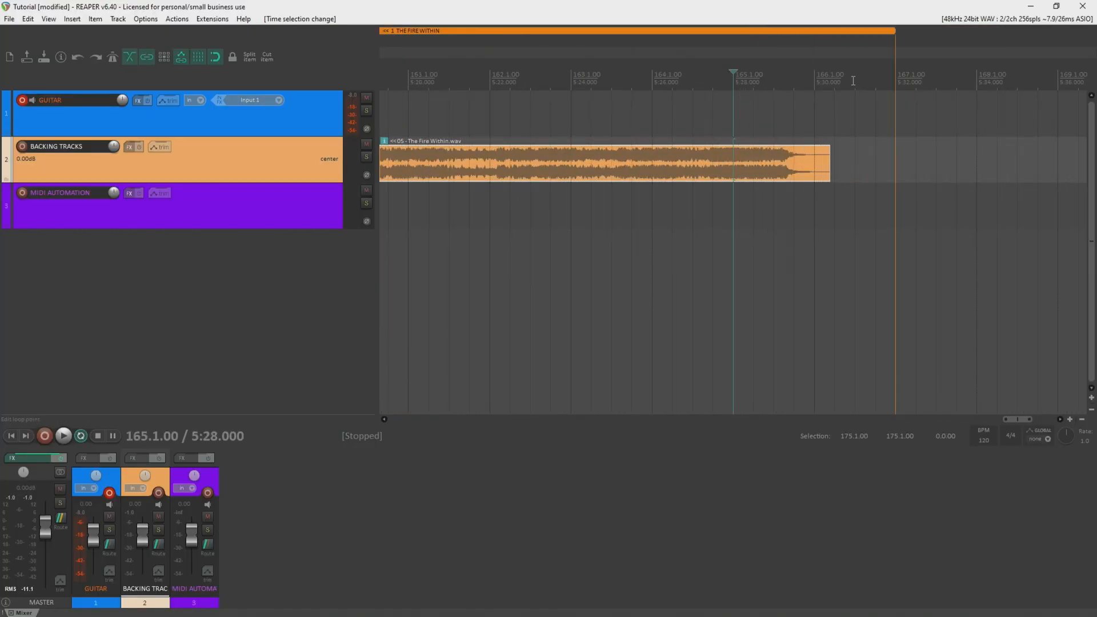
left_click(888, 81)
scroll(887, 96, "up", 2)
scroll(884, 95, "down", 2)
key("m")
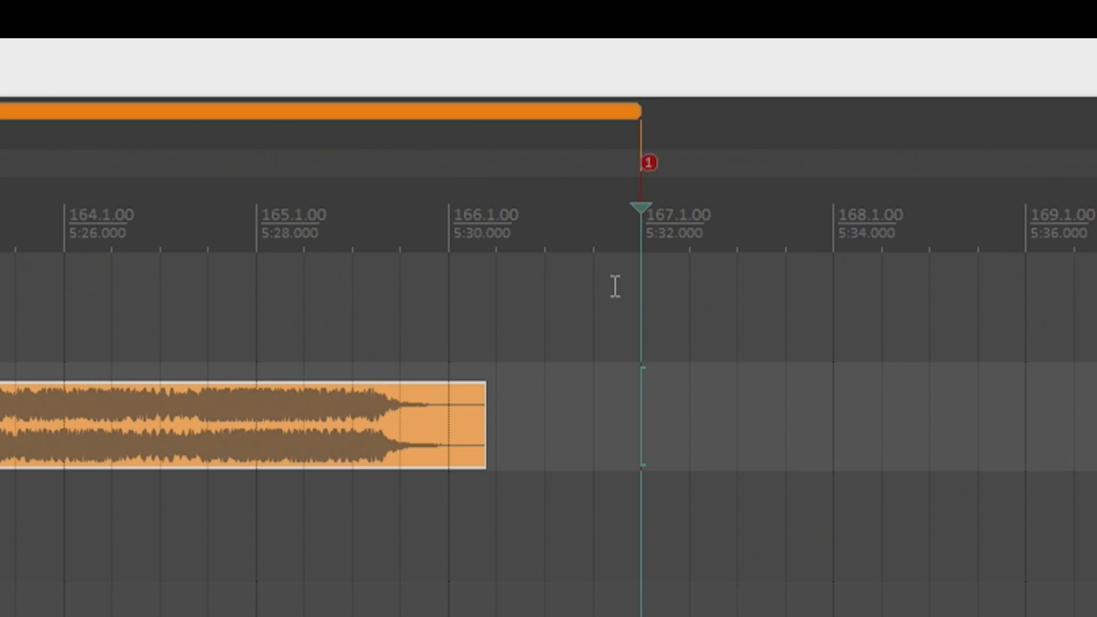
Set the new end marker's color to orange and name it !1008
right_click(654, 162)
left_click(679, 194)
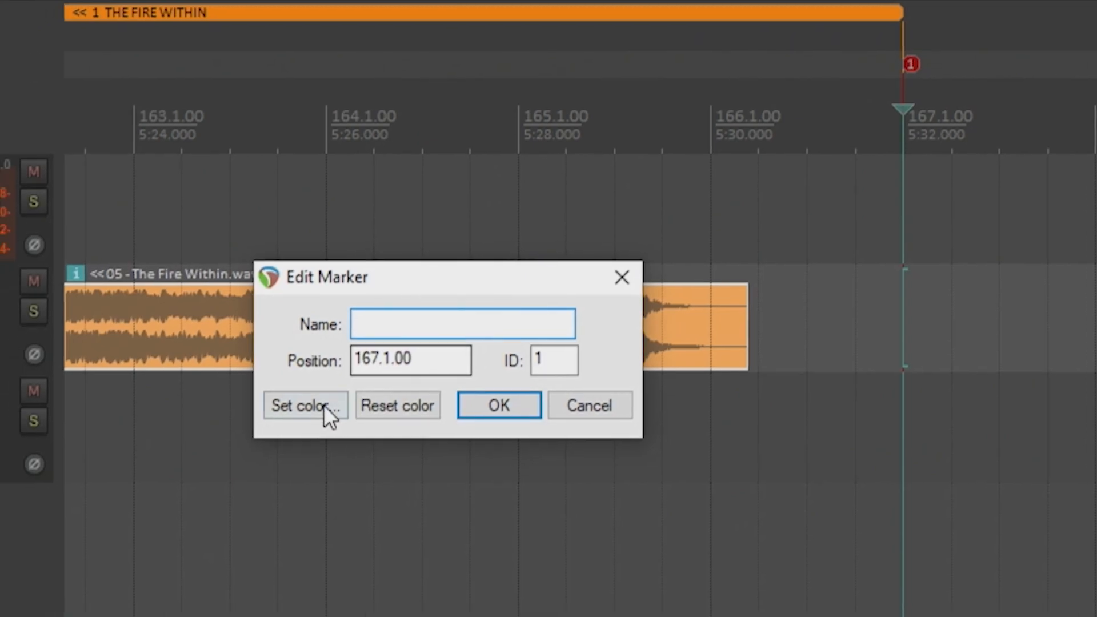
left_click(323, 405)
left_click(730, 368)
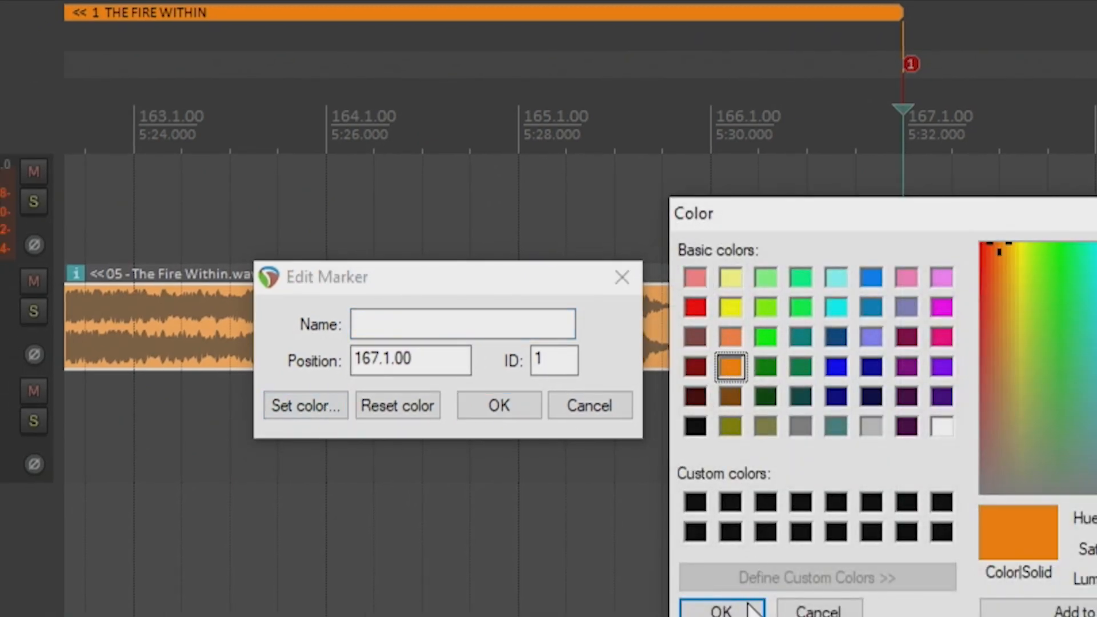
left_click(737, 609)
left_click(402, 320)
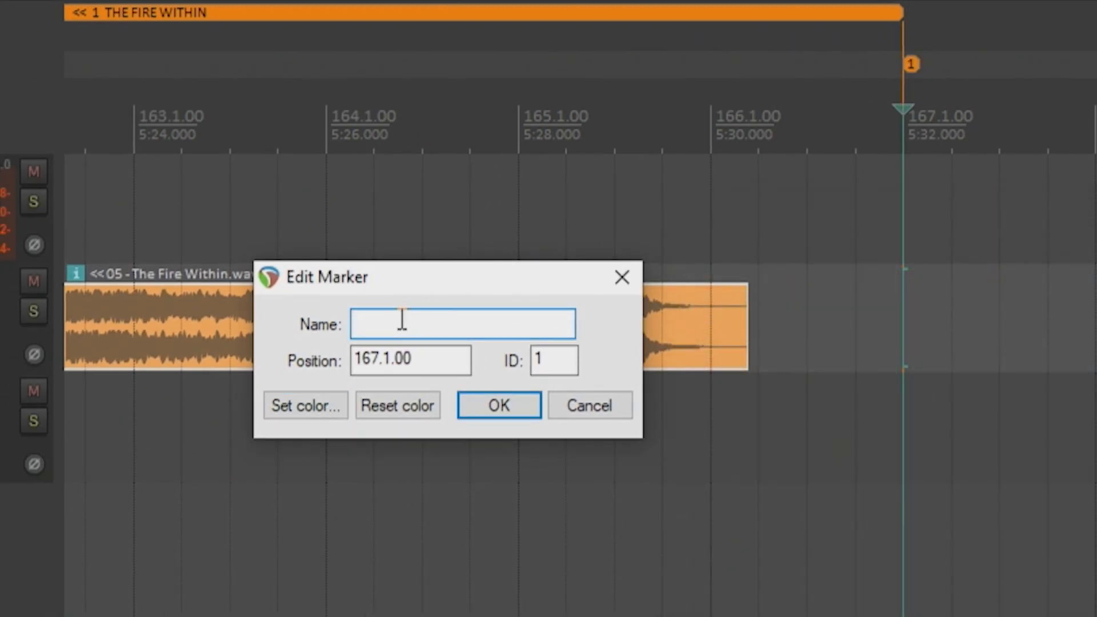
type("!1008")
left_click(478, 412)
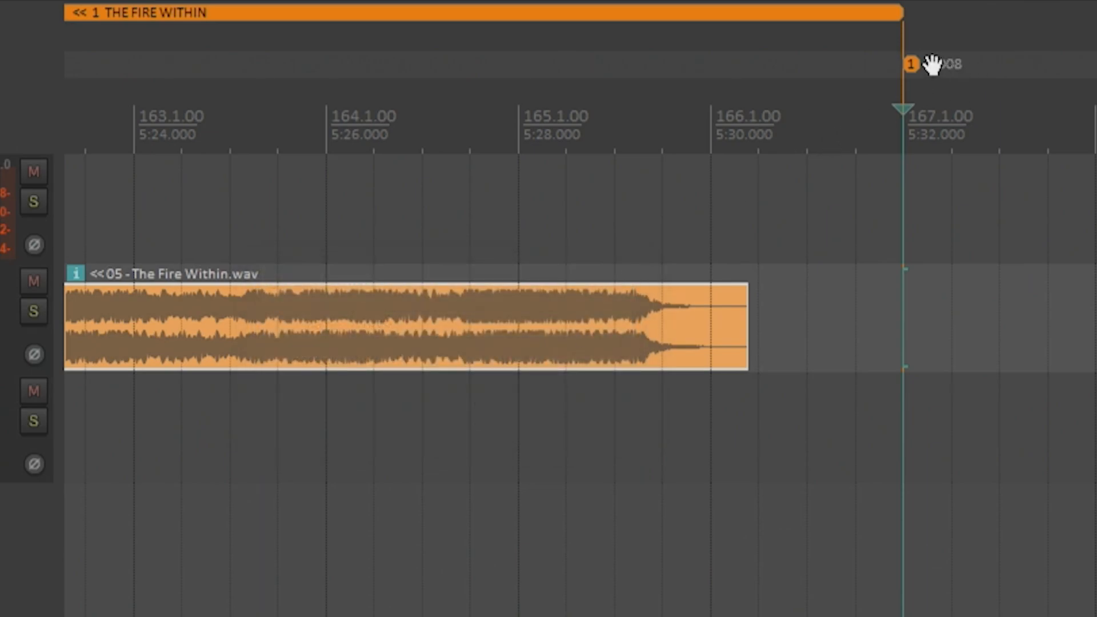
Place a copy of the song's audio item further along the BACKING TRACKS track and move the !1008 marker away from the region's end
scroll(791, 155, "down", 6)
scroll(1002, 73, "up", 1)
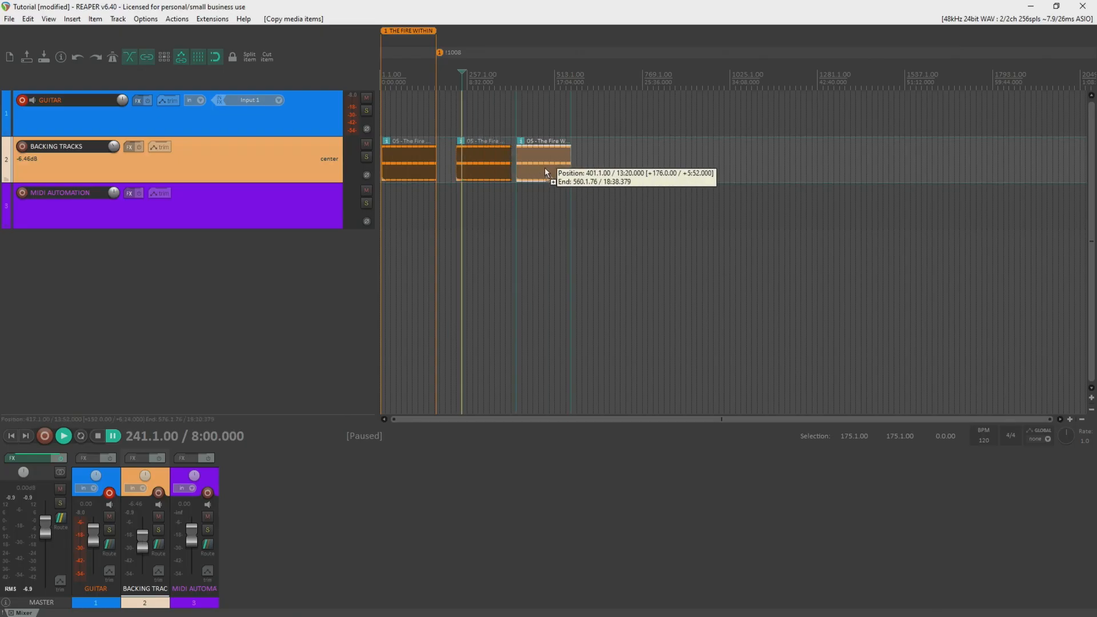
mouse_move(544, 167)
left_mouse_down()
mouse_move(635, 162)
mouse_move(519, 171)
mouse_move(557, 173)
left_mouse_up()
scroll(563, 110, "up", 6)
left_click_drag(536, 52, 983, 57)
scroll(603, 102, "up", 1)
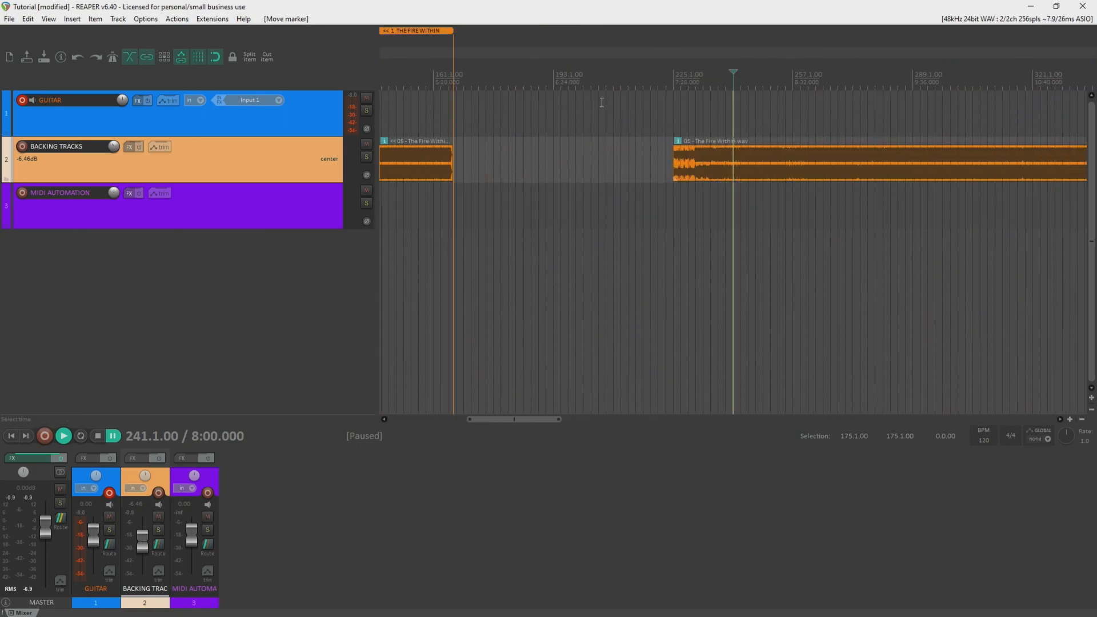
Play from 161.1.00 past the end of THE FIRE WITHIN without the marker there, and stop playback
scroll(602, 103, "down", 2)
key("1")
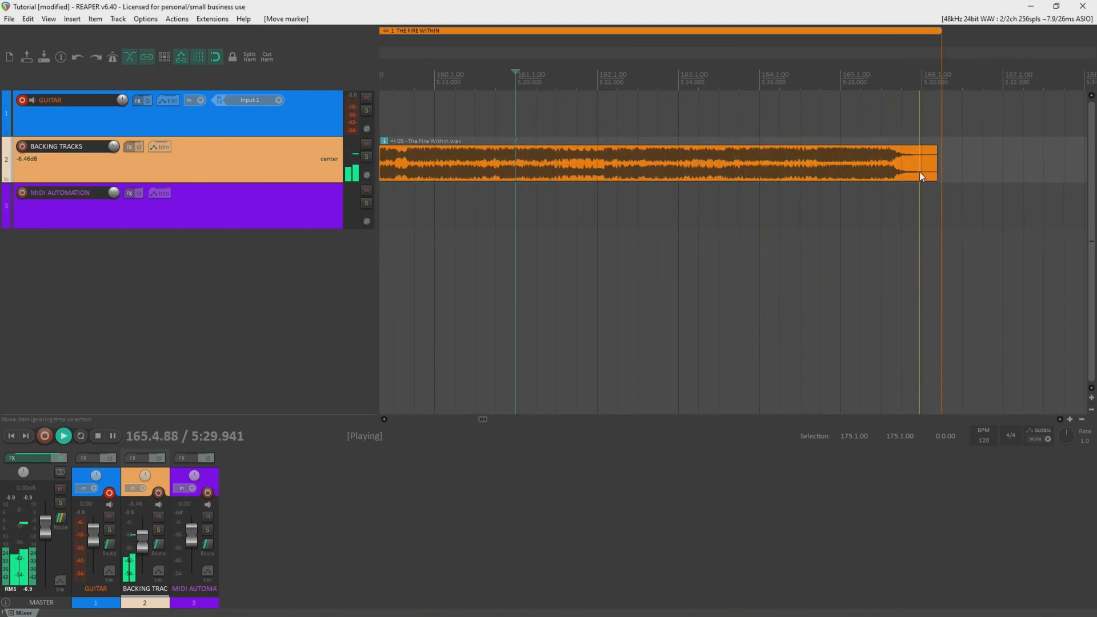
scroll(985, 112, "down", 2)
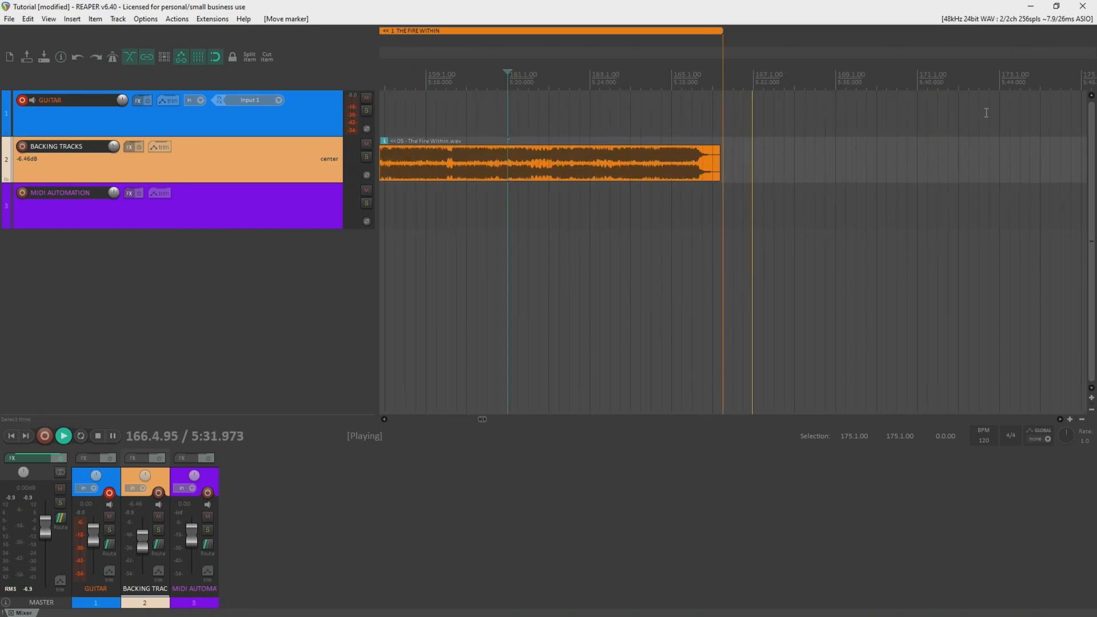
scroll(890, 85, "down", 6)
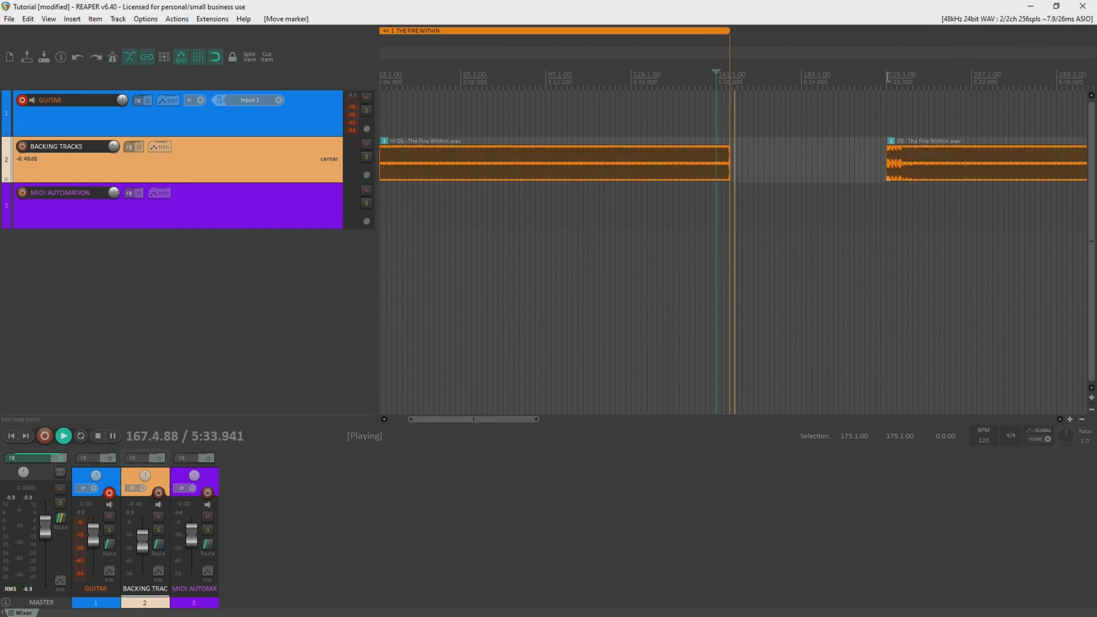
scroll(851, 189, "down", 2)
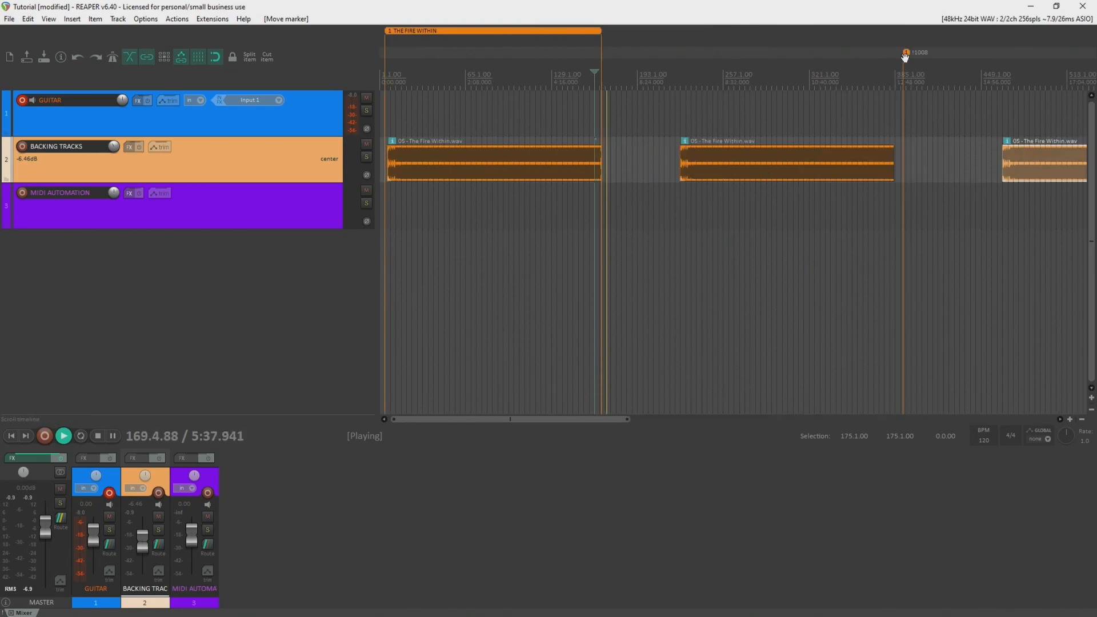
key("space")
Move the !1008 marker back to the end of THE FIRE WITHIN region and test it by playing from 165.4.00
left_click_drag(904, 53, 601, 70)
scroll(600, 97, "up", 10)
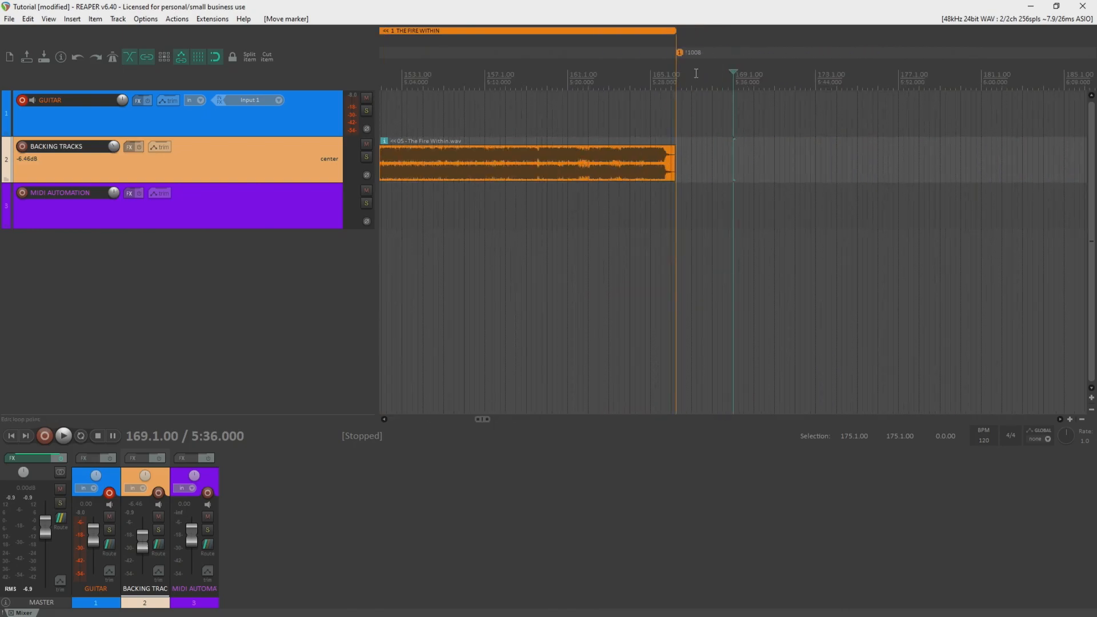
left_click(545, 77)
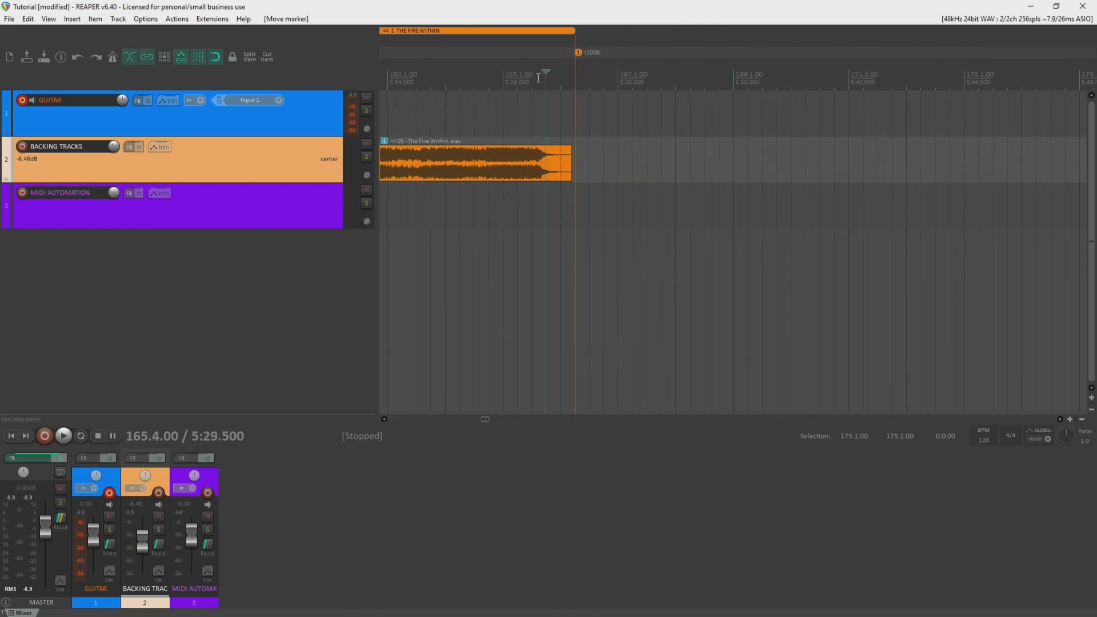
key("space")
key("Return")
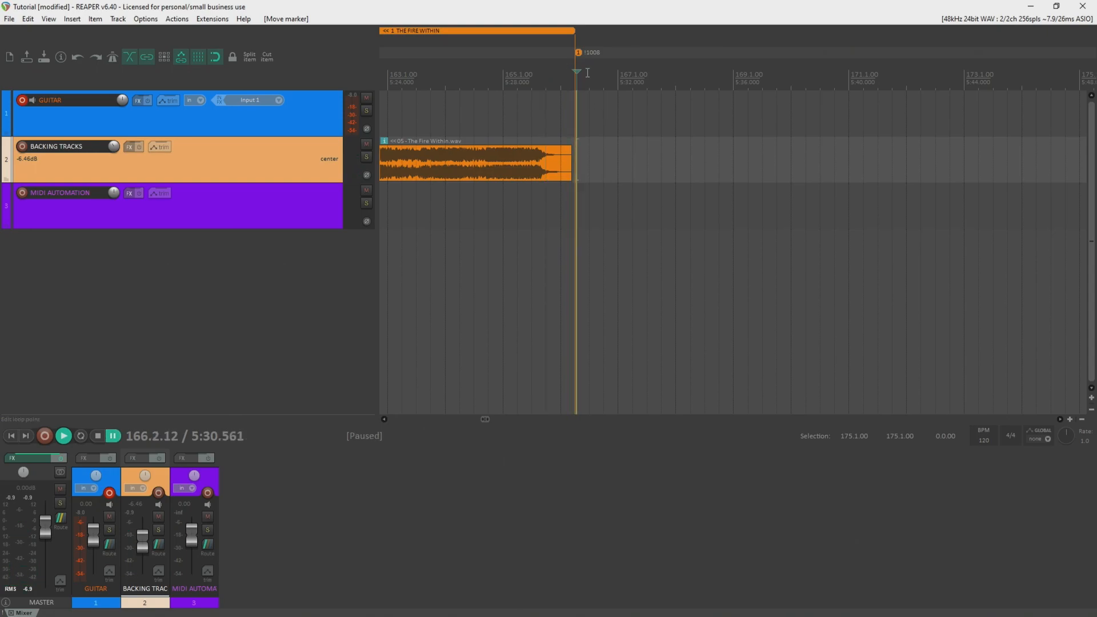
Switch to the Stream Performance.rpp project and examine its song regions, !1008 markers and MIDI automation items
scroll(749, 52, "down", 8)
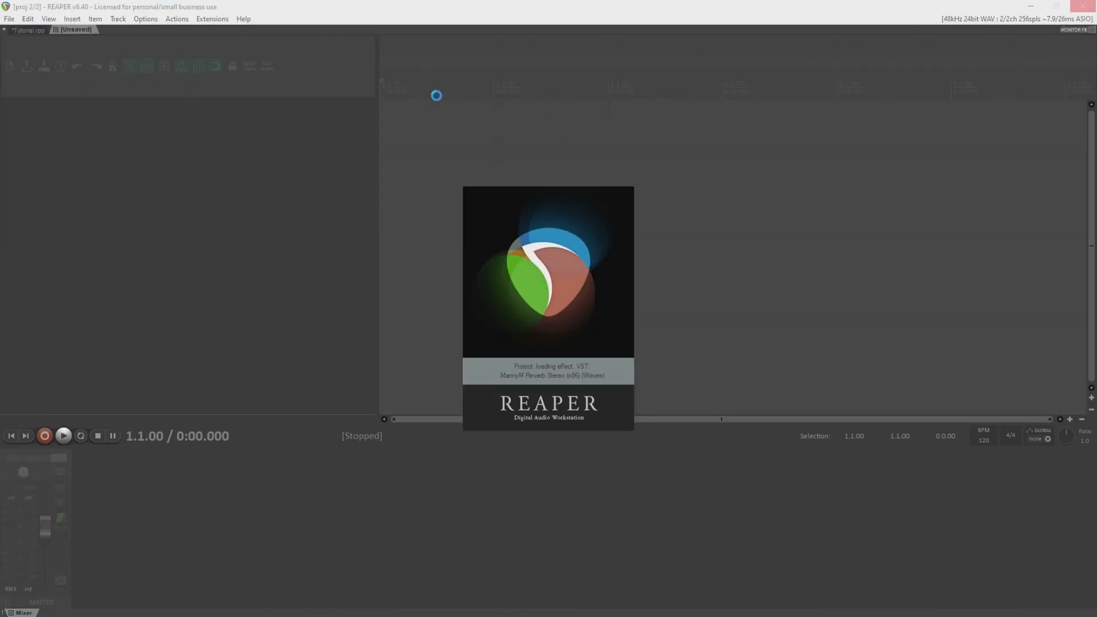
scroll(563, 137, "up", 10)
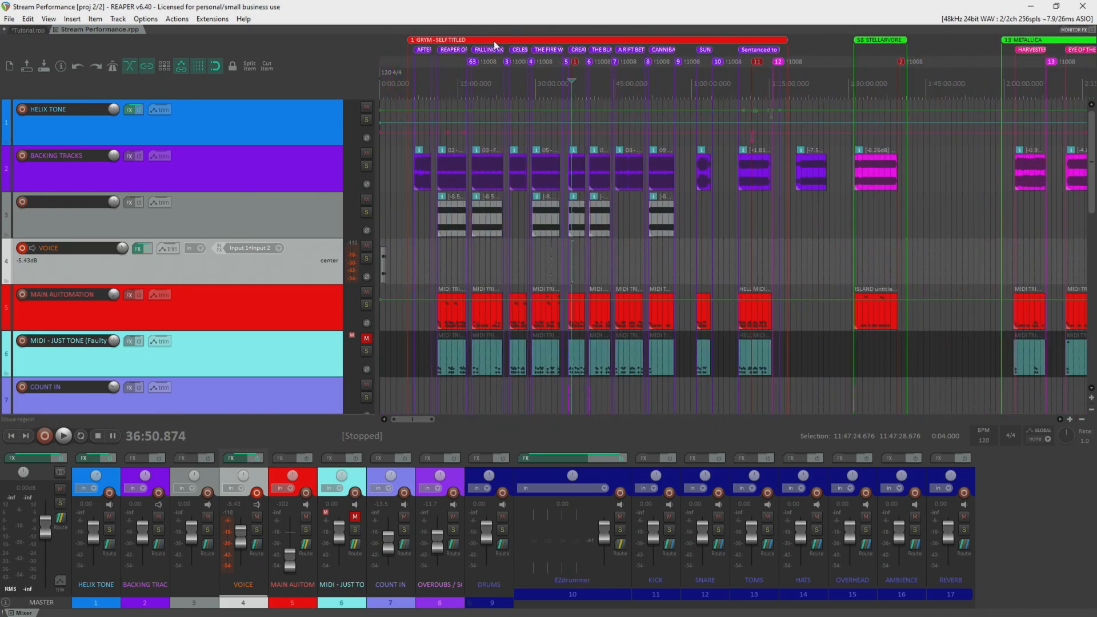
scroll(663, 179, "up", 5)
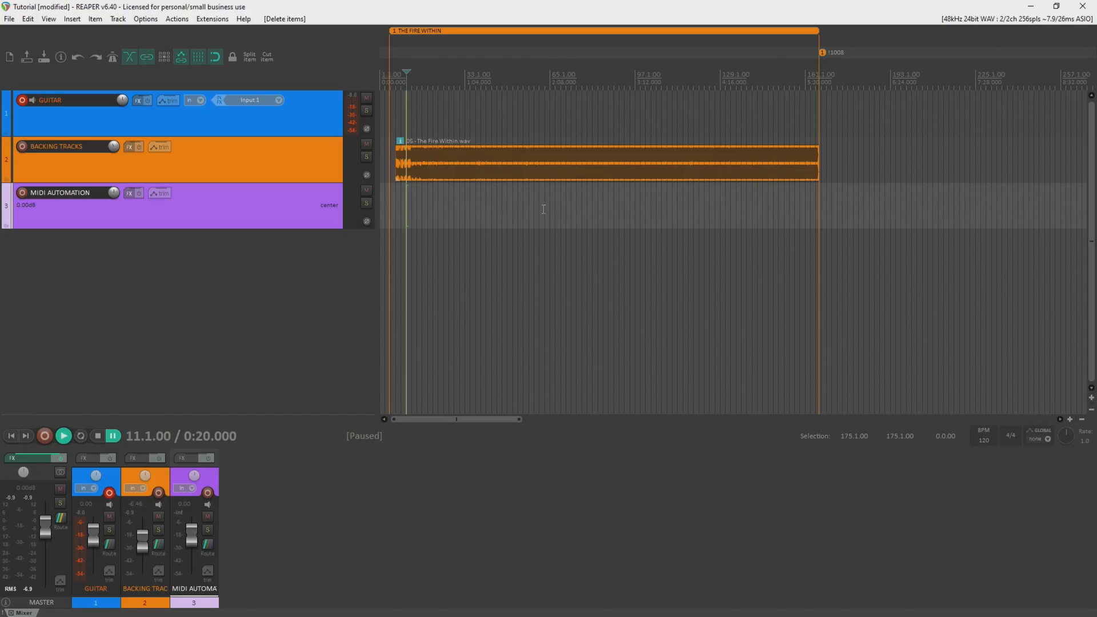
Look through THE FIRE WITHIN on the Tutorial timeline, placing the edit cursor at 42.1.00, 89.1.00 and 65.1.00
scroll(459, 195, "up", 2)
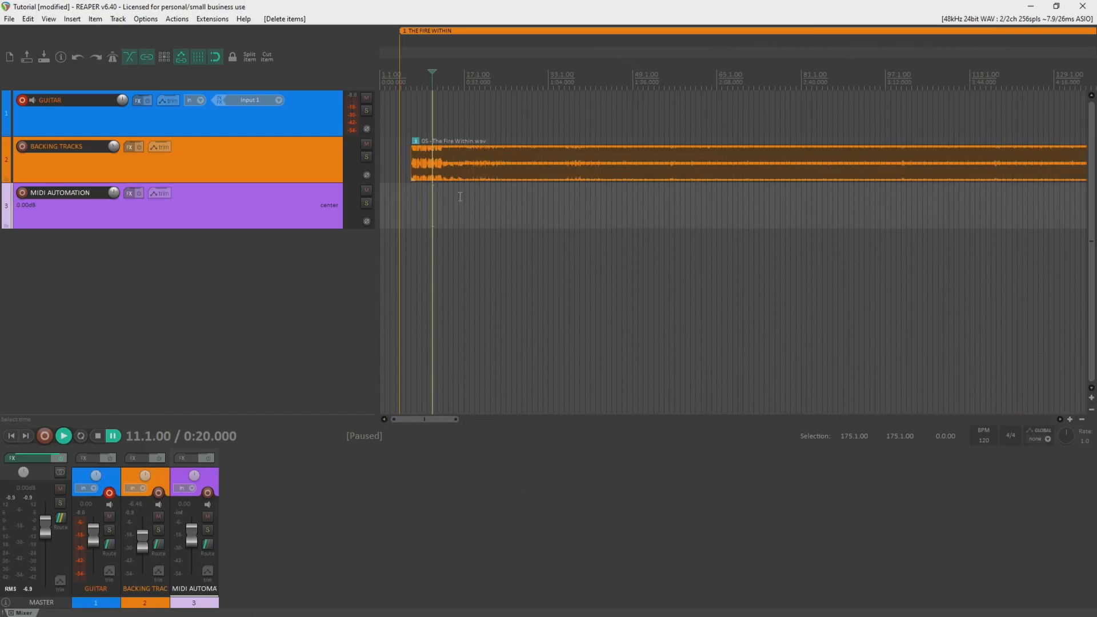
scroll(514, 115, "up", 2)
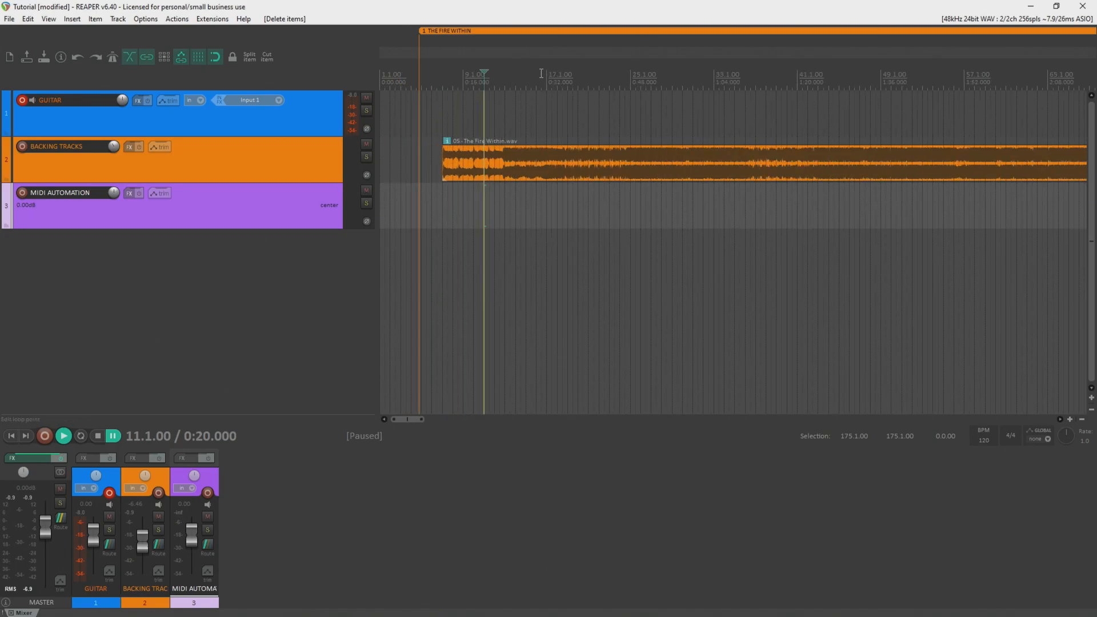
left_click(634, 77)
left_click(808, 83)
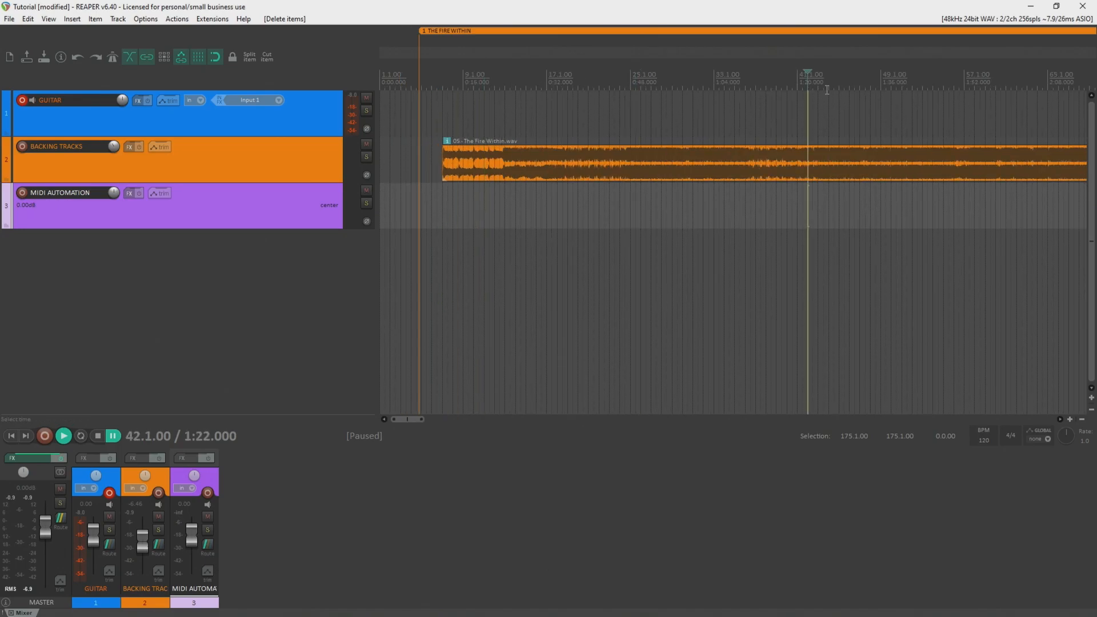
scroll(926, 84, "down", 2)
left_click(844, 81)
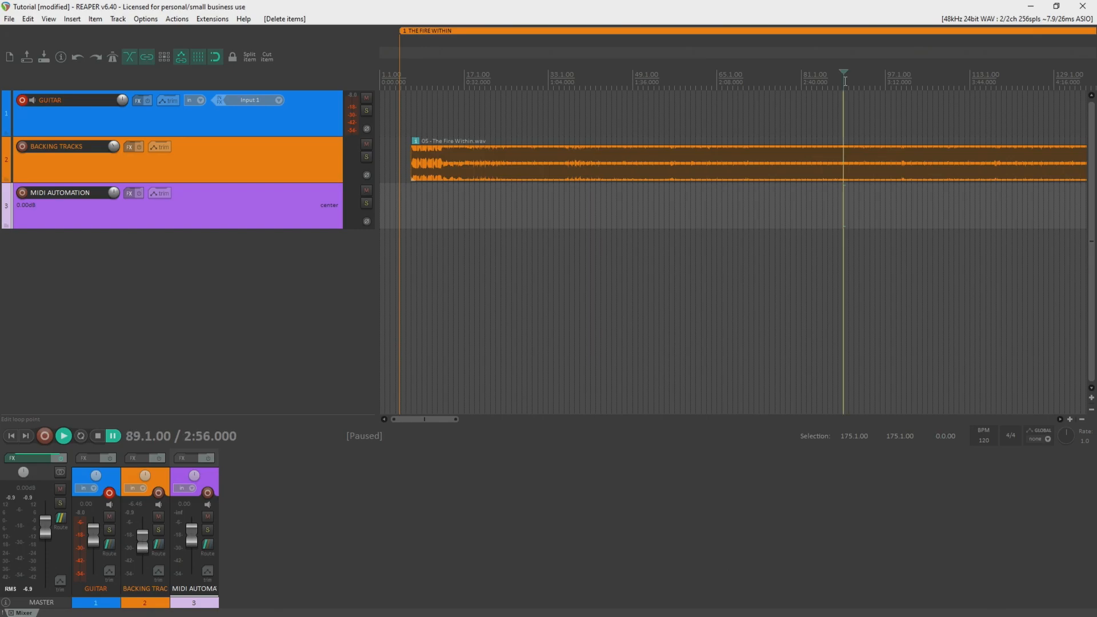
left_click(719, 86)
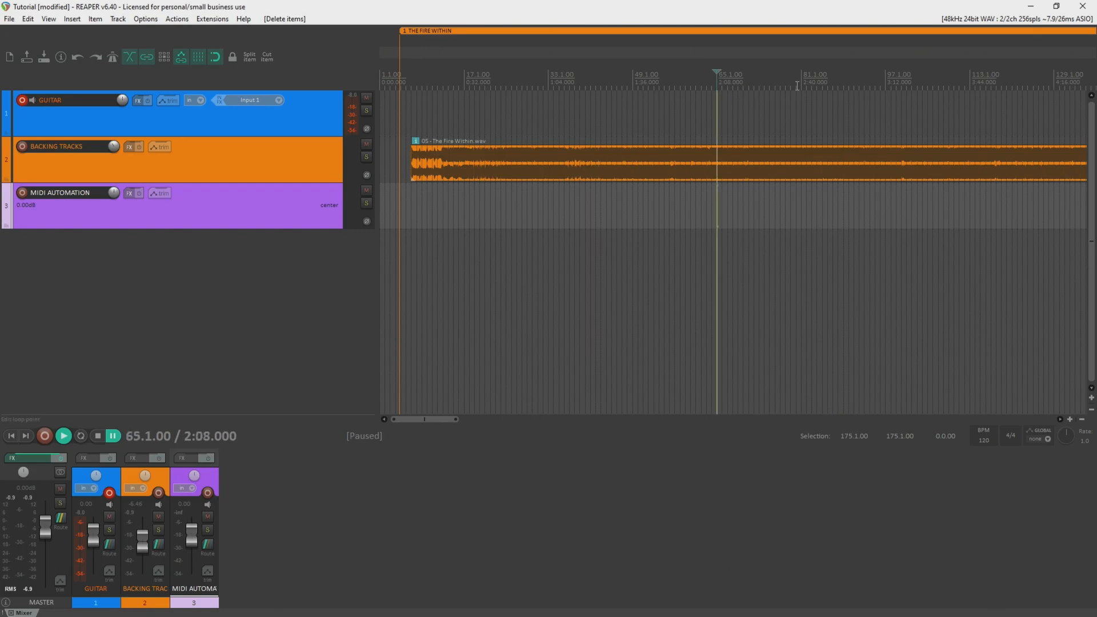
Draw an empty MIDI item on the MIDI AUTOMATION track from 7.1.00 to the song's end at 5:30.000
scroll(742, 108, "down", 1)
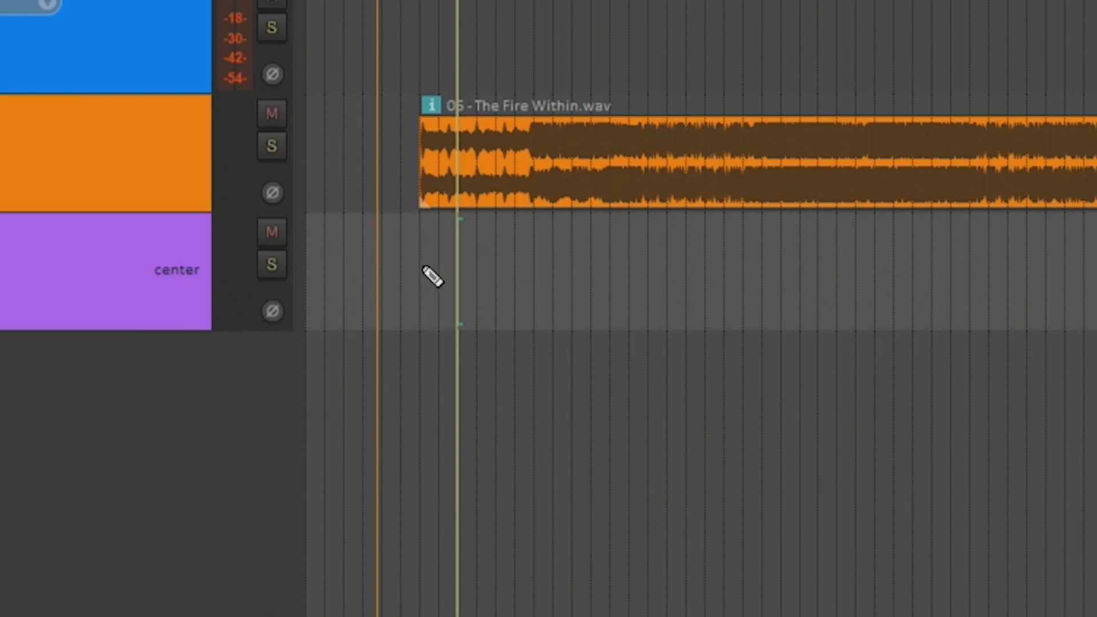
left_click_drag(428, 284, 1096, 296)
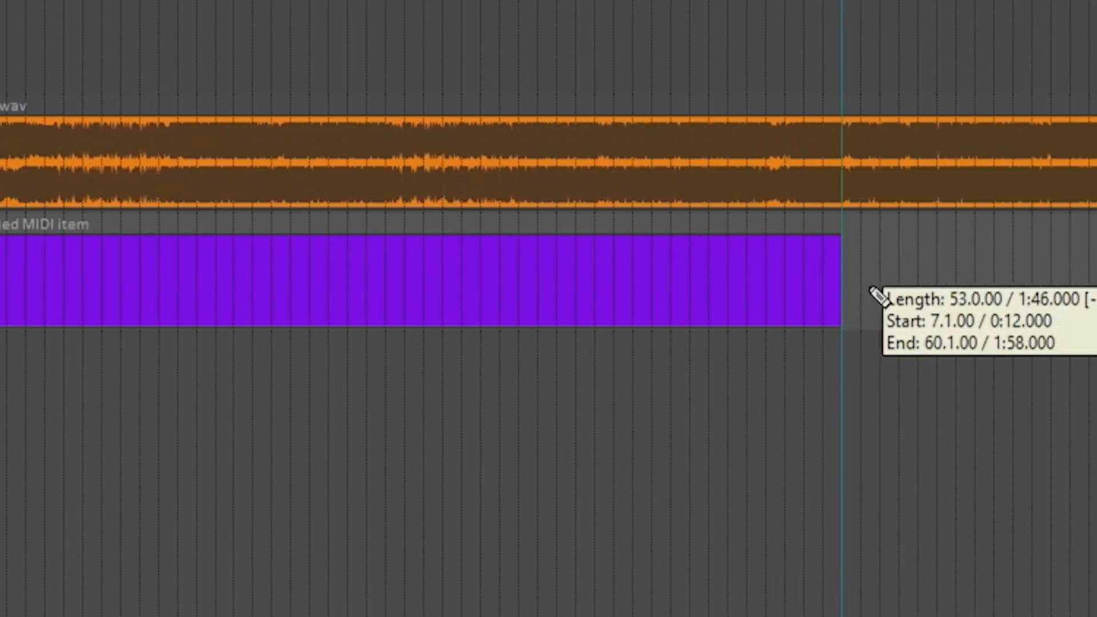
mouse_move(877, 297)
left_mouse_down()
mouse_move(1096, 320)
mouse_move(1096, 370)
mouse_move(1070, 320)
left_mouse_up()
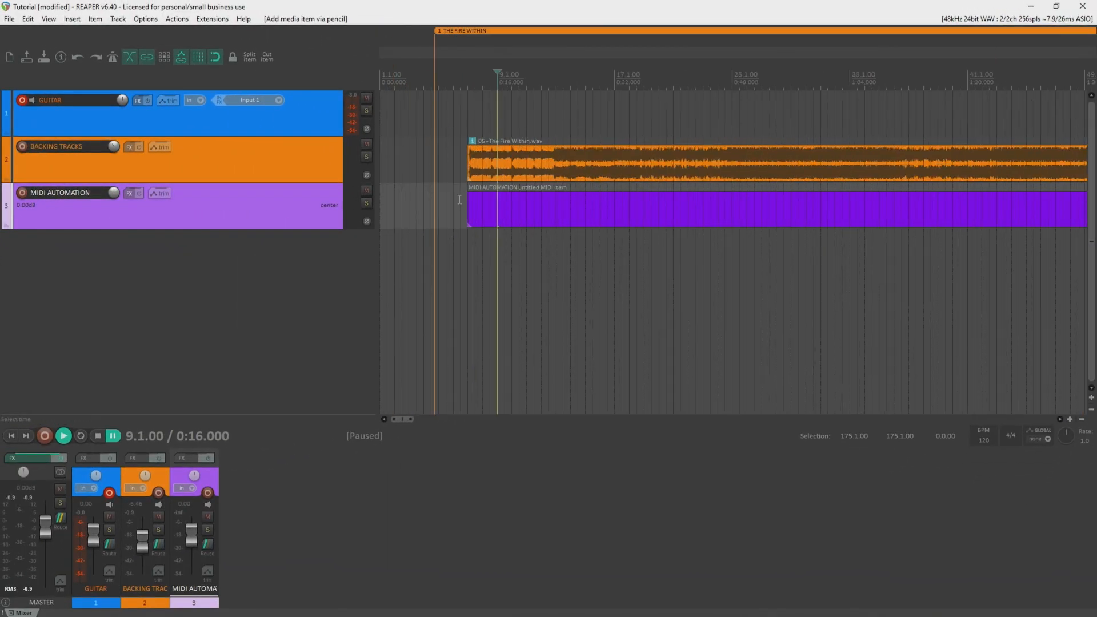
scroll(461, 200, "up", 5)
scroll(636, 196, "down", 8)
scroll(631, 216, "down", 2)
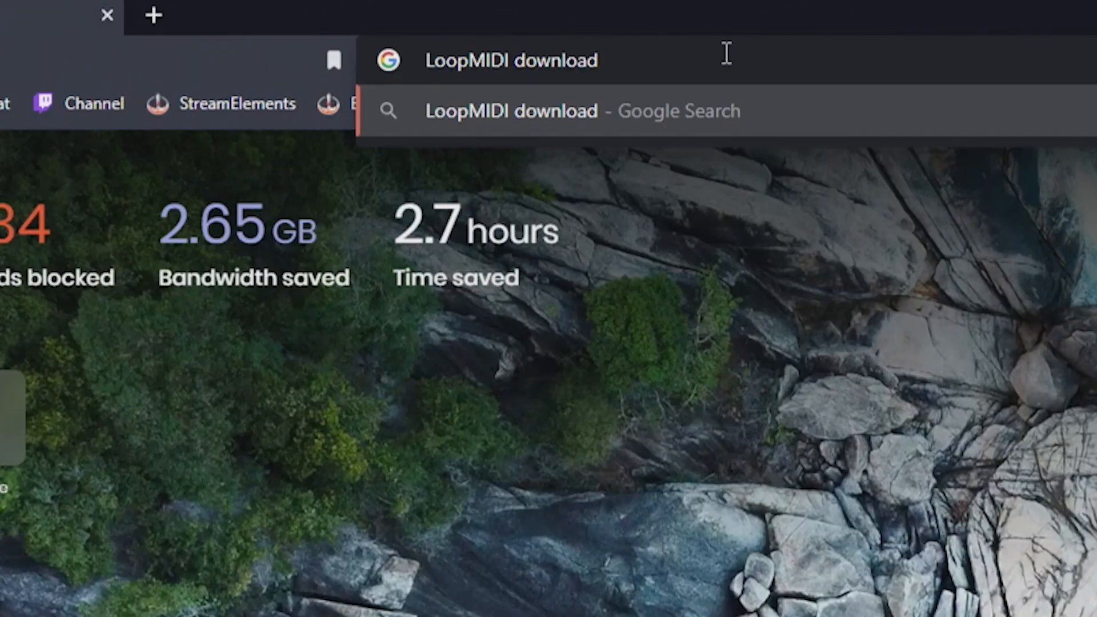
Search the web for LoopMIDI download and open the developer's loopMIDI page
key("Return")
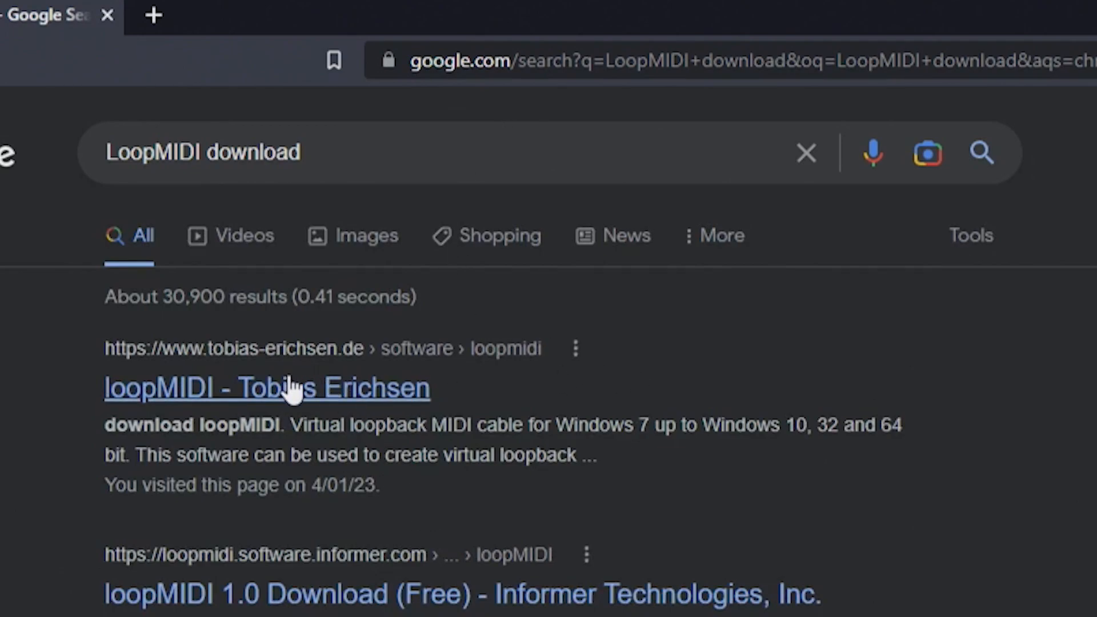
left_click(364, 400)
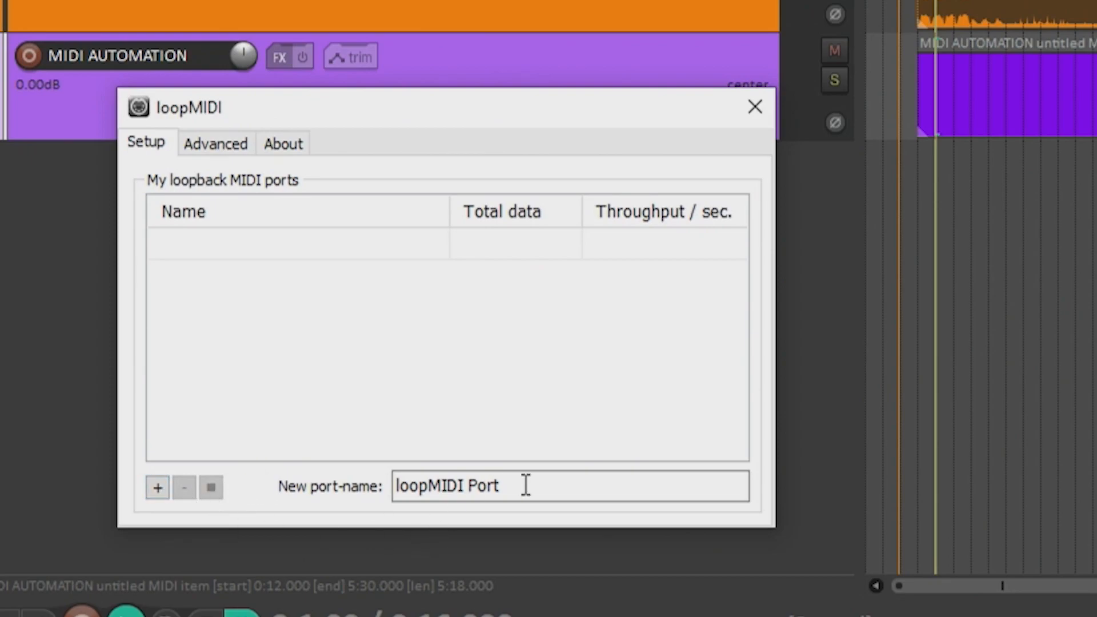
Add a virtual MIDI port named loopMIDI Port in loopMIDI and close its window
left_click(164, 486)
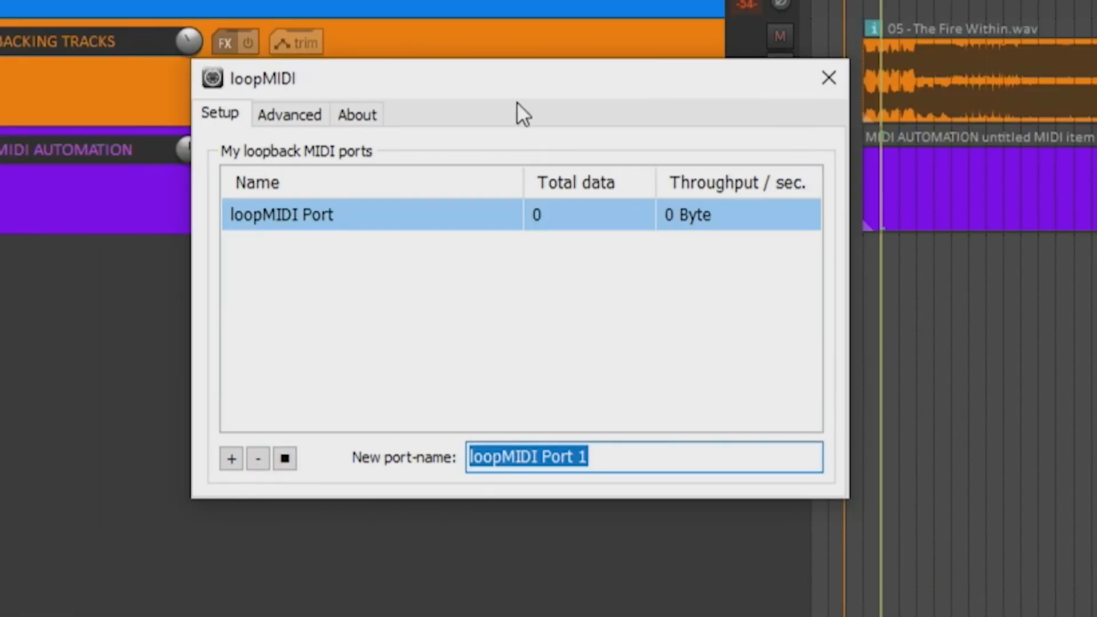
left_click_drag(516, 102, 457, 107)
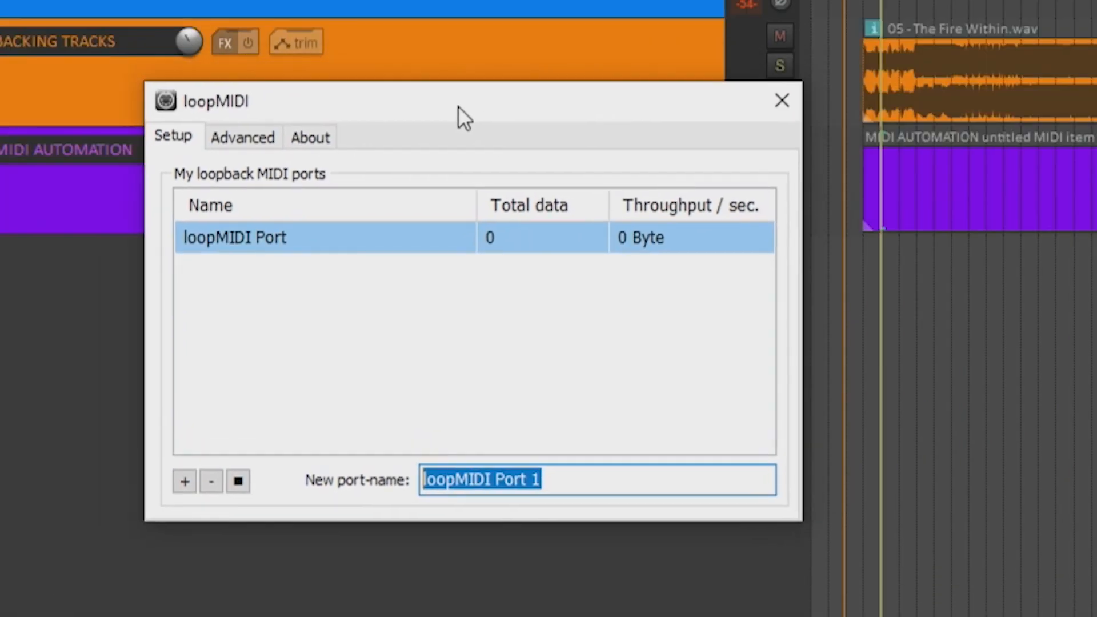
left_click(772, 103)
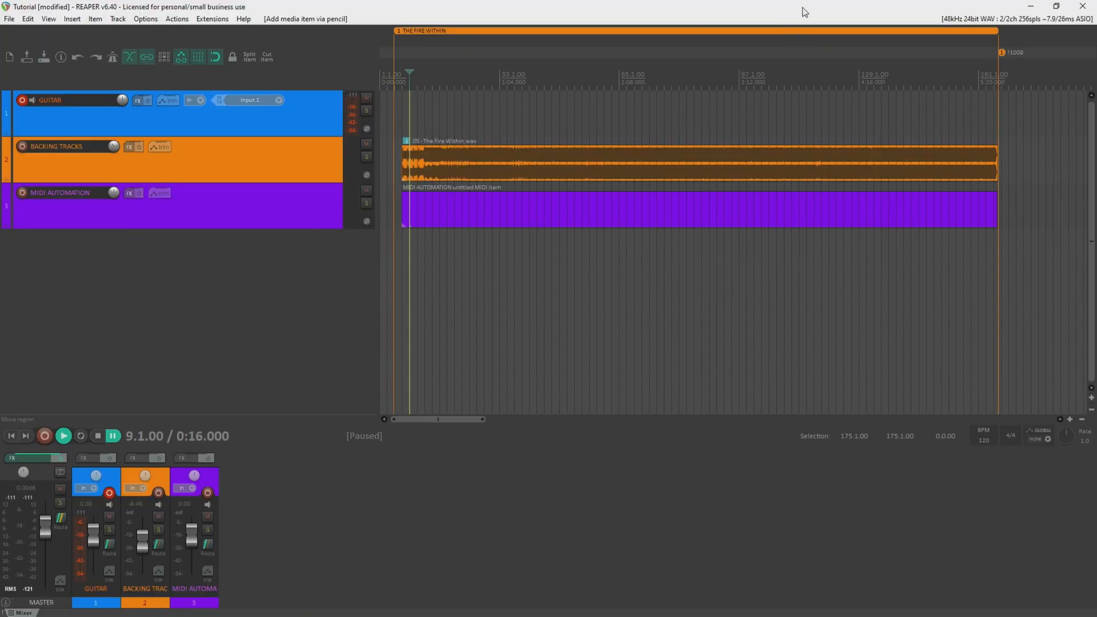
Check in REAPER's MIDI device preferences that loopMIDI Port is enabled as a MIDI input
left_click(1081, 8)
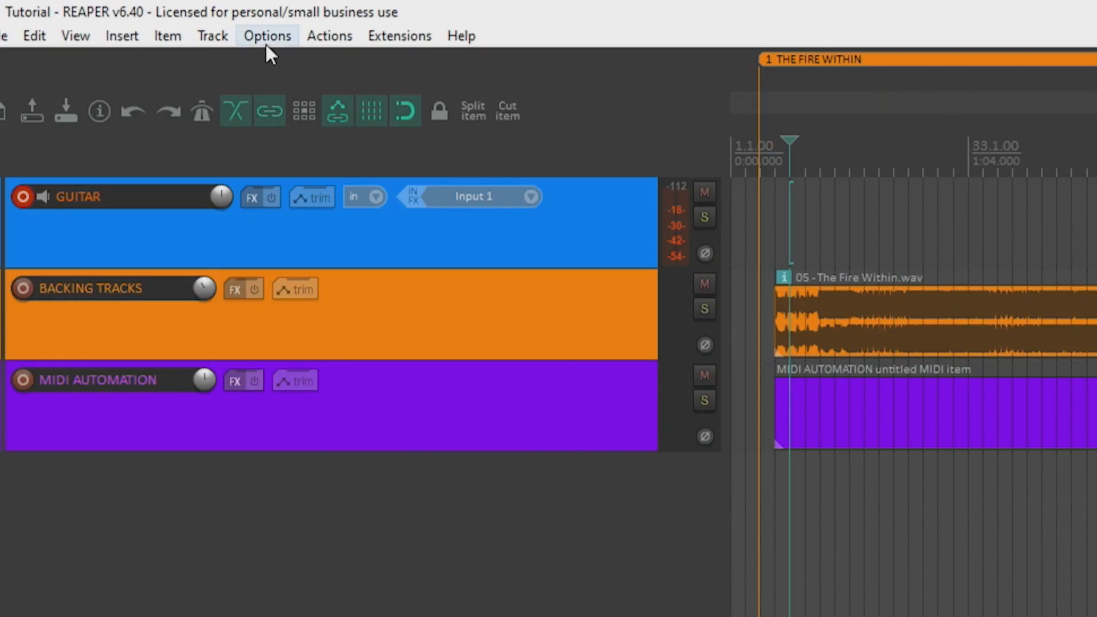
left_click(266, 37)
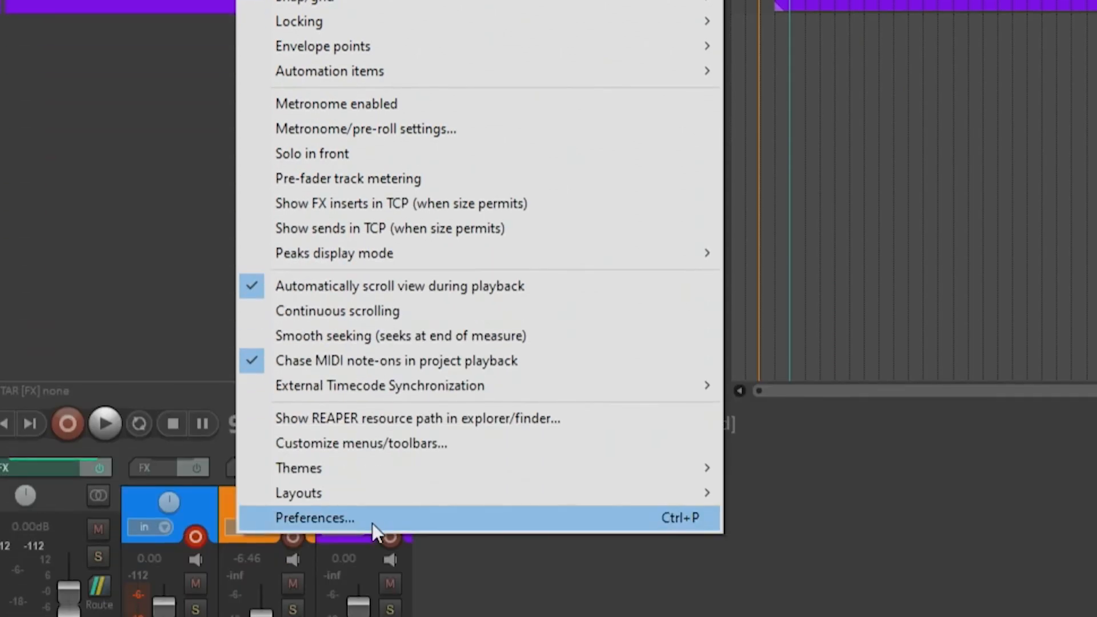
left_click(372, 520)
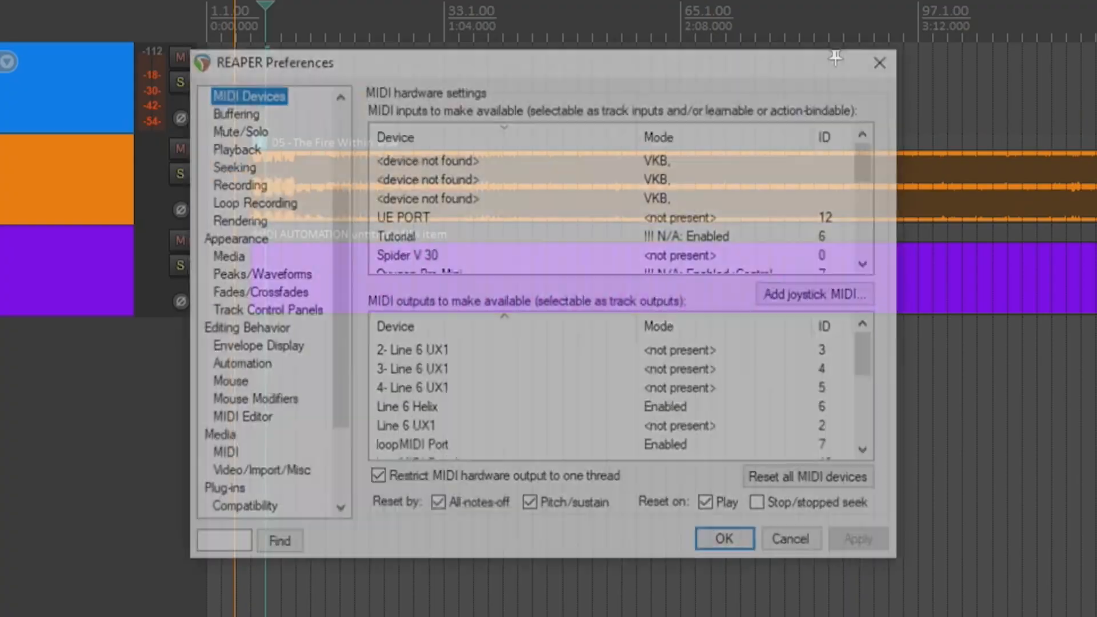
scroll(283, 130, "up", 3)
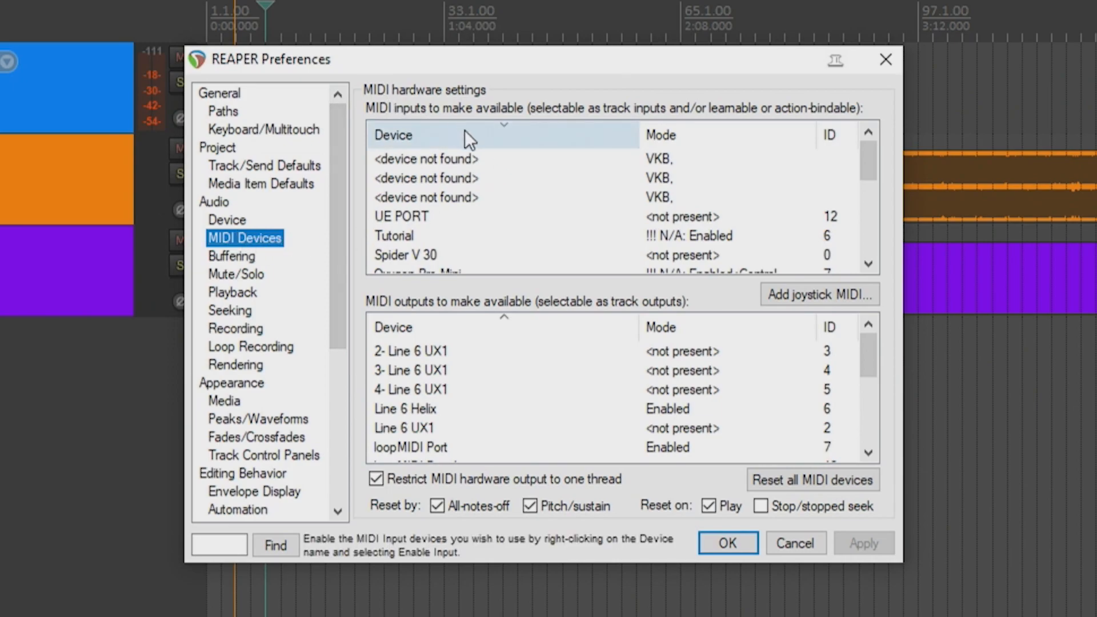
scroll(477, 189, "down", 1)
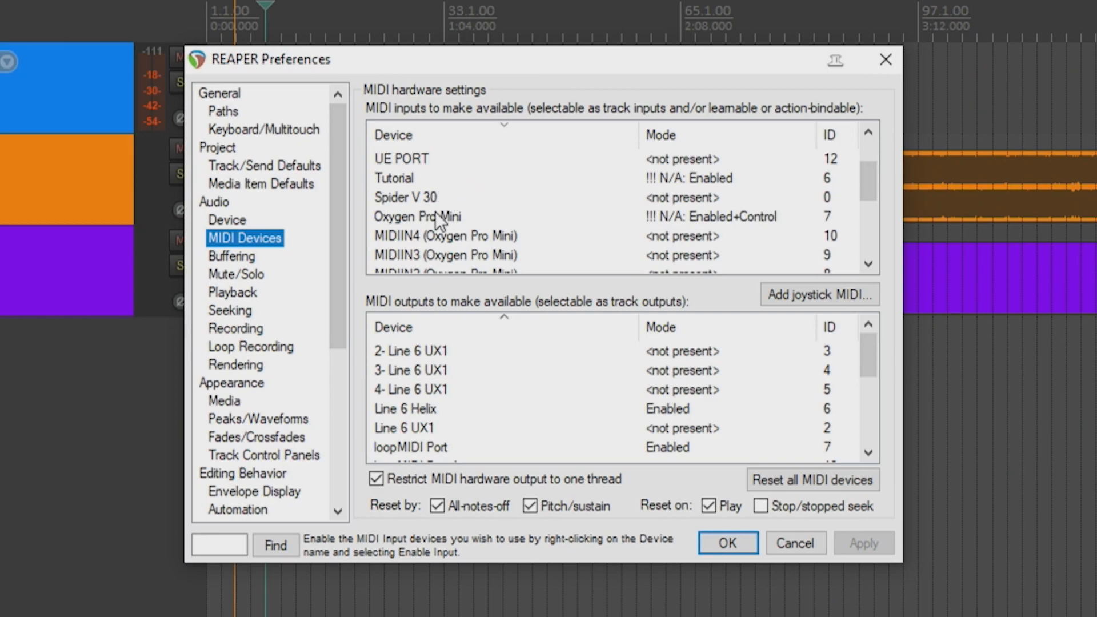
scroll(439, 214, "down", 1)
scroll(444, 263, "down", 1)
left_click(403, 201)
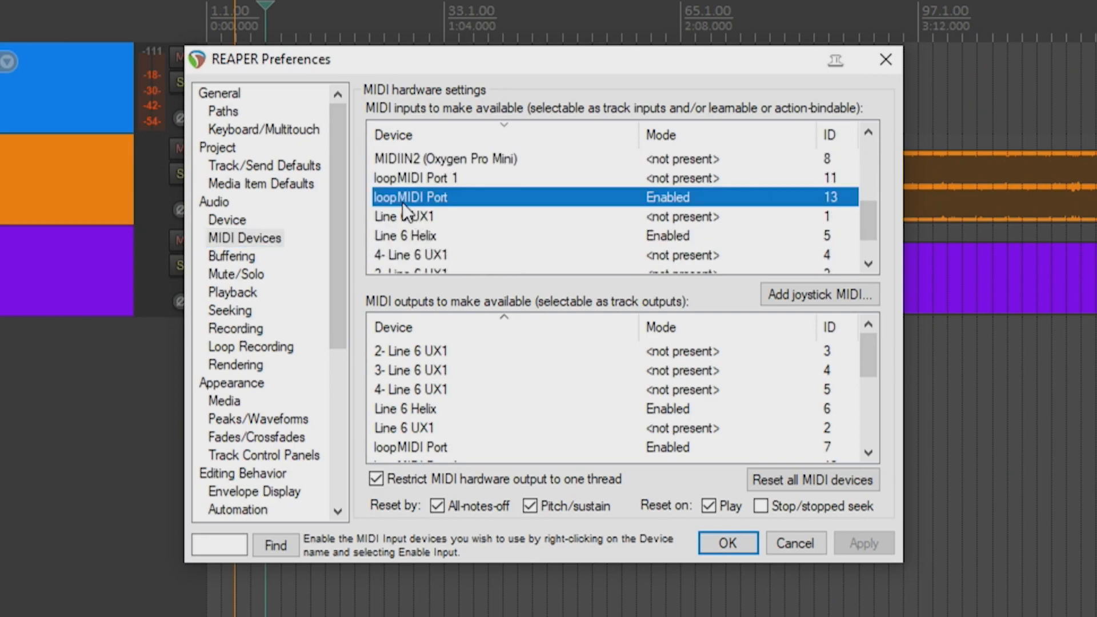
right_click(676, 194)
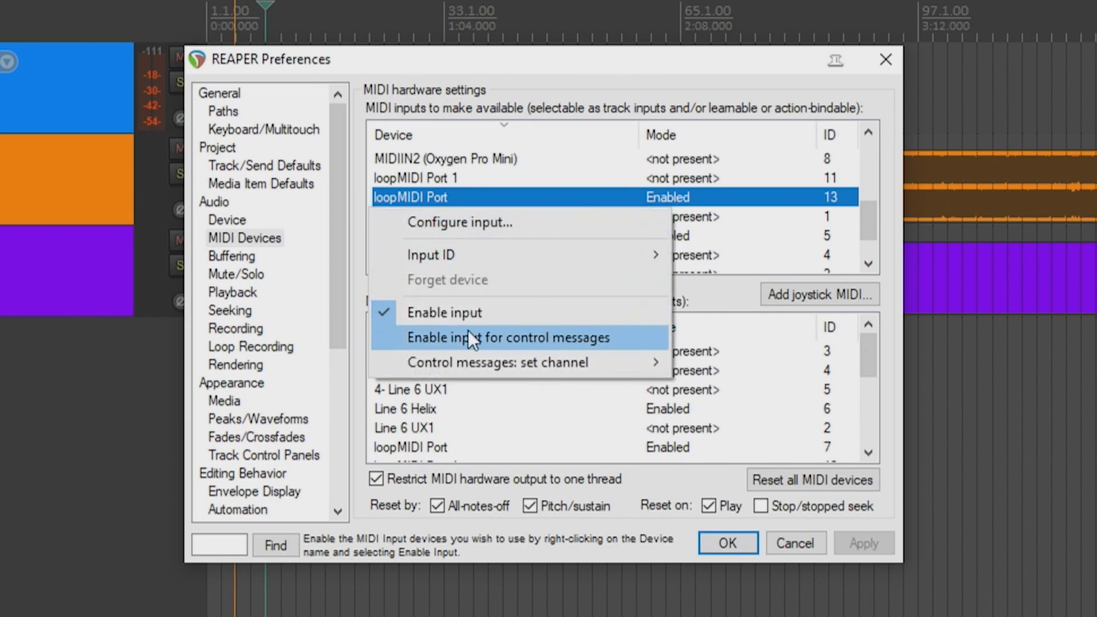
left_click(511, 191)
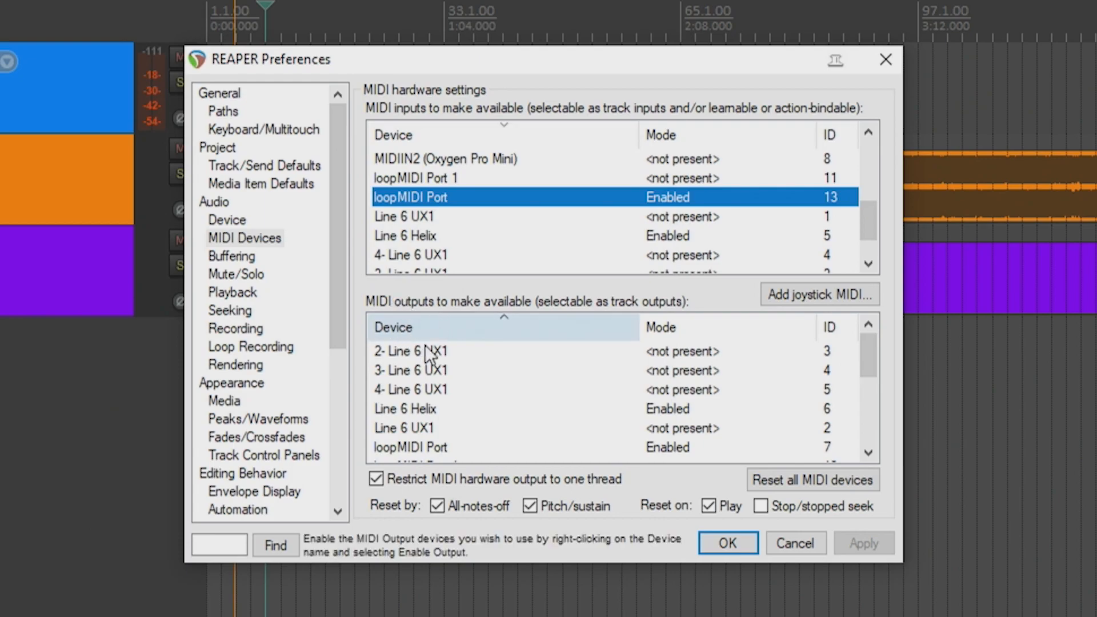
Check that loopMIDI Port is enabled as a MIDI output and accept the preferences
scroll(423, 351, "down", 1)
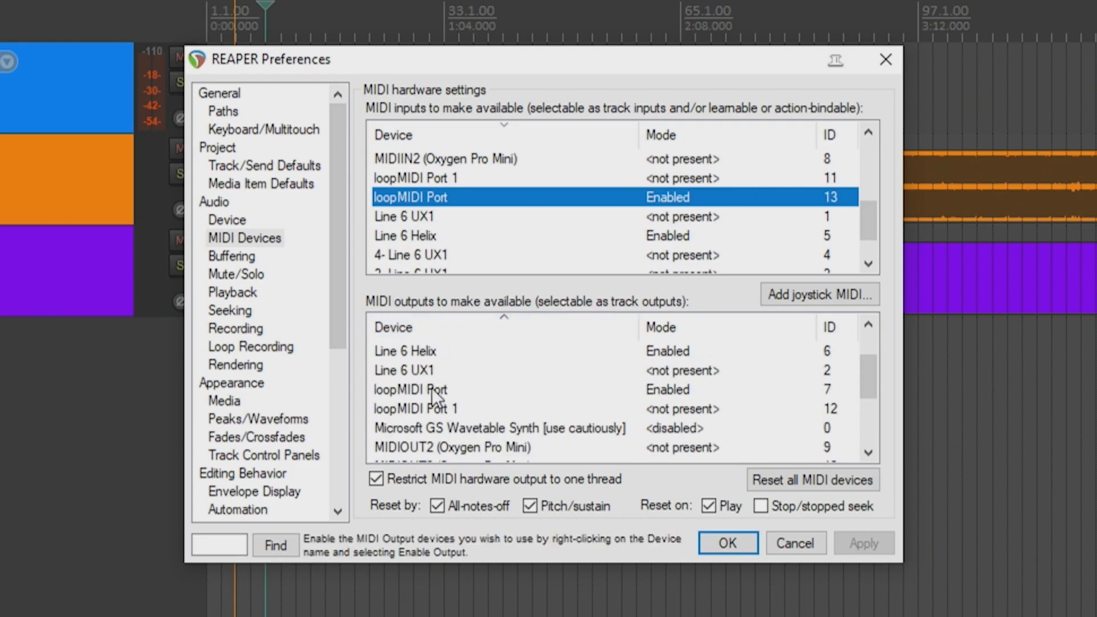
left_click(434, 389)
right_click(525, 384)
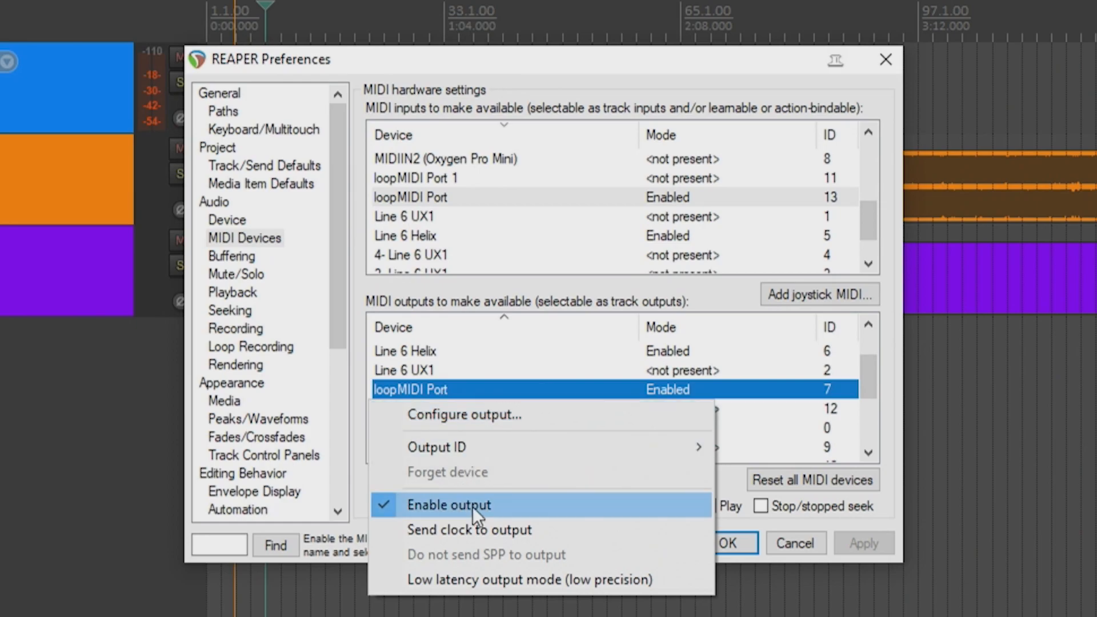
left_click(527, 393)
left_click(720, 544)
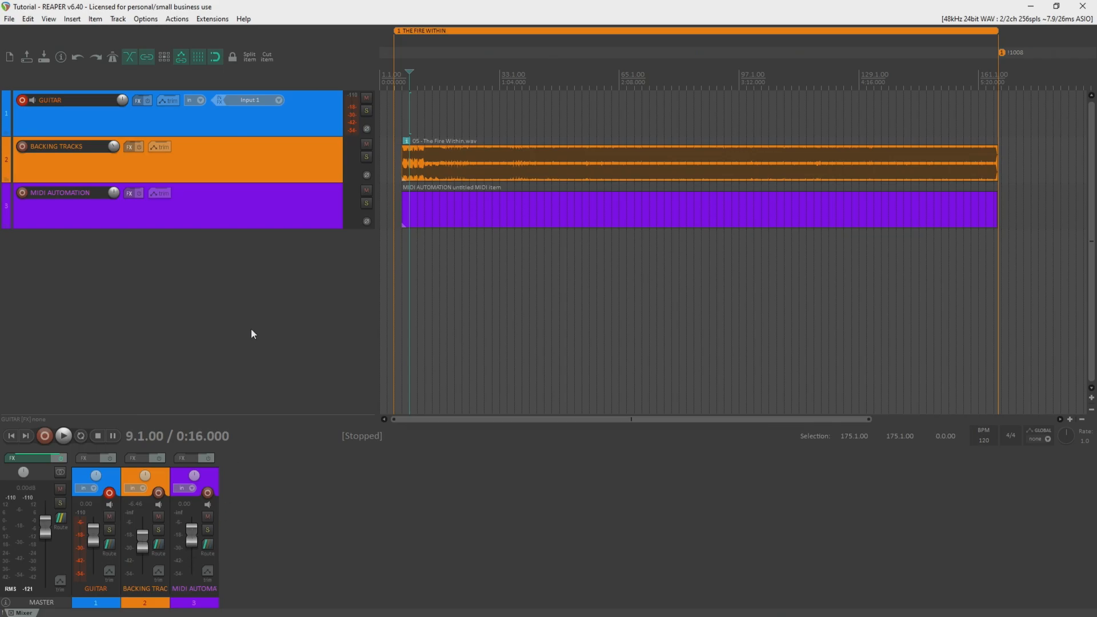
Toggle the mixer's visibility off and back on twice
key("ctrl+m")
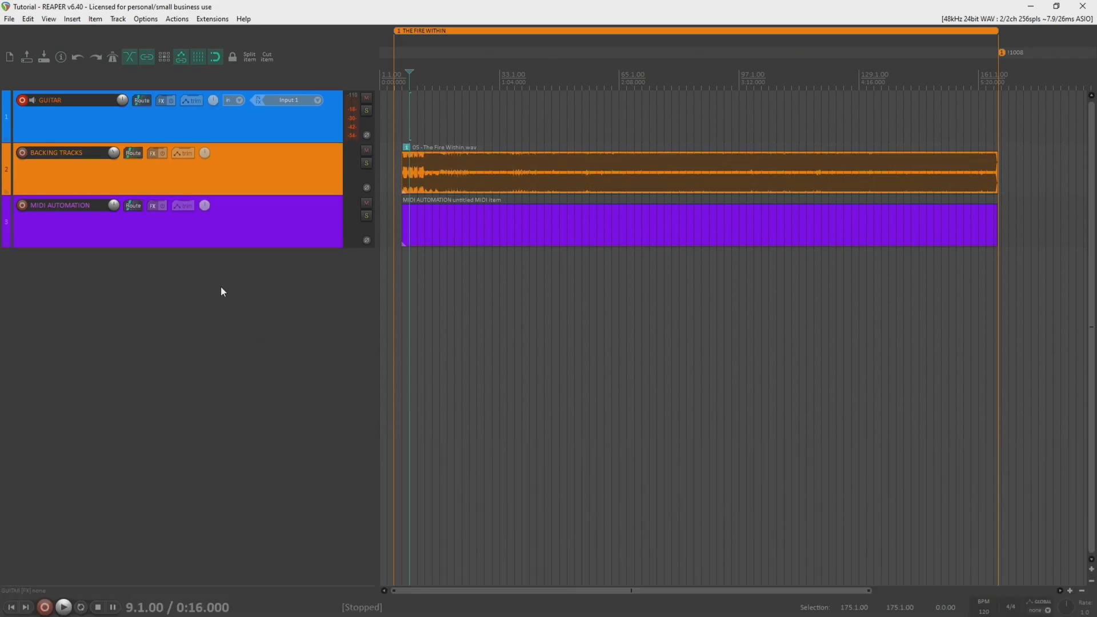
key("ctrl+m")
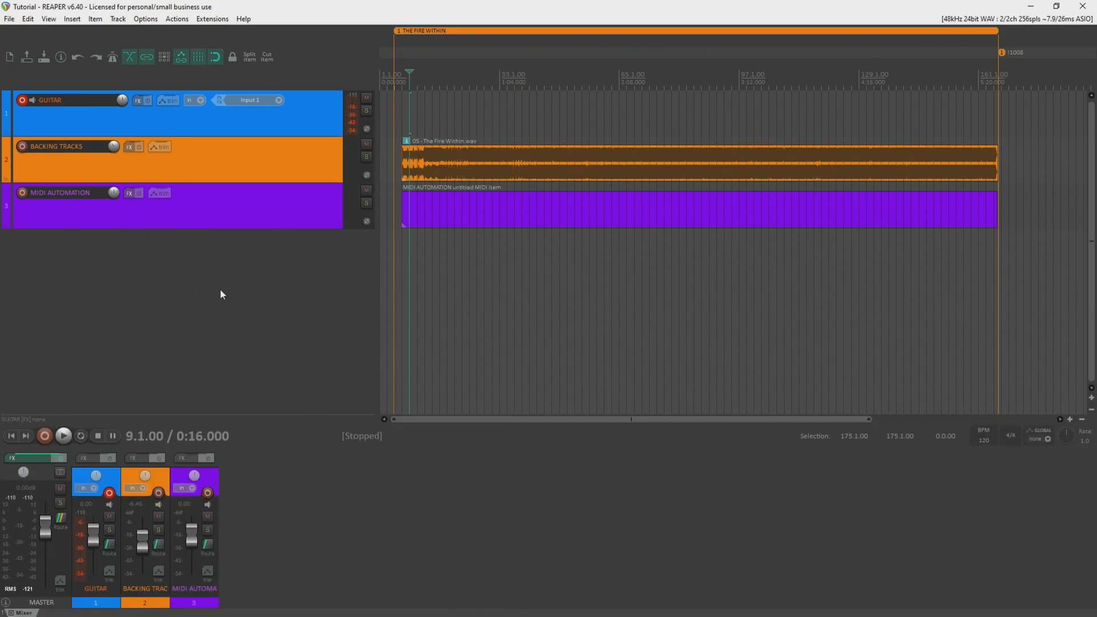
key("ctrl+m")
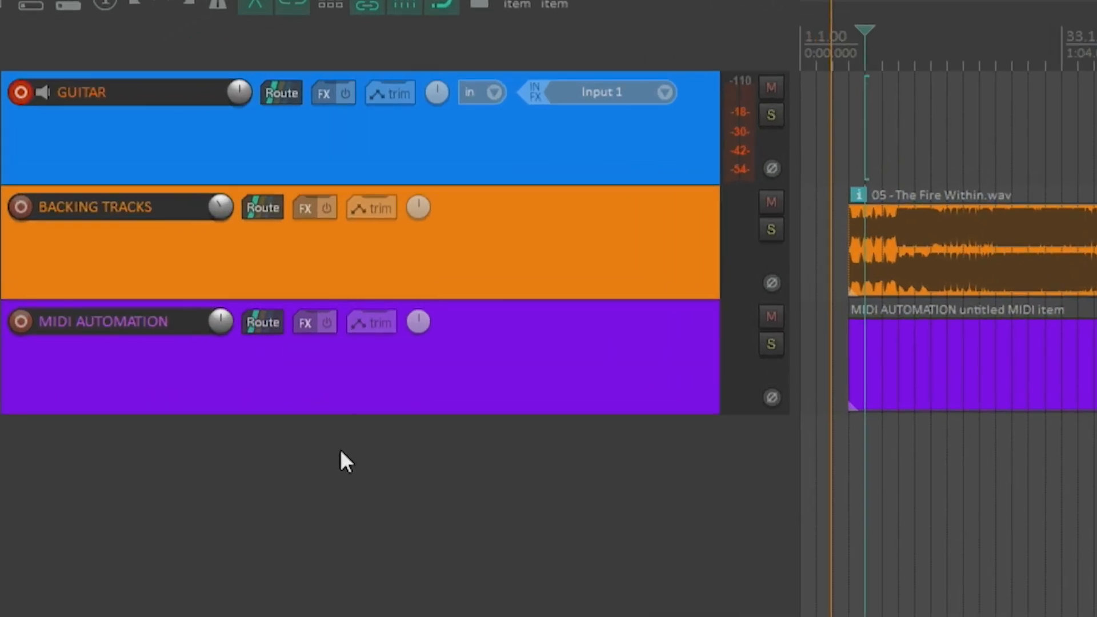
key("ctrl+m")
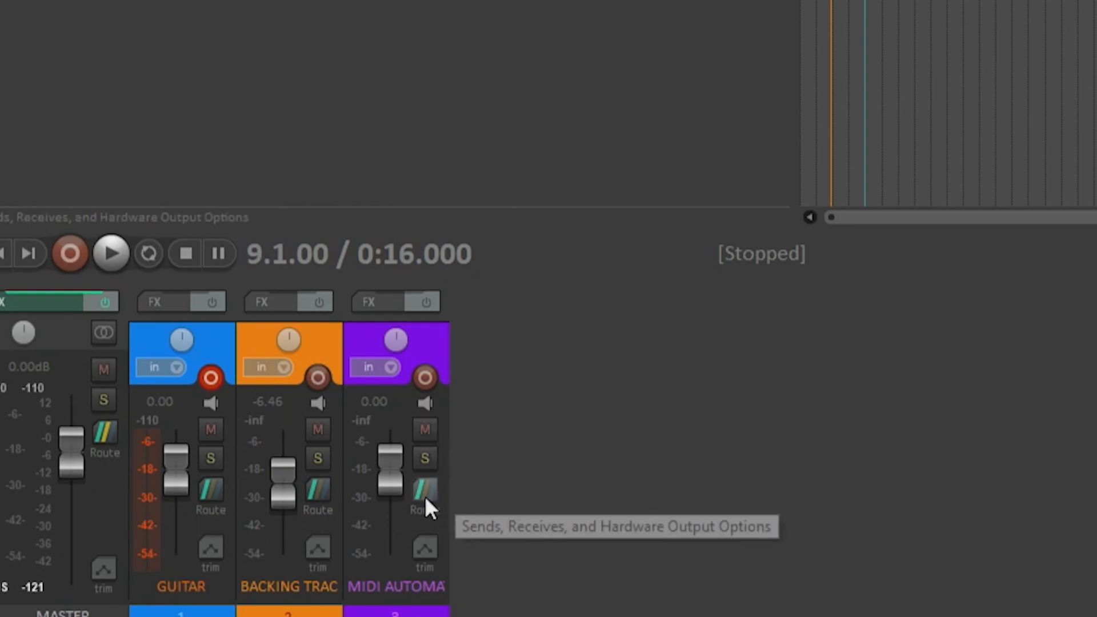
Route the MIDI AUTOMATION track's MIDI hardware output to loopMIDI Port, keeping the original channels, and close the routing window
left_click(426, 496)
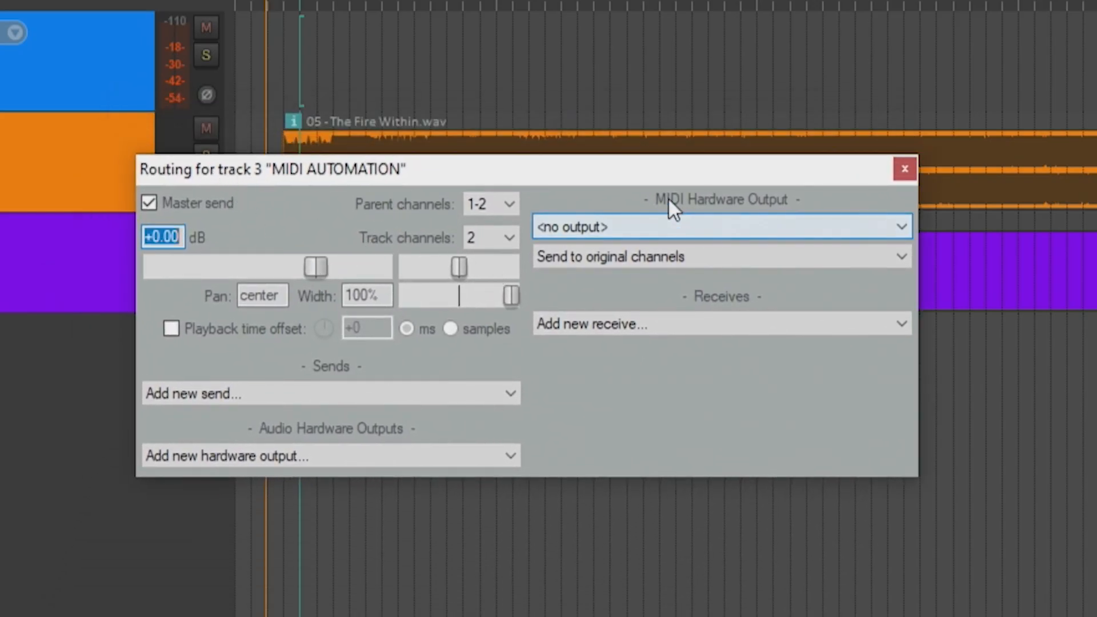
left_click(625, 221)
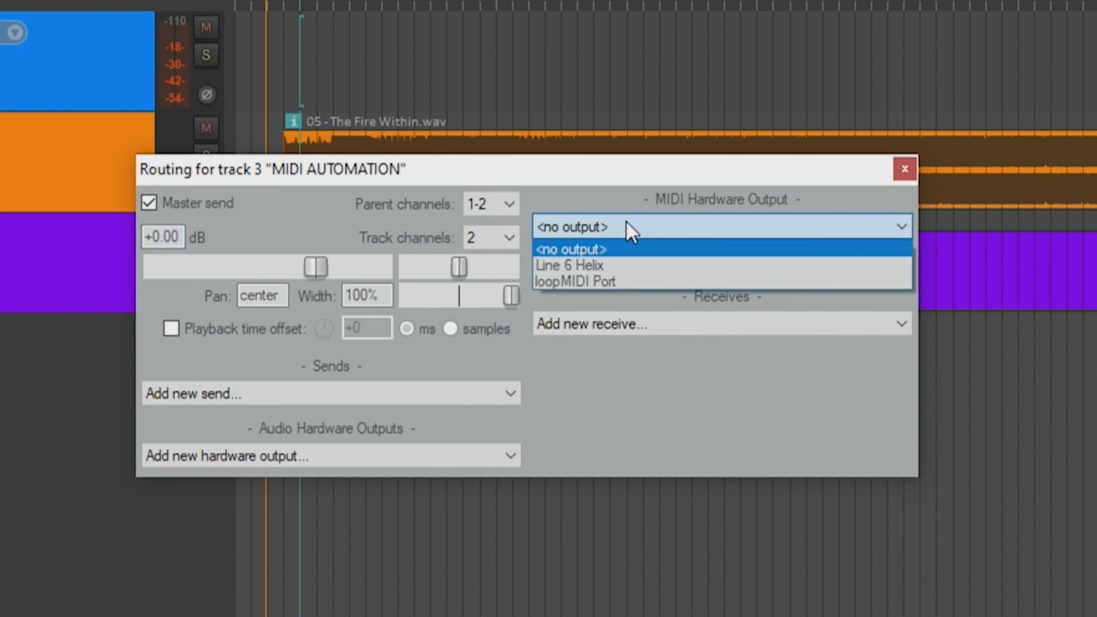
left_click(594, 281)
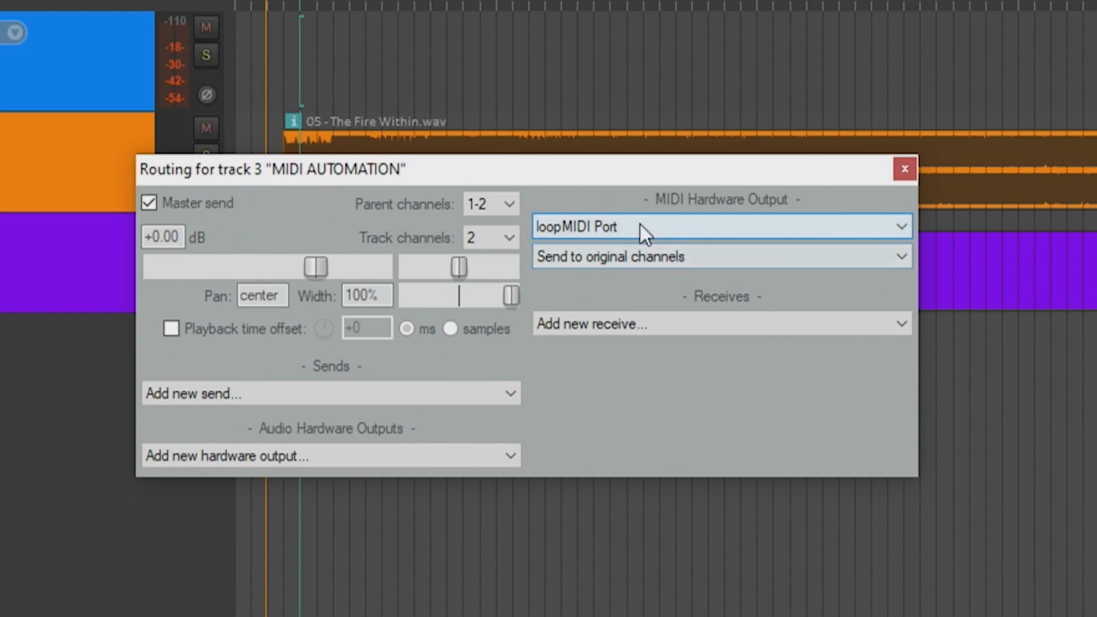
left_click(900, 170)
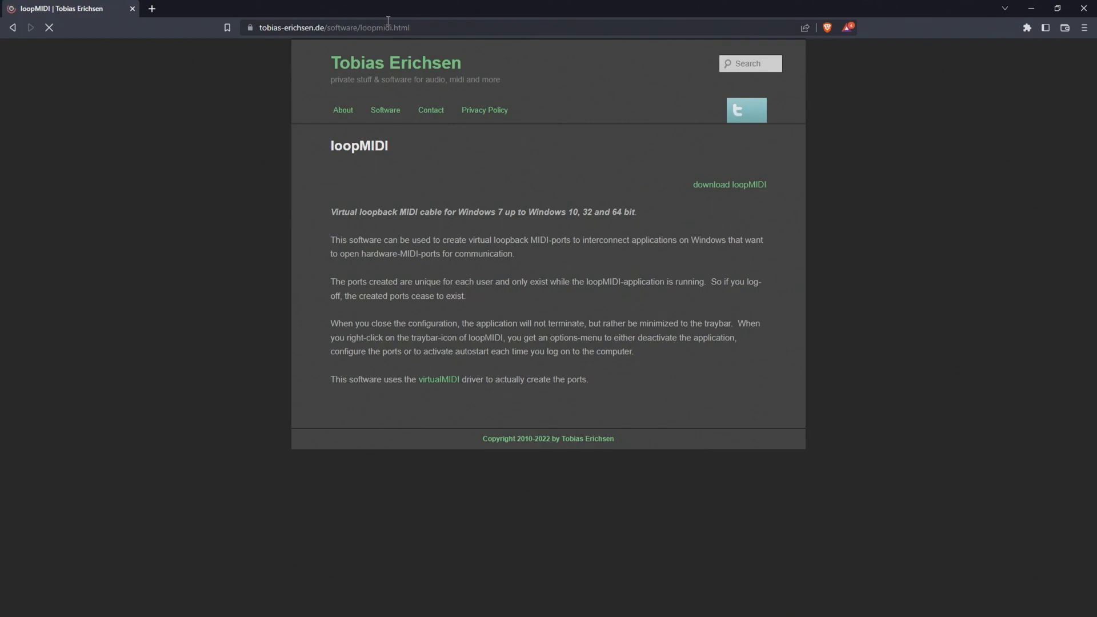
Switch to MIDIKey2Key and save its configuration as TutorialMIDI.ini in the MidiKey2Key folder, replacing the existing file
left_click(426, 27)
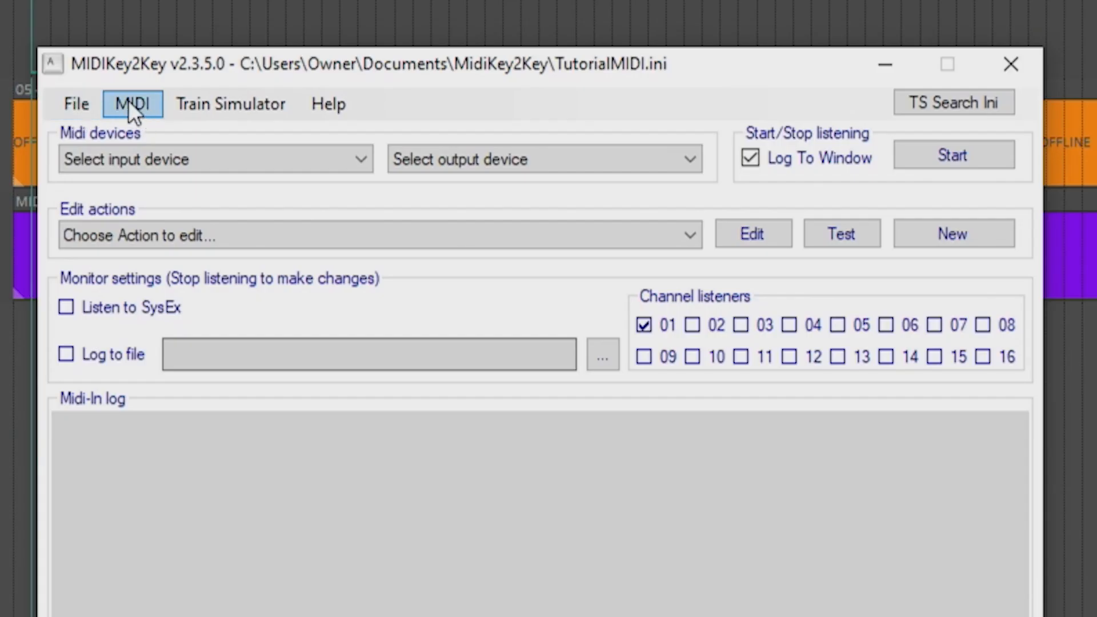
left_click(79, 104)
left_click(98, 144)
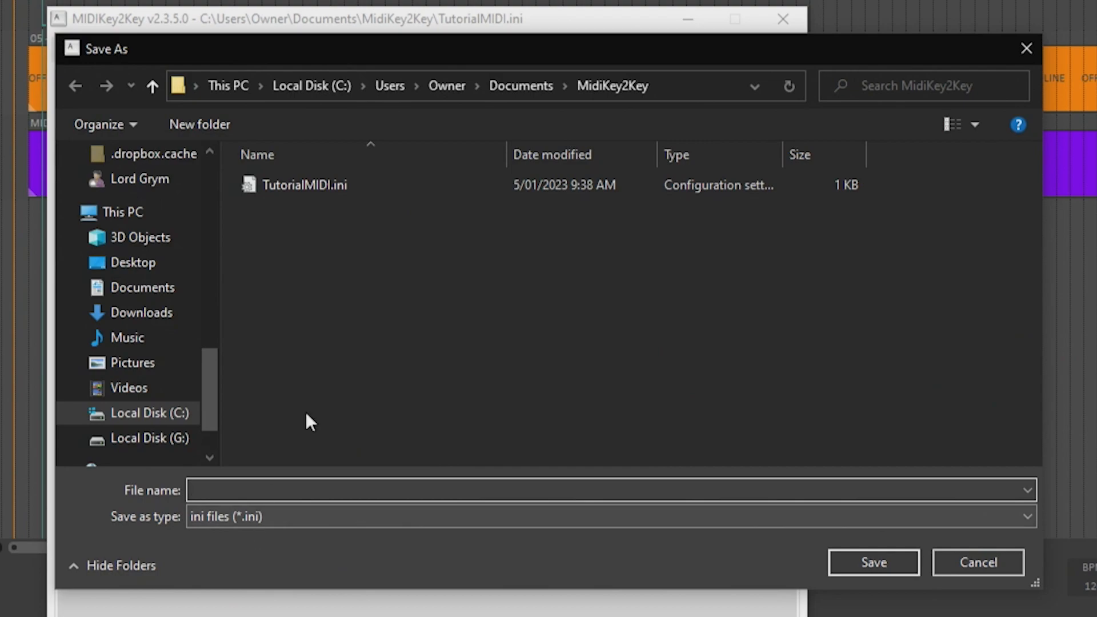
left_click(358, 184)
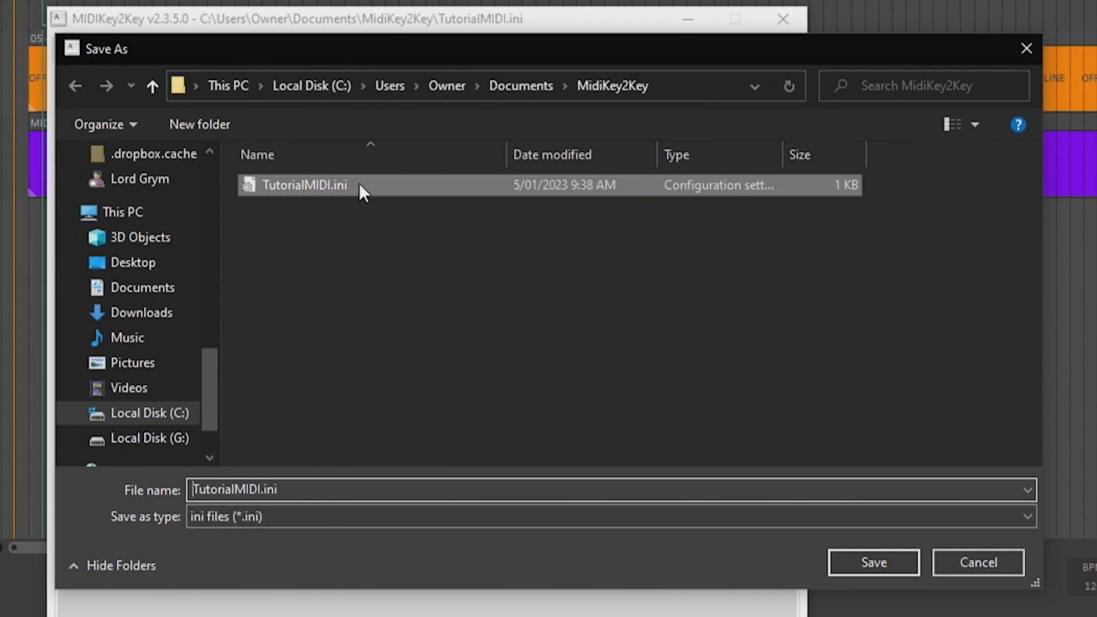
left_click(842, 563)
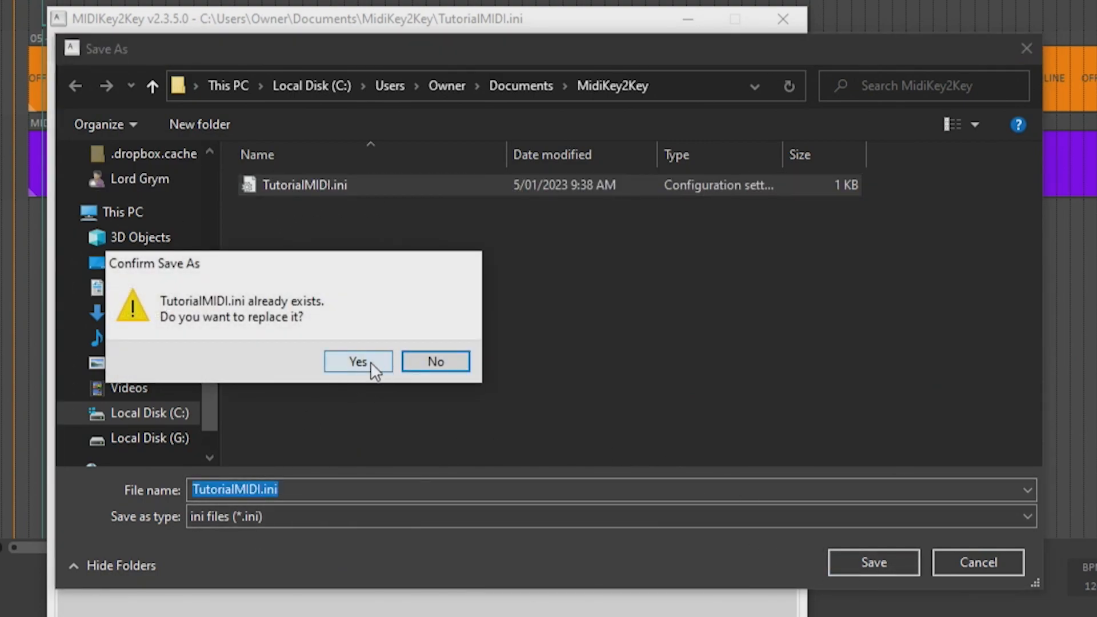
left_click(370, 361)
Set the MIDIKey2Key input device to loopMIDI Port and position its window below the REAPER tracks
left_click(149, 86)
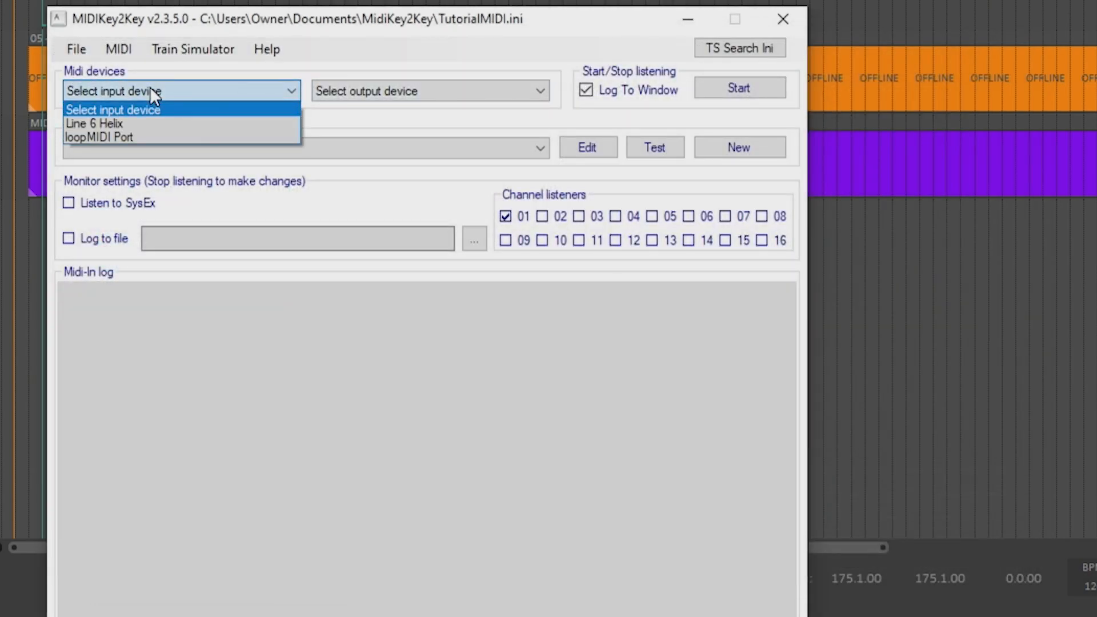
left_click(118, 136)
left_click_drag(222, 15, 681, 240)
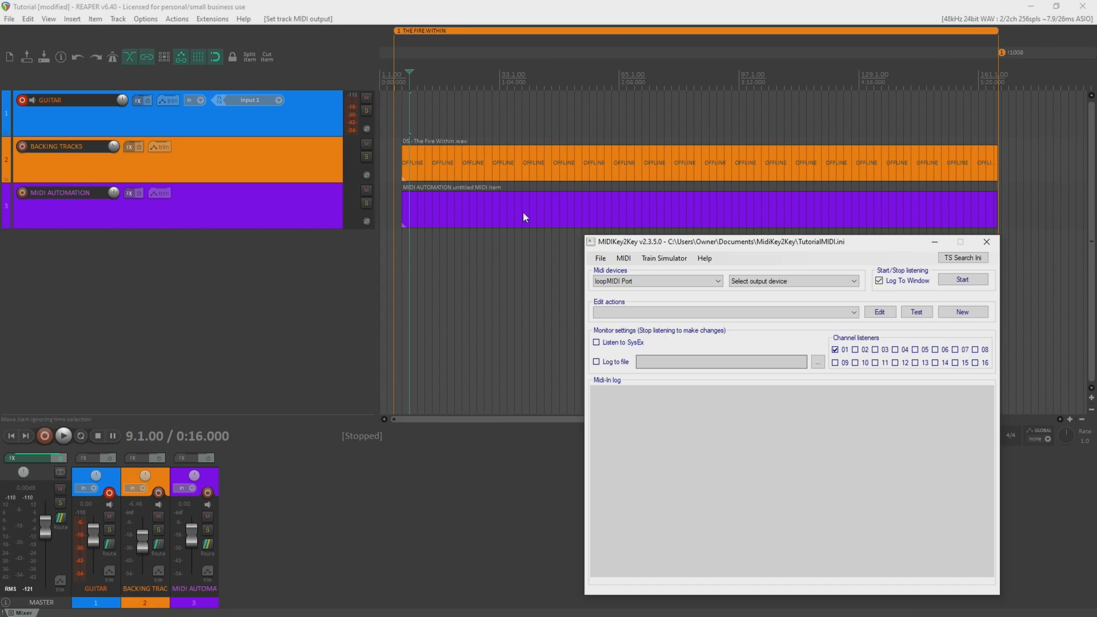
left_click_drag(647, 246, 552, 244)
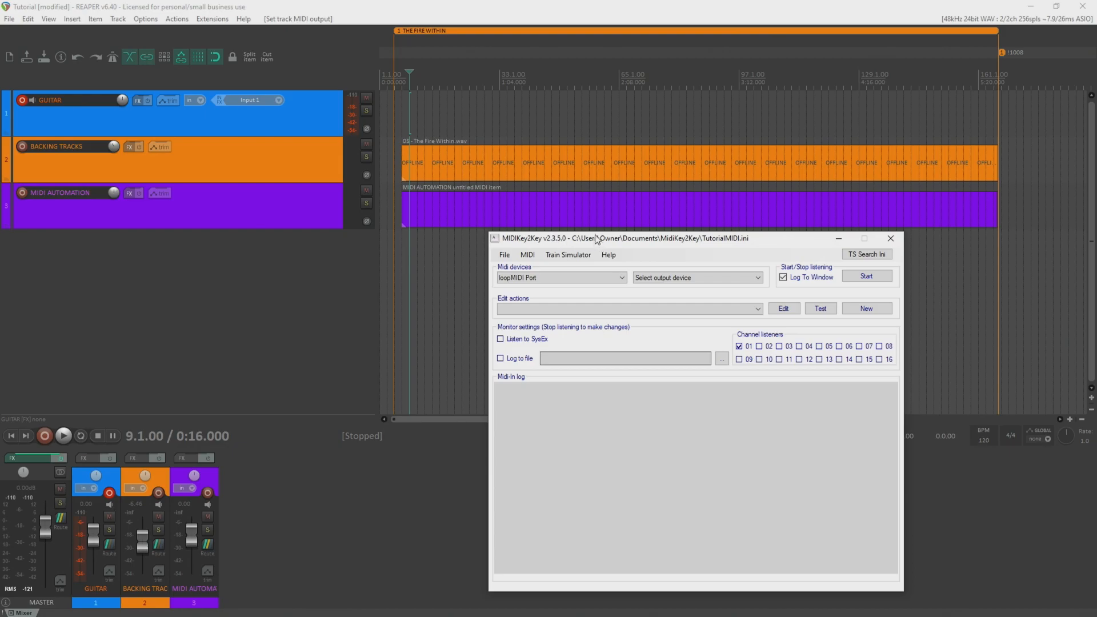
left_click_drag(600, 243, 510, 220)
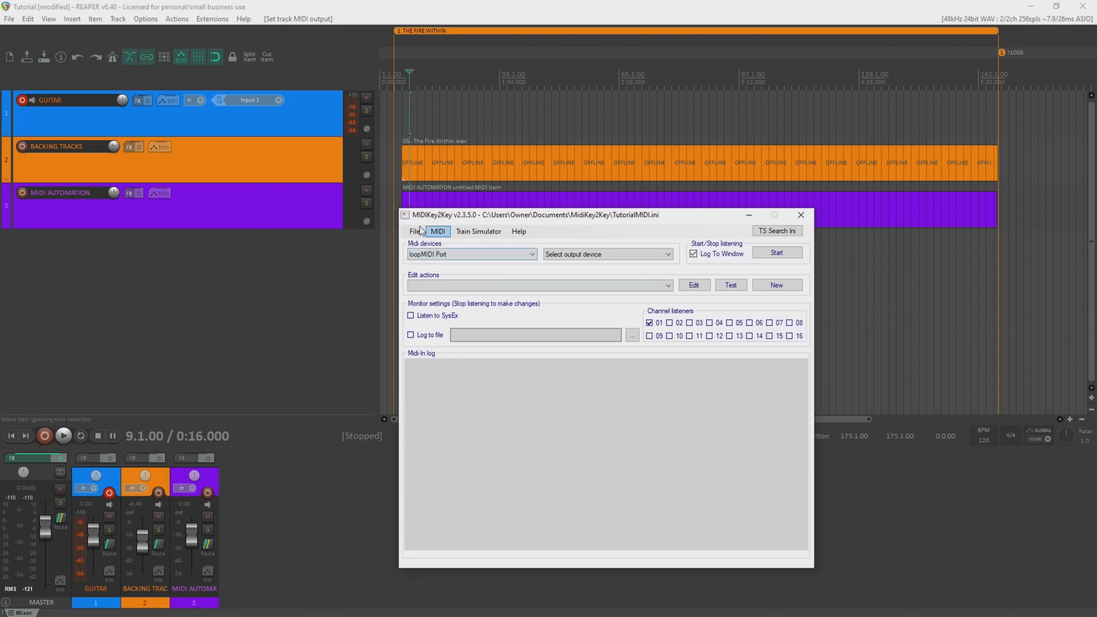
left_click_drag(427, 223, 441, 265)
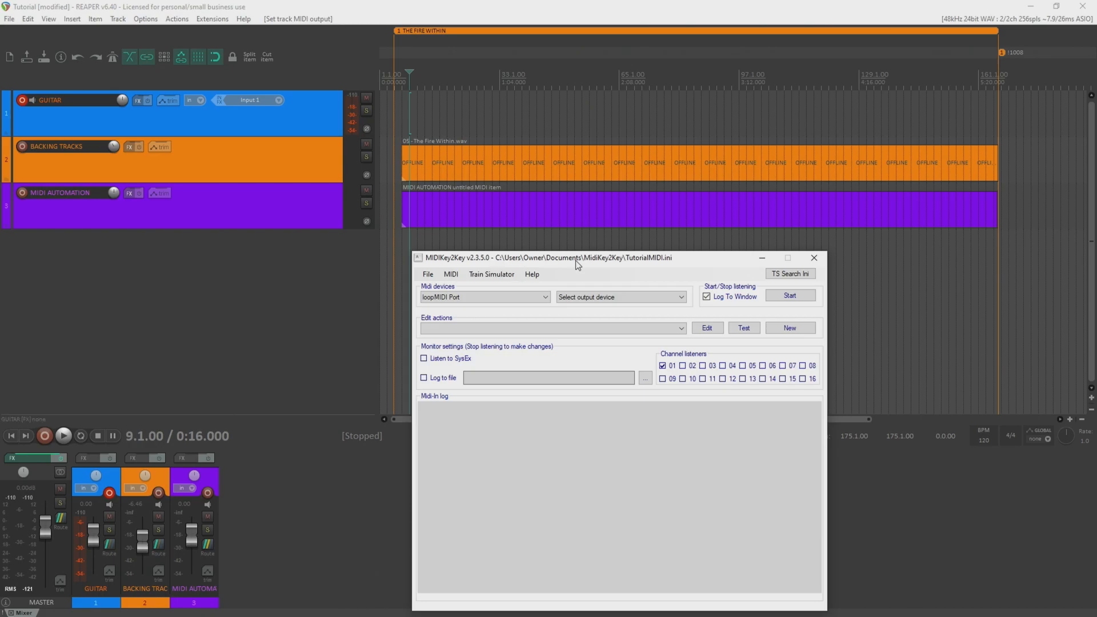
left_click_drag(578, 265, 625, 240)
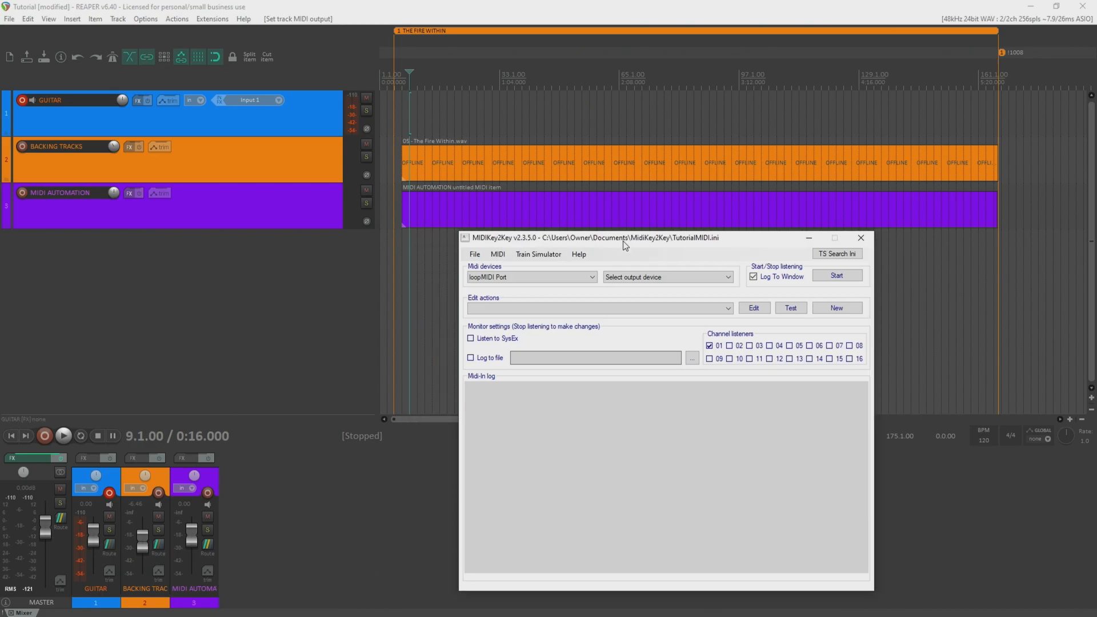
Open the MIDI AUTOMATION item in REAPER's MIDI editor and show it in piano roll view
left_click(418, 206)
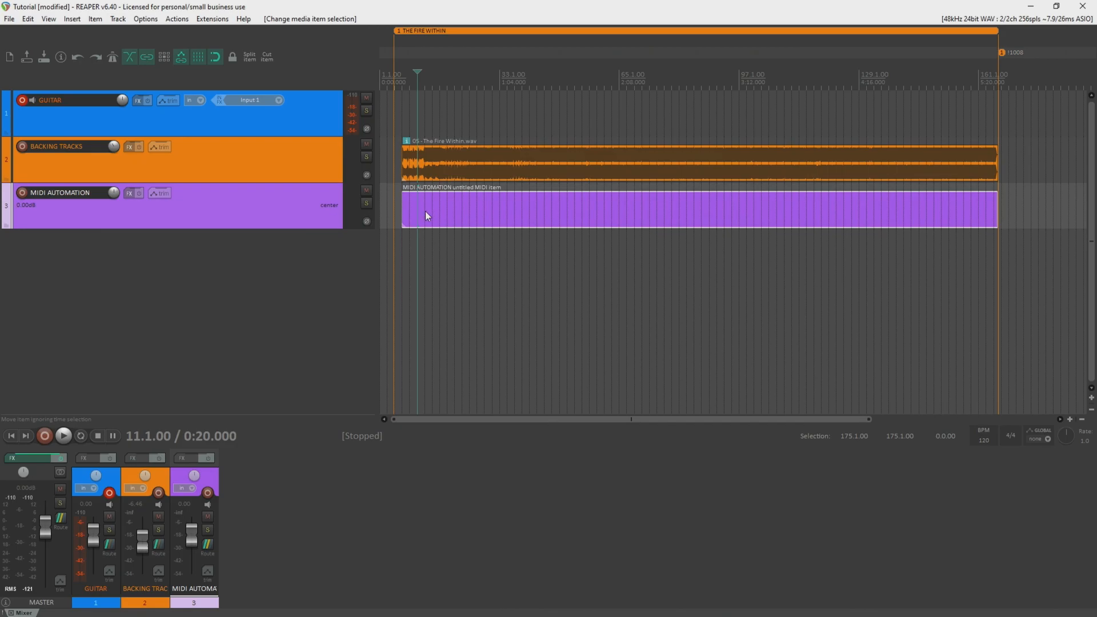
left_click(440, 215)
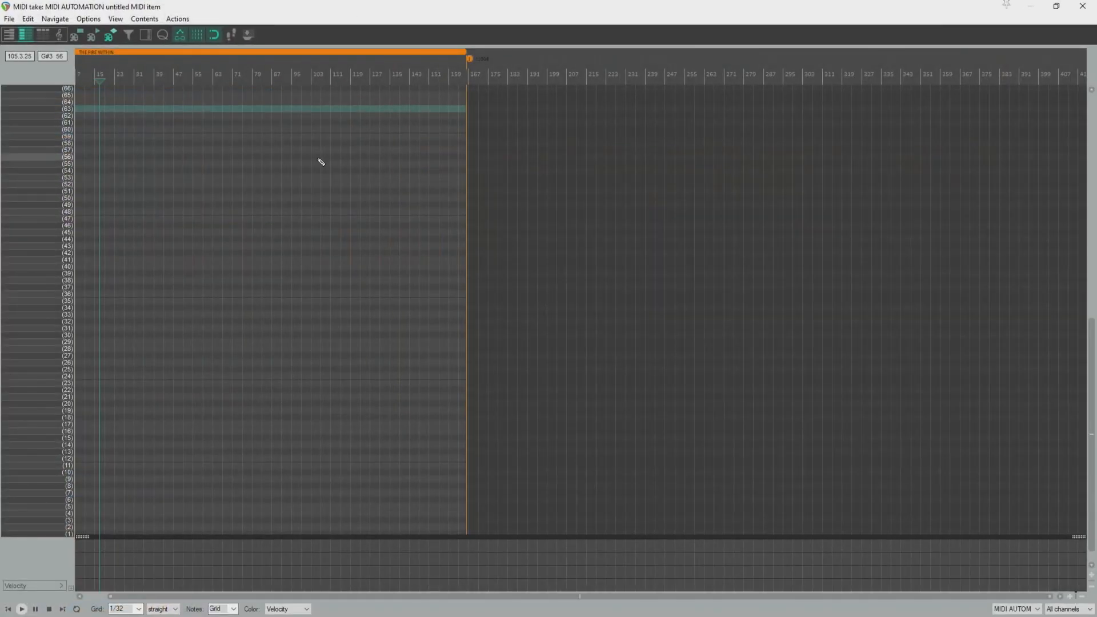
left_click(9, 34)
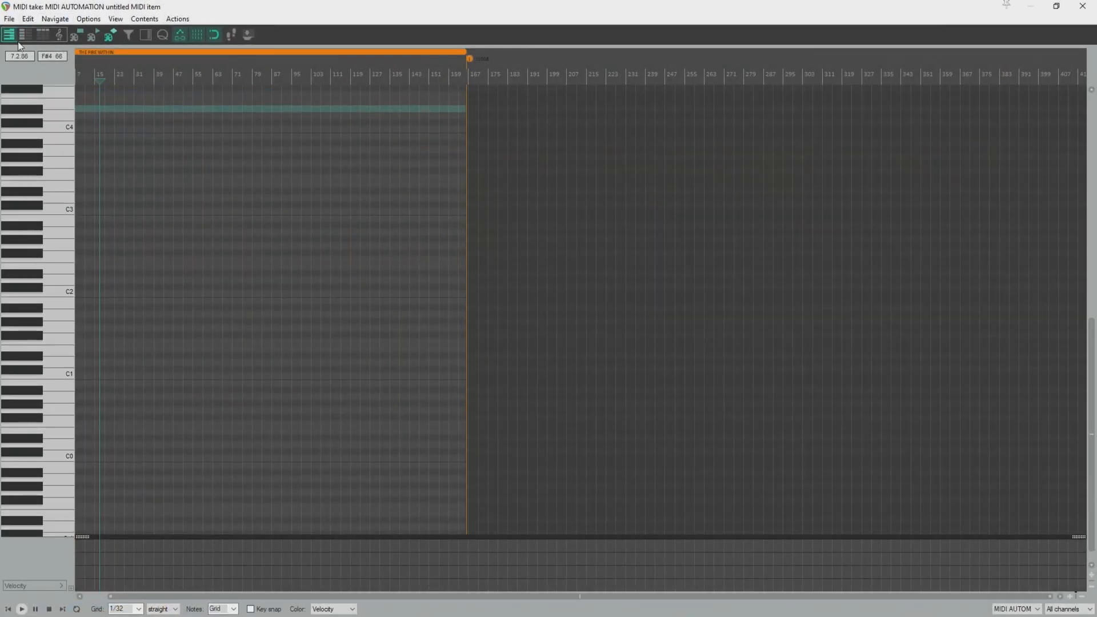
Zoom in on the item's opening bars and lowest octaves, and switch the editor to named notes view with numbered rows
scroll(220, 319, "up", 1)
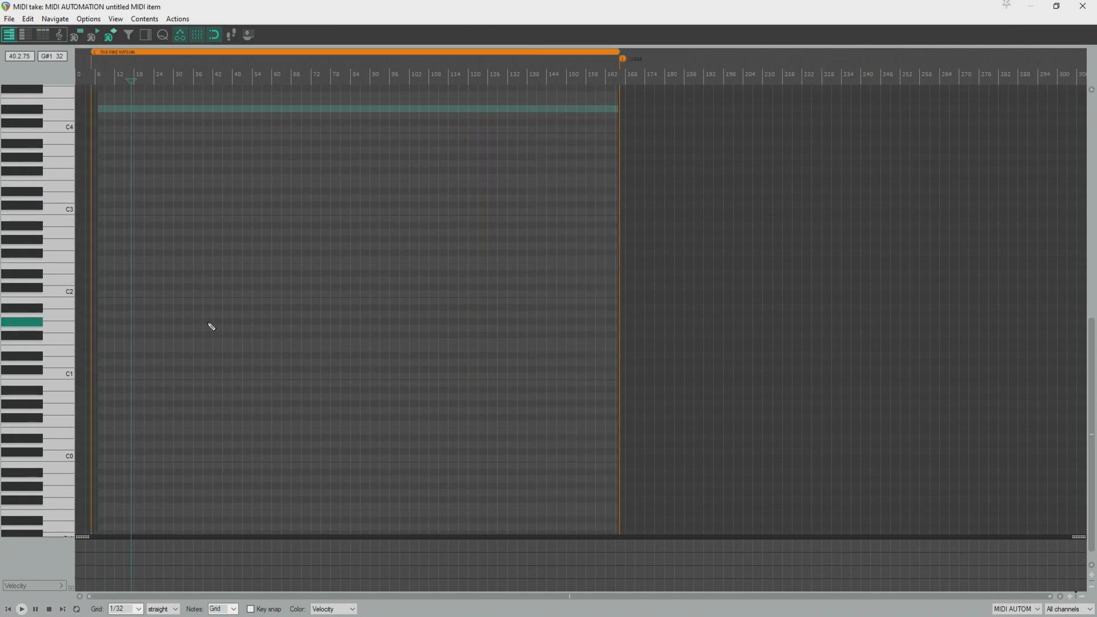
scroll(194, 331, "up", 3, "ctrl")
scroll(189, 338, "up", 3)
scroll(190, 339, "up", 2)
scroll(50, 343, "down", 10)
scroll(53, 346, "down", 7)
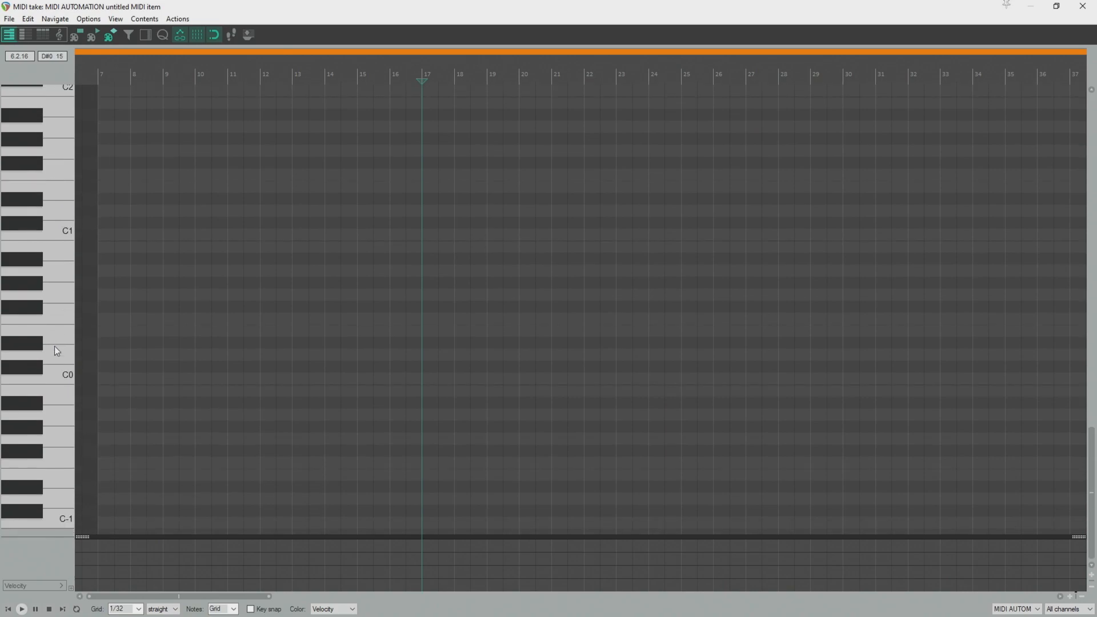
left_click(25, 35)
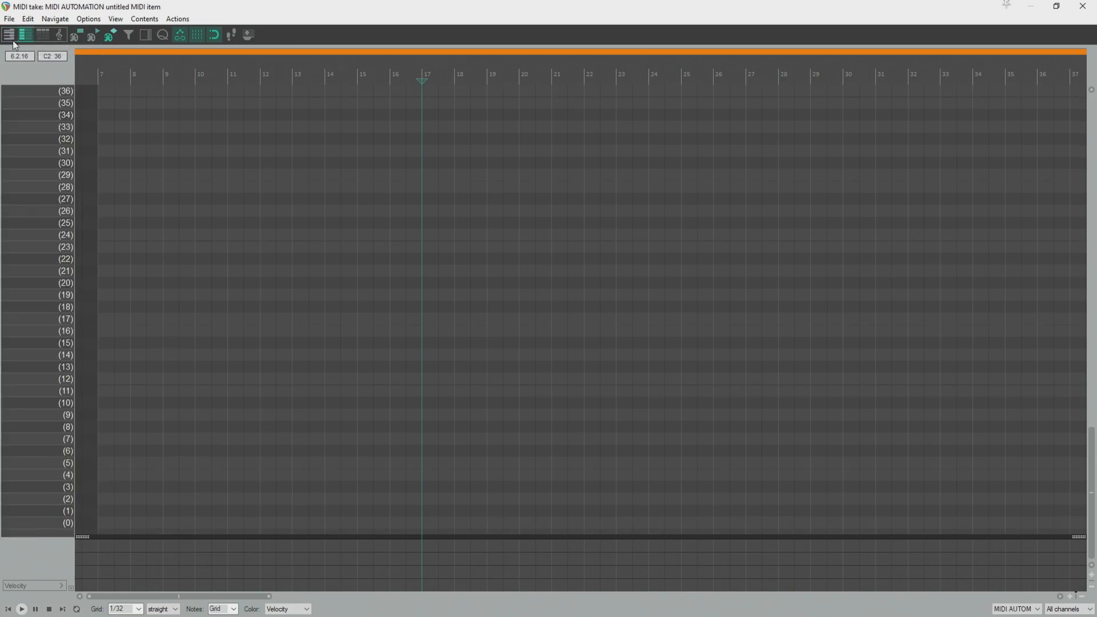
Name the lowest note row (0) OBS in the MIDI editor's named notes view
left_click(37, 35)
left_click(25, 35)
double_click(48, 519)
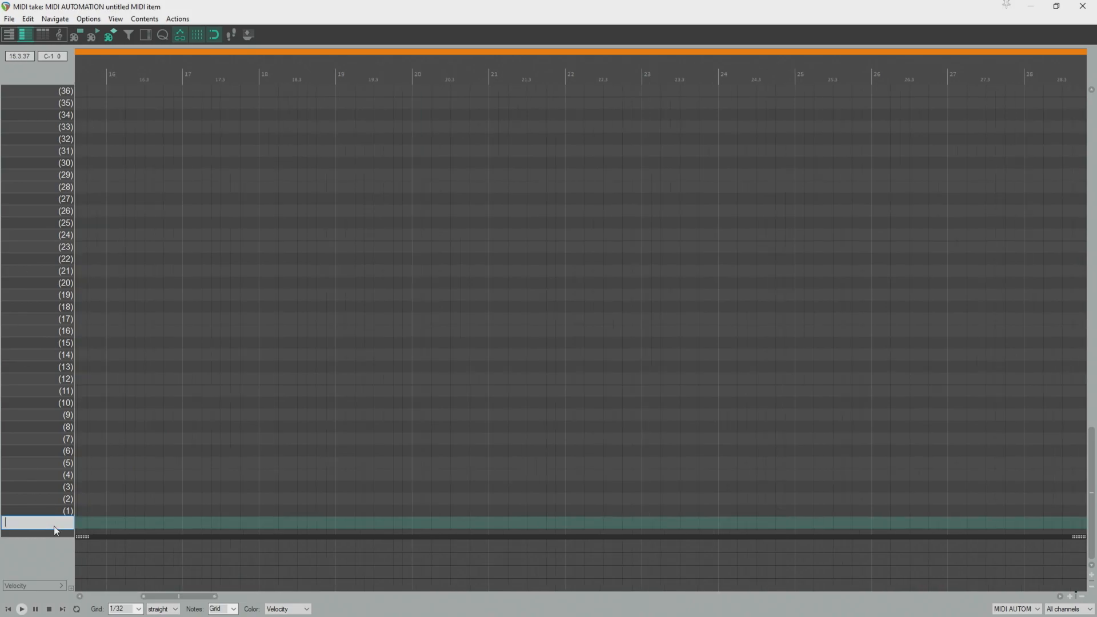
type("OBS")
key("Return")
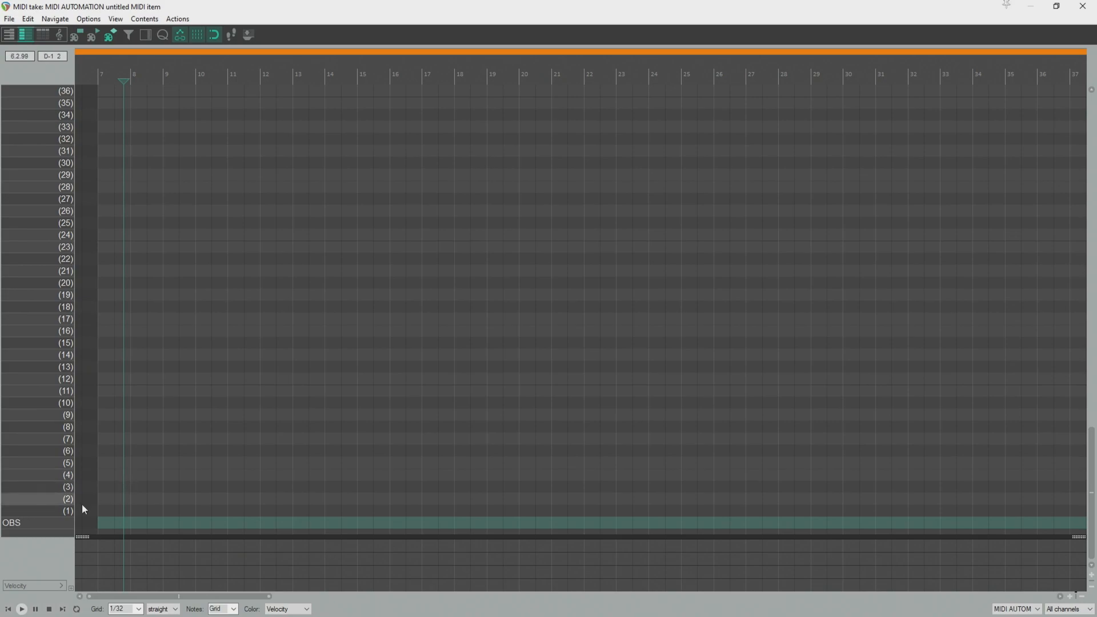
double_click(58, 520)
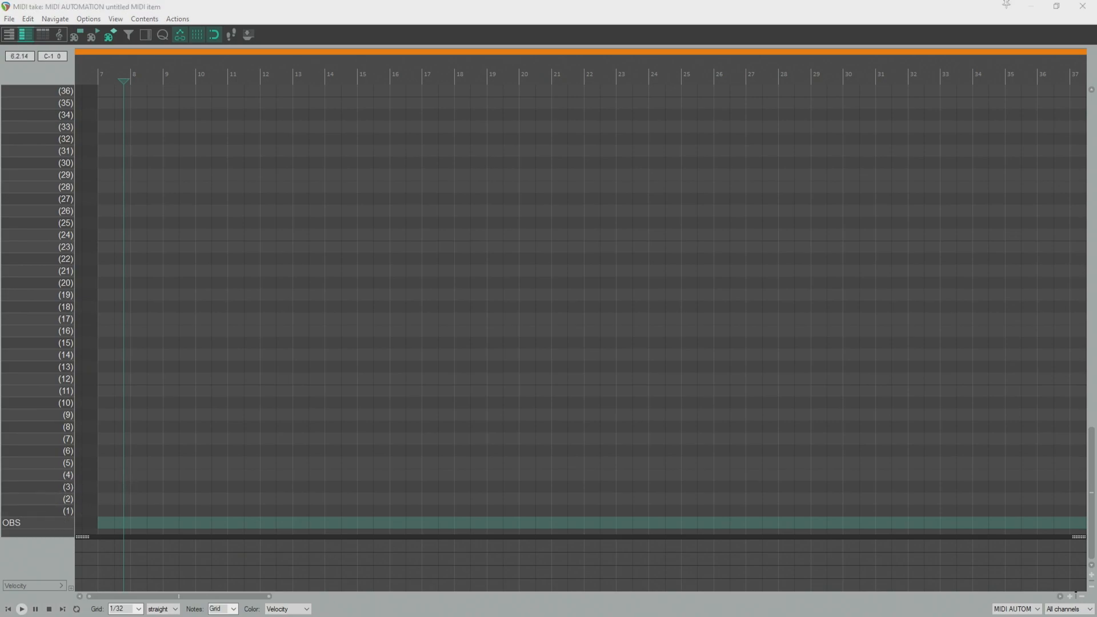
Bring in the HX Edit window, switch the D STANDARD preset to the LEAD snapshot and back to RHYTHM, and move the window off this screen
left_click_drag(2, 162, 697, 165)
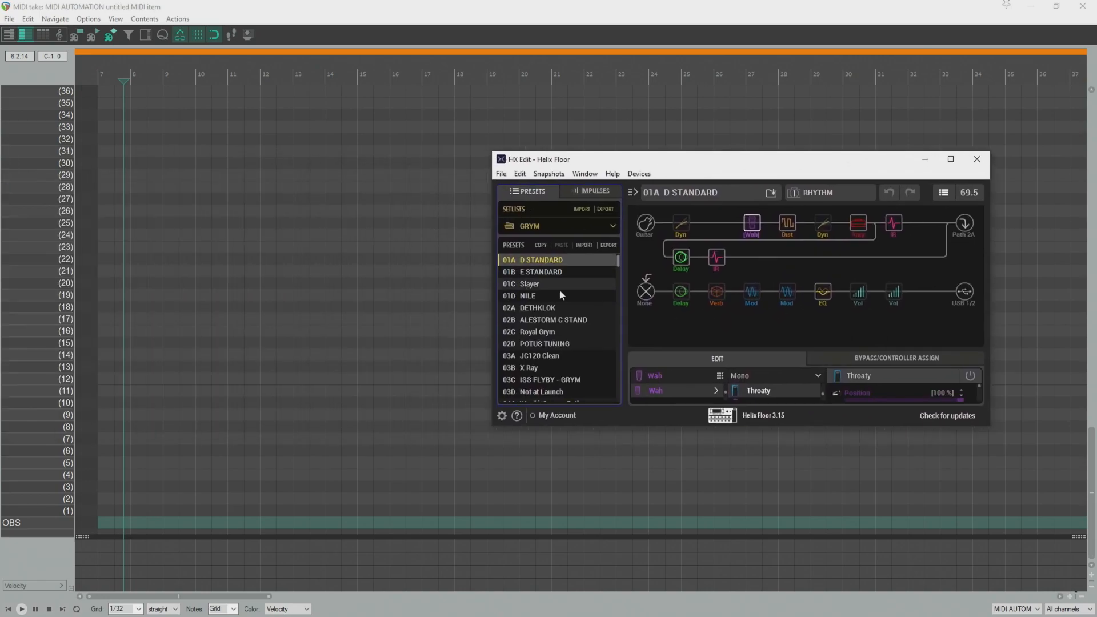
left_click(843, 196)
left_click(830, 191)
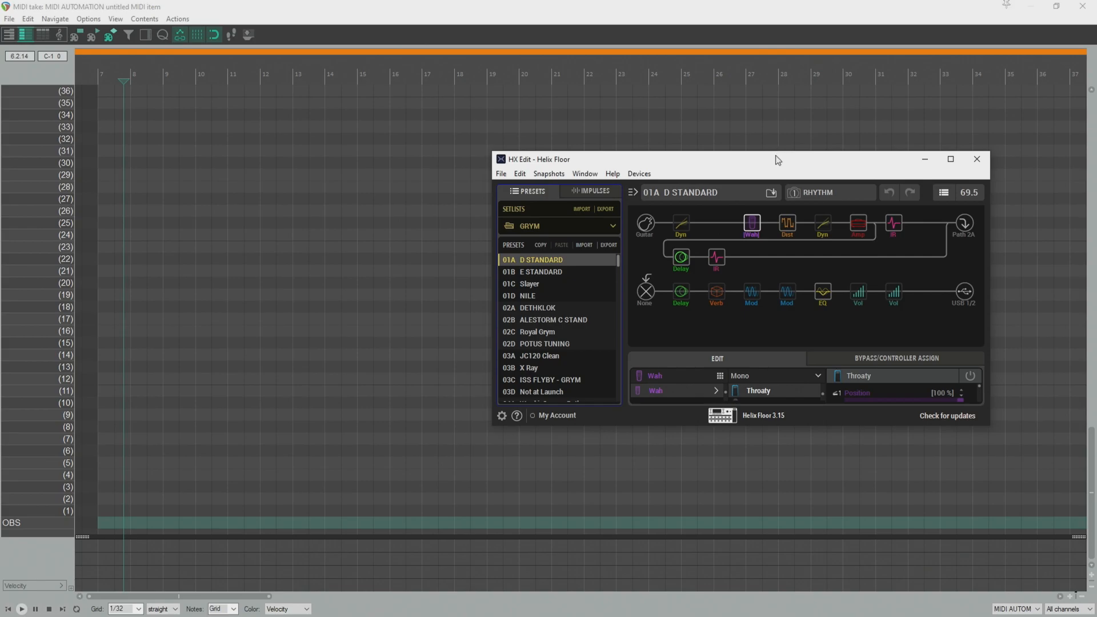
left_click(823, 192)
left_click(825, 218)
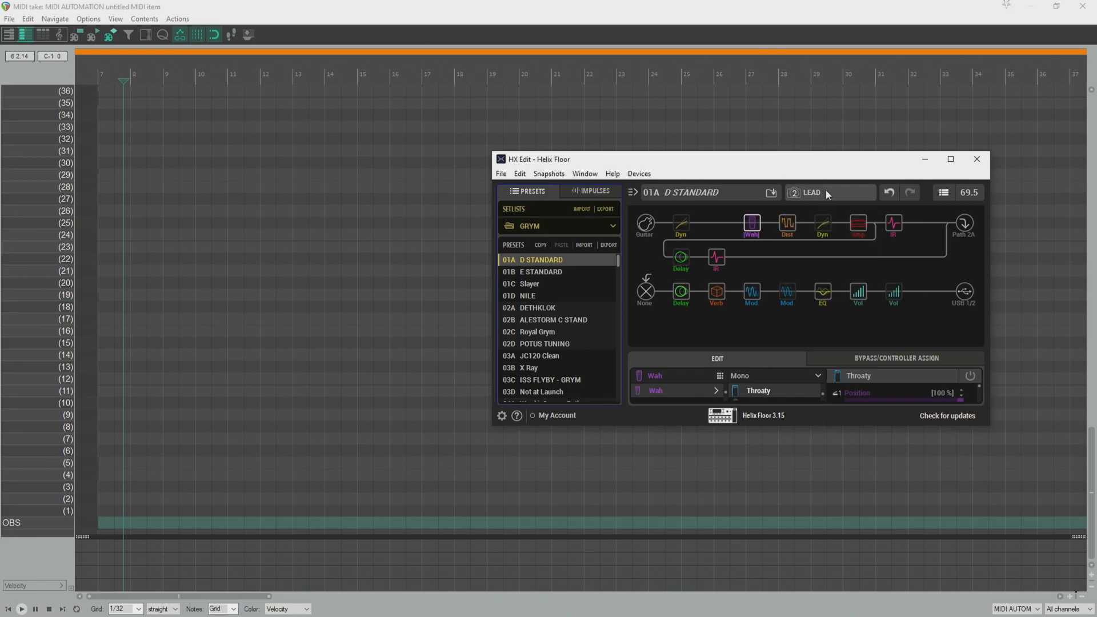
left_click(821, 192)
left_click(834, 206)
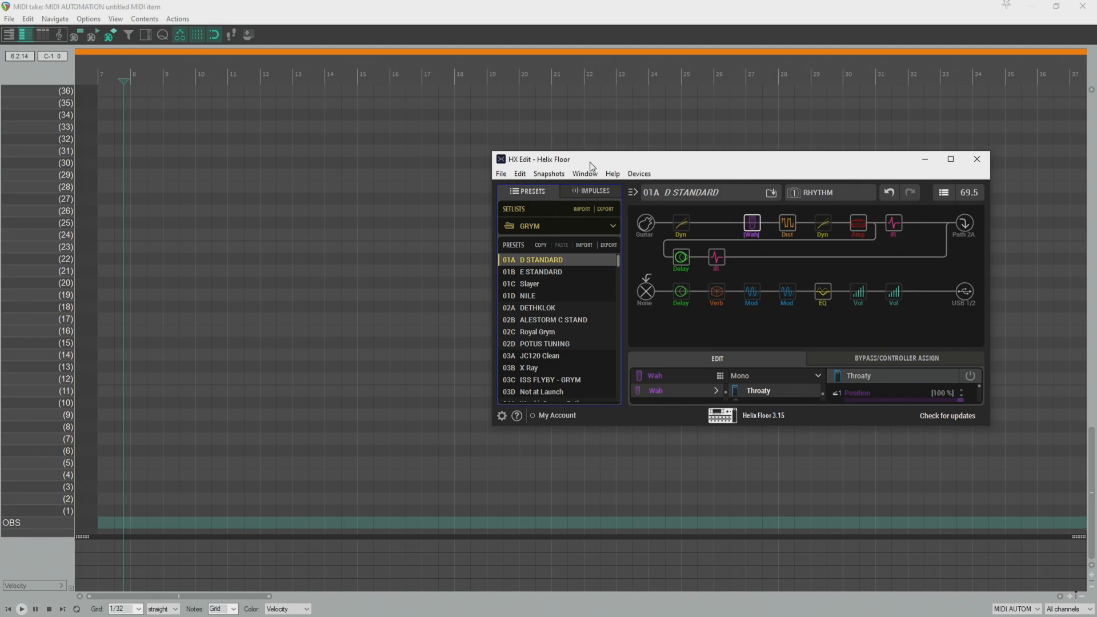
left_click_drag(630, 165, 0, 200)
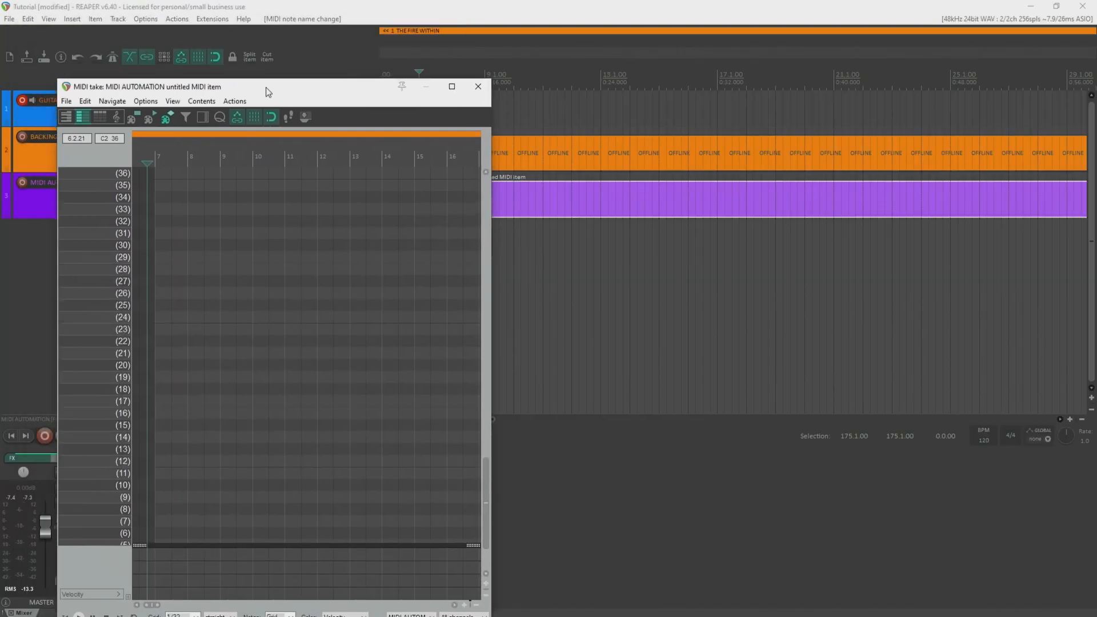
Move the floating MIDI editor below the REAPER tracks and adjust the heights of the BACKING TRACKS and MIDI AUTOMATION tracks
left_click_drag(265, 88, 436, 216)
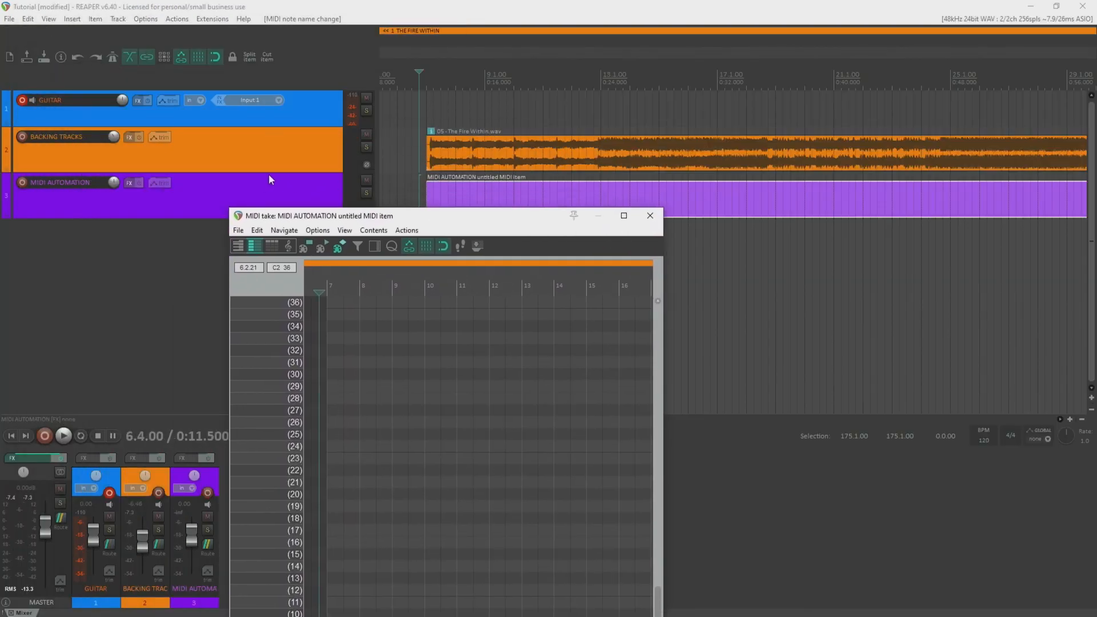
left_click_drag(325, 217, 314, 305)
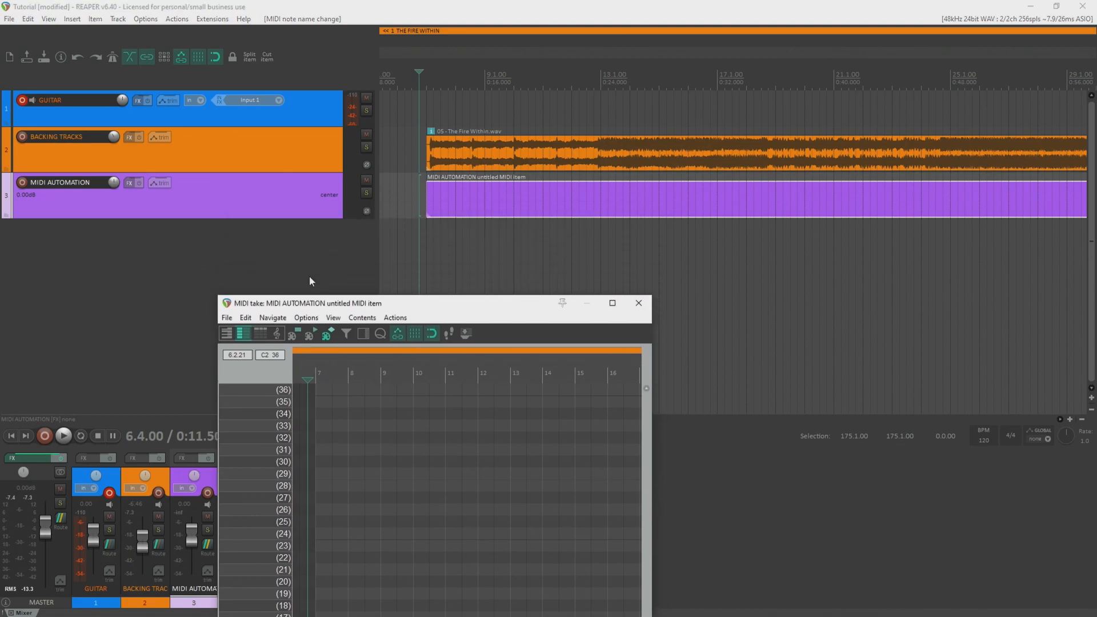
left_click(280, 190)
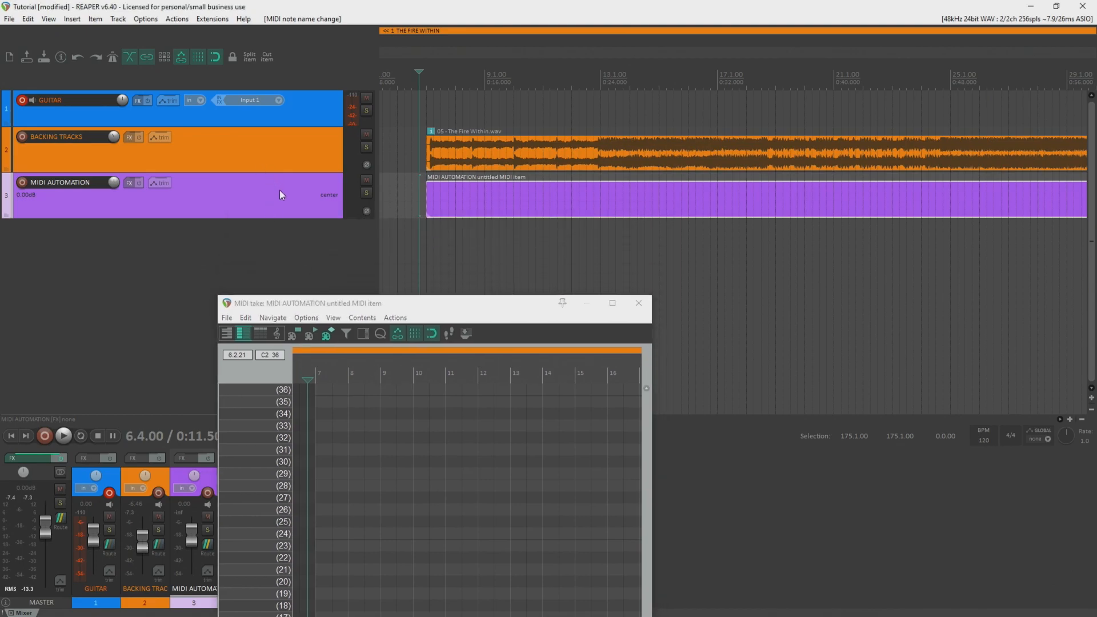
double_click(279, 190)
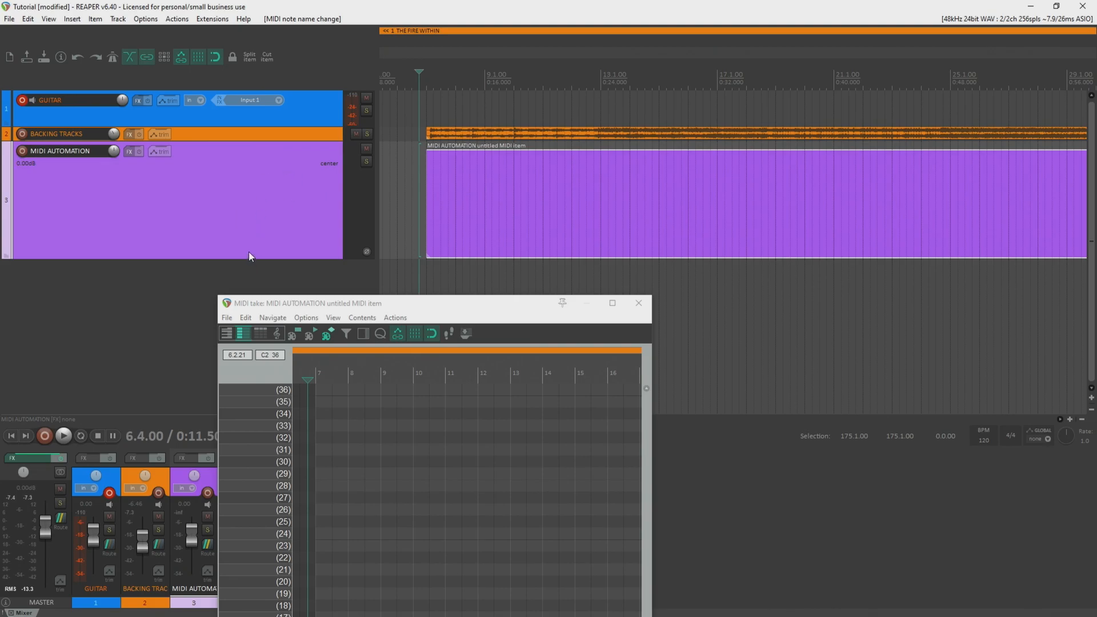
left_click_drag(262, 259, 263, 196)
left_click_drag(271, 141, 272, 177)
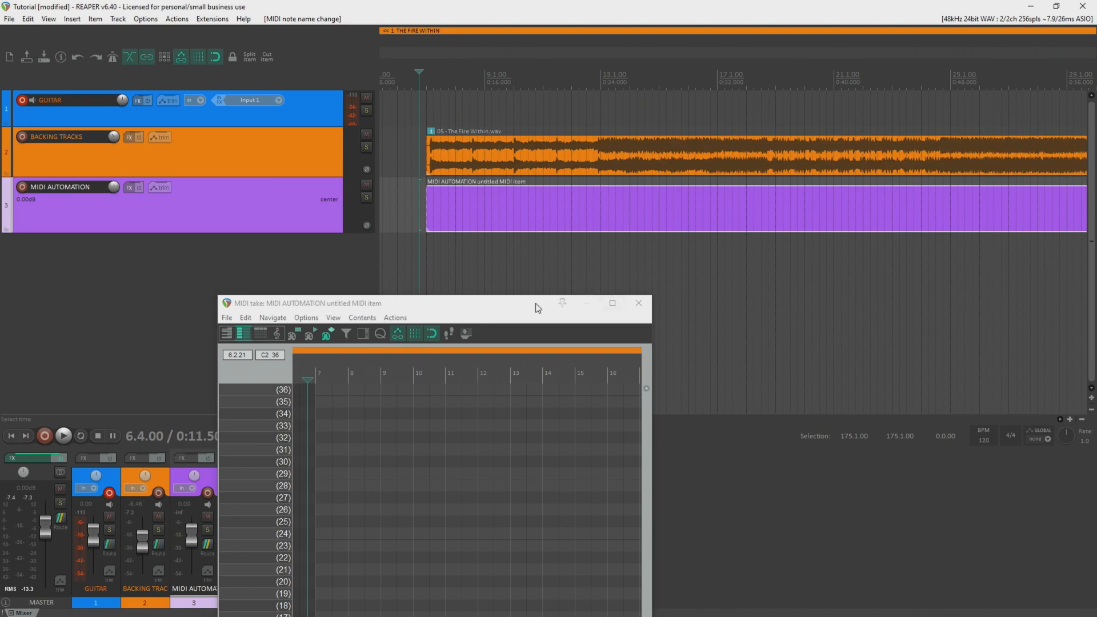
Bring the OBS window onto this screen and minimize it, and place the MIDI editor over the REAPER arrangement with the OBS row in view
left_click_drag(1096, 96, 611, 7)
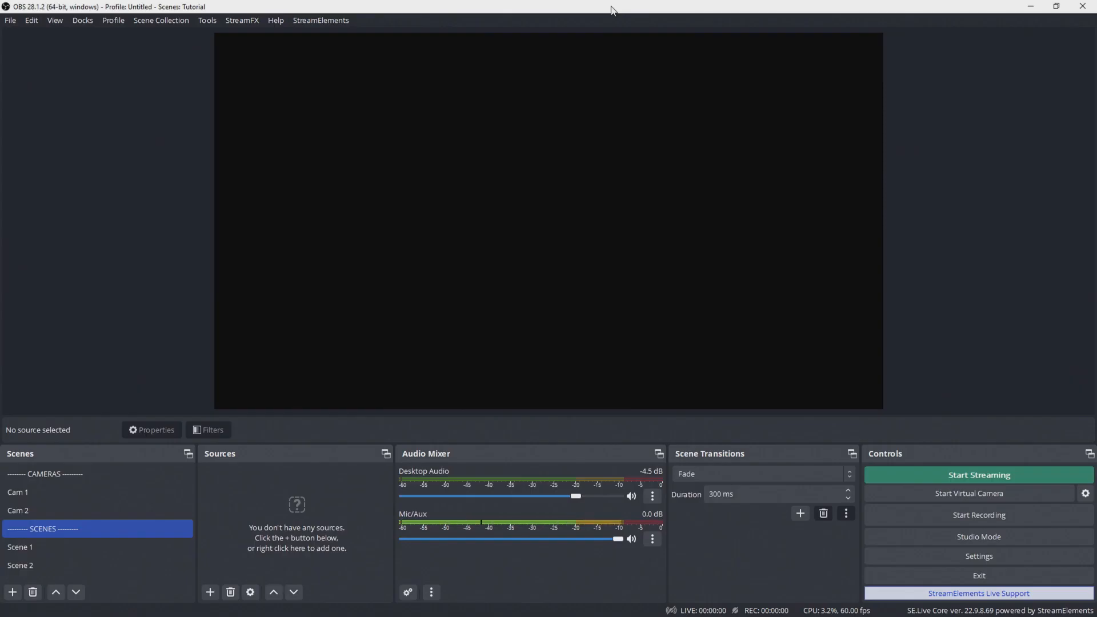
left_click(1031, 7)
left_click_drag(502, 305, 868, 48)
scroll(643, 423, "down", 2)
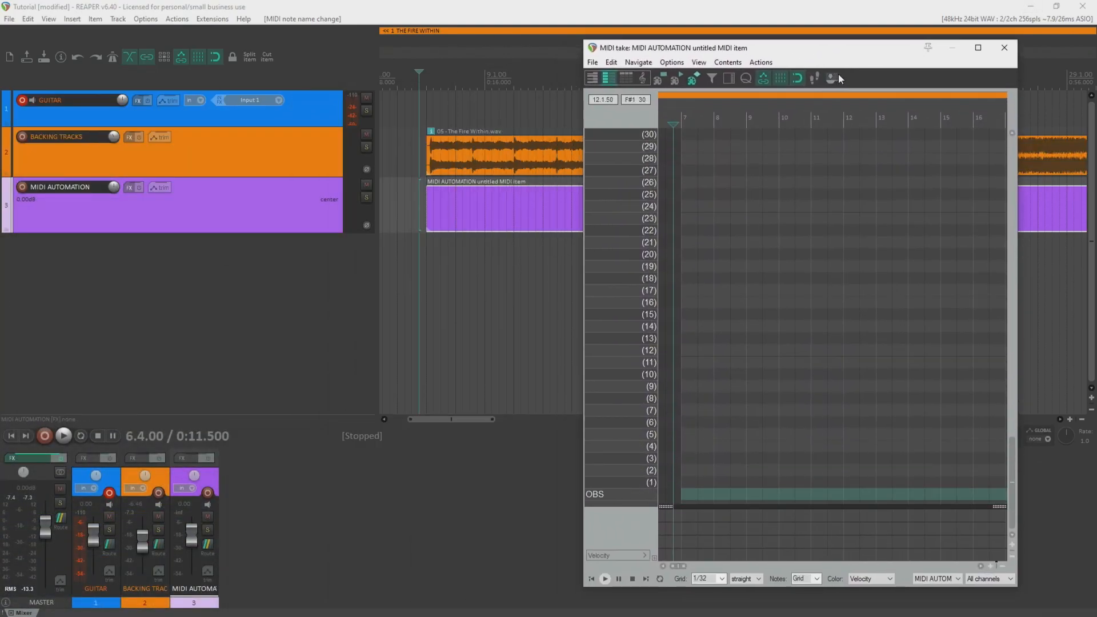
Bring up the taskbar and switch between the apps by their numbered taskbar positions, including OBS and REAPER
key("super")
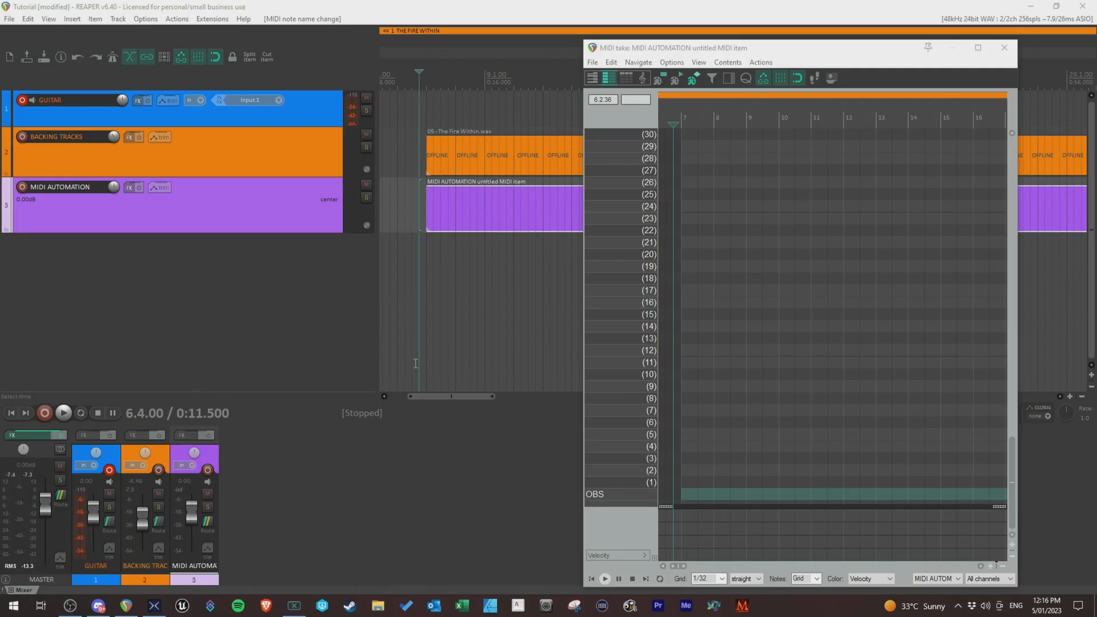
key("super+1")
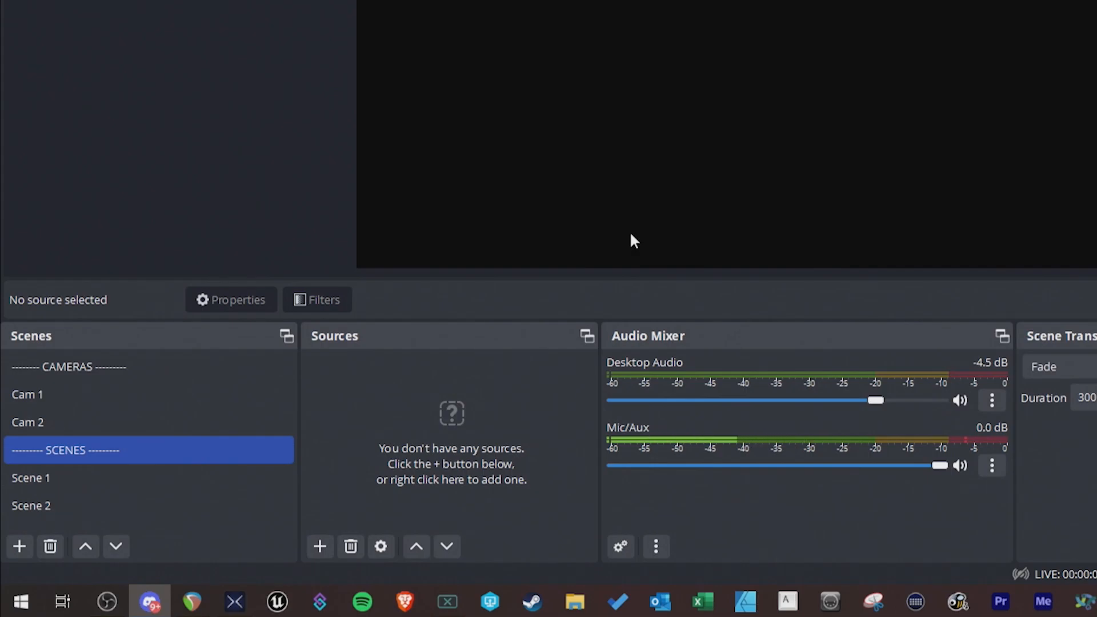
key("super+3")
key("super+4")
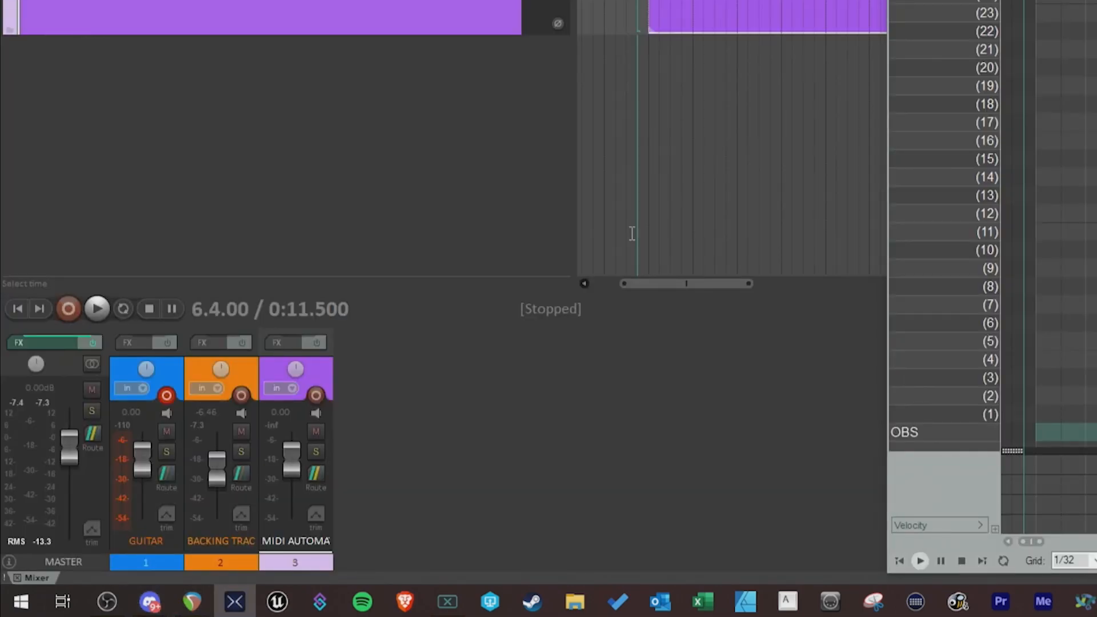
Reorder the taskbar apps so HX Edit comes directly after OBS and REAPER follows it, ahead of Discord
left_click(239, 608)
left_click_drag(239, 608, 117, 609)
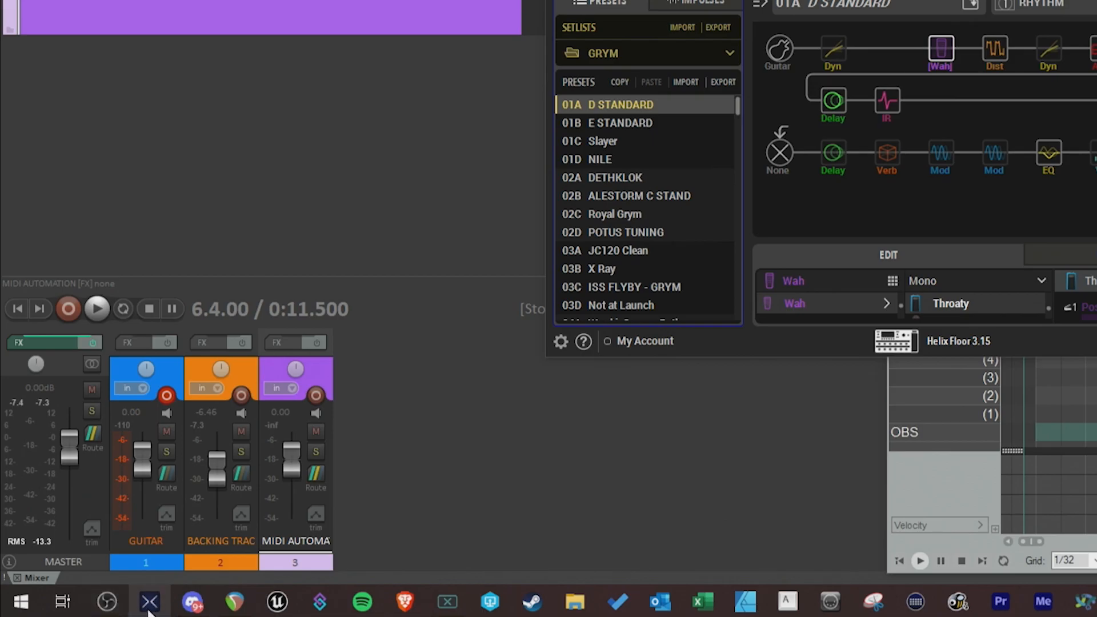
left_click_drag(234, 608, 188, 611)
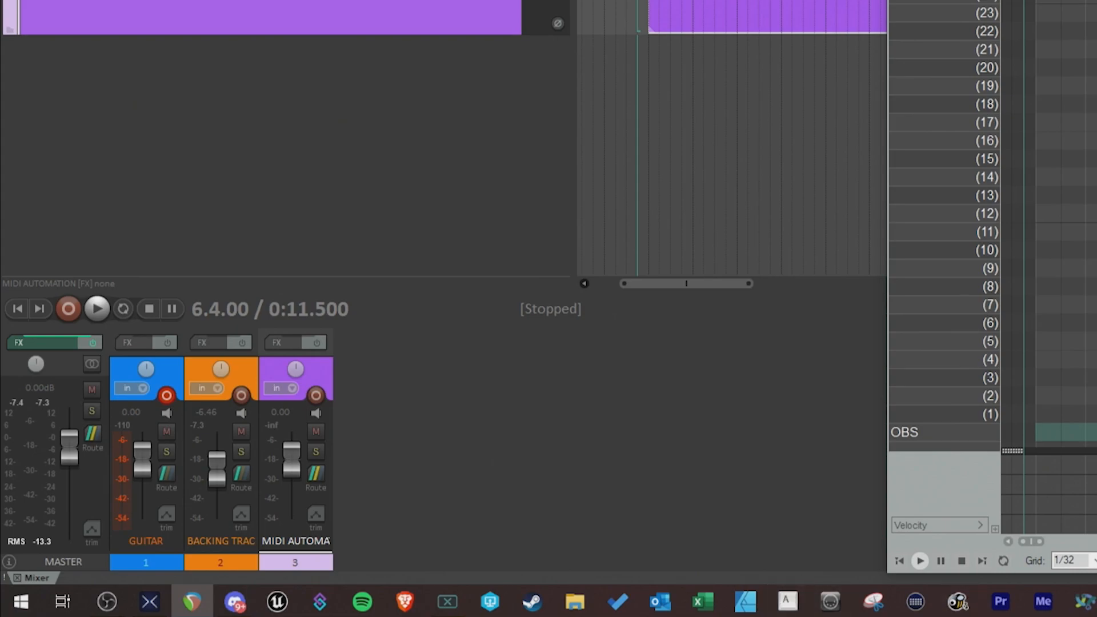
Set the MidiKey2Key shortcut's compatibility properties to run the program as an administrator, and apply the change
left_click(775, 529)
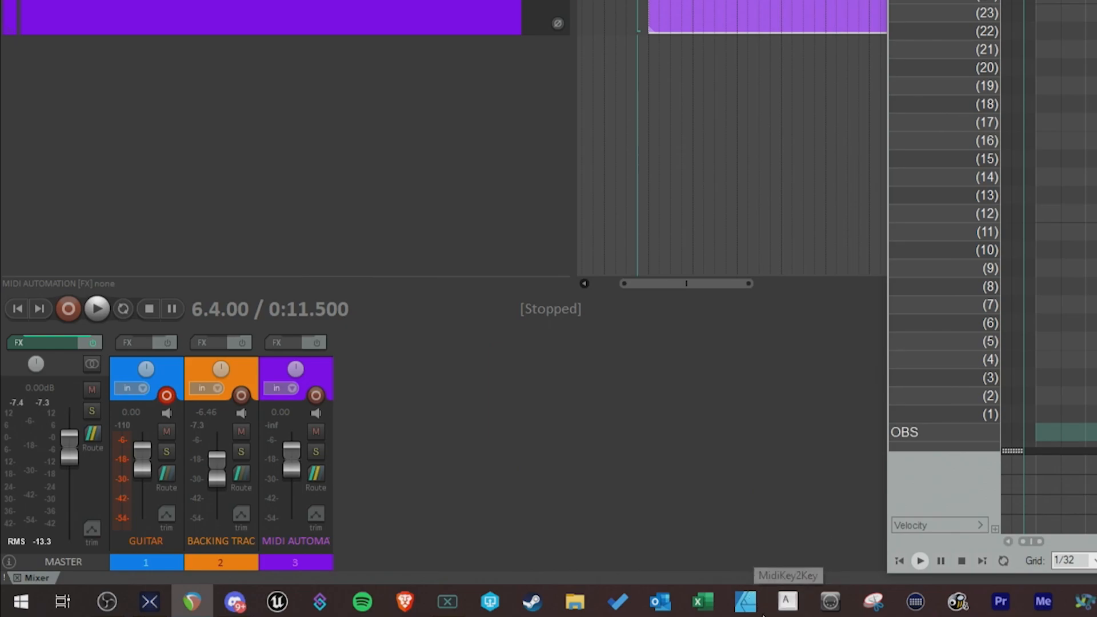
right_click(790, 606)
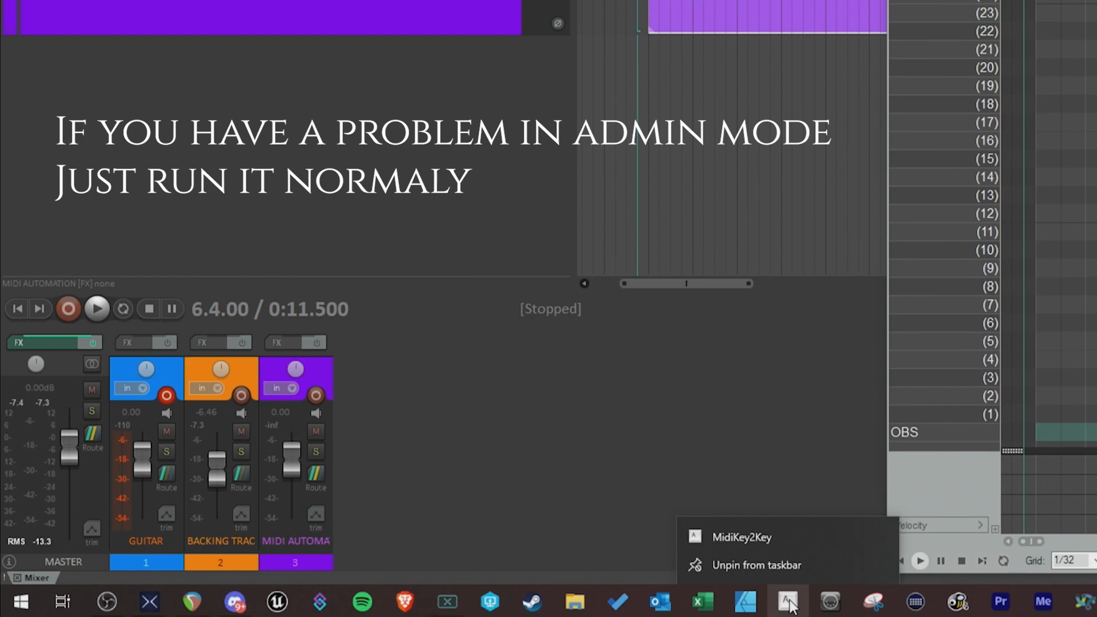
right_click(798, 540)
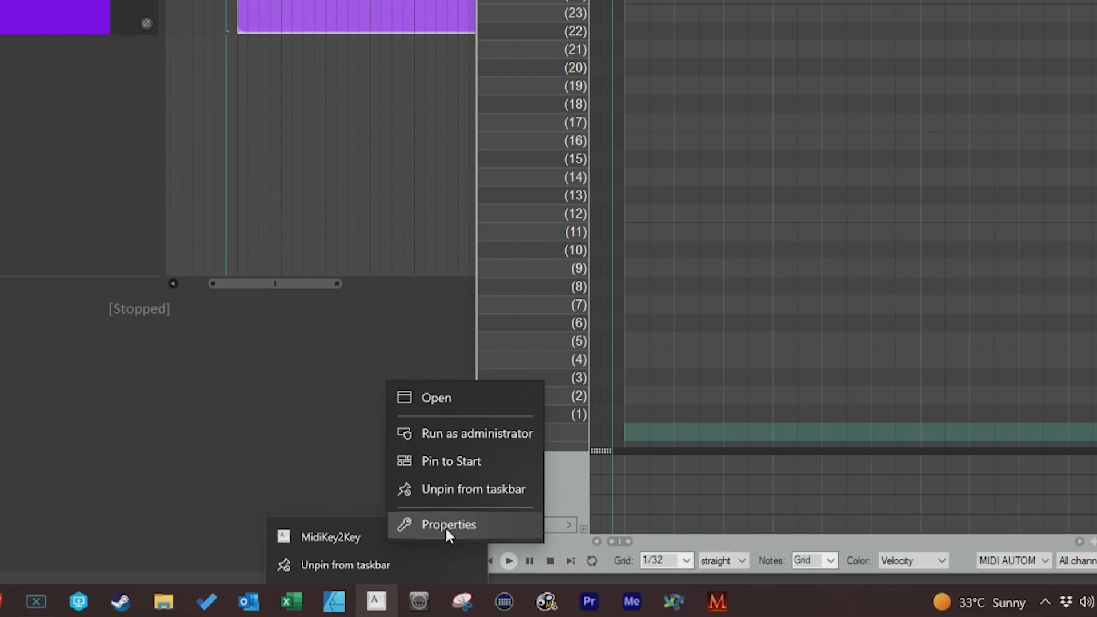
left_click(858, 524)
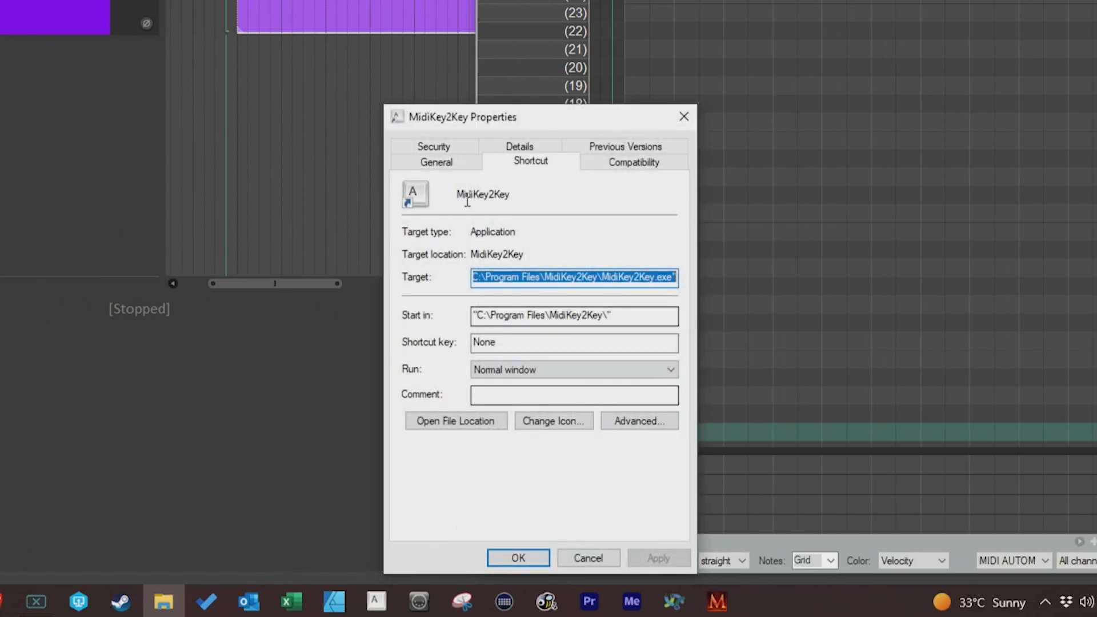
left_click_drag(445, 131, 357, 39)
left_click(565, 81)
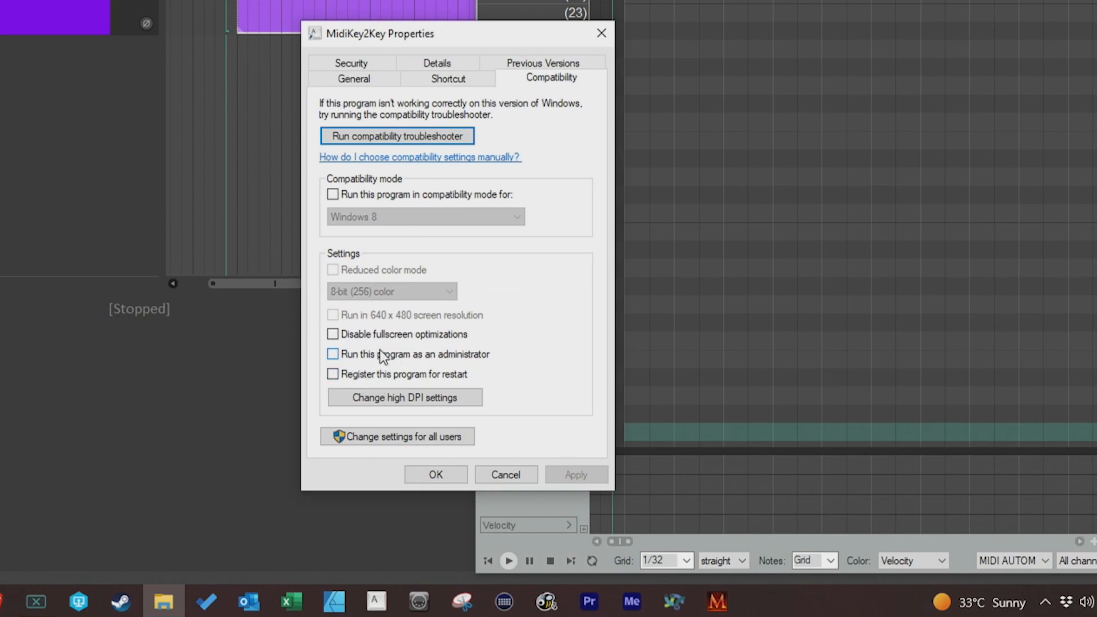
left_click(458, 359)
left_click(576, 475)
left_click(440, 476)
Launch MIDIKey2Key and start listening on loopMIDI Port with logging to the window enabled
left_click(376, 600)
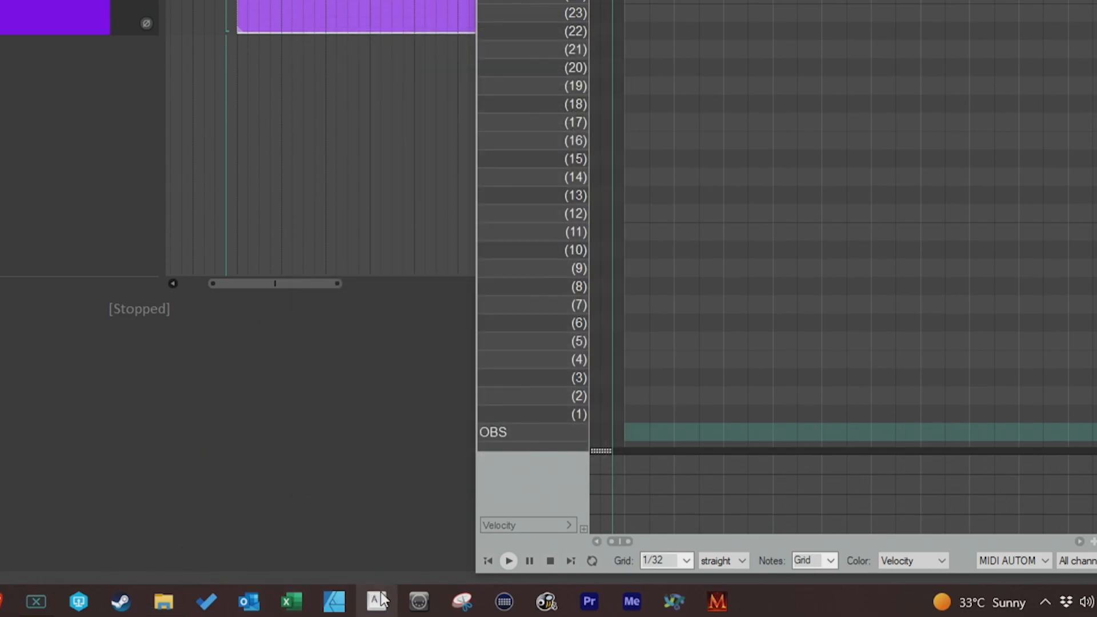
left_click(447, 435)
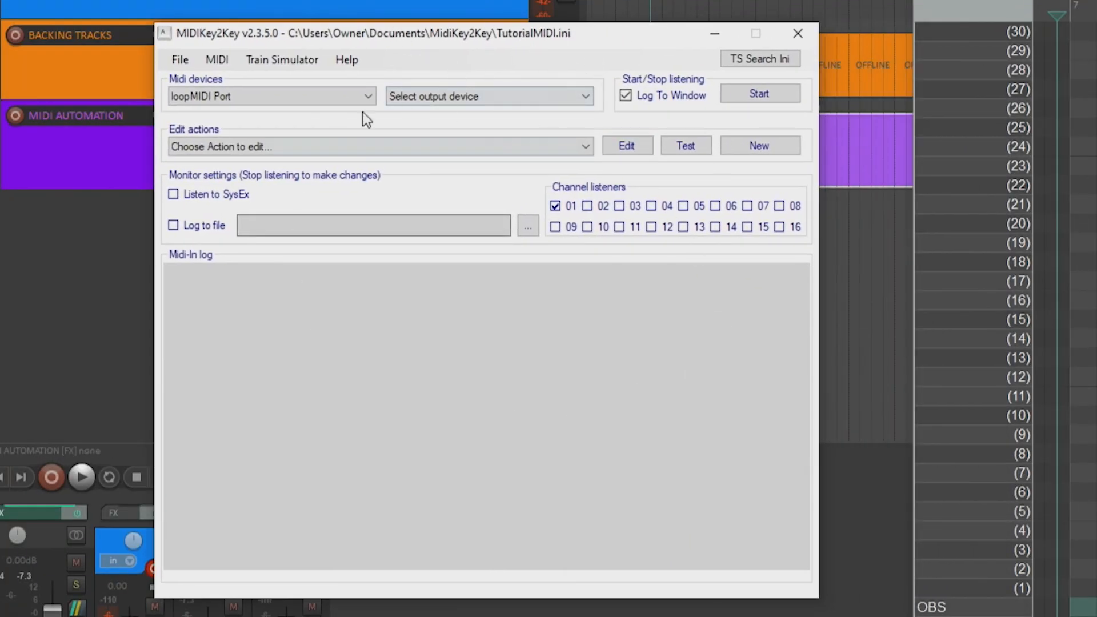
left_click(759, 94)
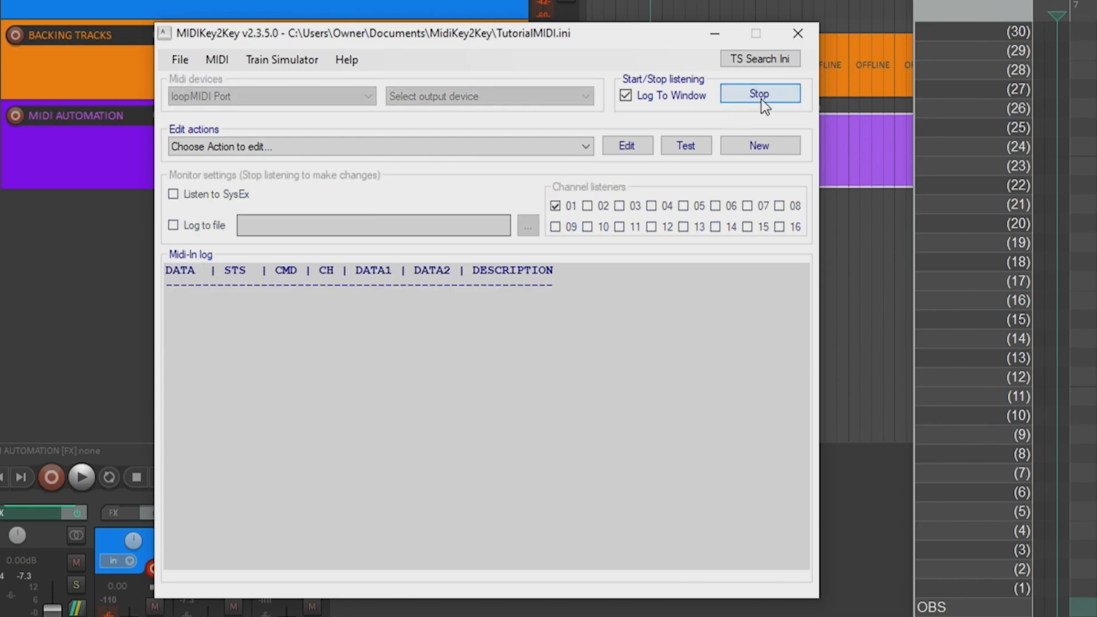
left_click(760, 93)
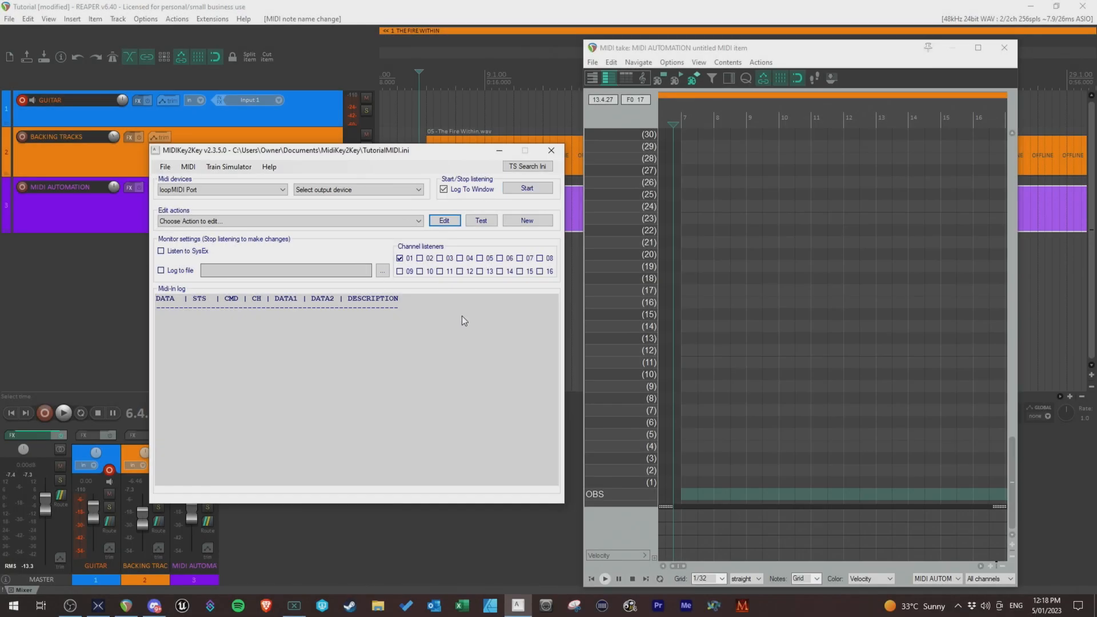
left_click(527, 188)
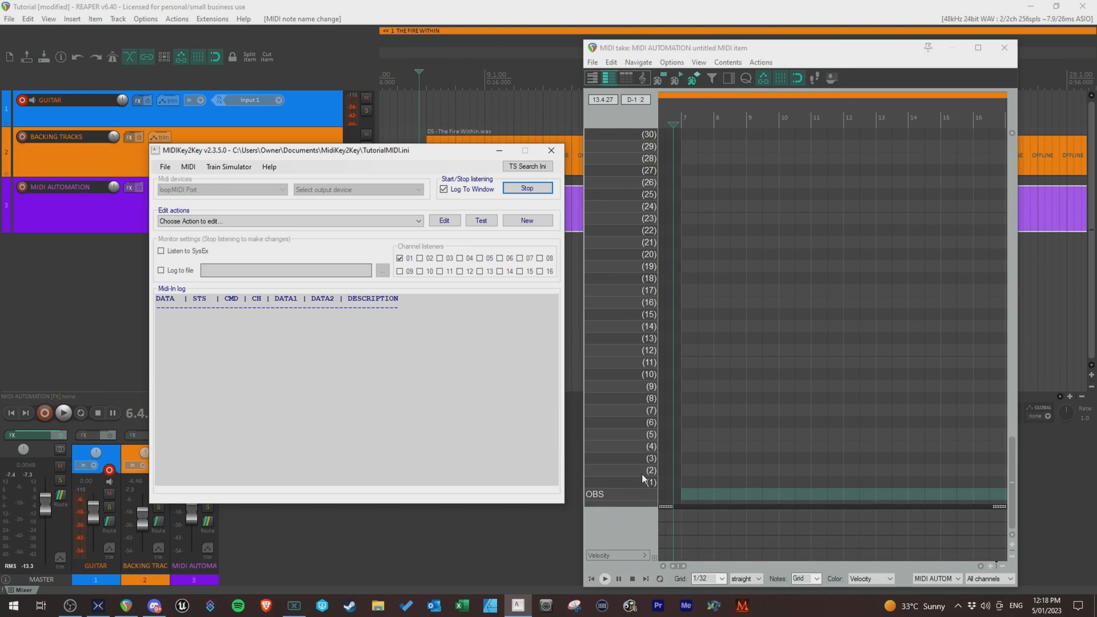
Send the OBS row's note once, and arrange the REAPER and MIDIKey2Key windows so the MIDI-In log and MIDI editor are both in view
left_click(647, 495)
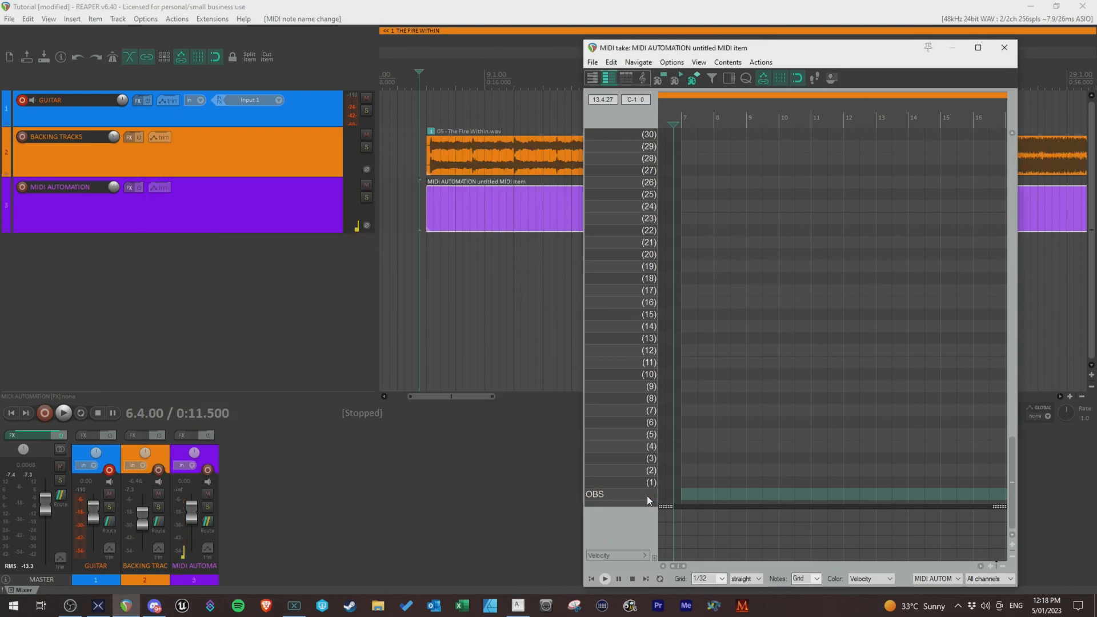
left_click_drag(499, 4, 794, 24)
left_click_drag(396, 152, 291, 120)
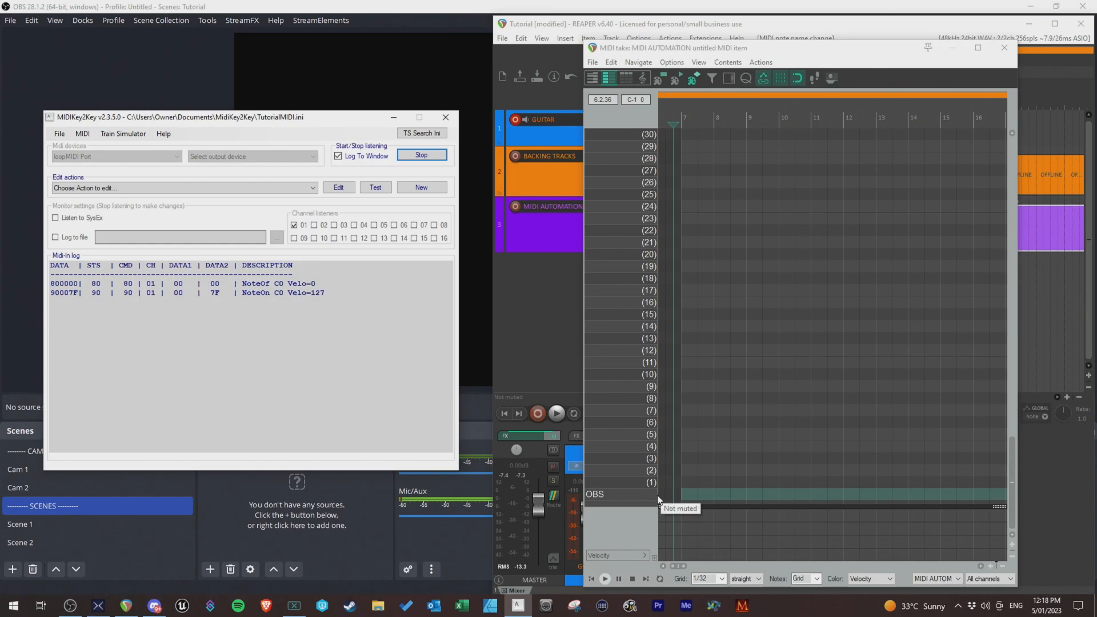
Trigger the OBS row's note three more times and examine its NoteOn C0 entry in the MIDI-In log
left_click(653, 495)
left_click(653, 495)
left_click(654, 495)
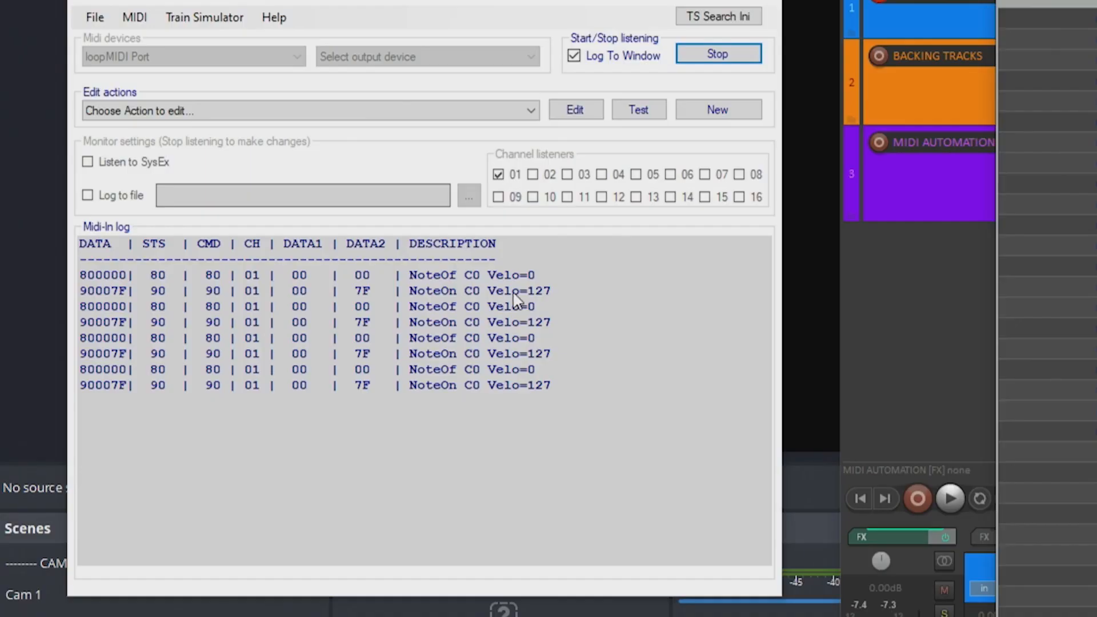
left_click(196, 293)
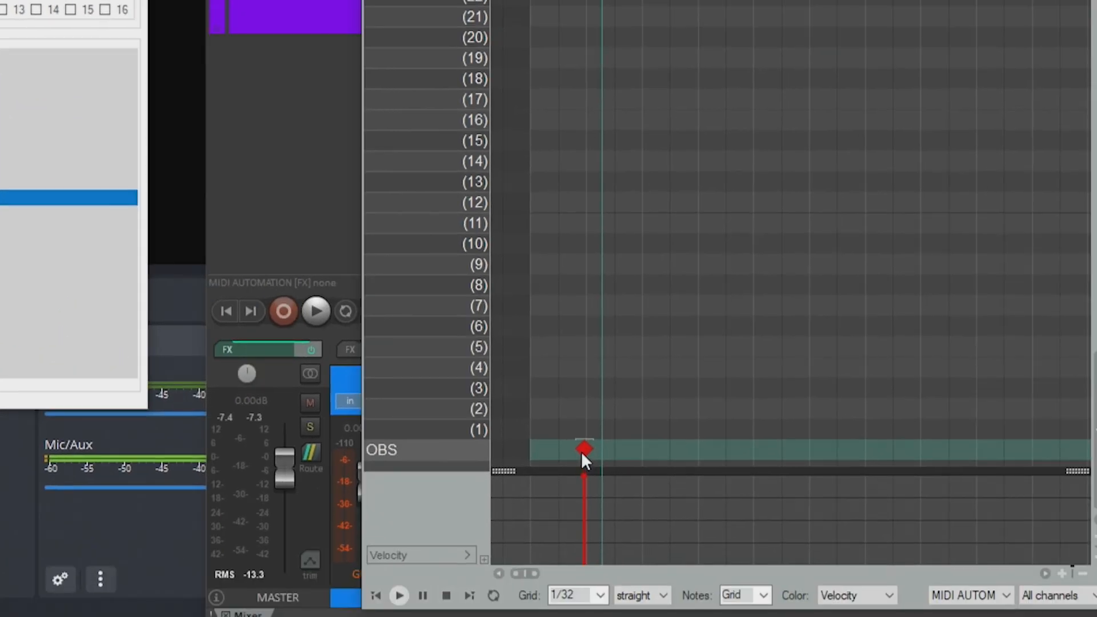
Try lower velocities on the OBS note and raise it back to 127, comparing the entries in the MIDI-In log
left_click(582, 451)
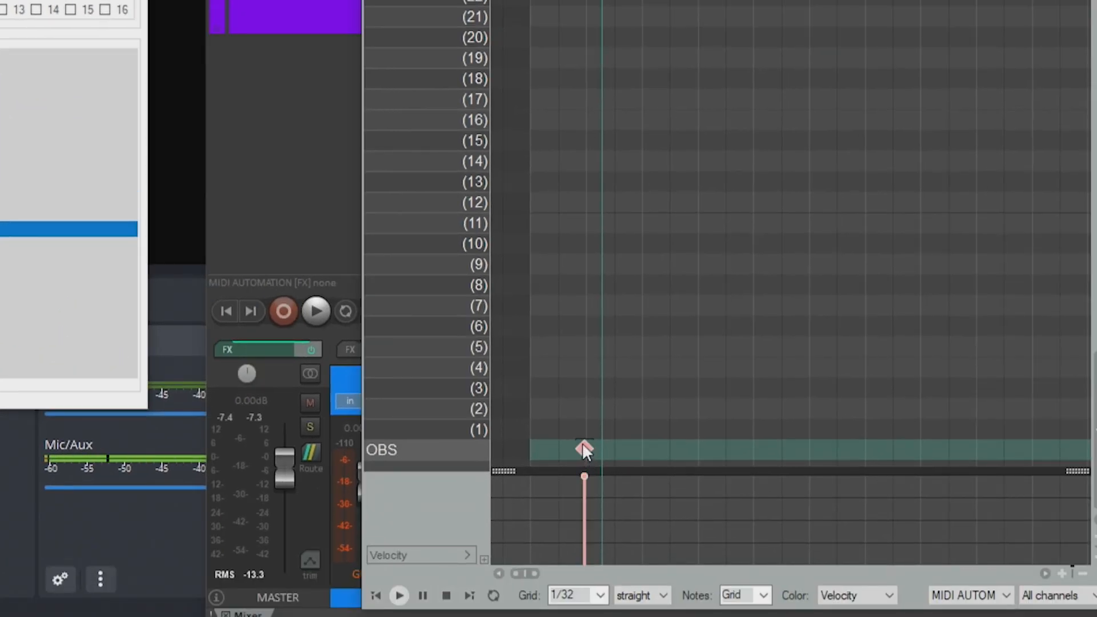
left_click_drag(583, 440, 580, 512)
left_click(624, 444)
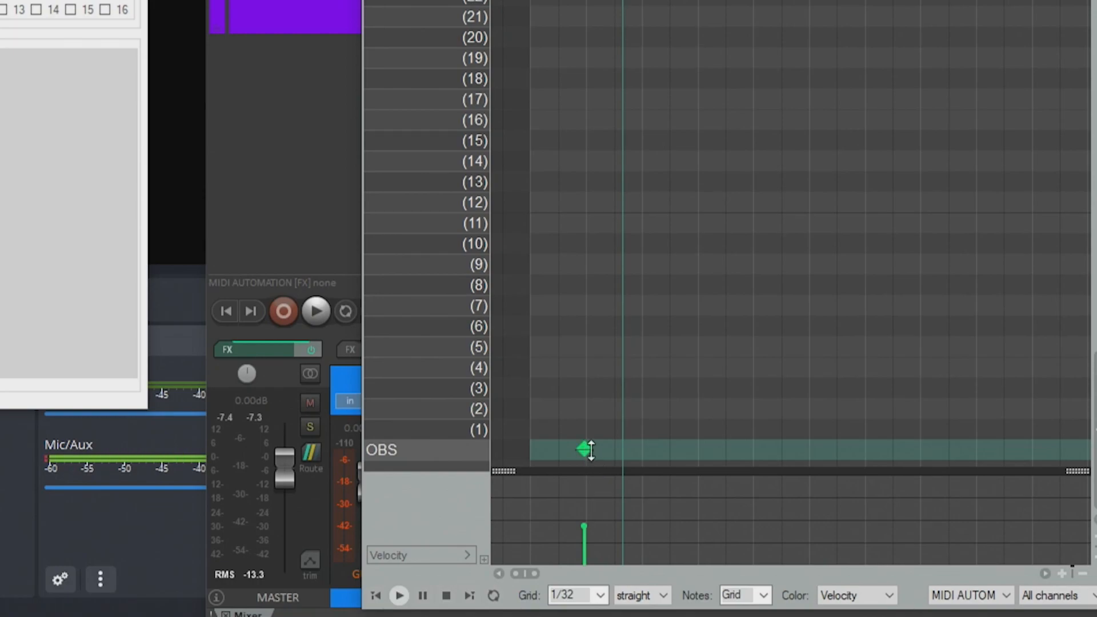
left_click_drag(587, 449, 580, 372)
left_click_drag(576, 332, 571, 394)
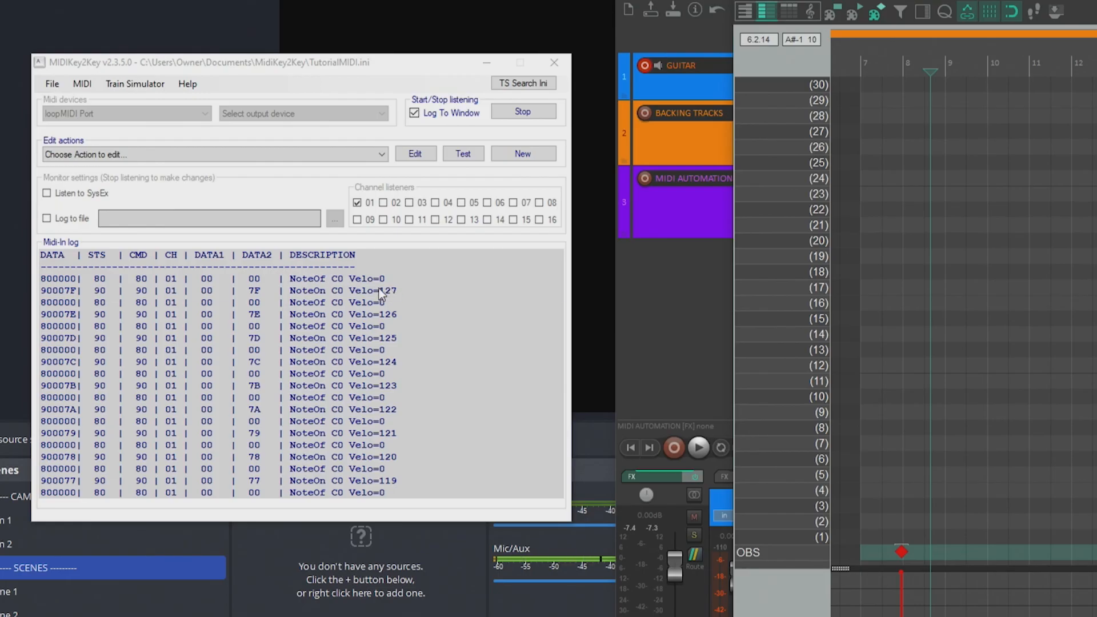
Open the assign-action dialog for the NoteOn C0 Velo=127 entry in the MIDI-In log and move it clear of the log
left_click(432, 290)
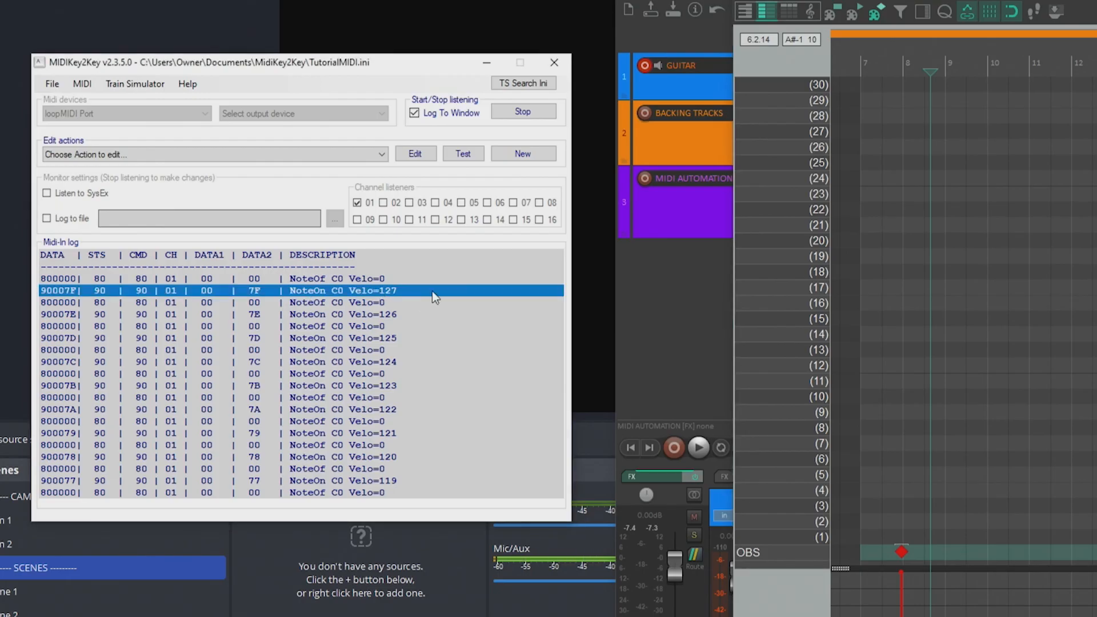
double_click(230, 293)
left_click_drag(571, 181, 613, 172)
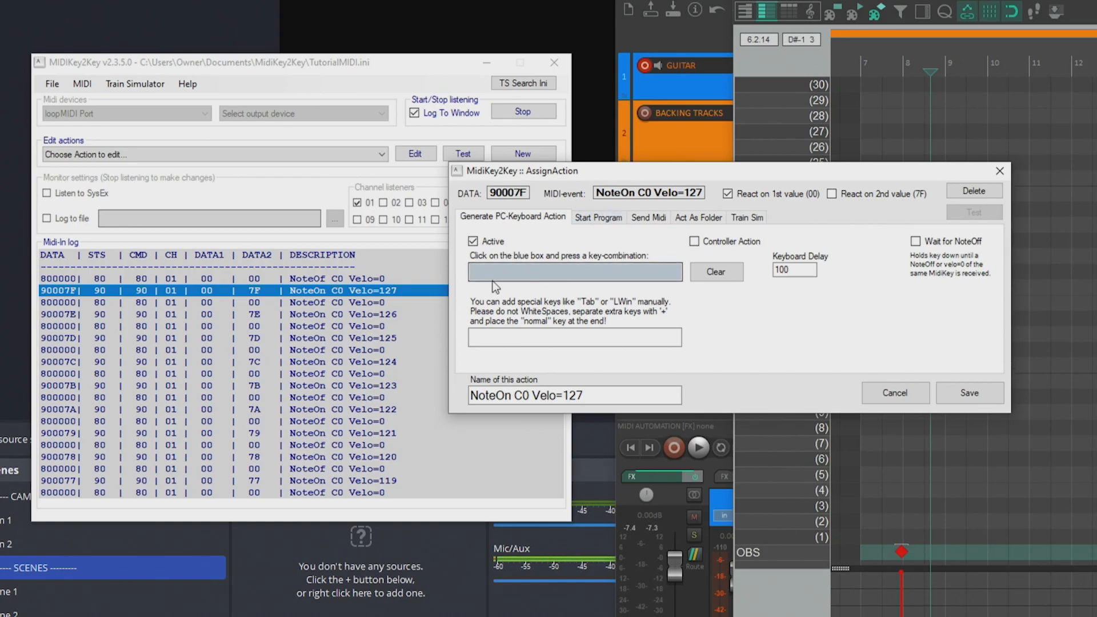
Try recording Control+D1 as the action's key combination and clear it
left_click(540, 272)
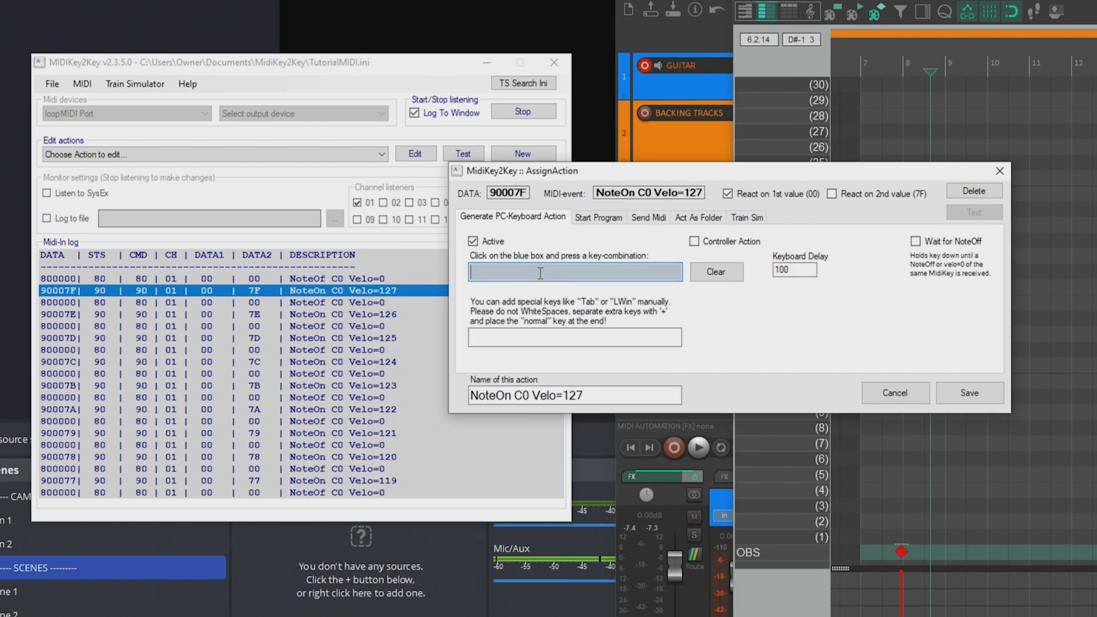
key("ctrl+1")
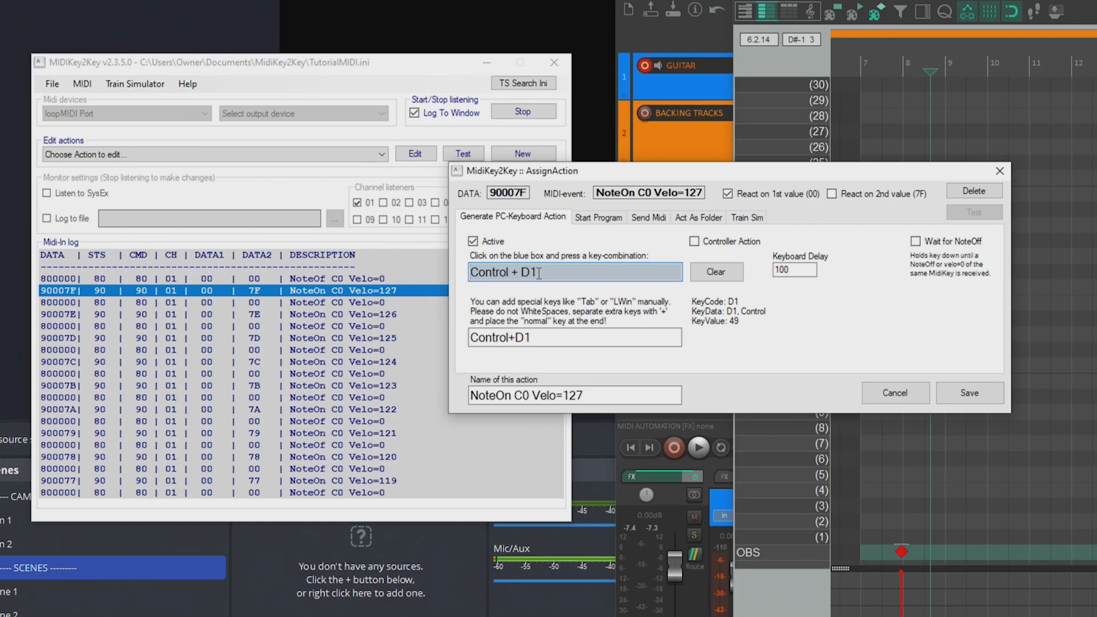
left_click(719, 273)
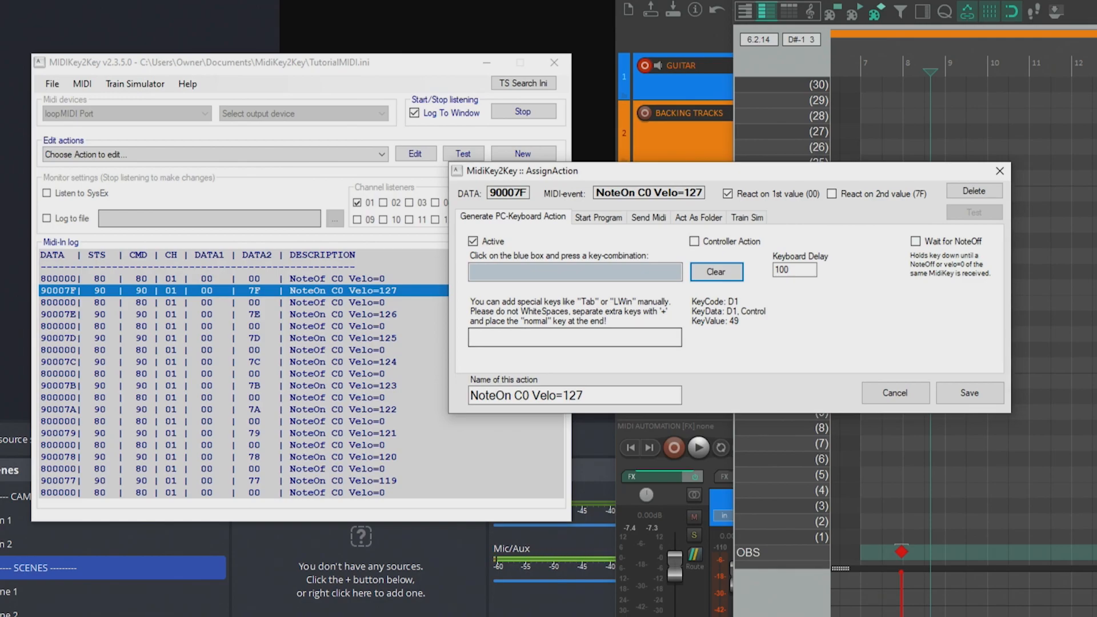
Assign the manual key combination LWin+D1 to the C0 note, name the action OBS, and save it
left_click(526, 340)
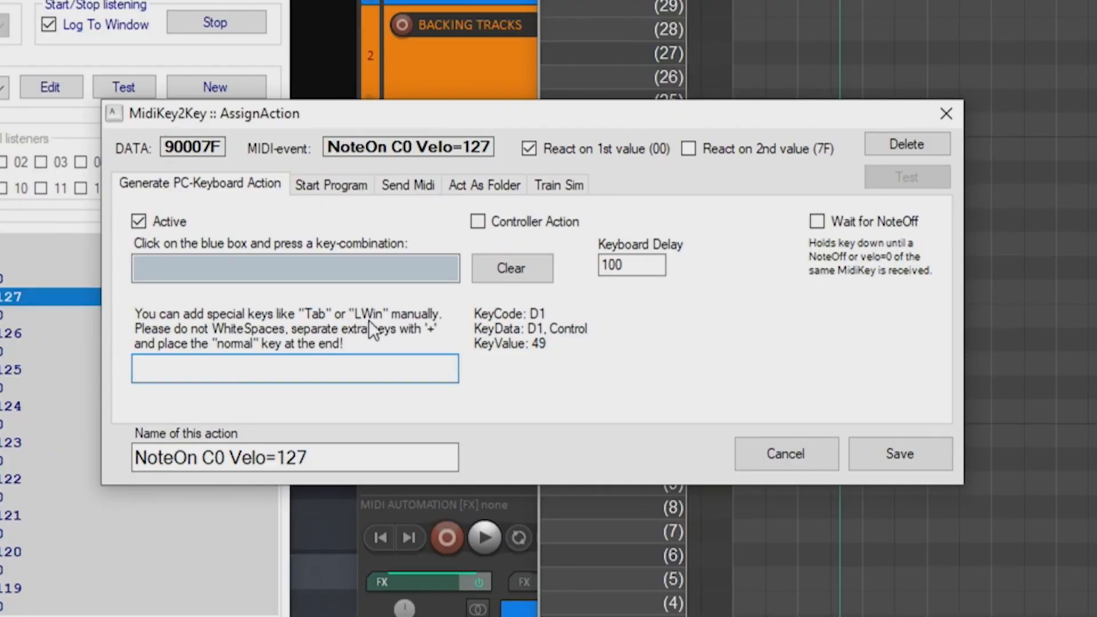
type("LWin+D1")
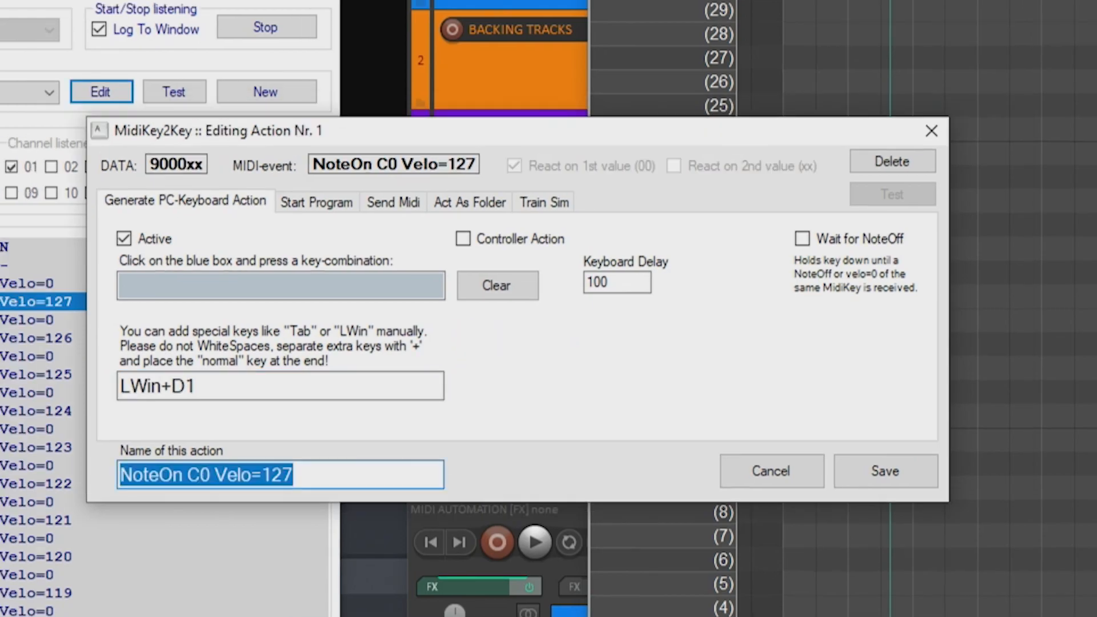
type("OBS")
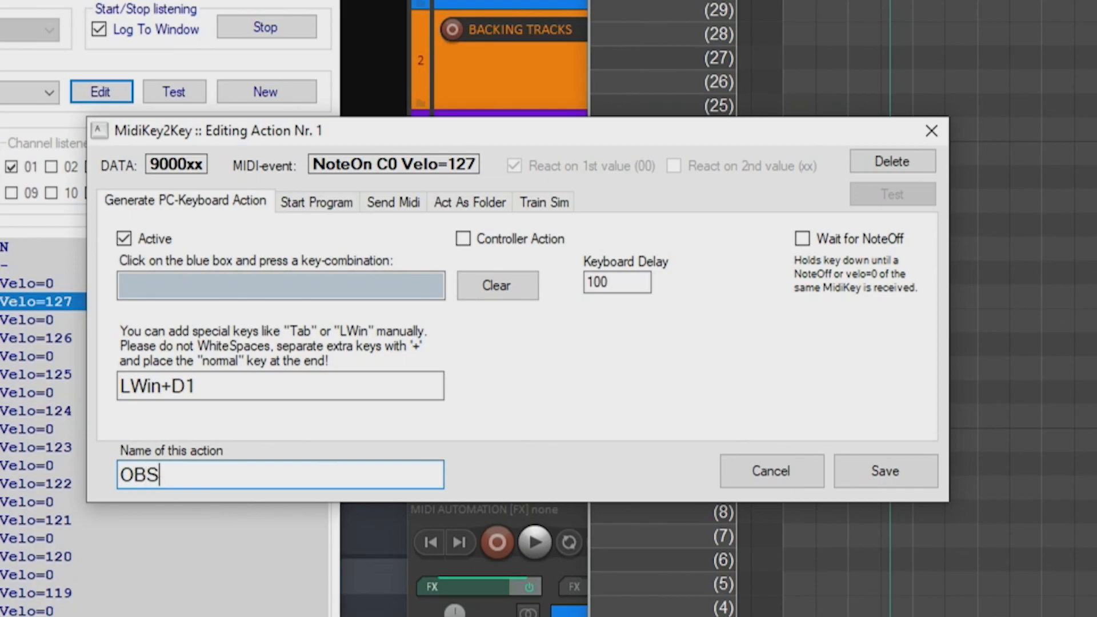
left_click(901, 474)
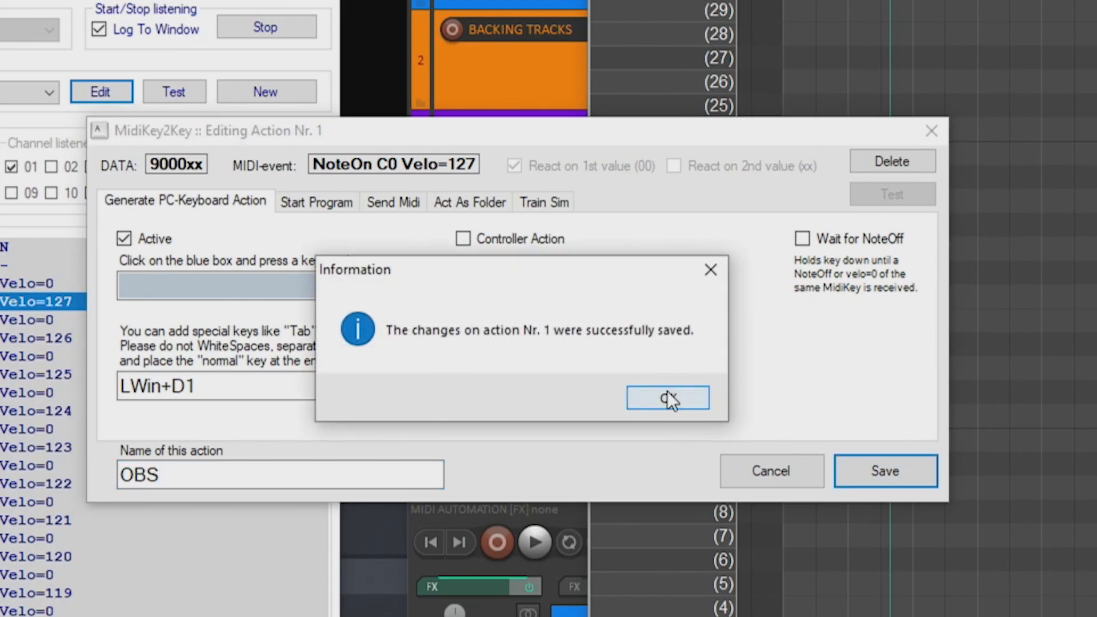
left_click(666, 389)
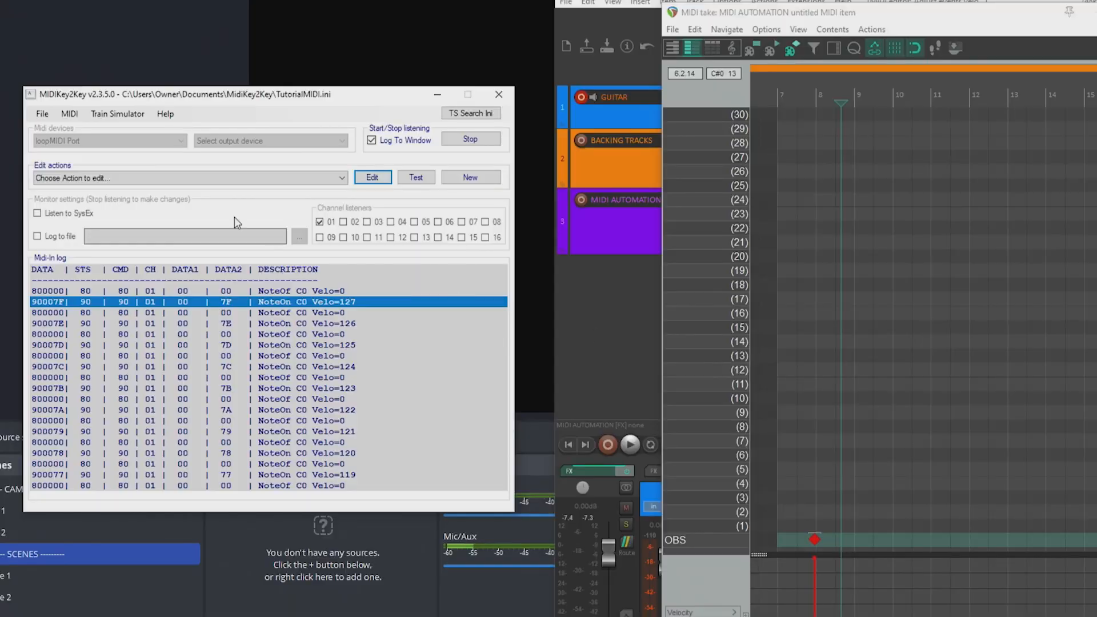
Reopen the saved OBS action for editing to review its settings, and close it without changes
left_click(86, 181)
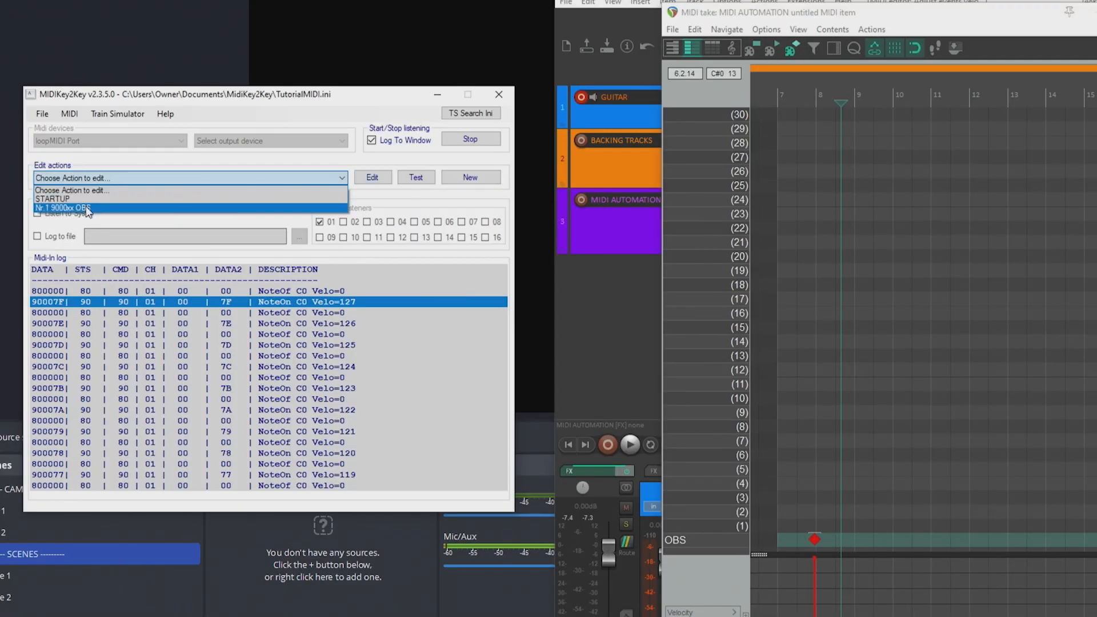
left_click(106, 210)
left_click(142, 183)
left_click(141, 182)
left_click(372, 177)
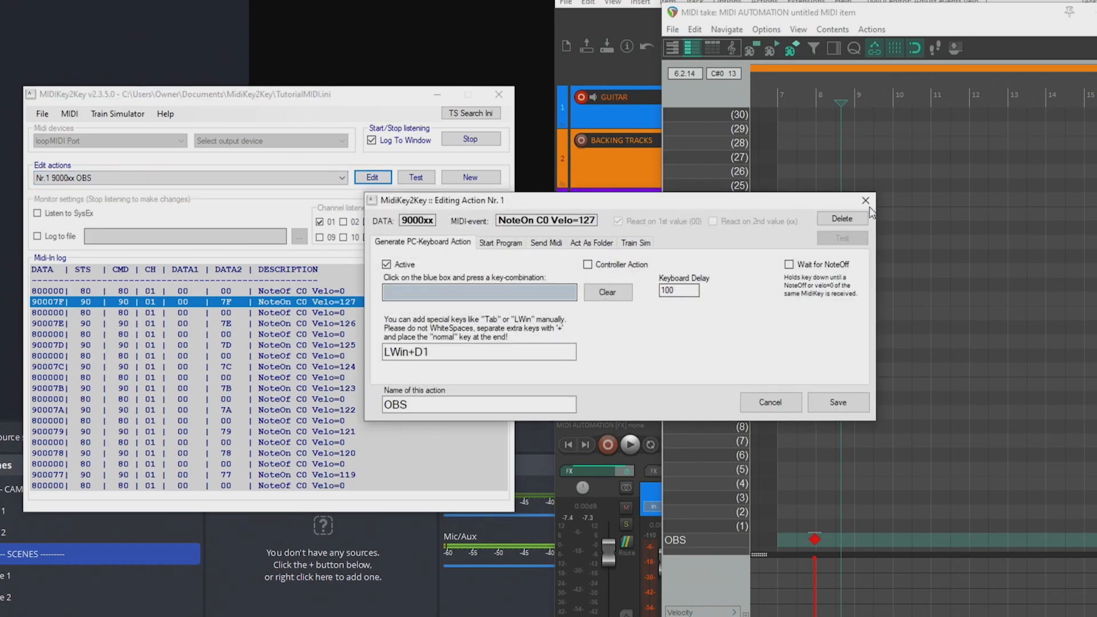
left_click(864, 201)
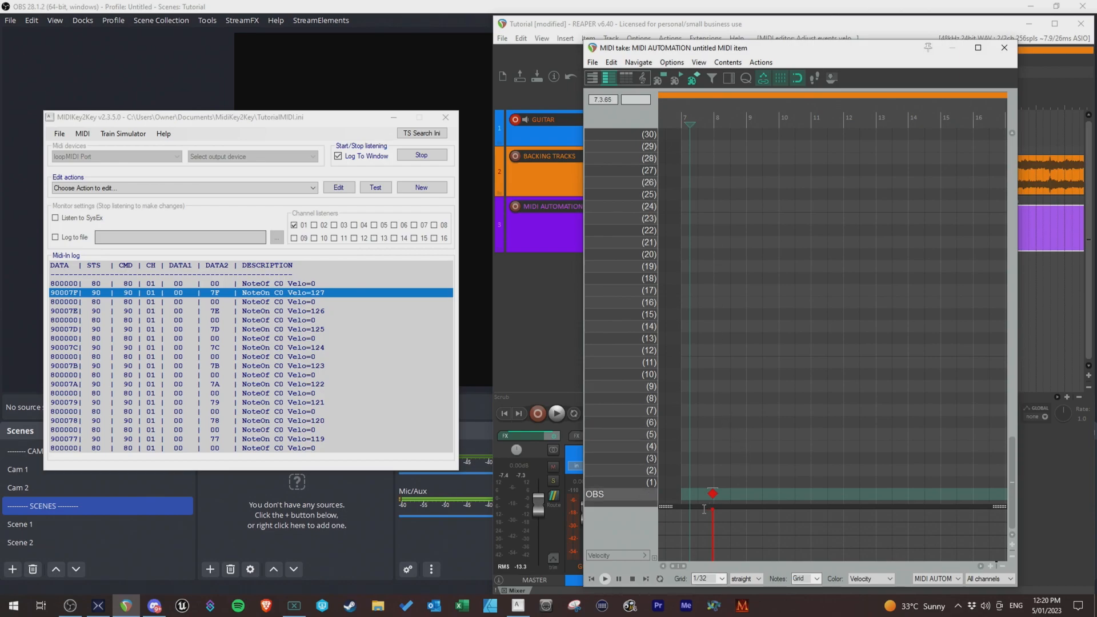
Test the OBS action by playing from bar 7 and triggering the note directly, returning to REAPER after each switch
left_click(691, 124)
key("space")
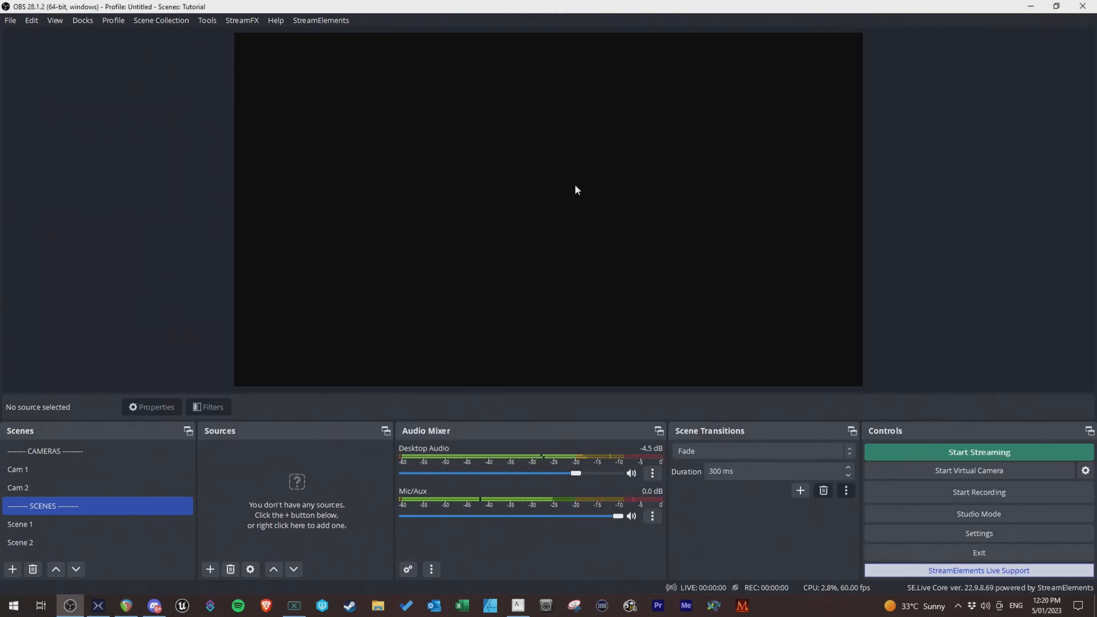
left_click(126, 606)
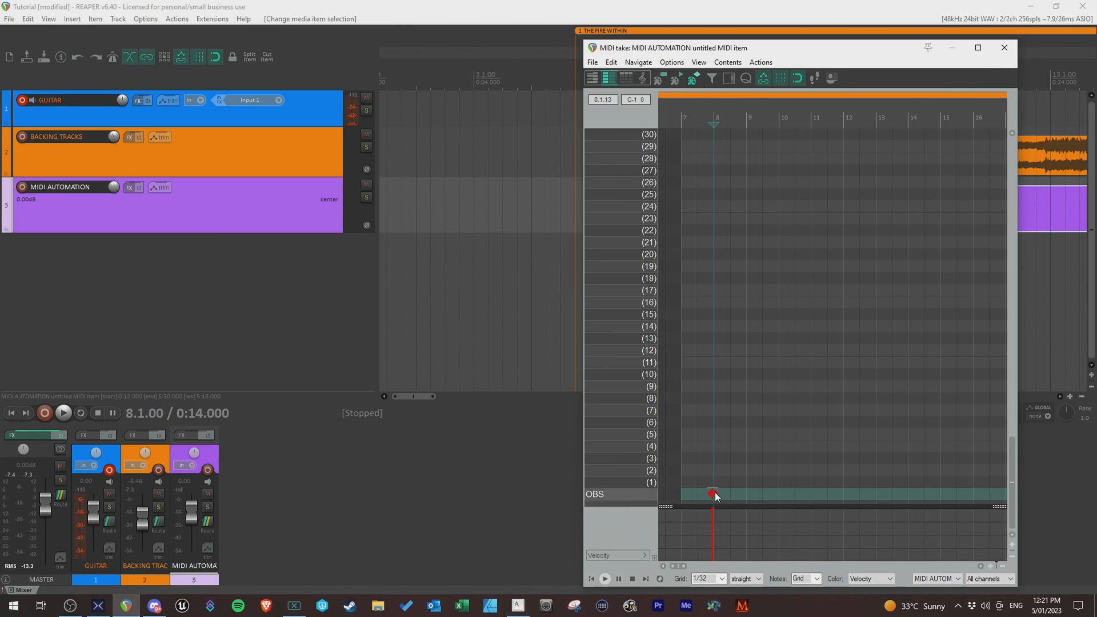
key("alt+Tab")
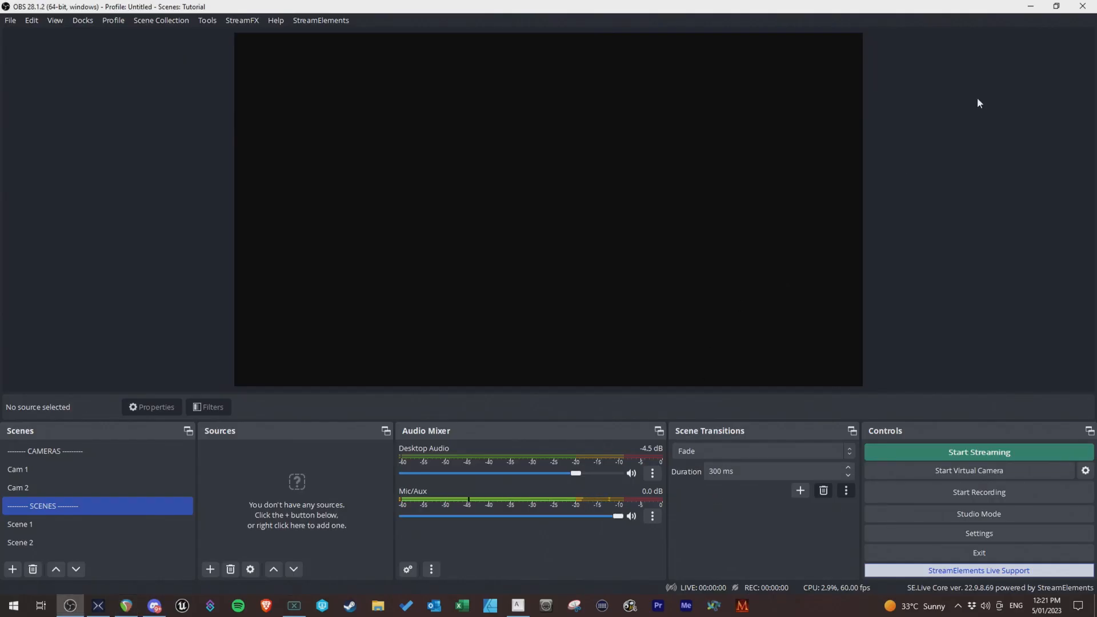
left_click(1029, 6)
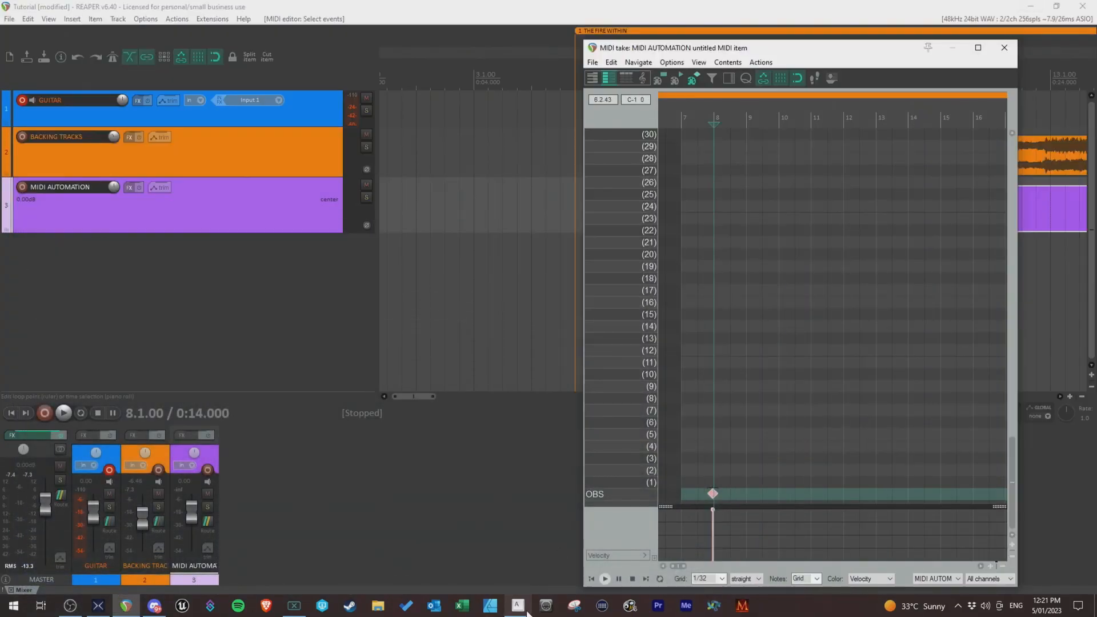
Stop MIDIKey2Key listening, move the OBS note to the MIDI item's start at bar 7, and close the MIDI editor
left_click(519, 608)
left_click(417, 157)
left_click_drag(712, 492, 681, 502)
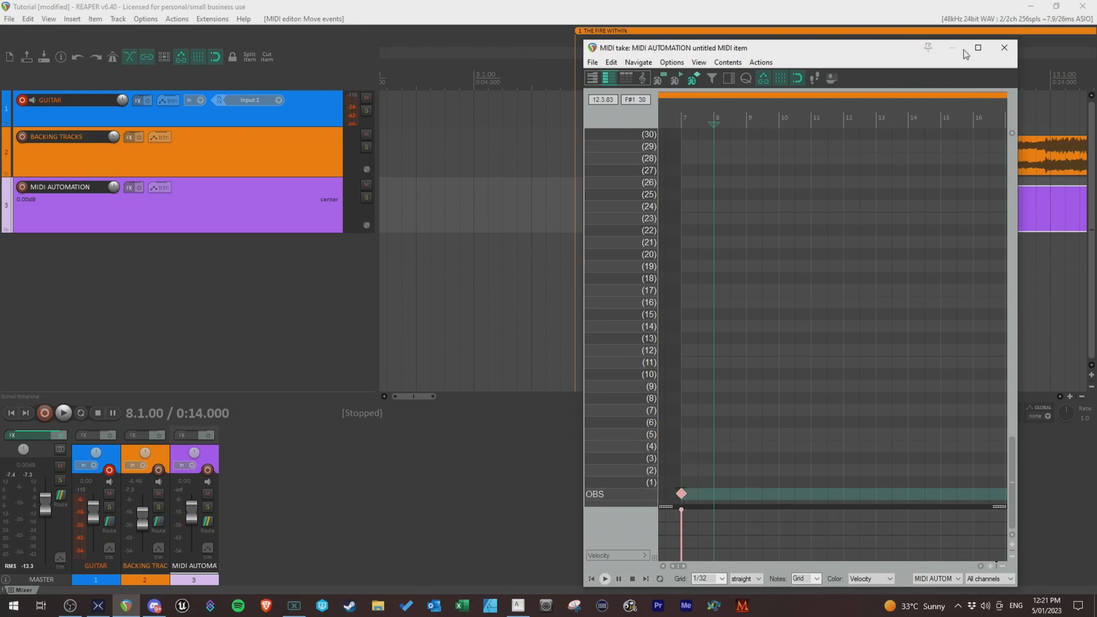
left_click_drag(787, 54, 664, 76)
left_click(881, 69)
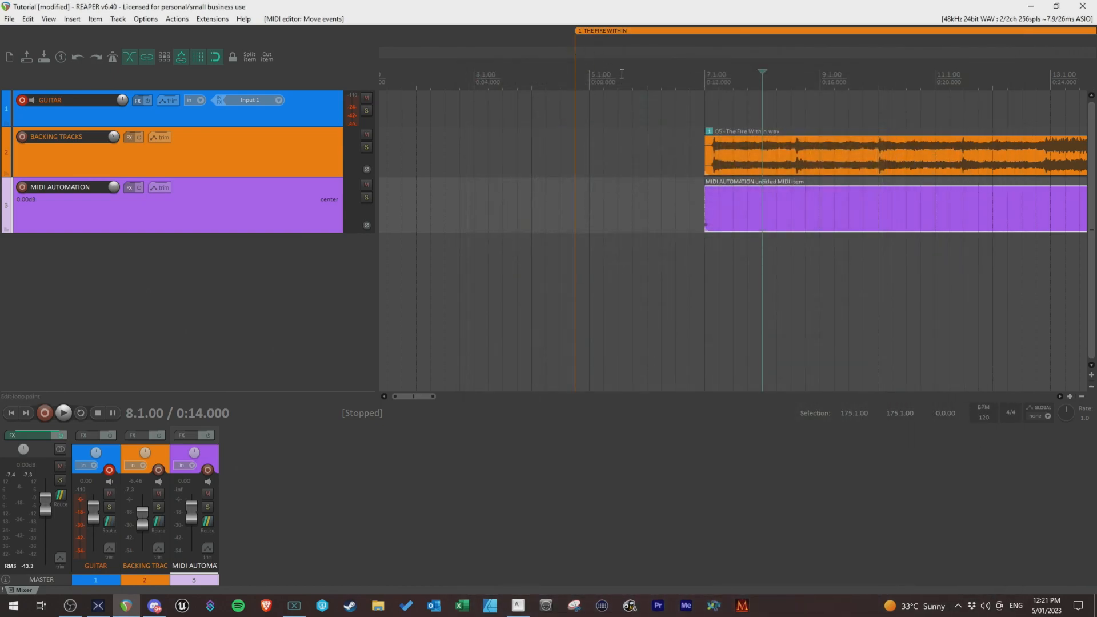
Play the song from about bar 6 and from the start of the THE FIRE WITHIN region with MIDIKey2Key not listening
left_click(645, 79)
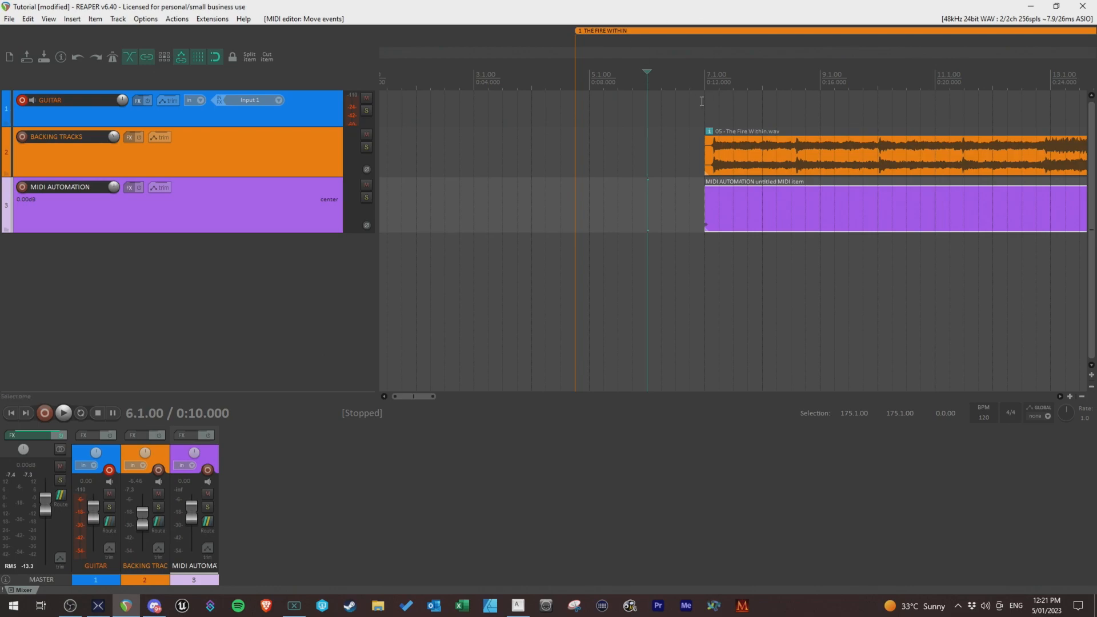
left_click(656, 77)
key("space")
key("space")
left_click(575, 91)
key("space")
key("space")
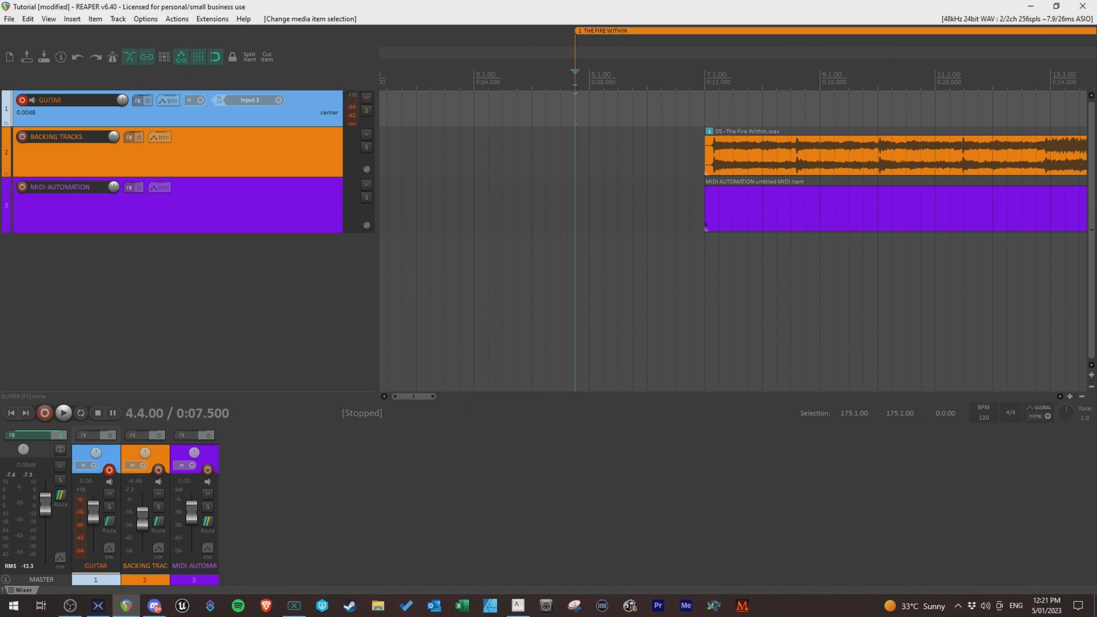
key("space")
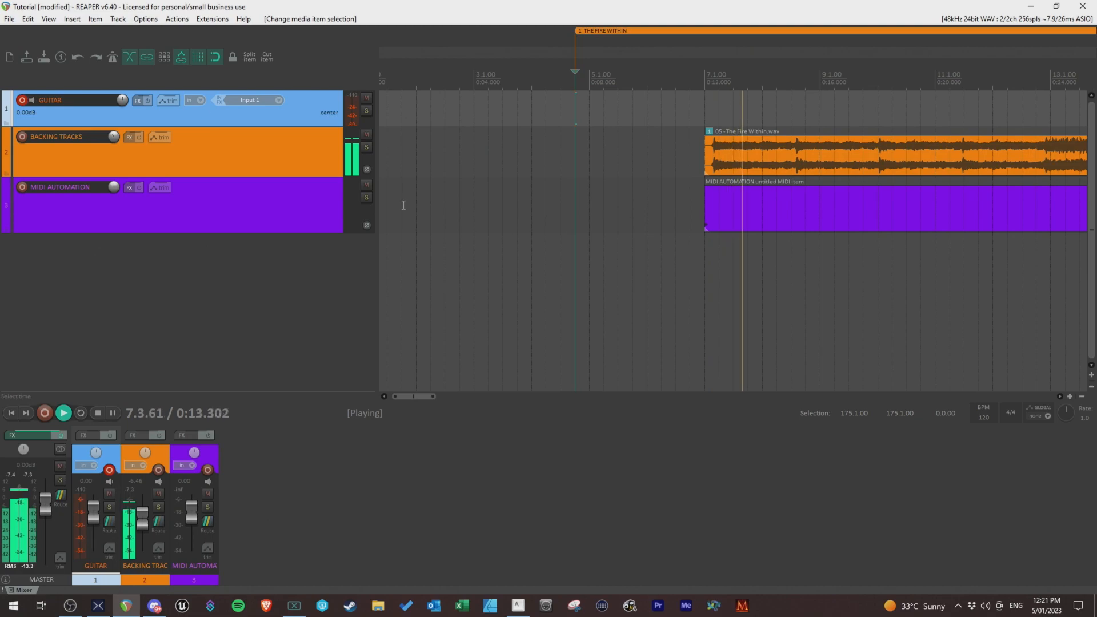
key("space")
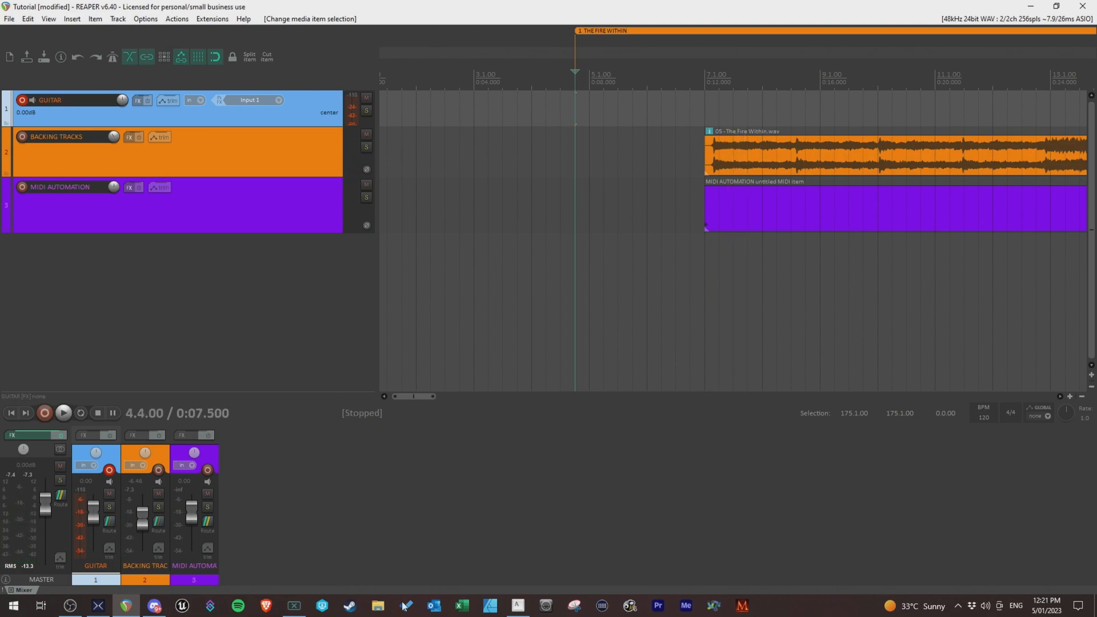
Resume MIDIKey2Key listening, test the switch to OBS by playing from the region start, and return to REAPER to stop playback
left_click(517, 606)
left_click(419, 155)
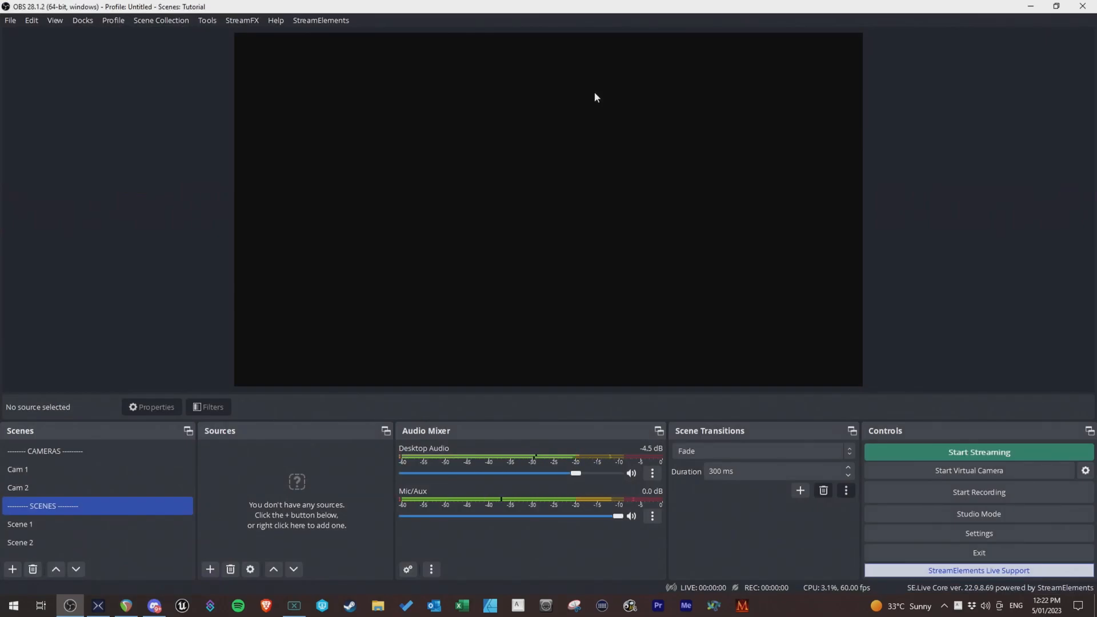
left_click(1030, 8)
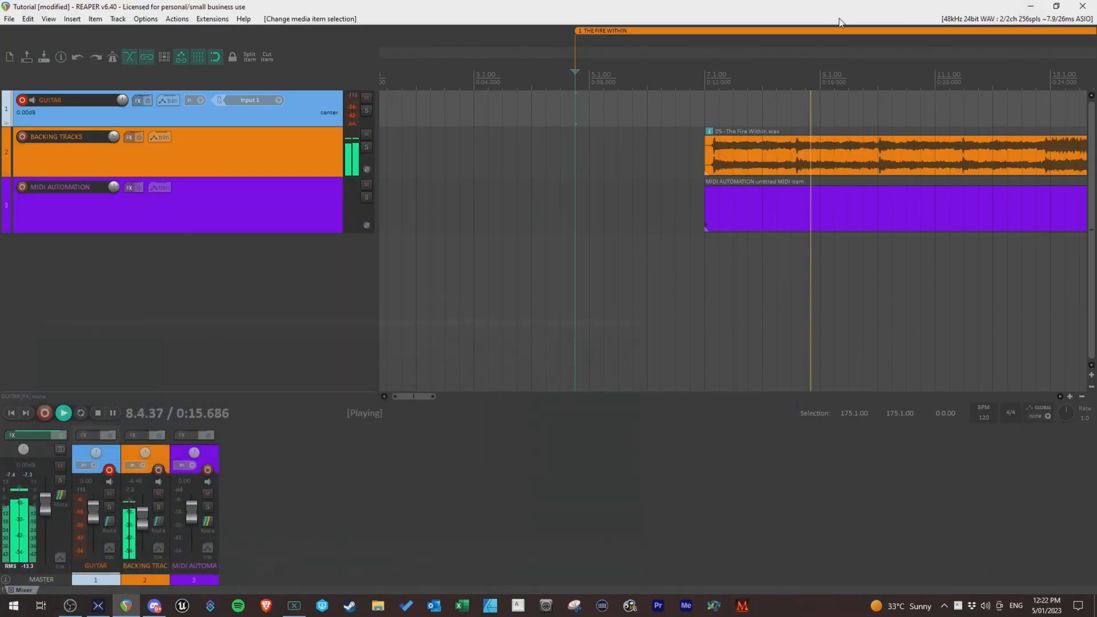
key("space")
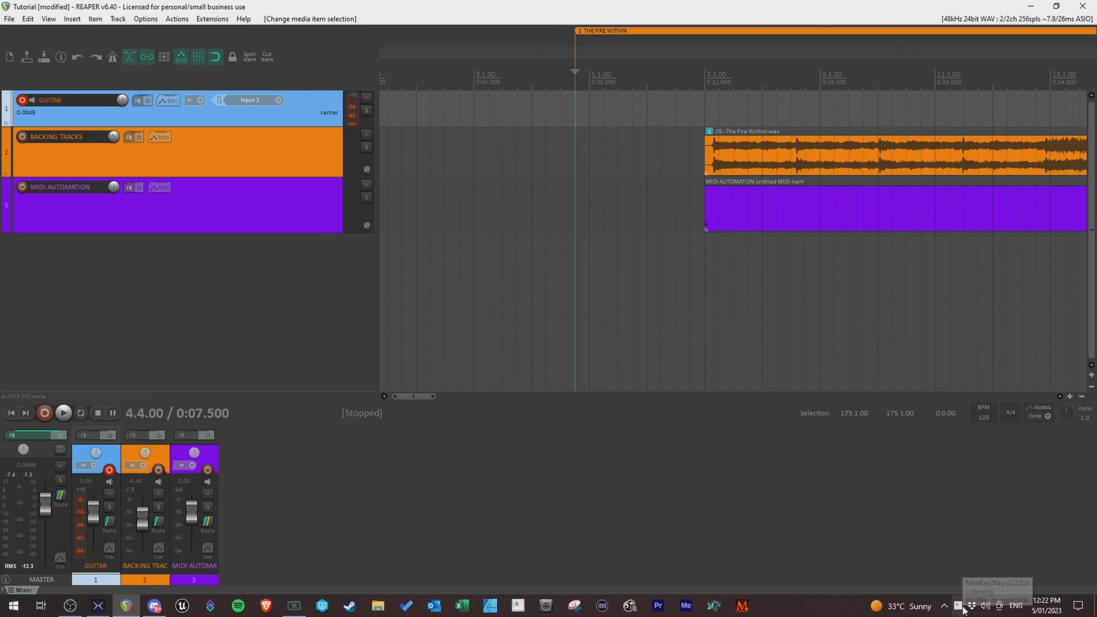
Dismiss the second MidiKey2Key launch and stop the running instance from listening on loopMIDI Port
left_click(518, 607)
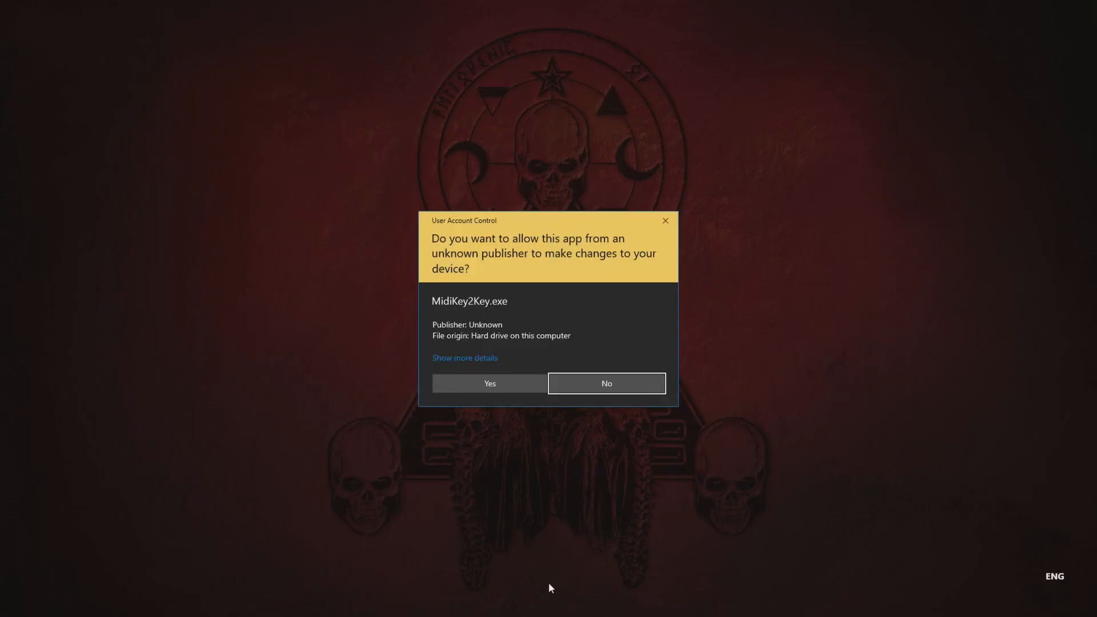
left_click(666, 220)
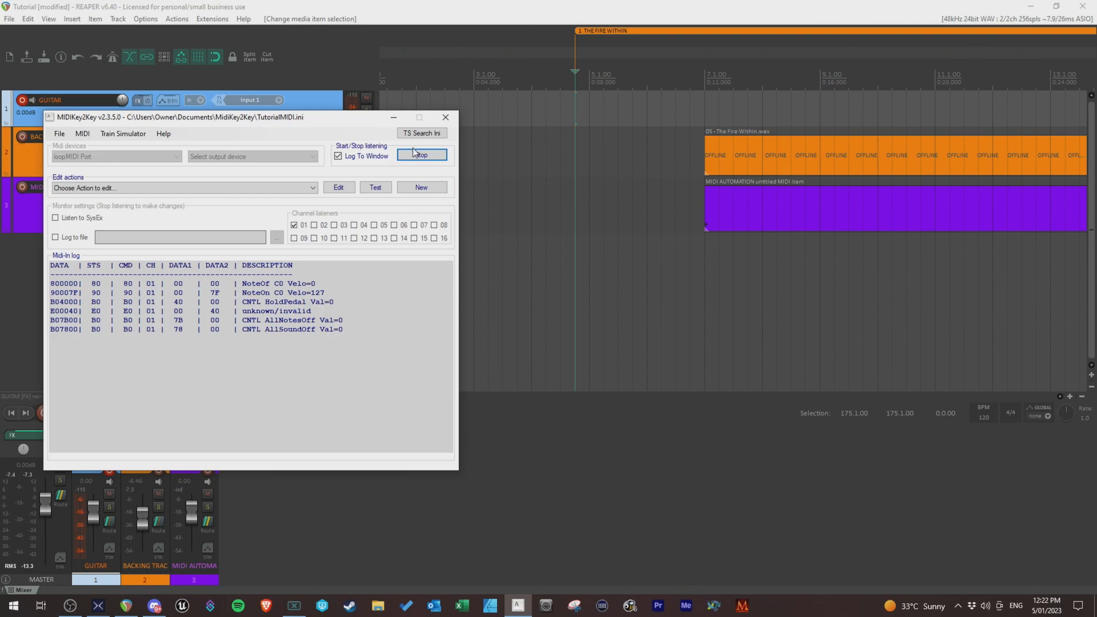
left_click(418, 157)
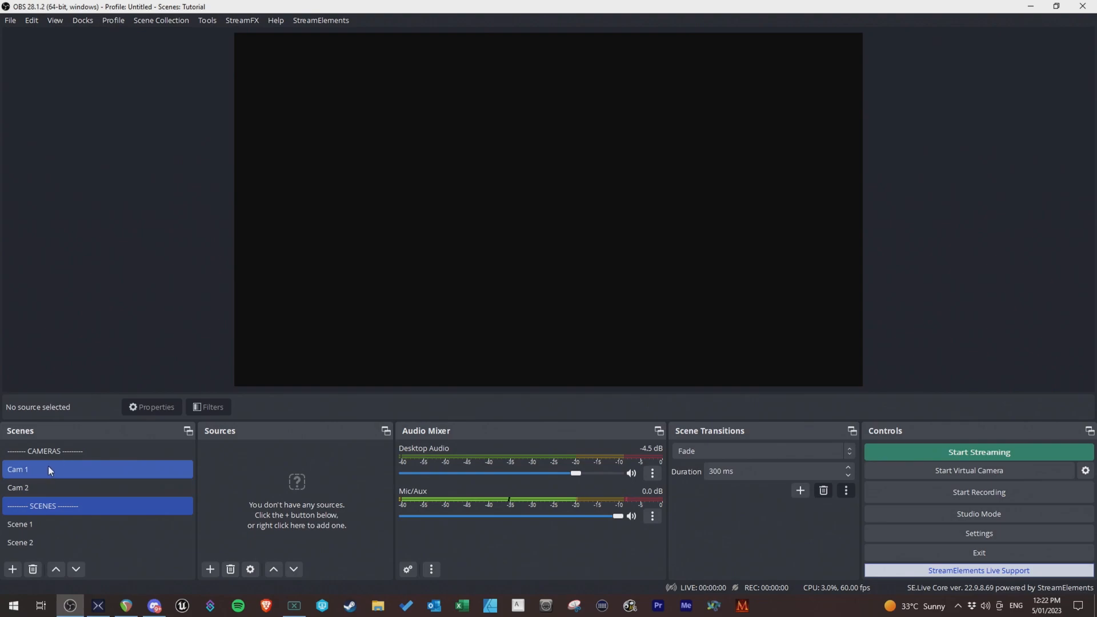
Switch to OBS and preview the Cam 2, Cam 1, Scene 1 and Scene 2 scenes, ending on Scene 1
left_click(66, 486)
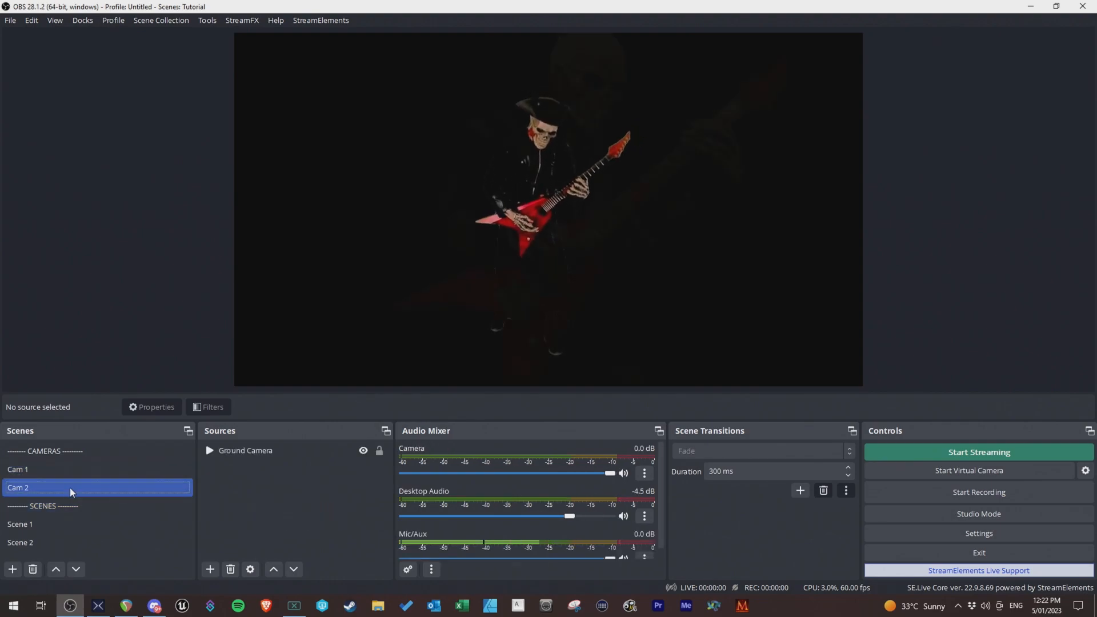
left_click(96, 468)
left_click(95, 525)
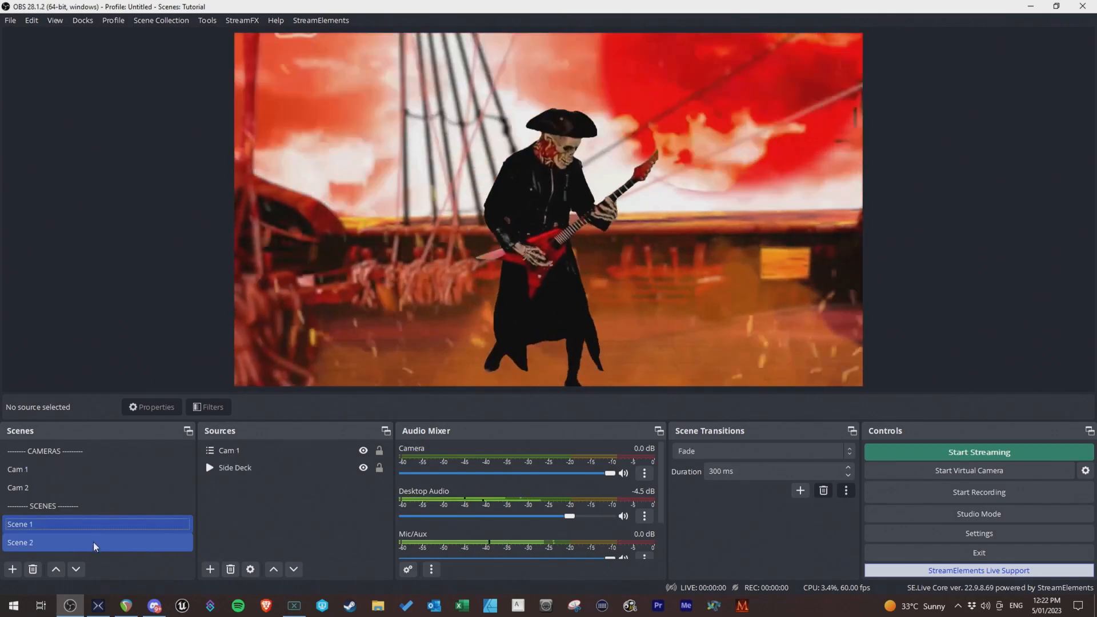
left_click(94, 541)
left_click(68, 528)
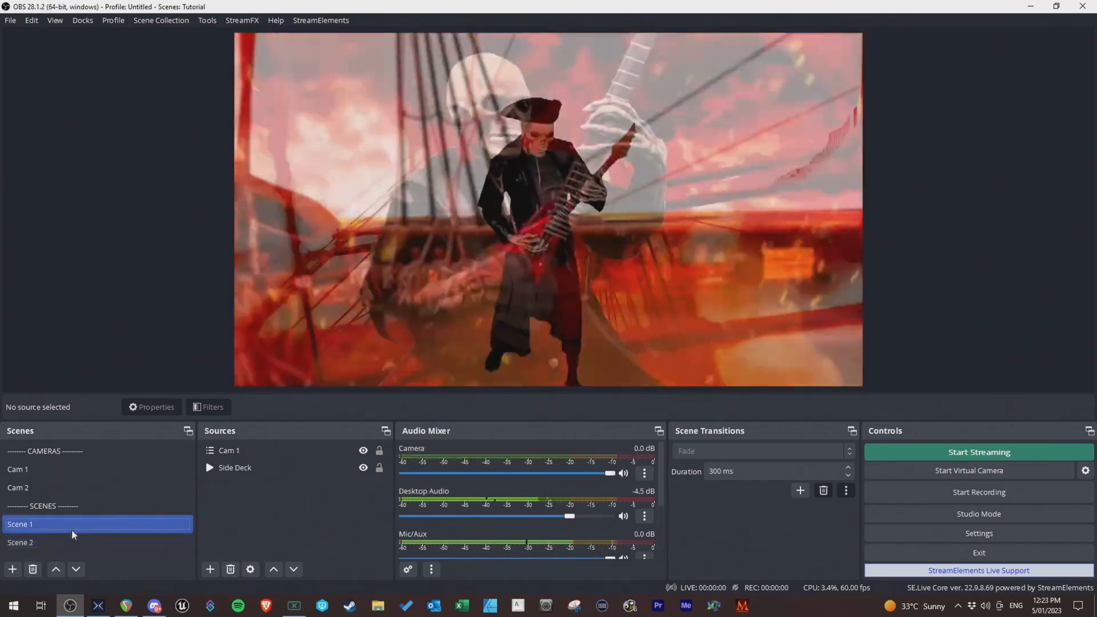
Inspect the sources used in Scene 1, Cam 1 and Cam 2, and return to Scene 1
left_click(255, 450)
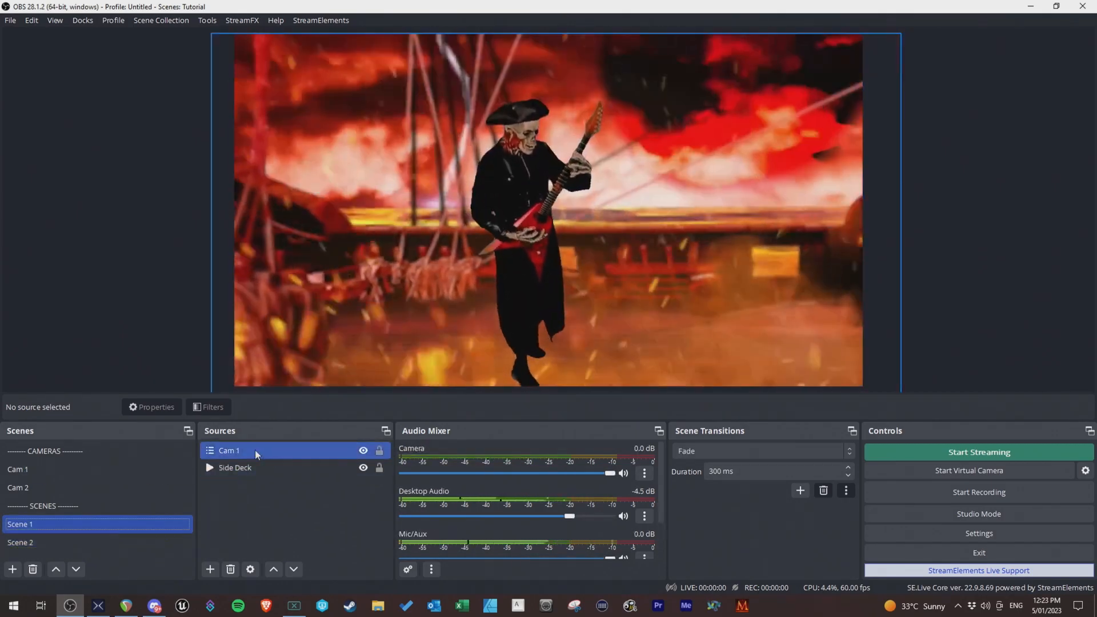
left_click(115, 469)
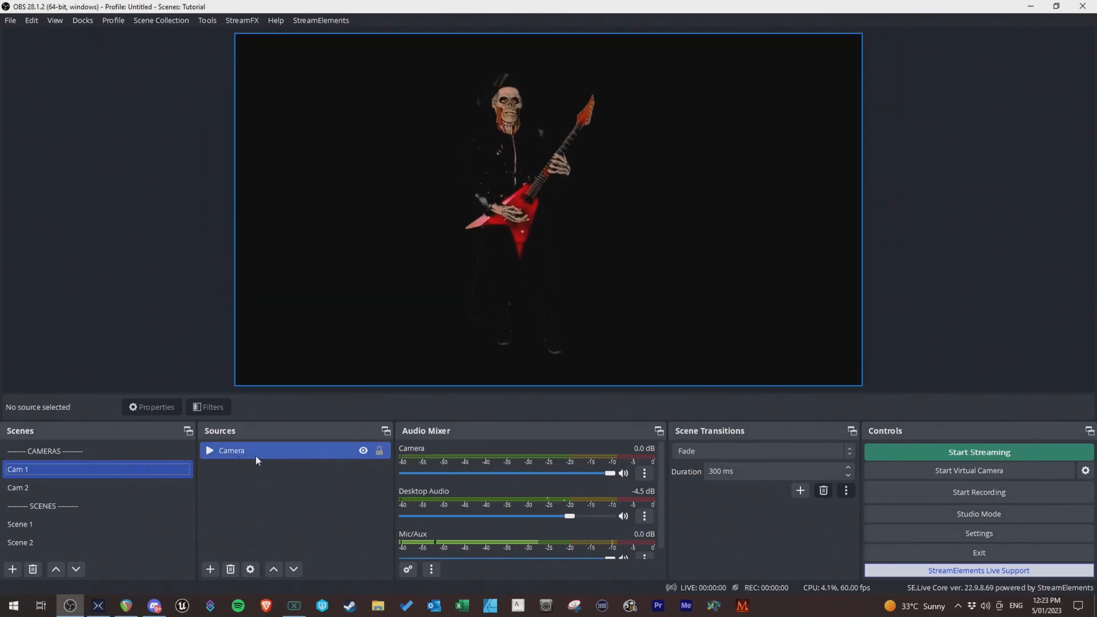
left_click(104, 487)
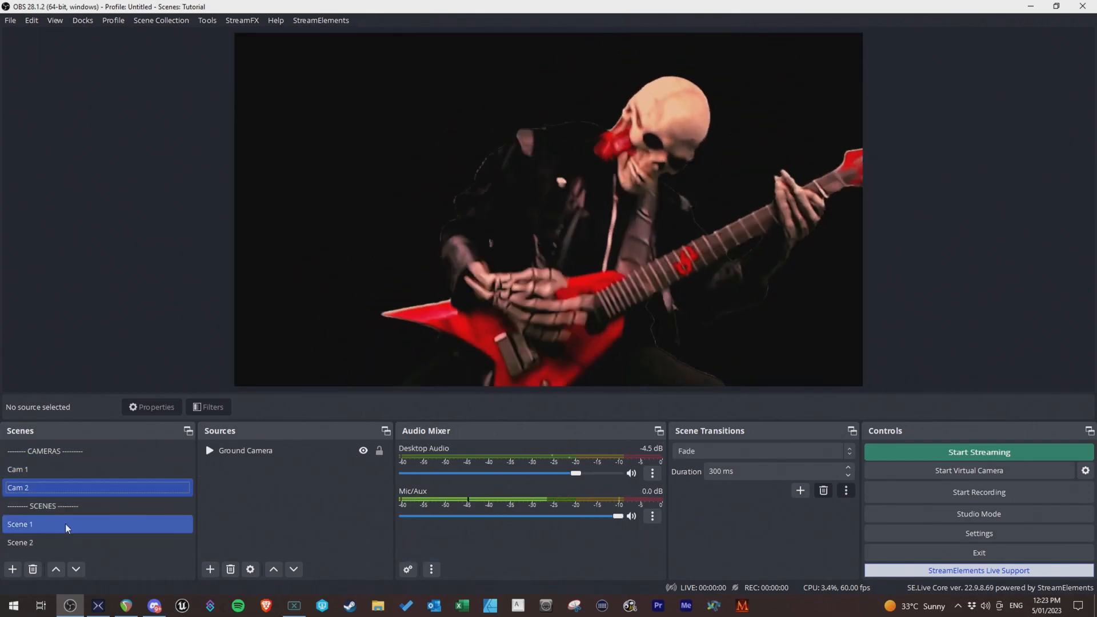
left_click(65, 523)
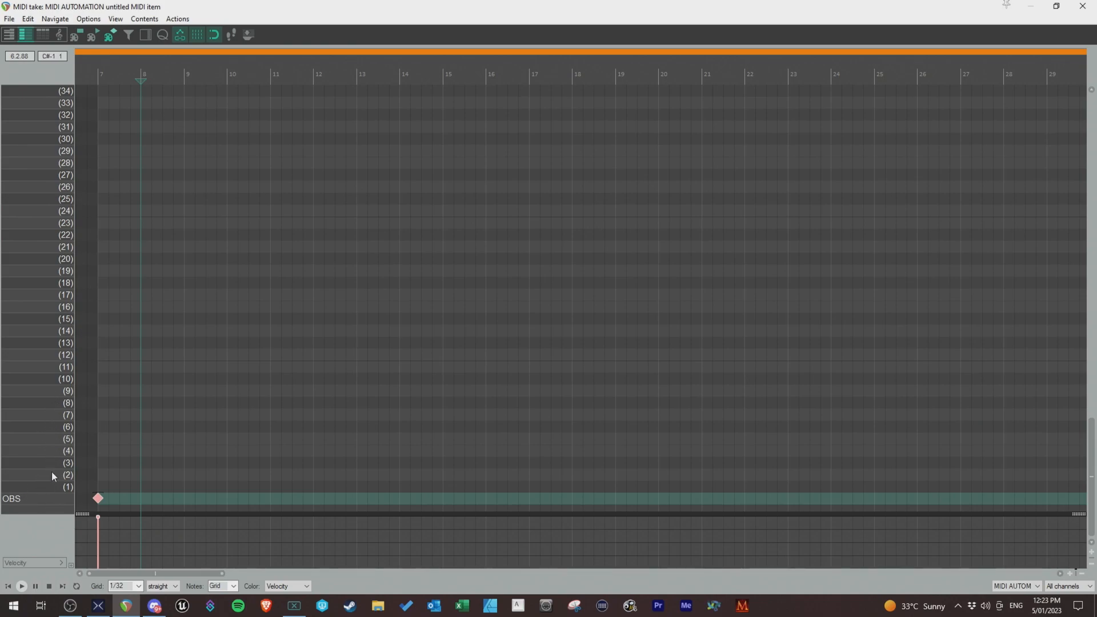
In REAPER's MIDI editor, name note row 10 SCENE 1 and note row 11 SCENE 2
double_click(35, 380)
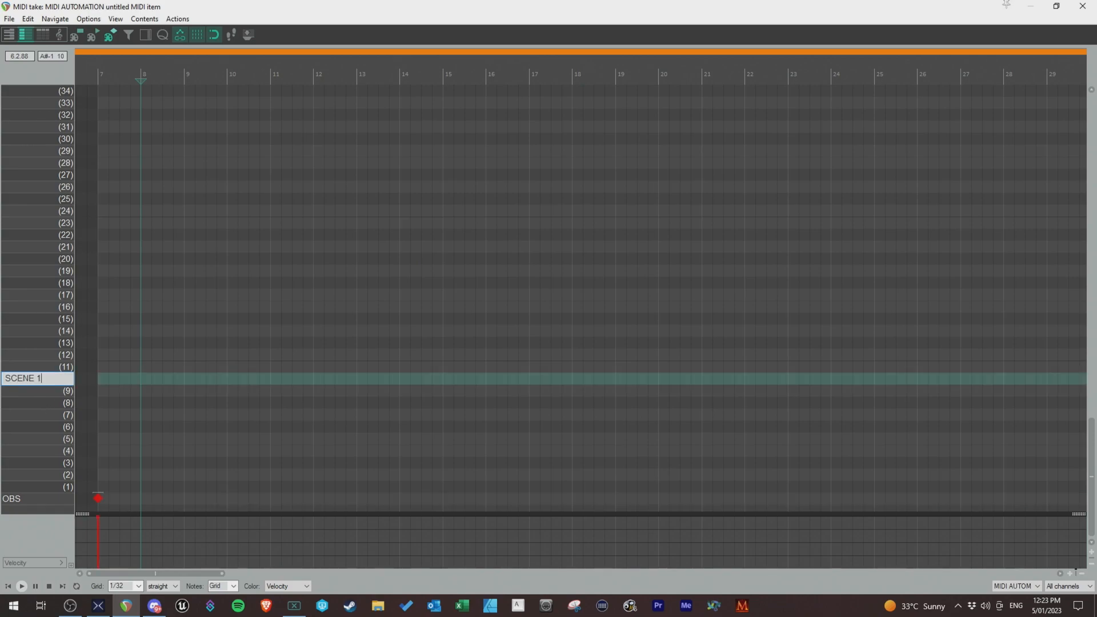
double_click(36, 368)
type("SCENE 2")
key("Return")
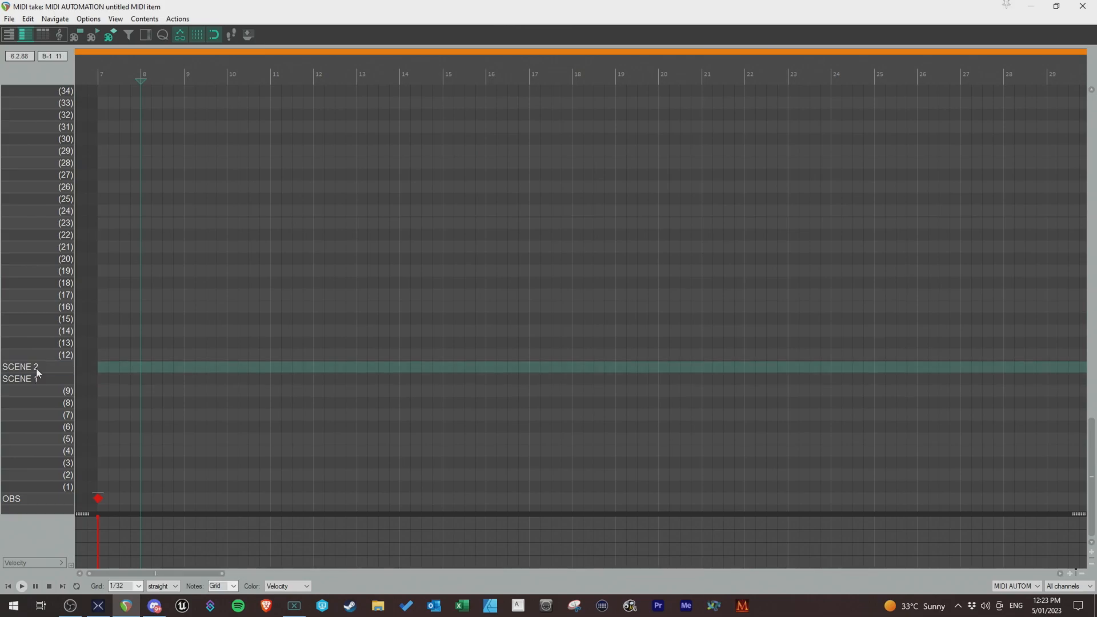
Bring up MIDIKey2Key beside the MIDI editor, start it listening on loopMIDI Port, and trigger the SCENE 1 and SCENE 2 notes
double_click(741, 8)
left_click(958, 605)
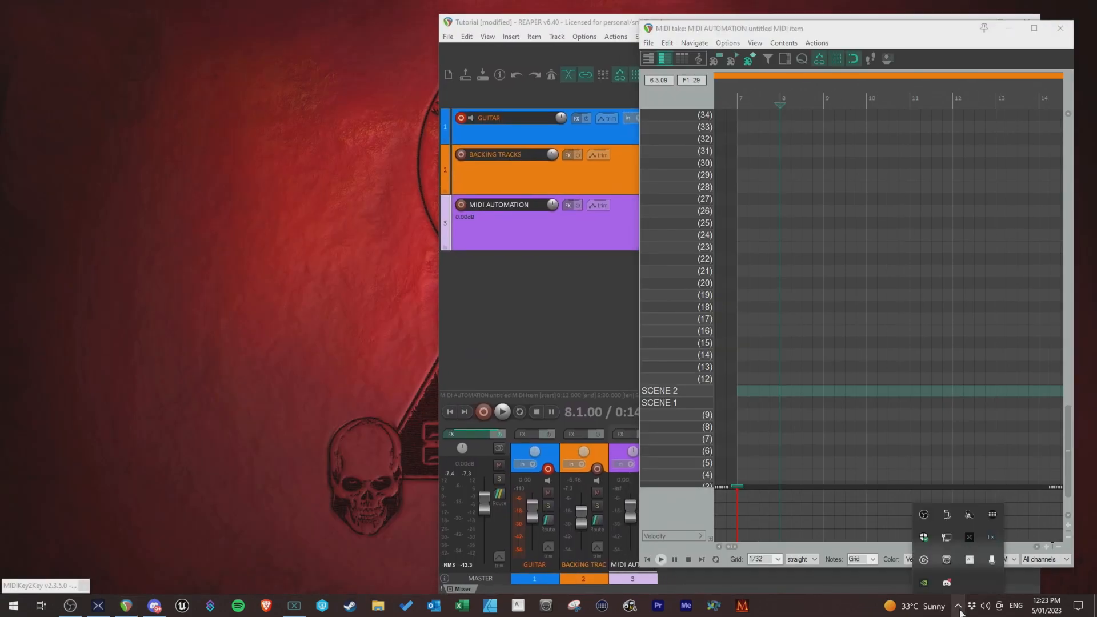
left_click(27, 584)
left_click(32, 503)
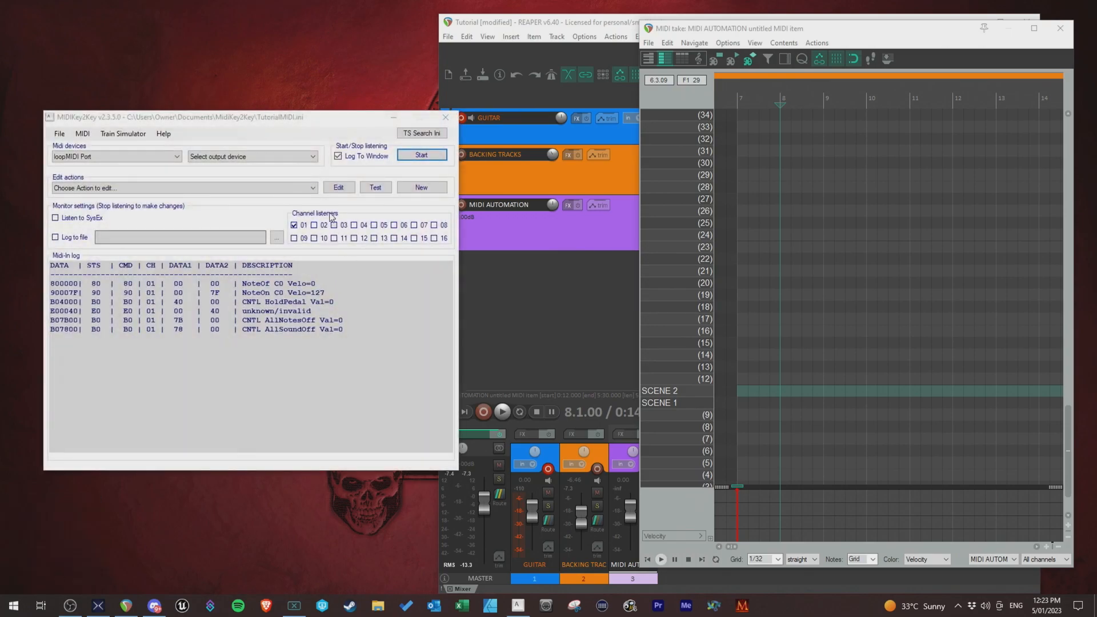
left_click(420, 157)
left_click(710, 403)
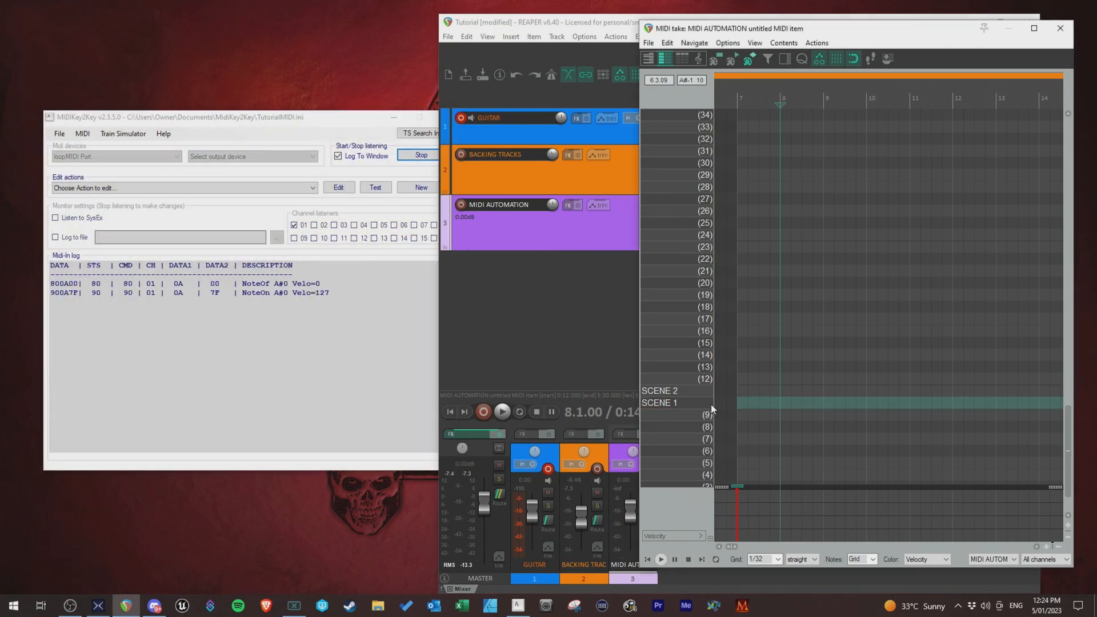
left_click(708, 393)
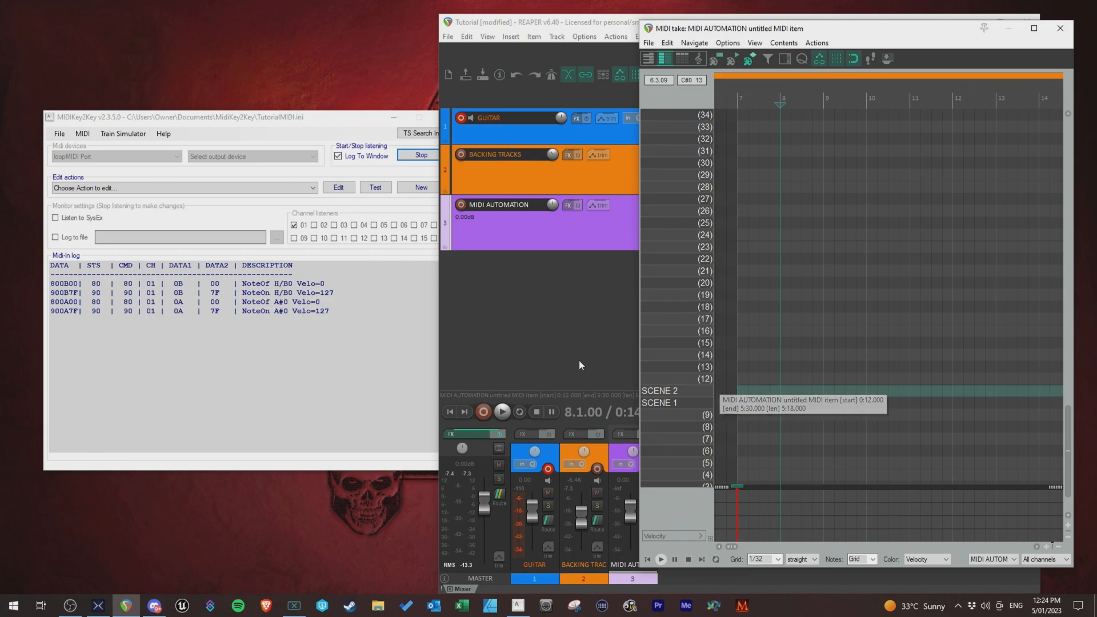
Assign Shift+1 to the logged NoteOn A#0 event and save the action under the name SCENE 1
double_click(315, 311)
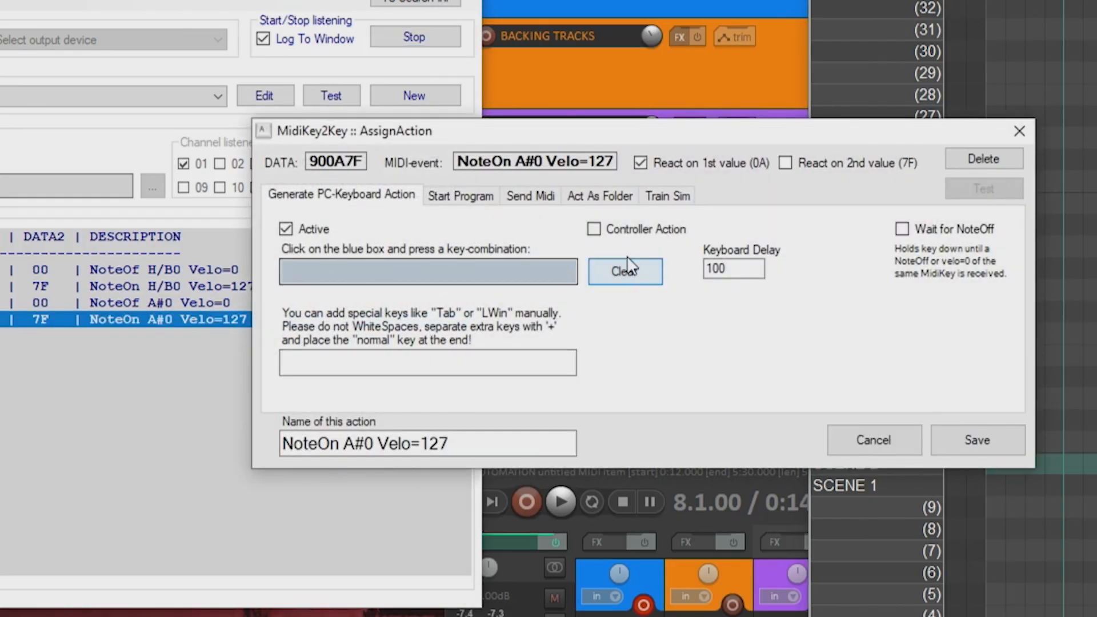
left_click(358, 278)
key("shift+1")
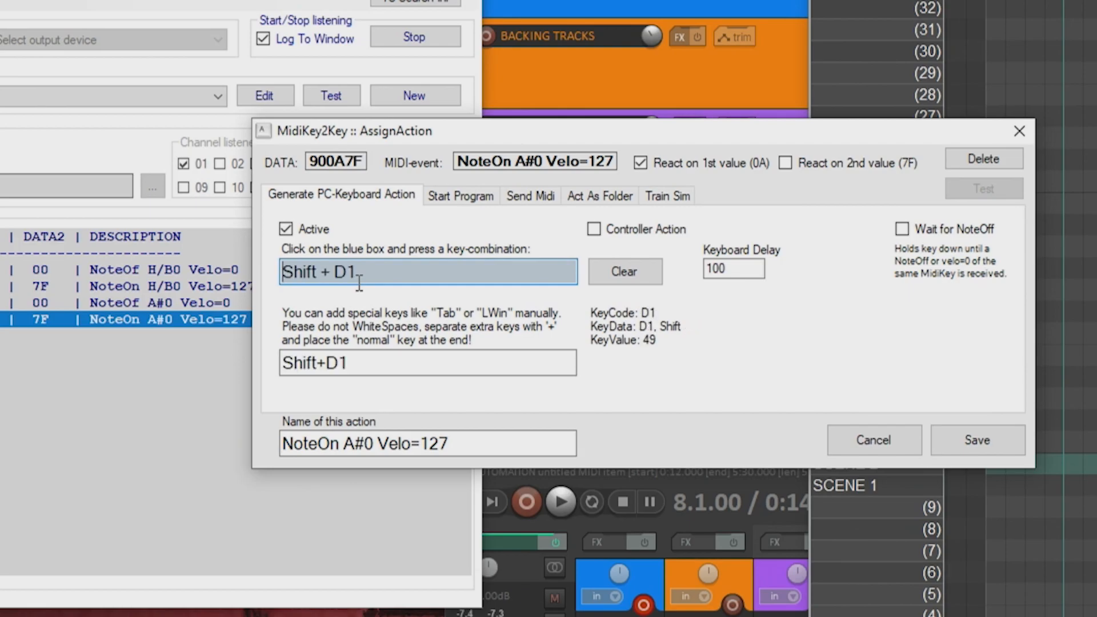
type("S")
type("CENE 1")
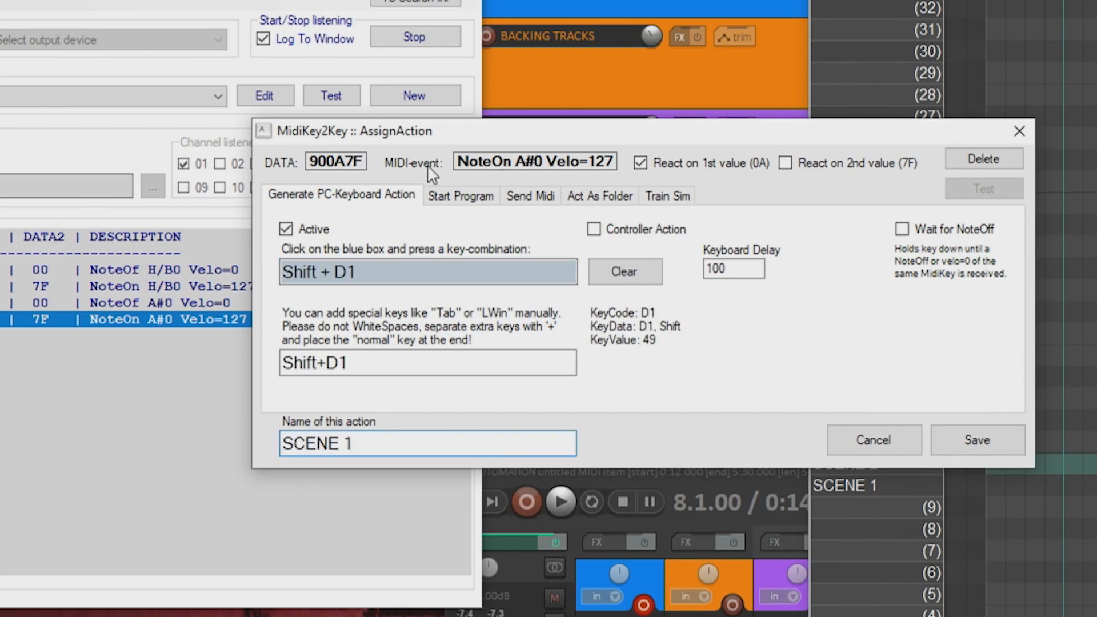
left_click(995, 447)
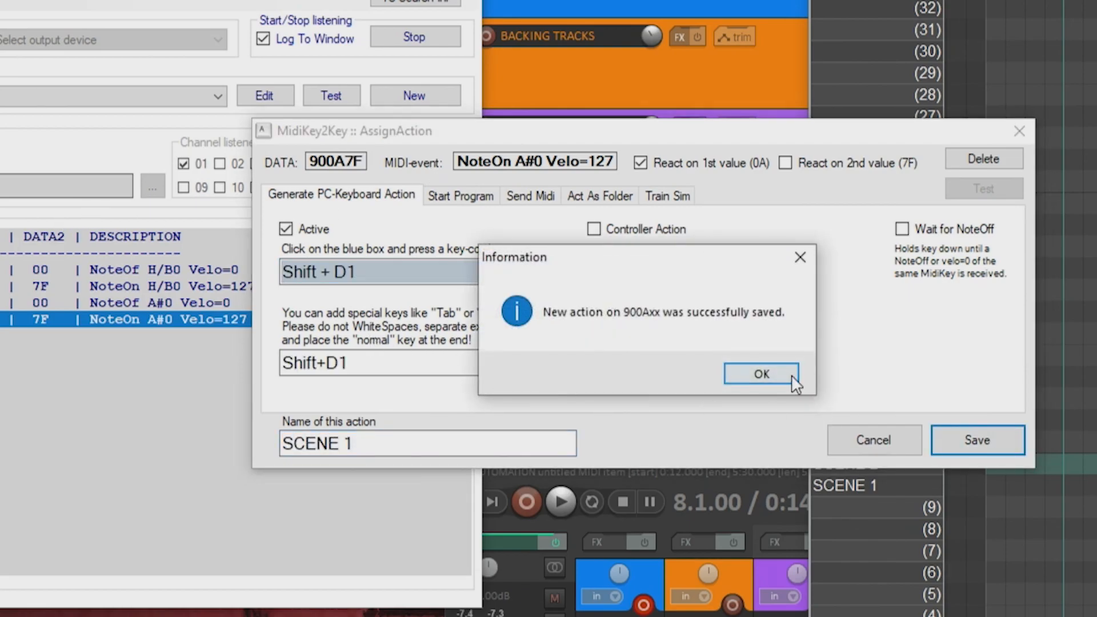
left_click(763, 373)
Assign Shift+2 to the logged NoteOn H/B0 event, name the action after its scene, and save it
left_click(383, 295)
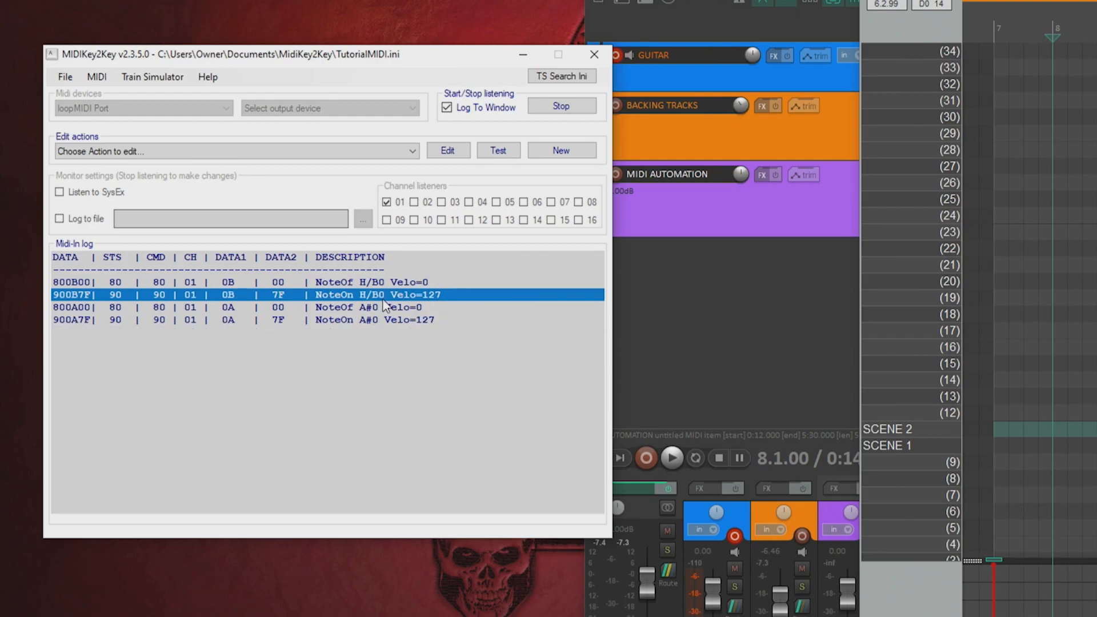
double_click(384, 295)
left_click(578, 284)
key("shift+2")
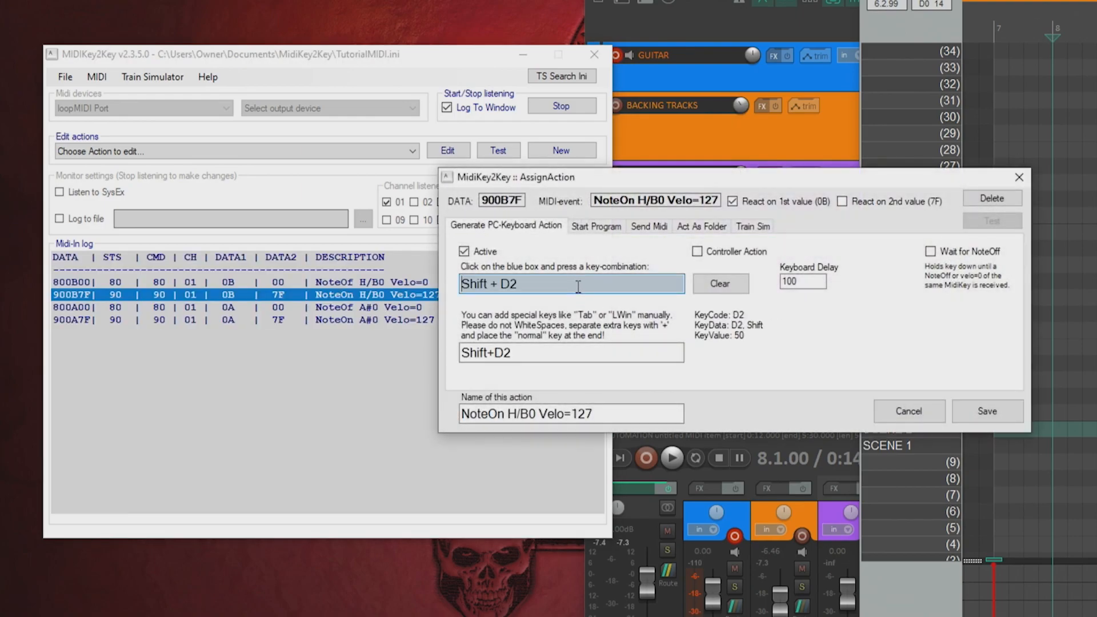
key("Tab")
key("Tab")
type("SCENE")
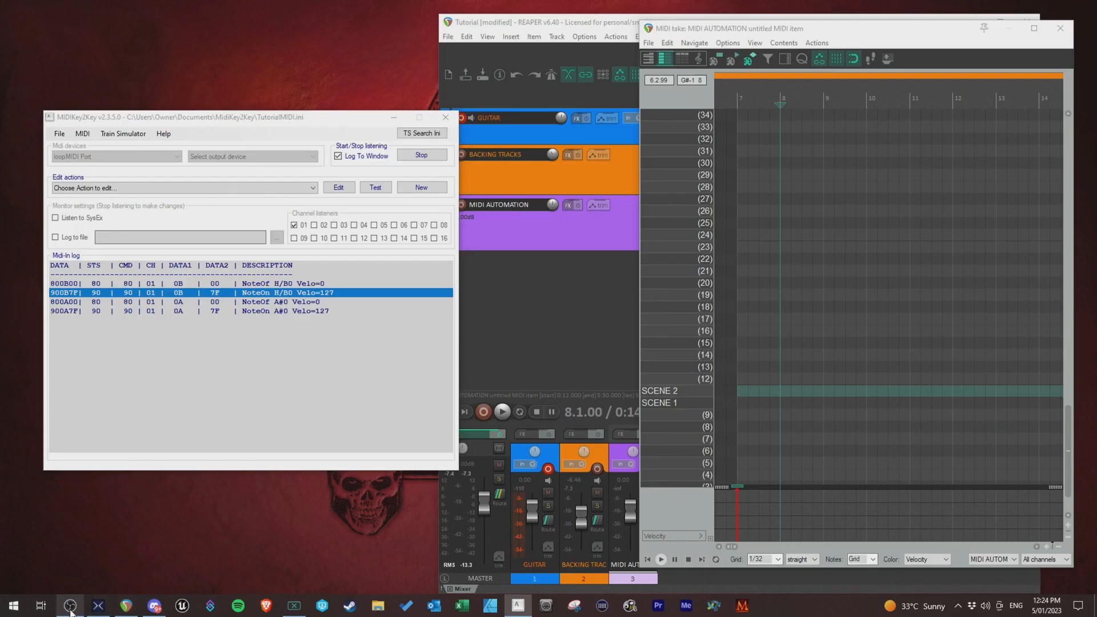
Switch to OBS and set the hotkey for switching to Scene 1 to Shift+1
left_click(70, 610)
left_click(987, 534)
left_click(313, 208)
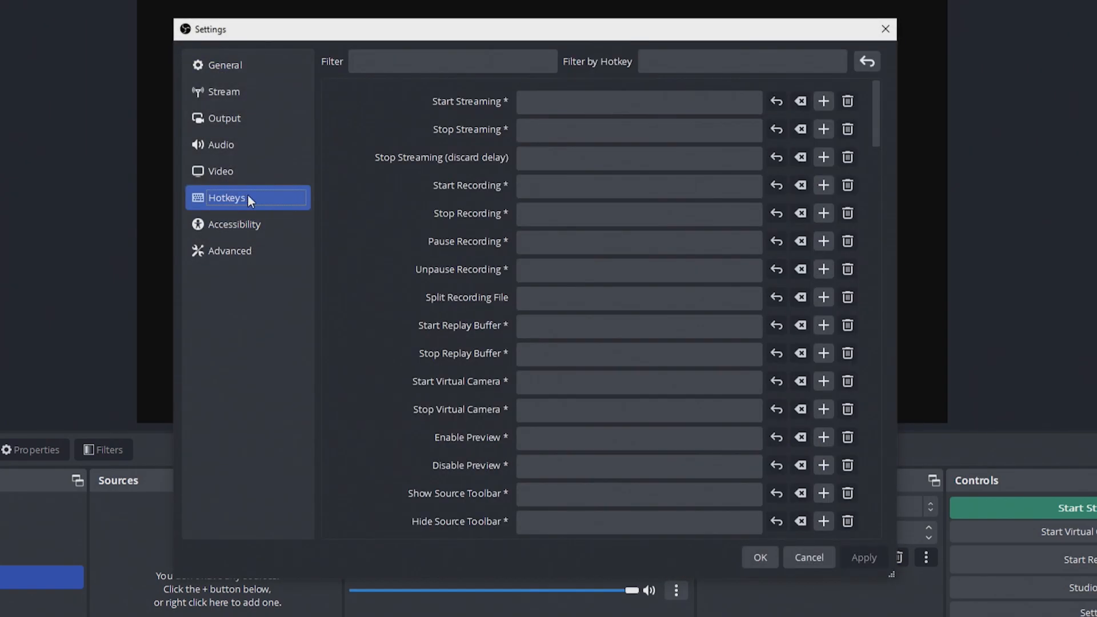
scroll(466, 271, "down", 15)
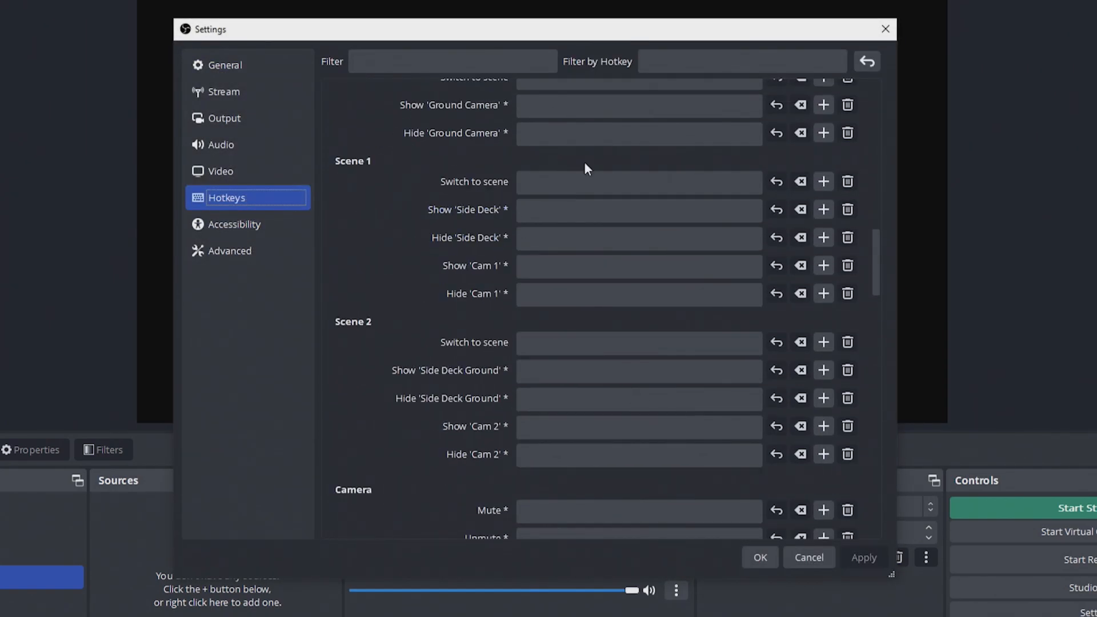
left_click(553, 184)
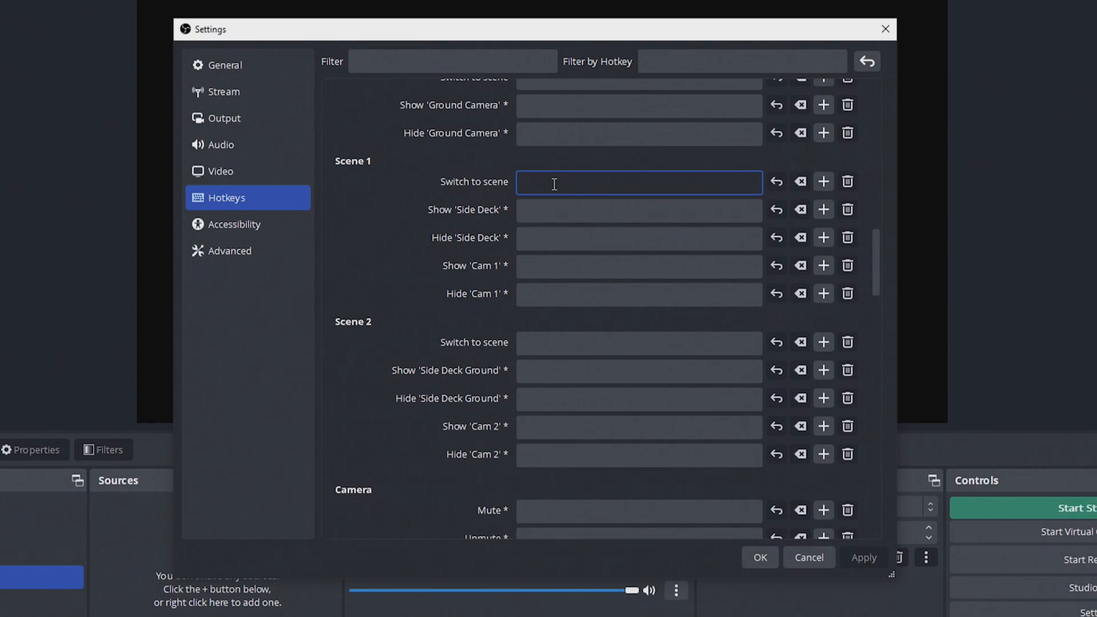
key("shift")
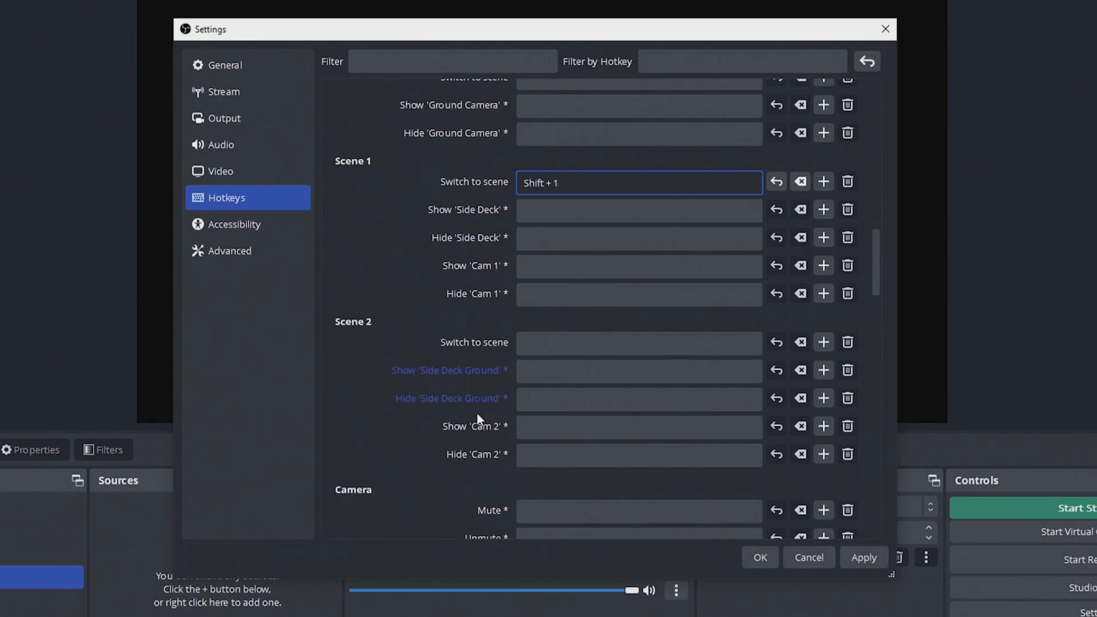
Set the hotkey for switching to Scene 2 to Shift+2 and save the OBS settings
left_click(576, 347)
key("shift")
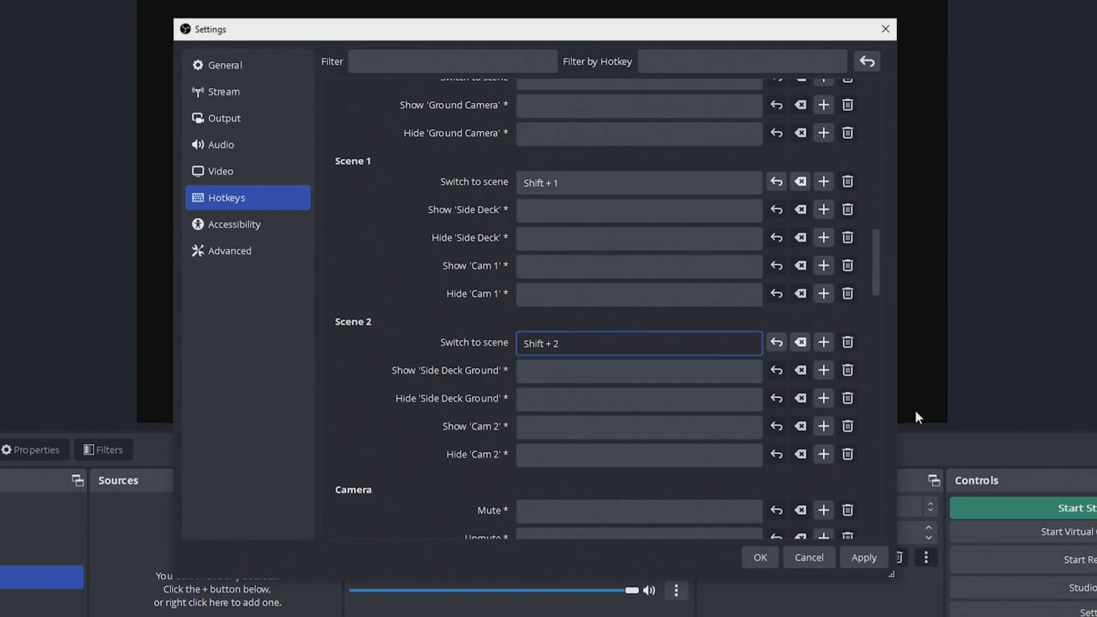
left_click(855, 556)
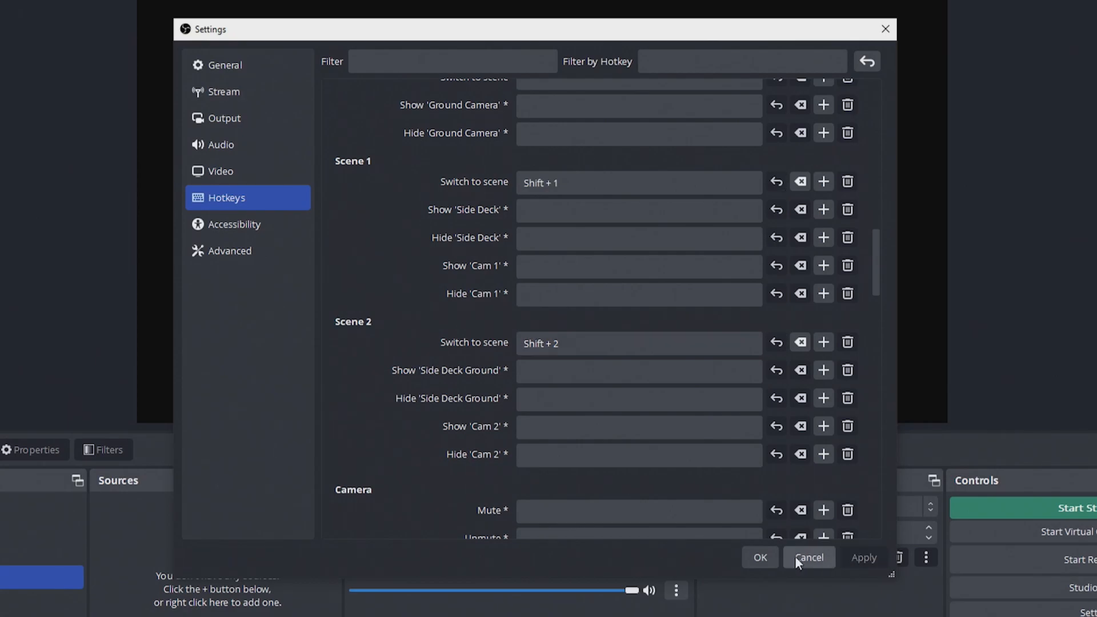
left_click(766, 559)
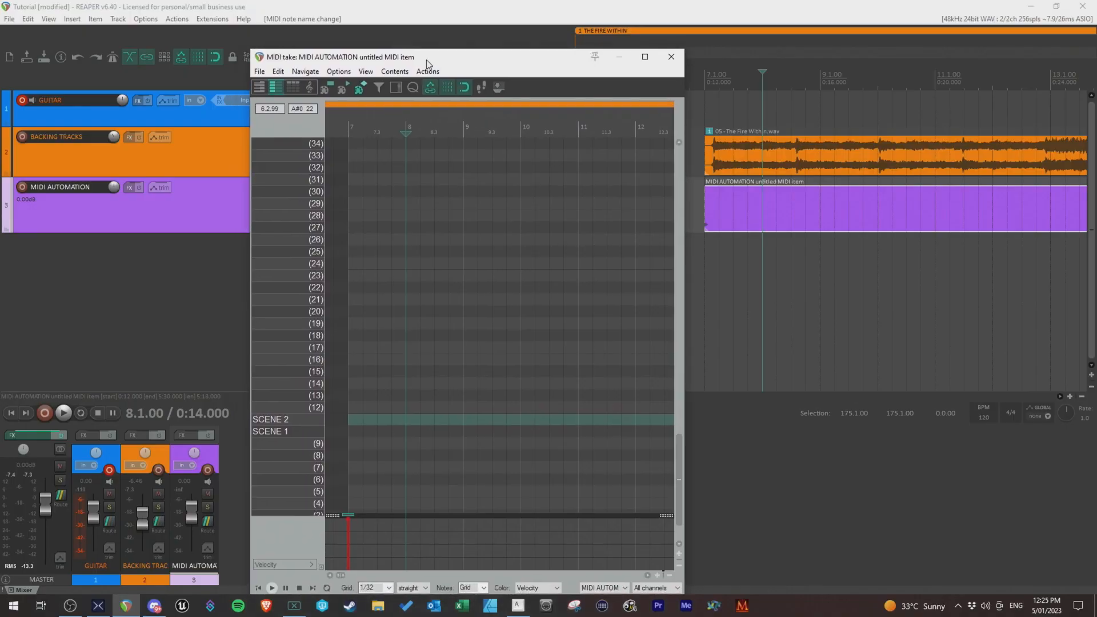
Reposition REAPER's MIDI editor window and stop MIDIKey2Key from listening on loopMIDI Port
left_click_drag(427, 60, 466, 42)
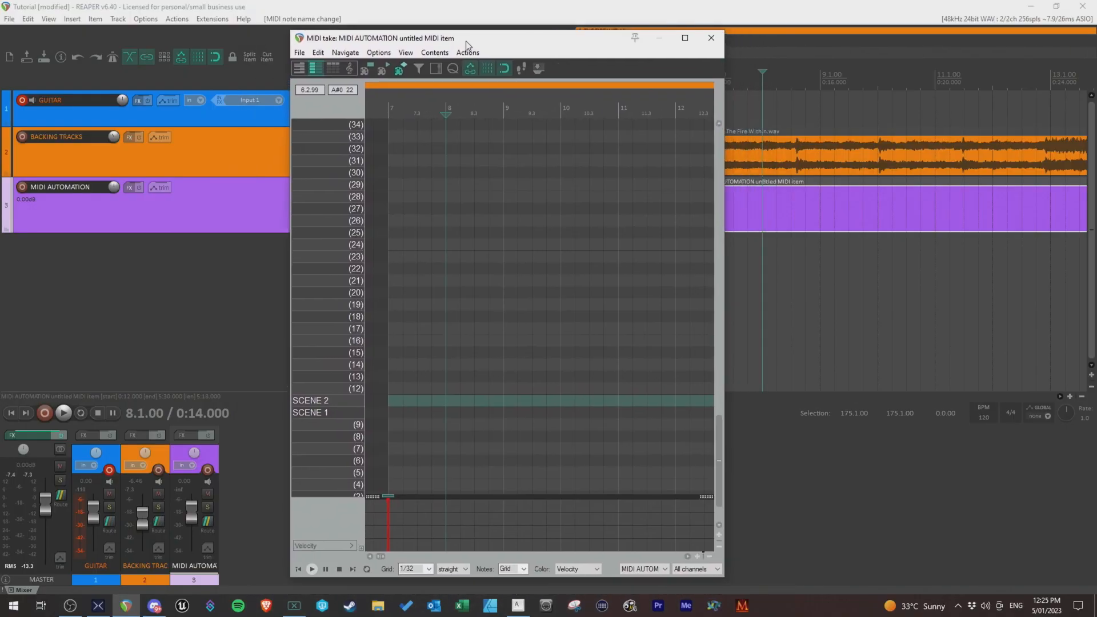
left_click(518, 606)
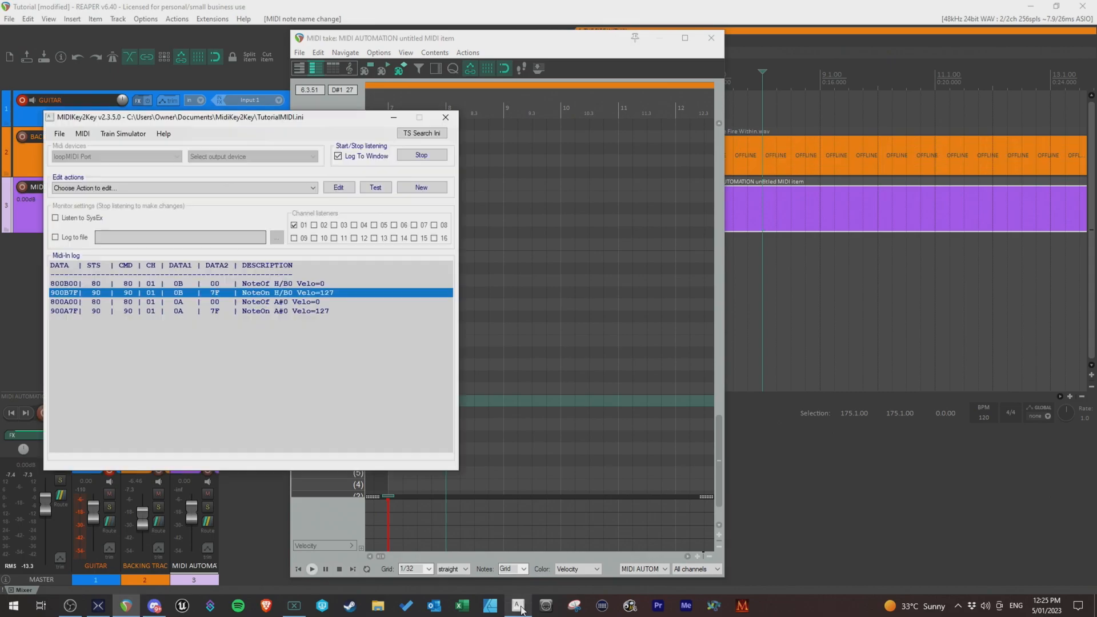
left_click(413, 157)
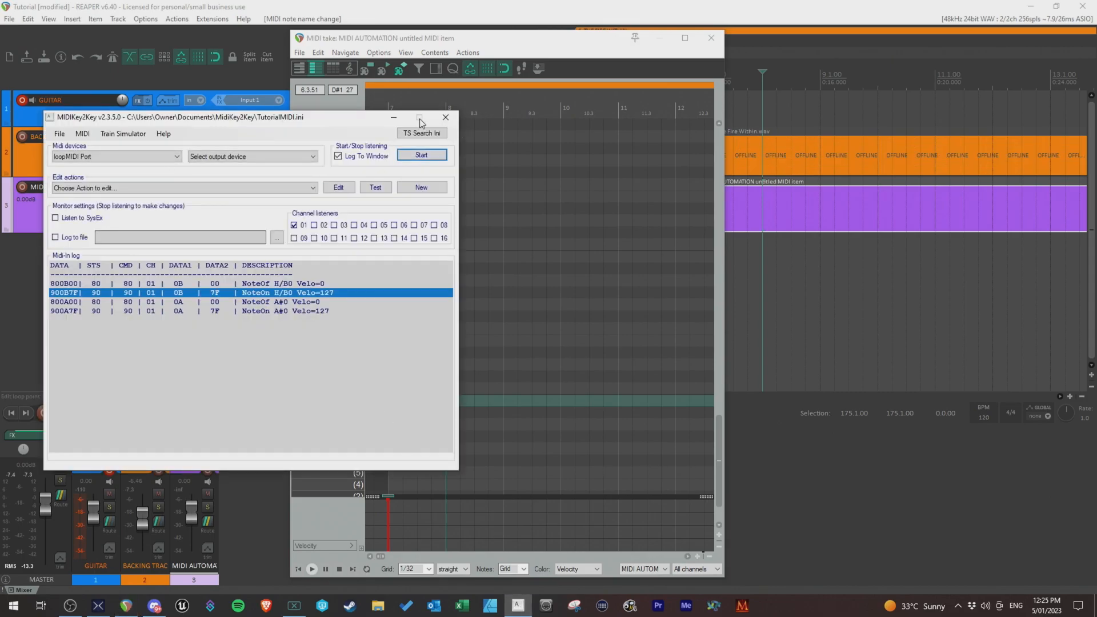
left_click_drag(570, 42, 657, 122)
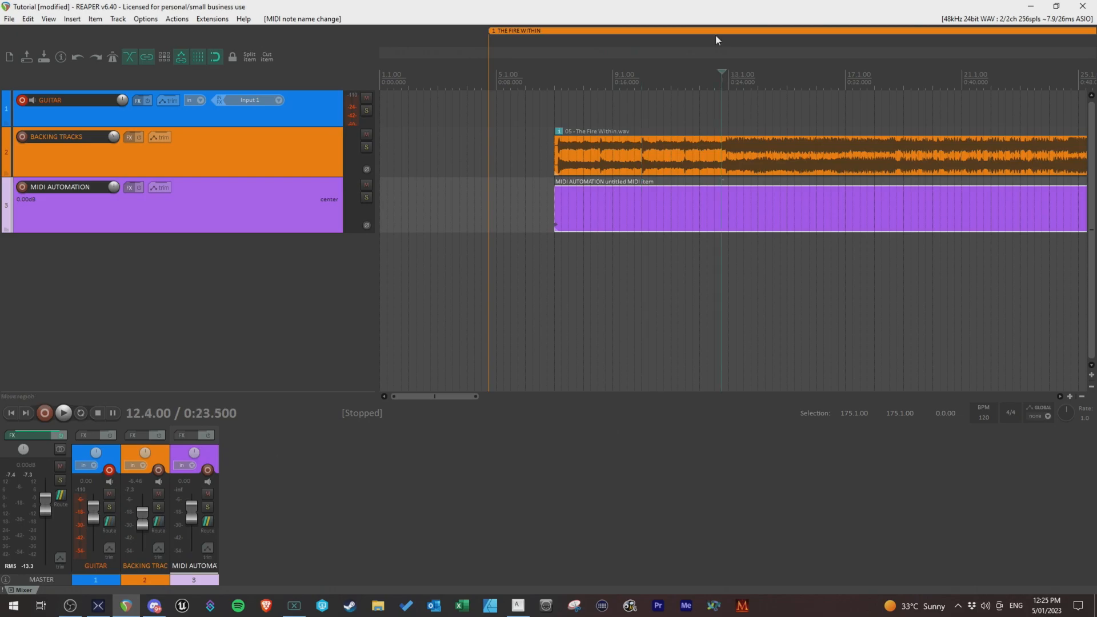
Play the song from about bars 18 and 16 to locate the scene change, and place the edit cursor at 18.3
scroll(795, 198, "up", 3)
scroll(781, 173, "down", 3)
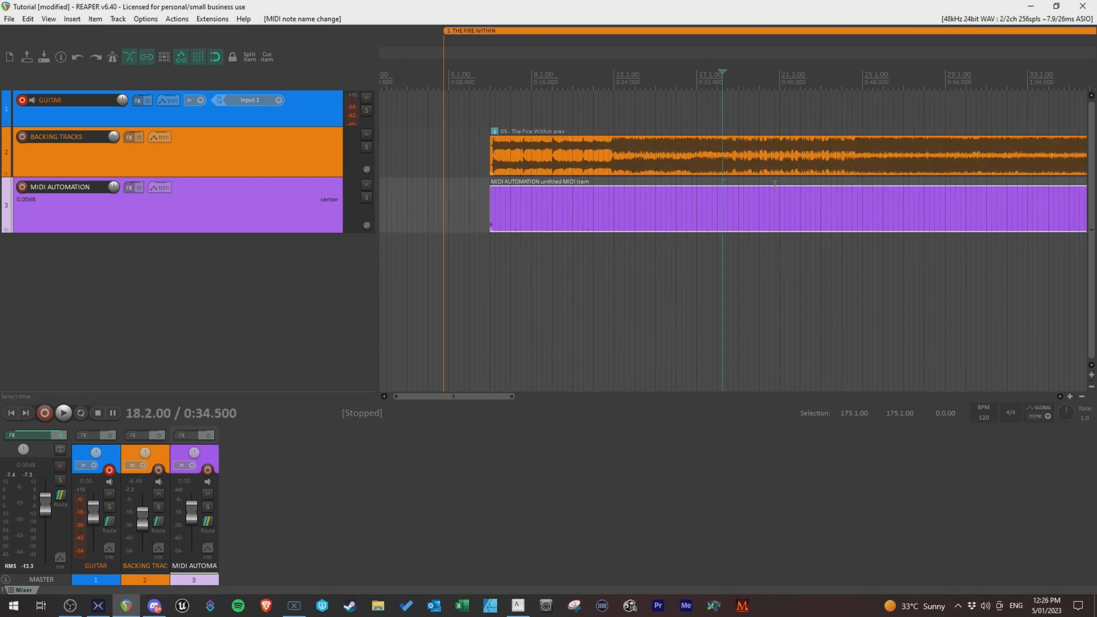
key("space")
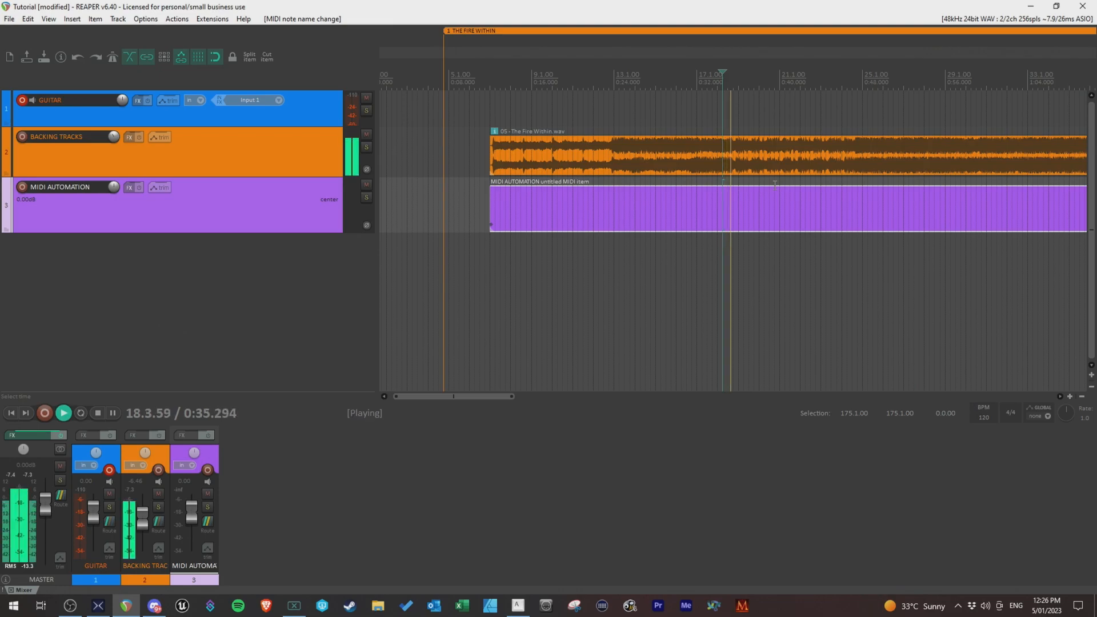
key("space")
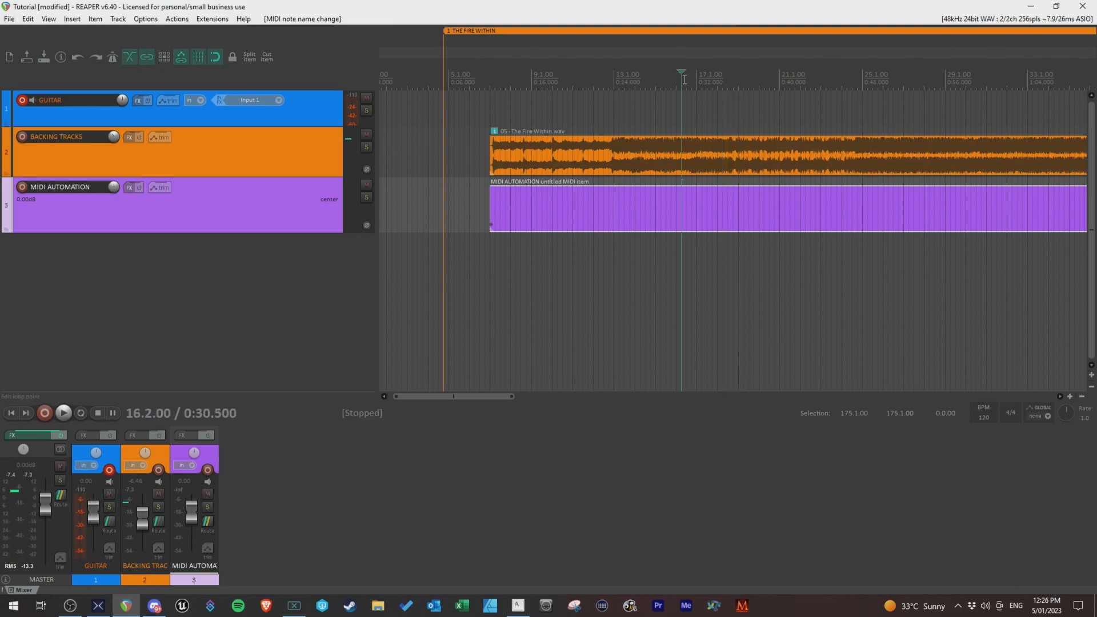
key("space")
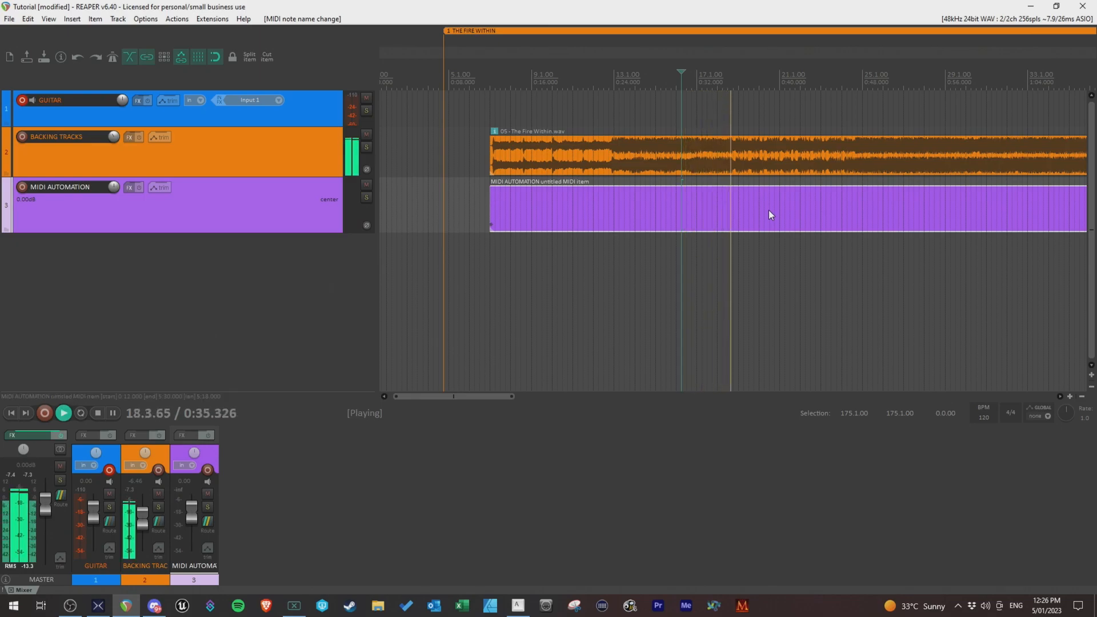
key("space")
left_click(731, 85)
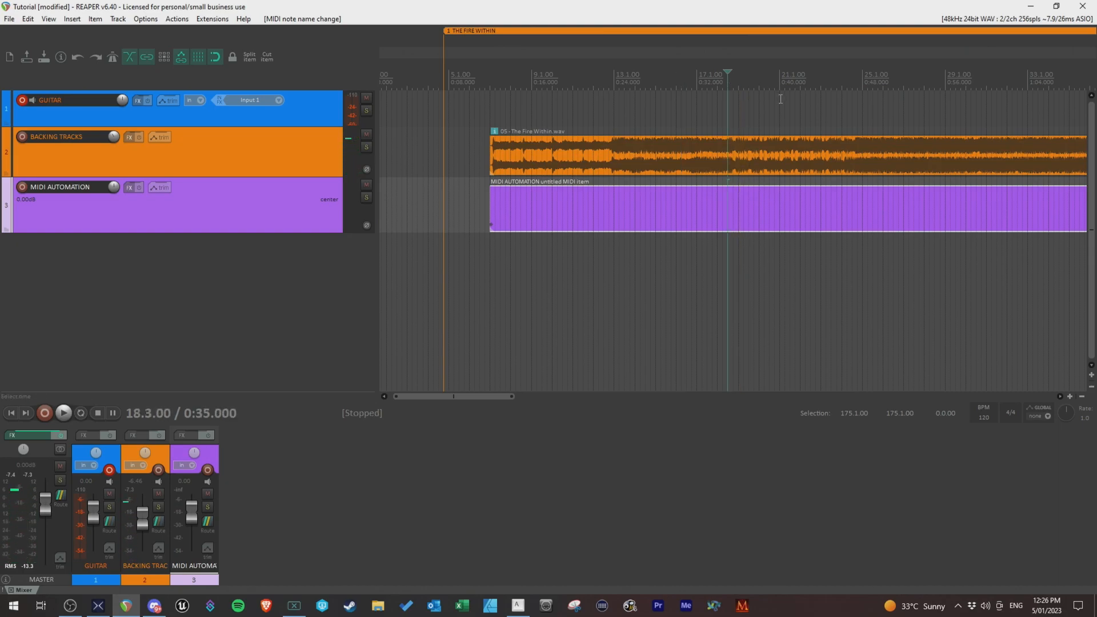
Open the MIDI AUTOMATION item in a maximized editor and insert a SCENE 2 note late in bar 18
scroll(783, 159, "up", 5)
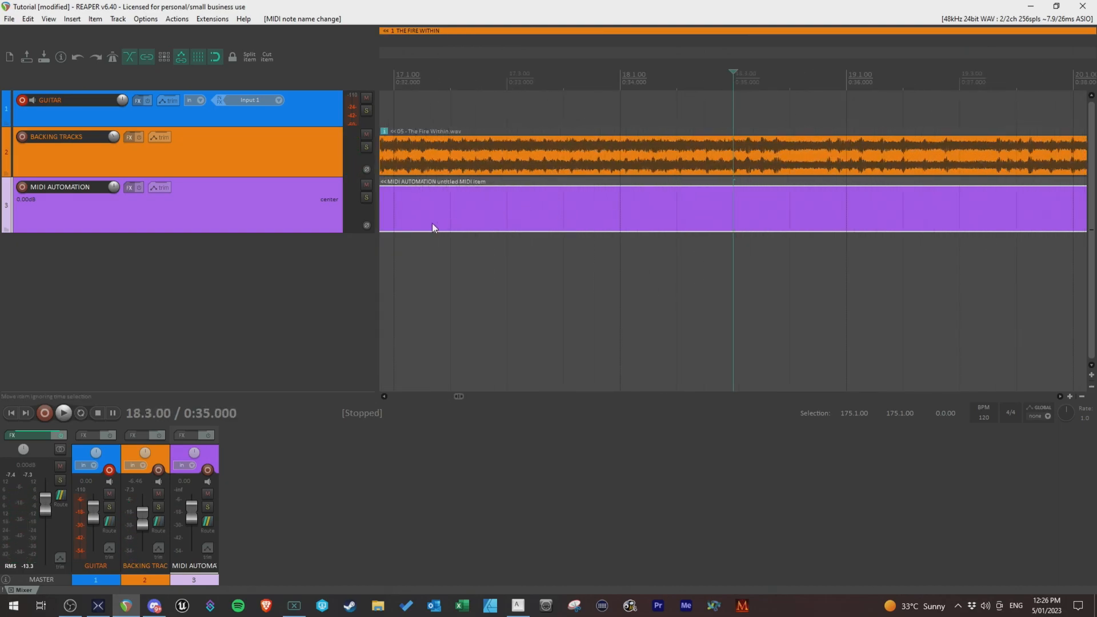
double_click(688, 220)
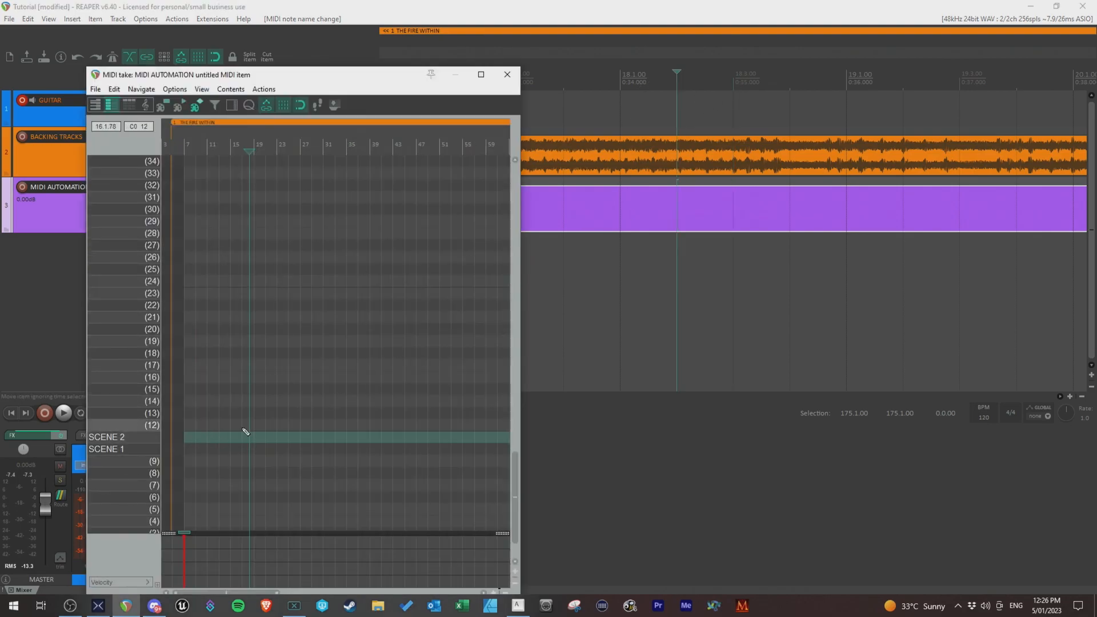
left_click(481, 79)
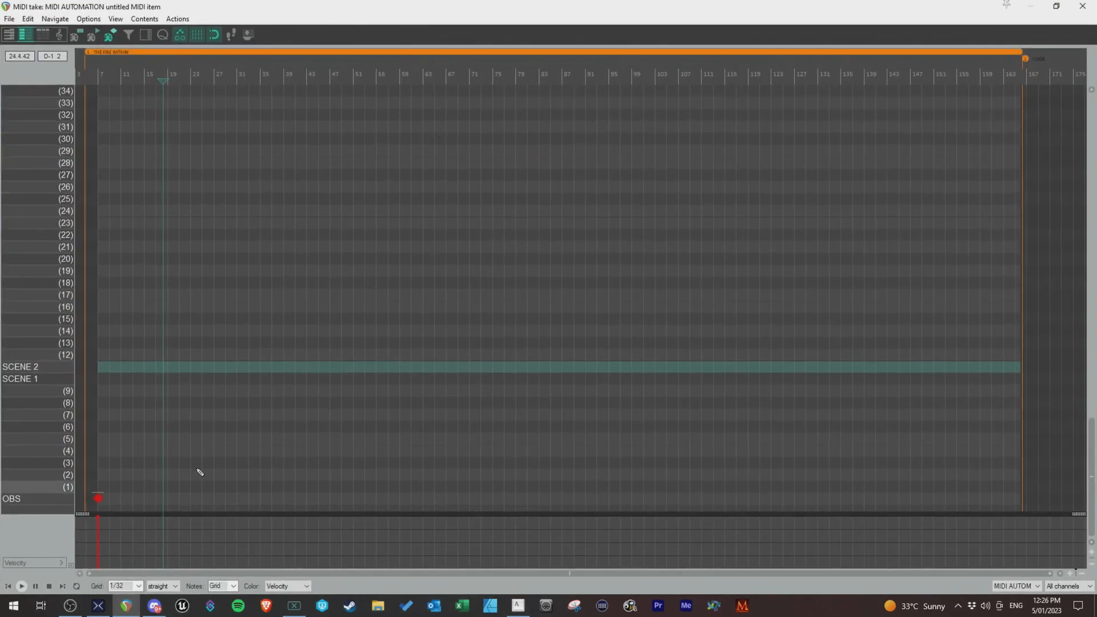
left_click(165, 366)
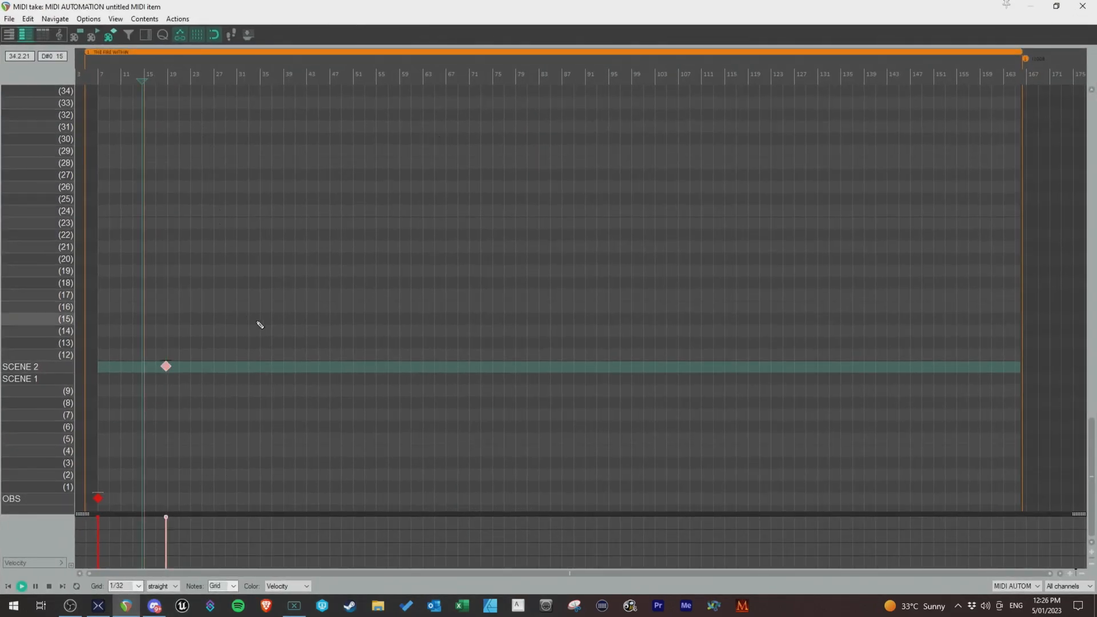
Play from just after bar 16 to check the SCENE 2 note's timing against the song
scroll(260, 322, "up", 6)
key("space")
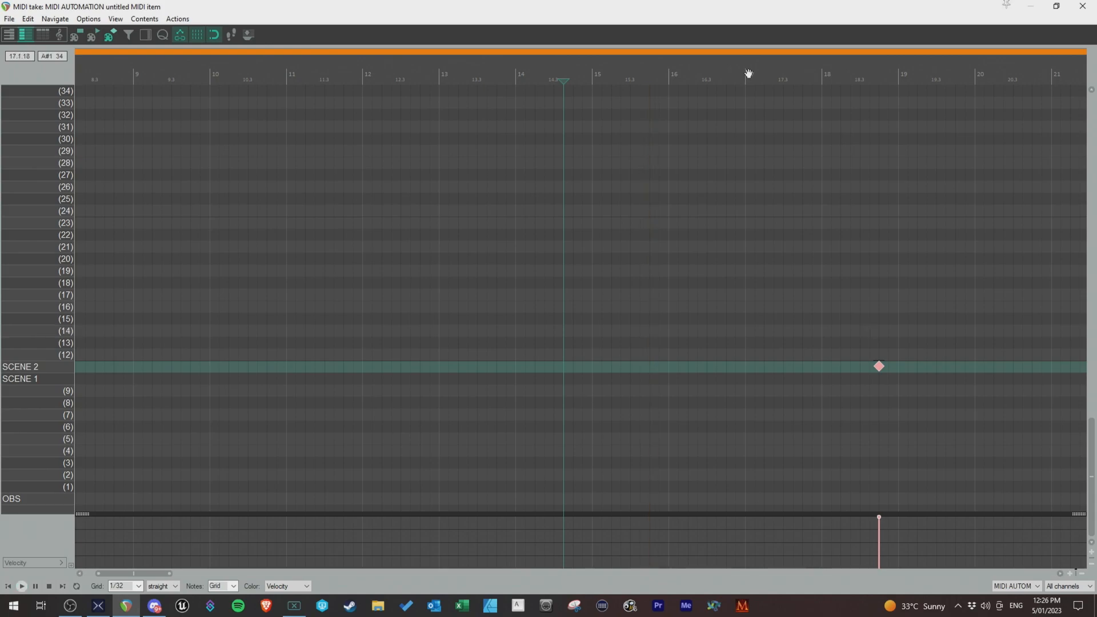
left_click(689, 82)
key("space")
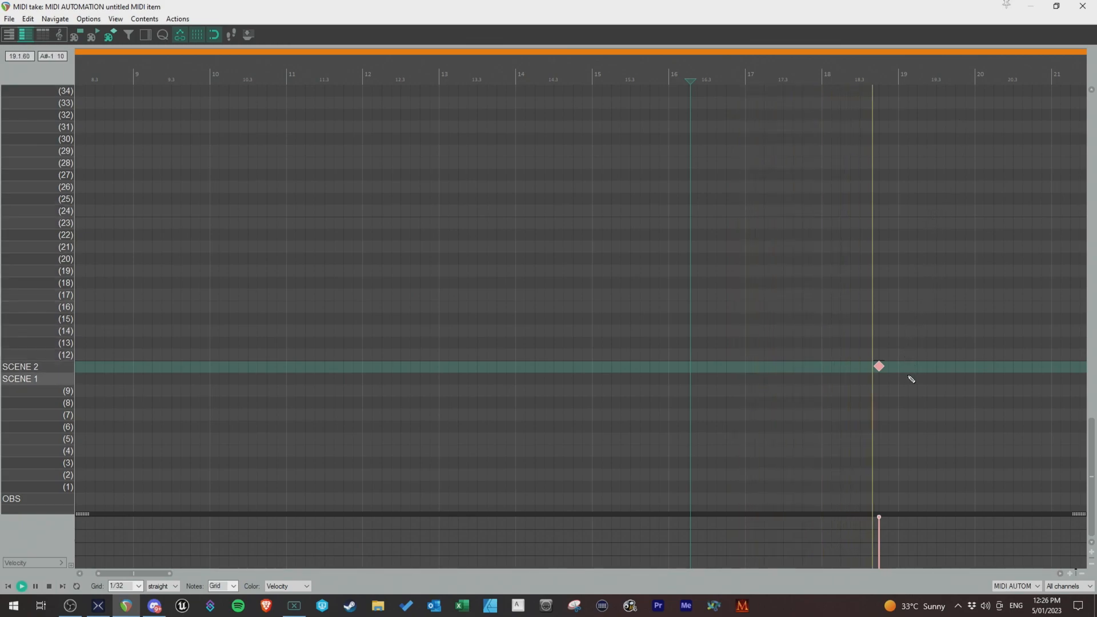
Move the SCENE 2 note slightly earlier, to about 18.3, and audition it from about 18.2
key("space")
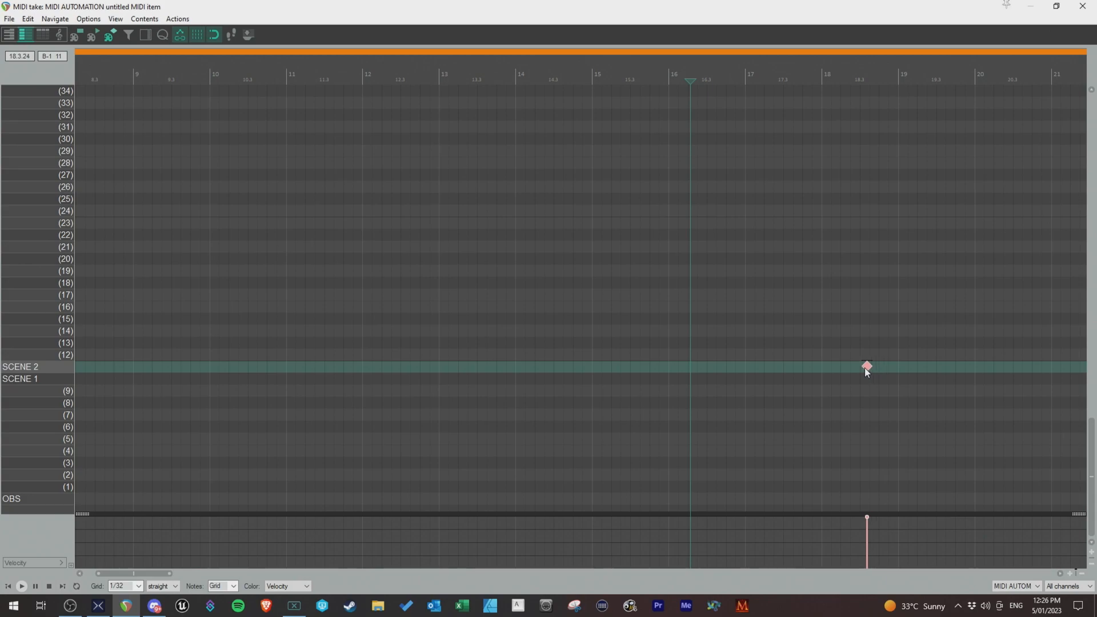
left_click(847, 68)
key("space")
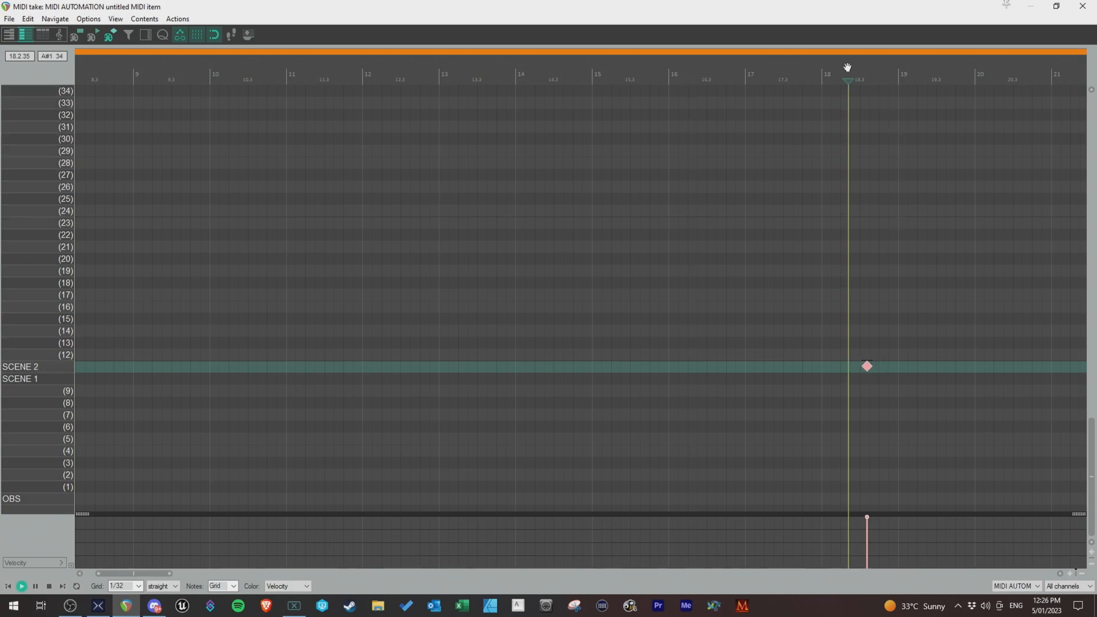
key("space")
key("space")
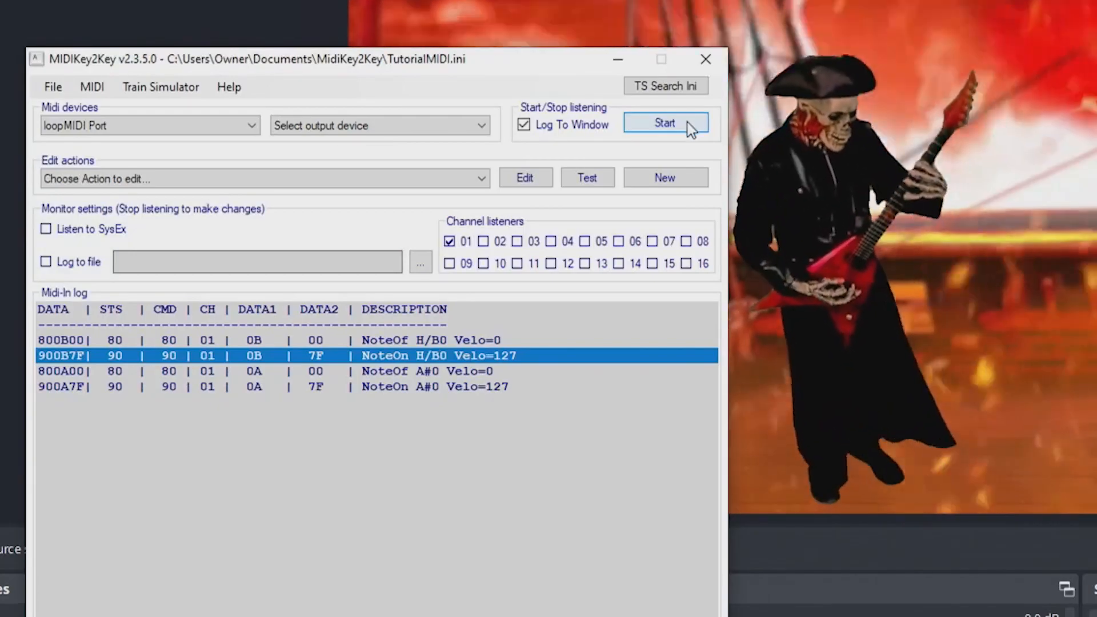
Start MIDI listening in MIDIKey2Key and place the REAPER window beside OBS
left_click(690, 125)
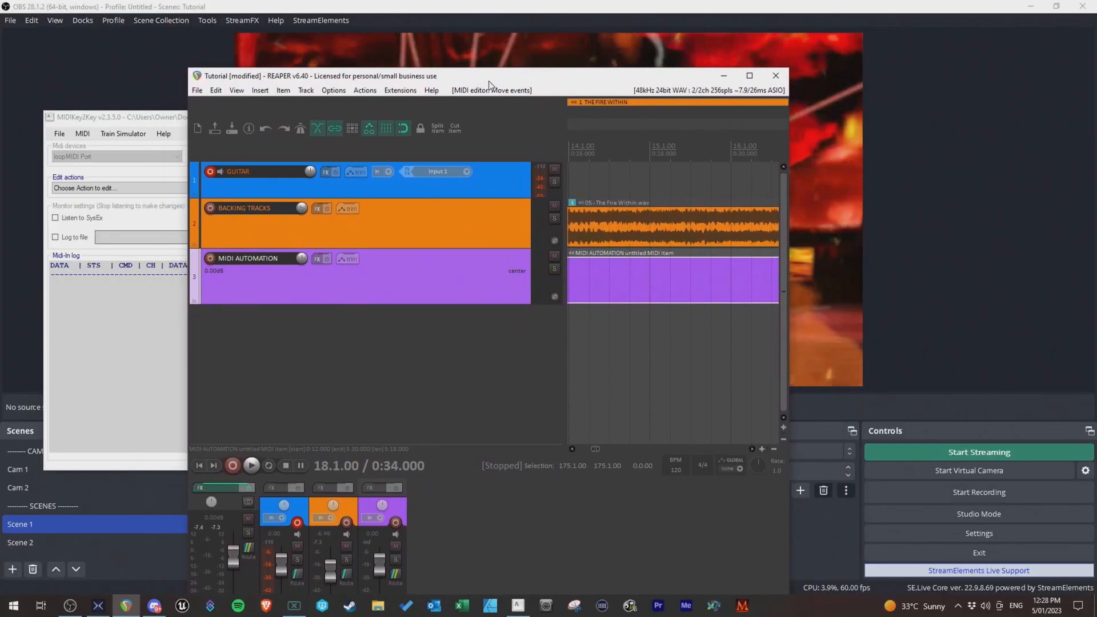
left_click_drag(488, 84, 300, 16)
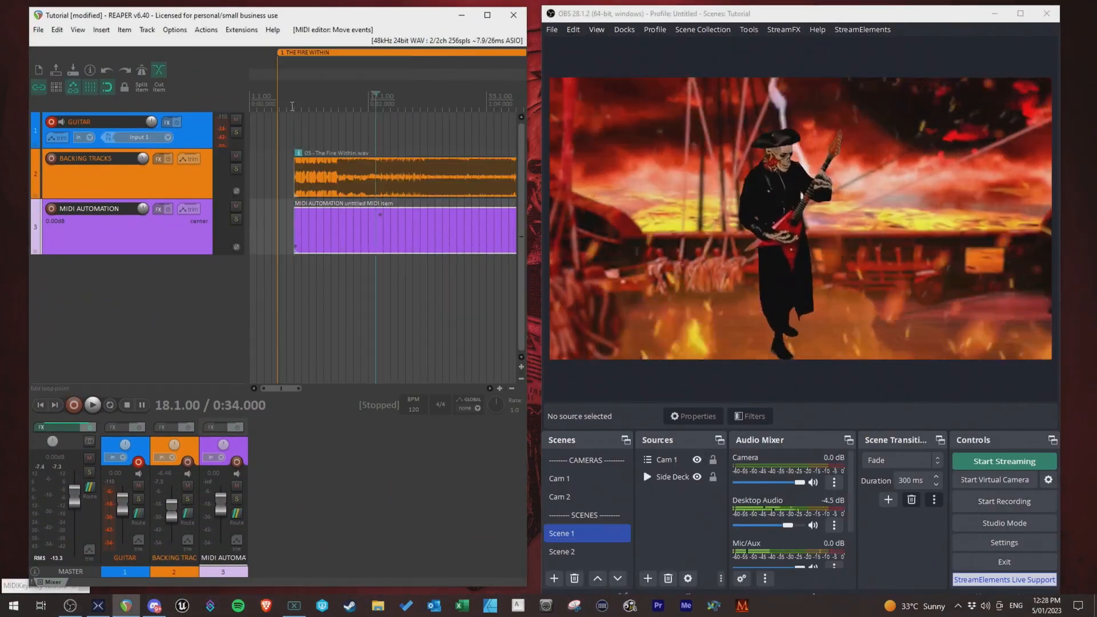
Play the project from the start of the THE FIRE WITHIN region with OBS as the active window
left_click(291, 106)
scroll(397, 118, "up", 10)
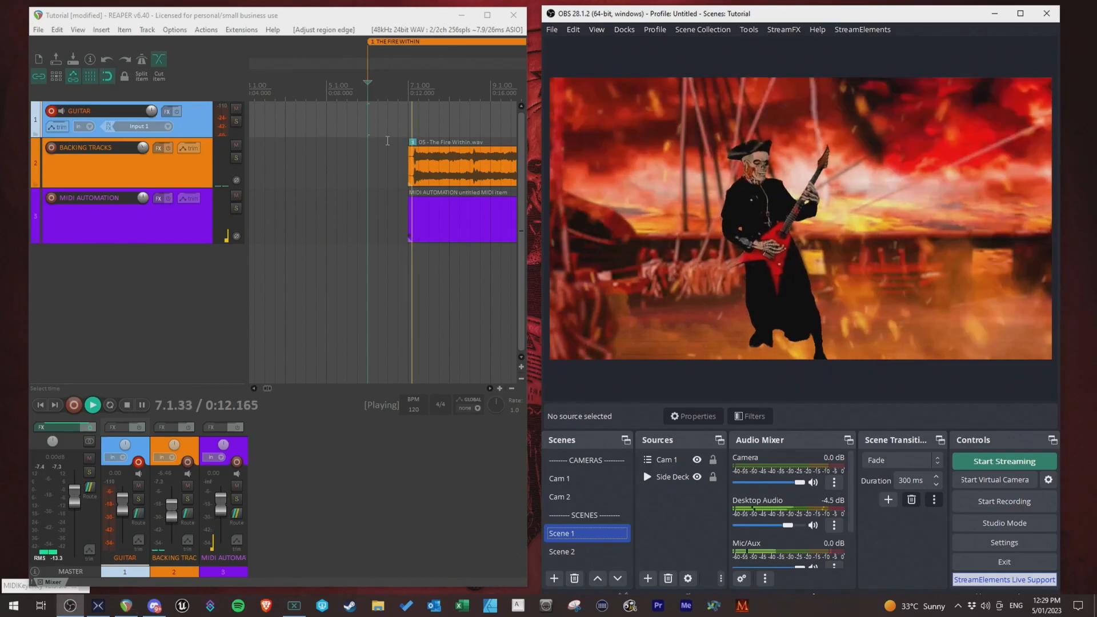
left_click(727, 7)
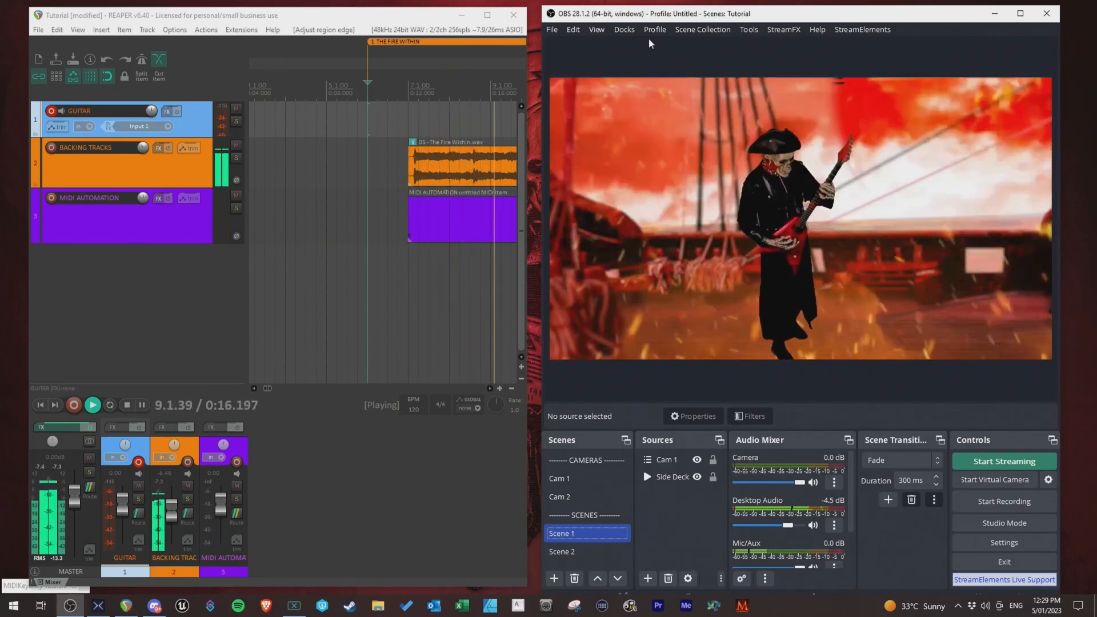
scroll(443, 154, "down", 4)
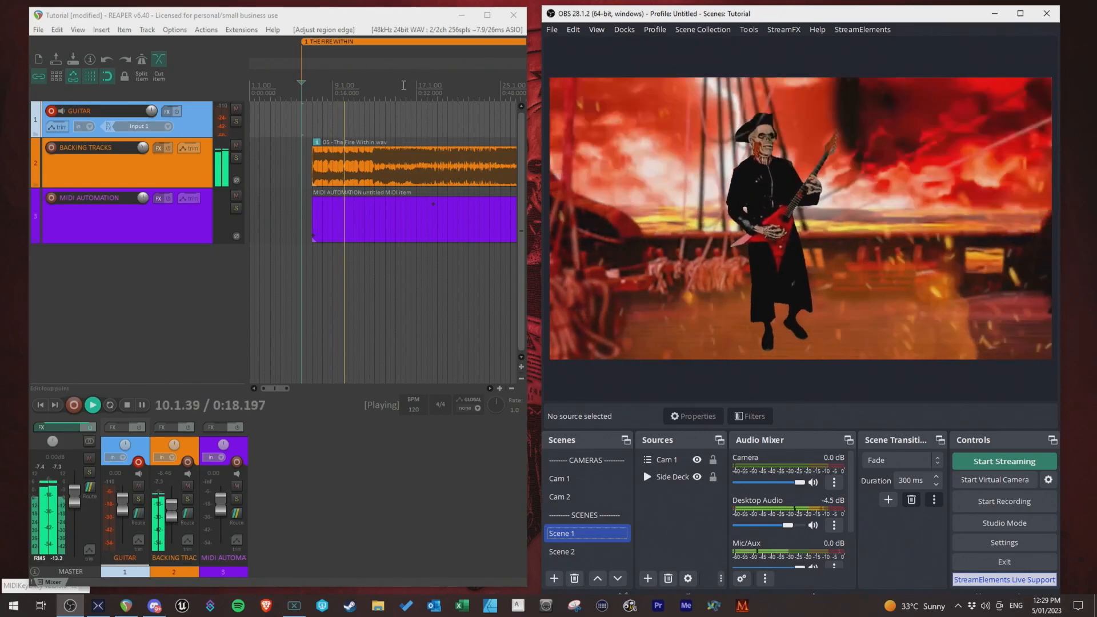
Replay the project from 17.3.00 through the SCENE 2 note with OBS active, and stop playback in REAPER
left_click(402, 85)
key("space")
left_click(421, 86)
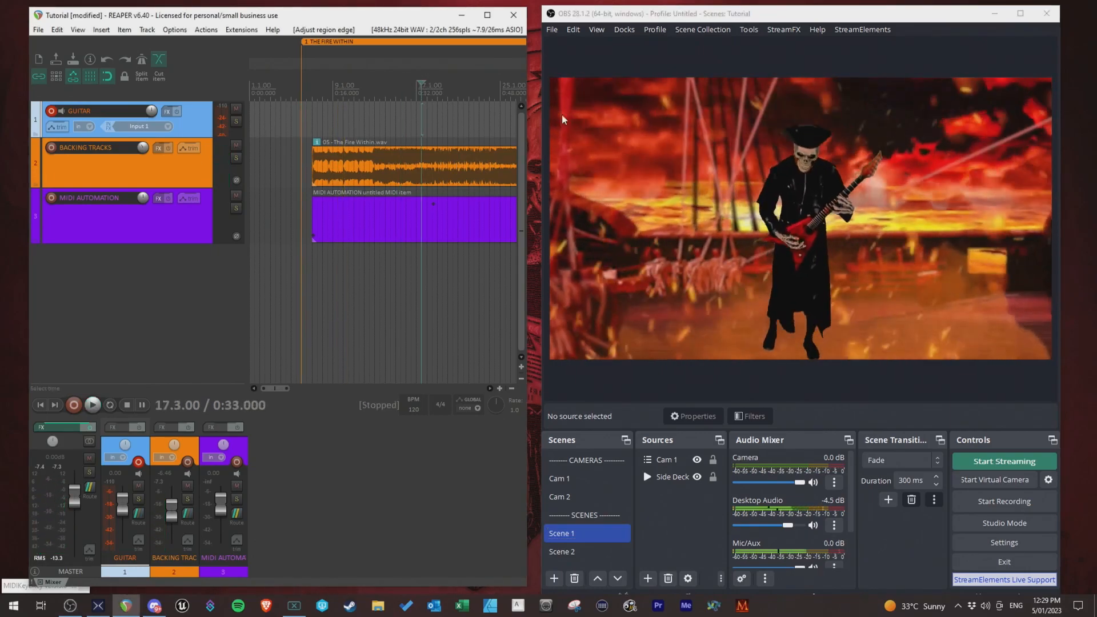
key("space")
left_click(686, 17)
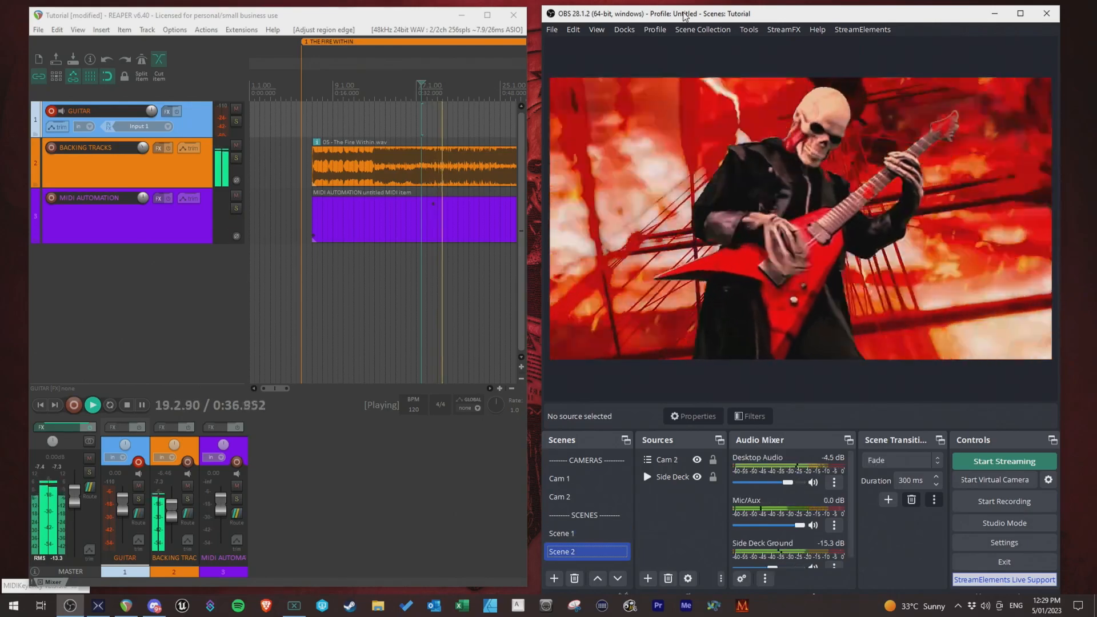
left_click(352, 18)
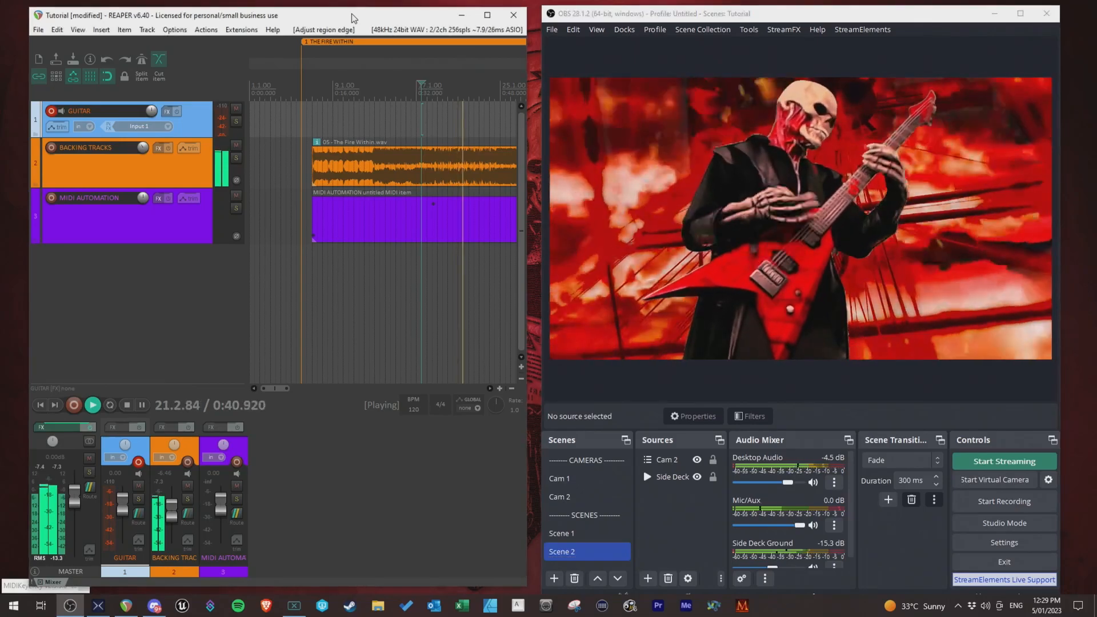
key("space")
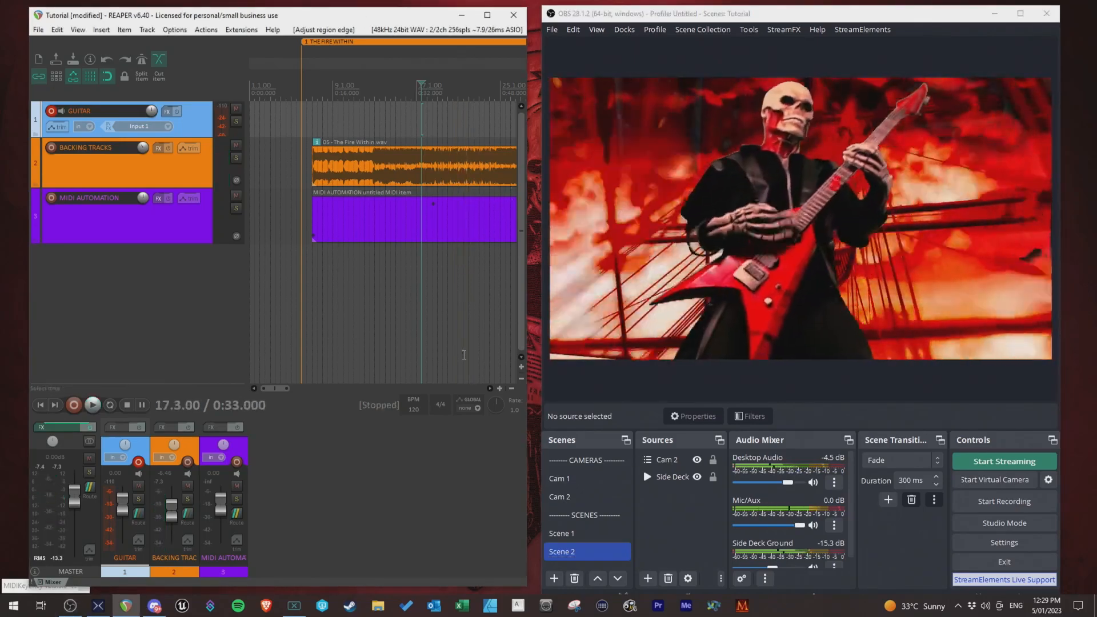
Switch to HX Edit and change the D STANDARD preset's snapshot to LEAD, to FLANGER, and back to RHYTHM
left_click(99, 605)
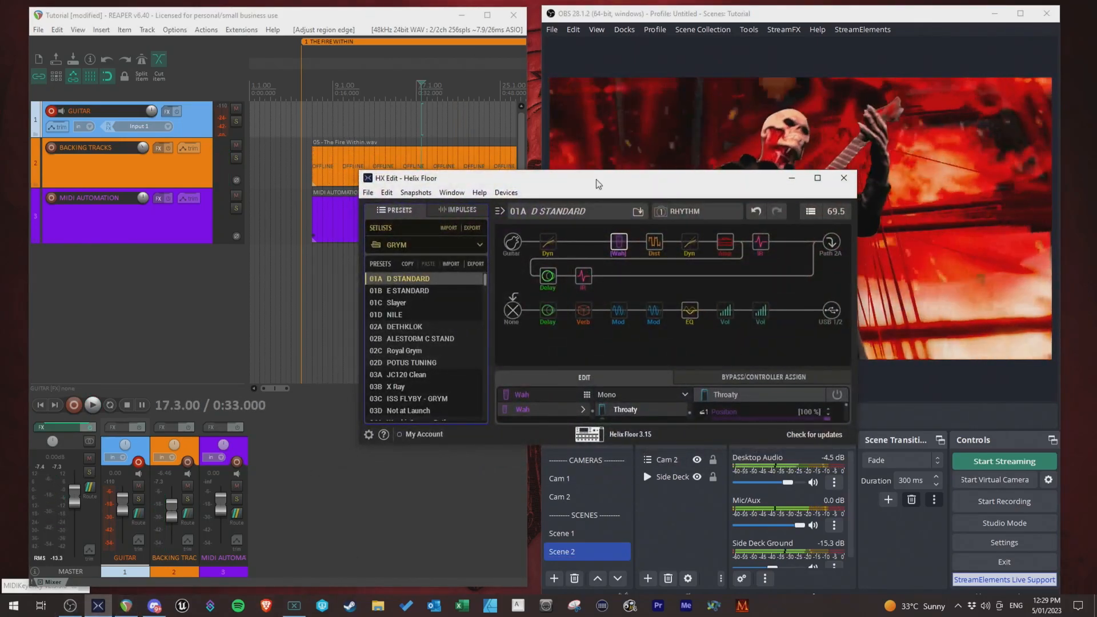
left_click_drag(583, 185, 745, 149)
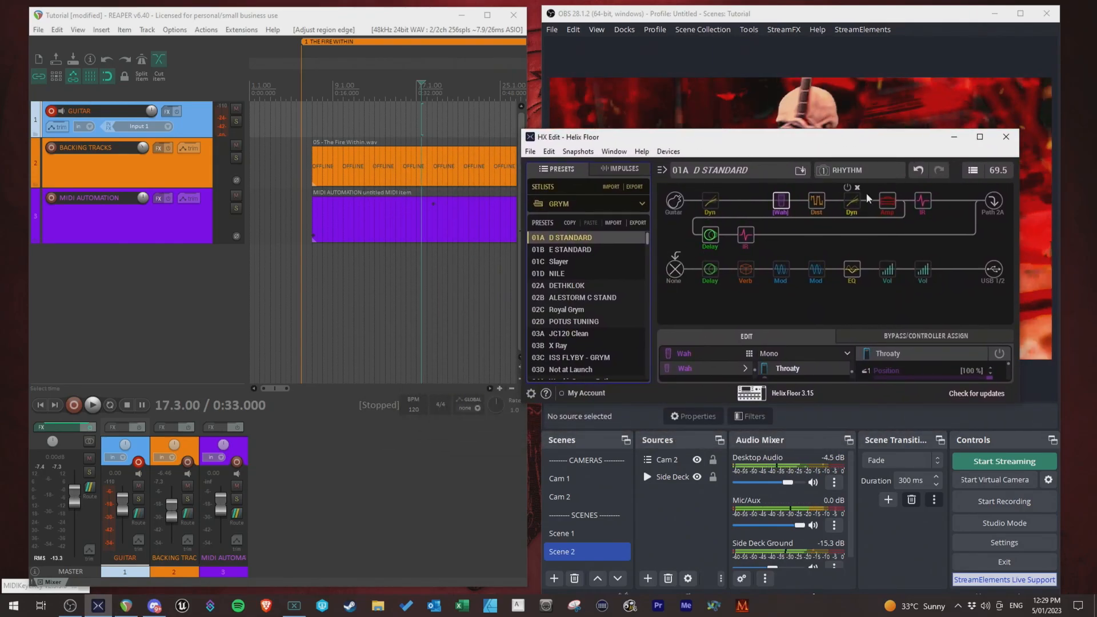
left_click(851, 170)
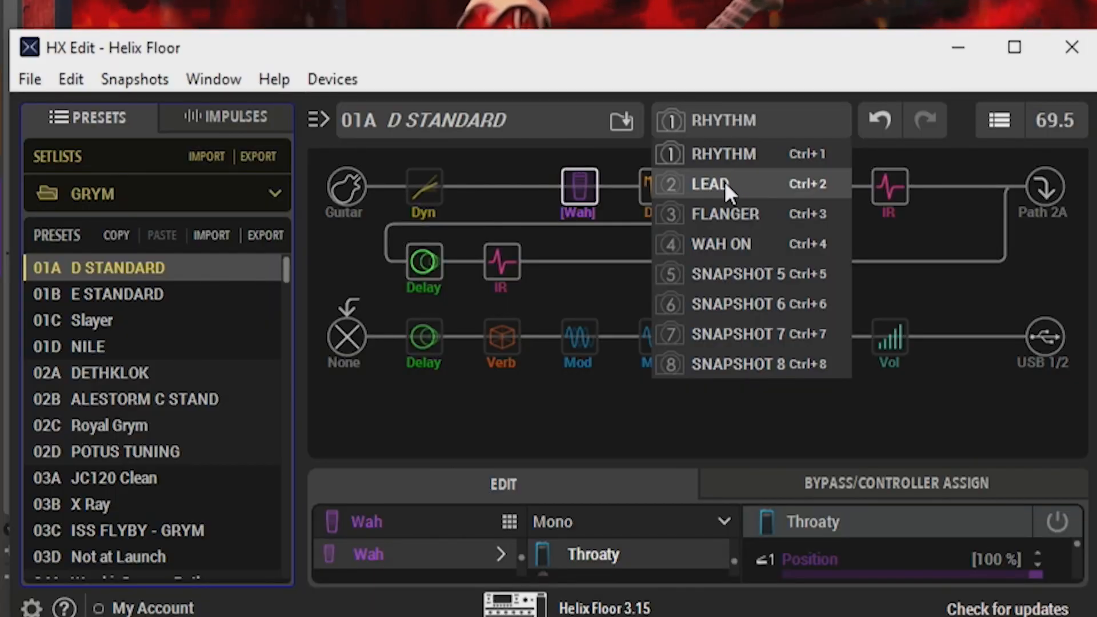
left_click(725, 182)
left_click(727, 128)
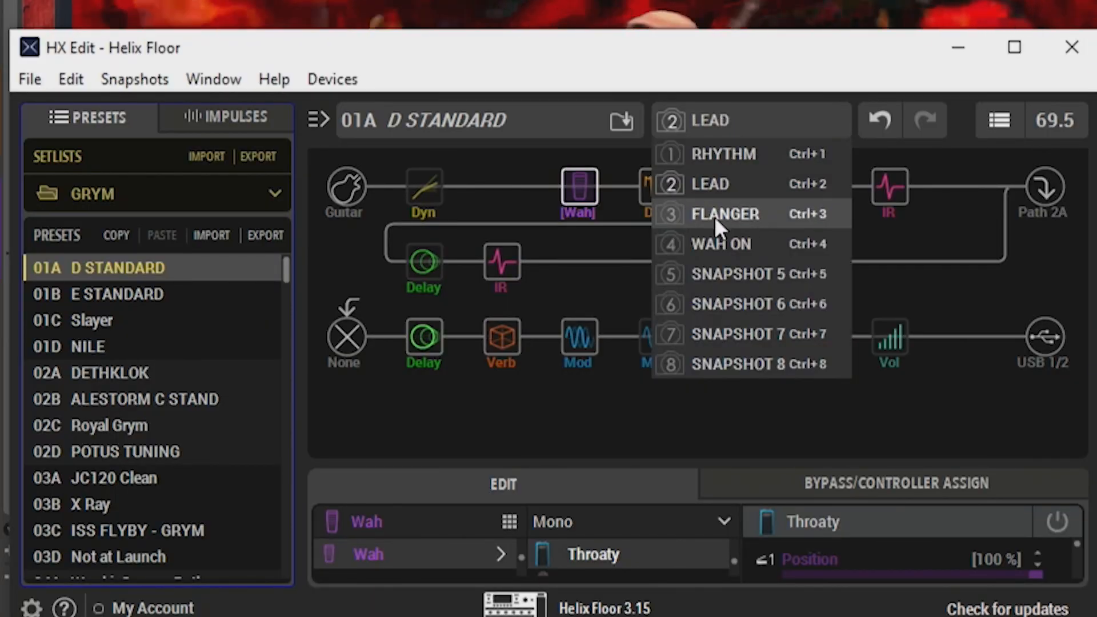
left_click(713, 214)
left_click(723, 120)
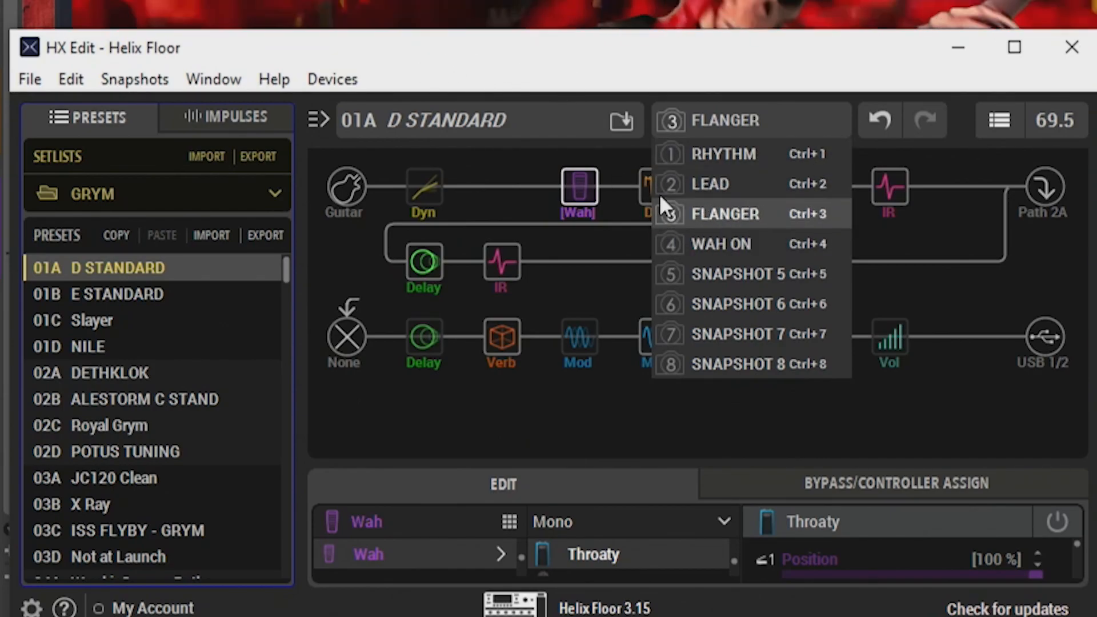
left_click(783, 152)
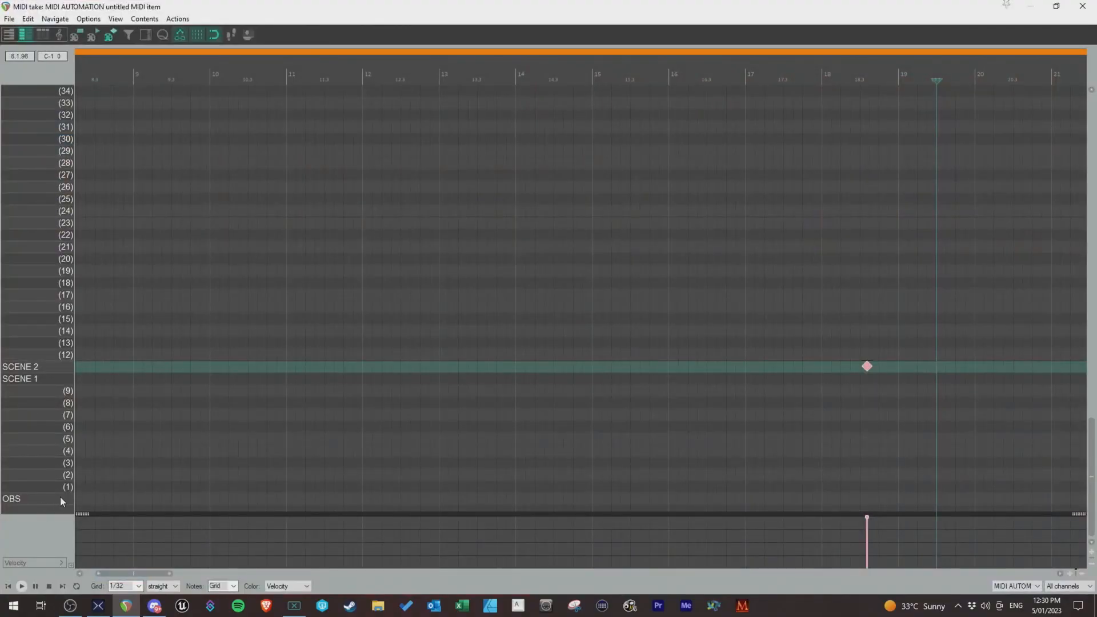
Name MIDI note row 1 HELIX, row 2 REAPER, row 5 RHYTHM and row 6 LEAD
double_click(51, 483)
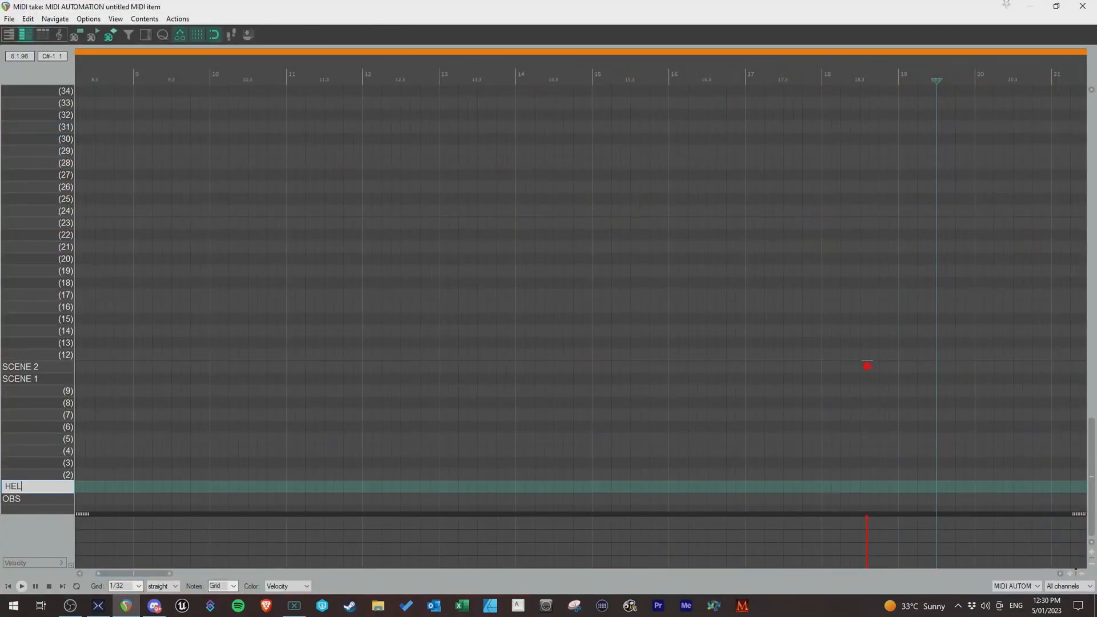
double_click(30, 430)
type("LEAD")
key("Return")
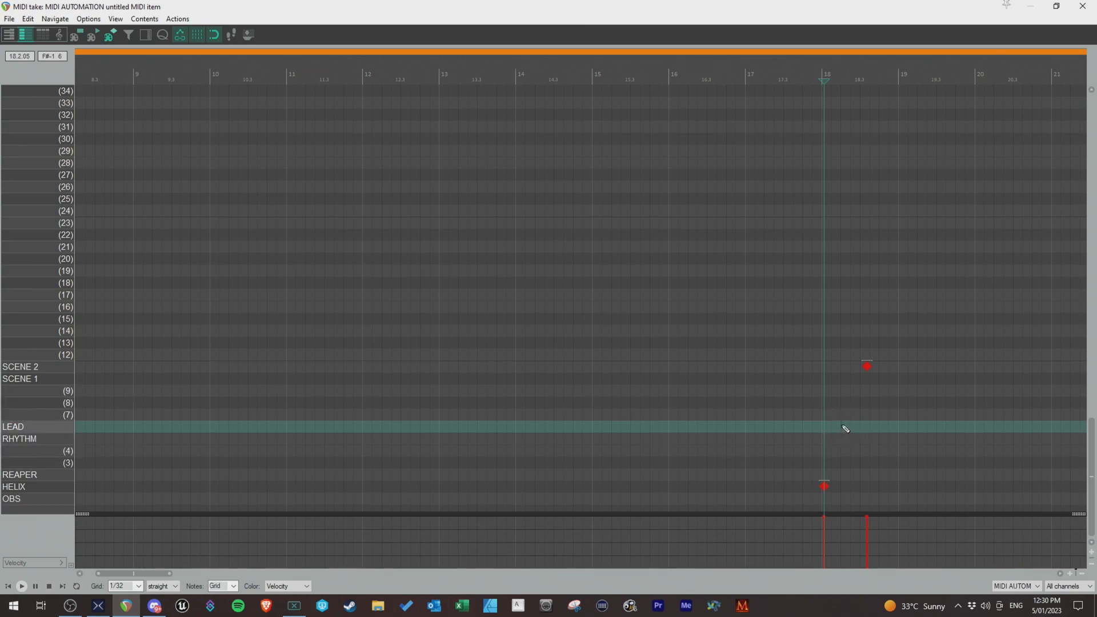
Move the HELIX note to just after bar 17 and add a LEAD note and an OBS note following it
scroll(836, 464, "up", 3)
left_click_drag(582, 486, 350, 486)
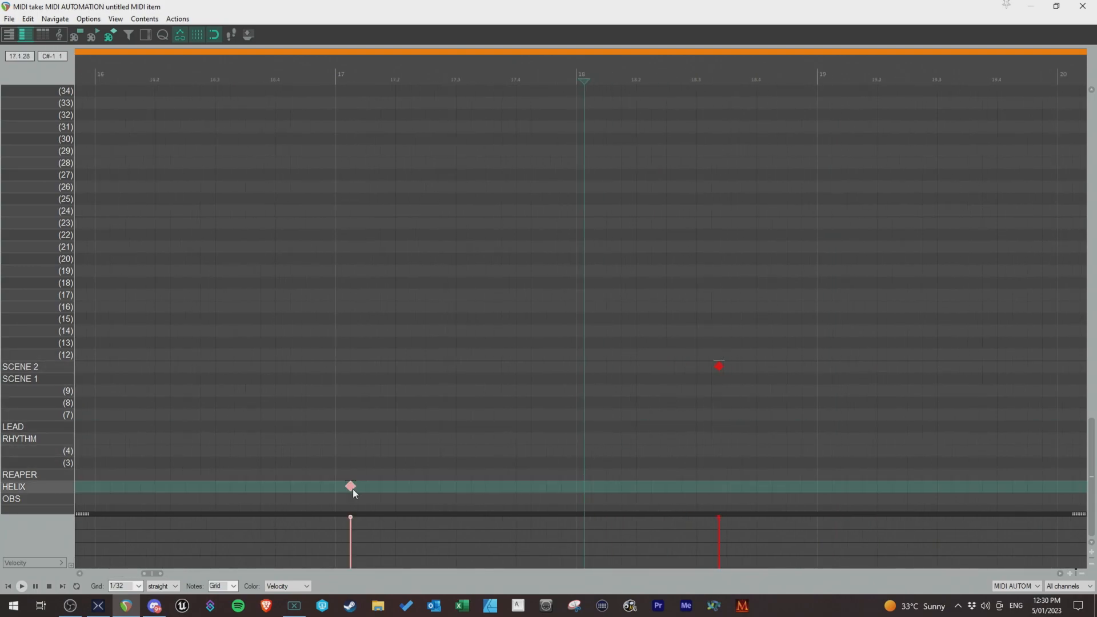
left_click_drag(387, 415, 390, 429)
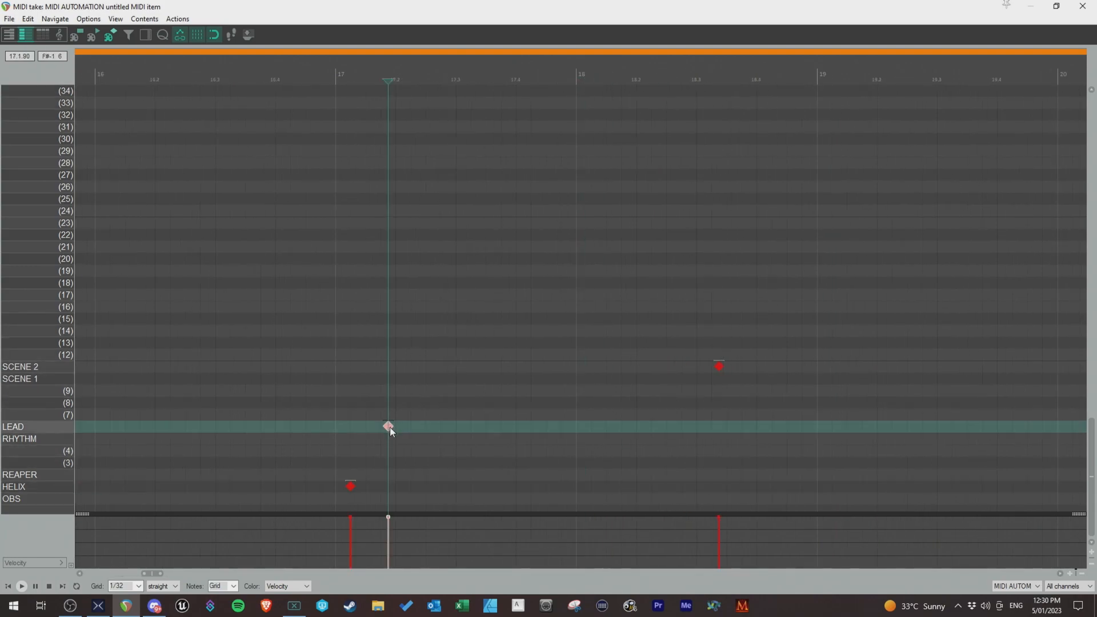
left_click(441, 498)
Copy the HELIX, LEAD and OBS notes to around bar 18 and move the copied LEAD note to RHYTHM
left_click_drag(354, 486, 571, 486)
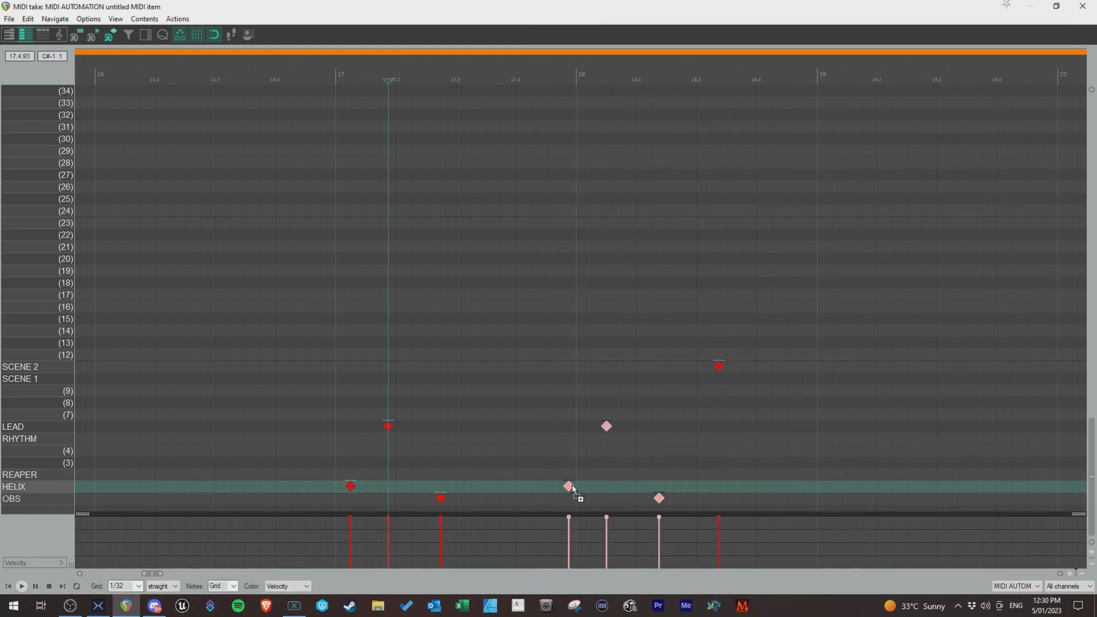
left_click(606, 427)
left_click_drag(607, 429, 606, 440)
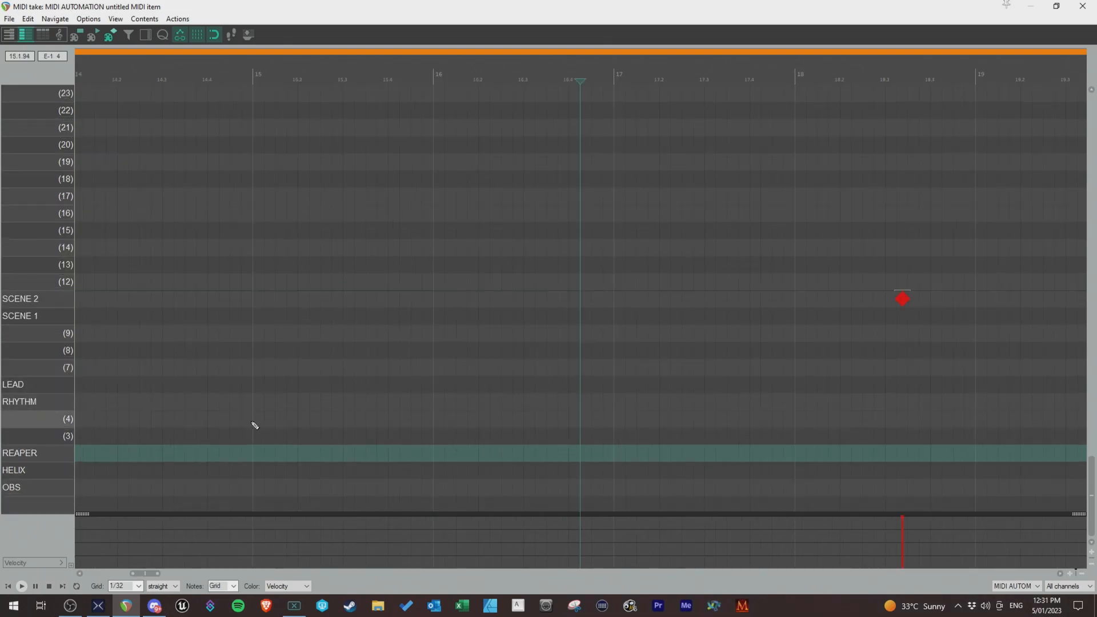
Name MIDI note row 22 FLAME SPIRAL
scroll(46, 144, "up", 2)
scroll(44, 188, "down", 2)
scroll(50, 206, "up", 2)
scroll(48, 217, "up", 2)
scroll(46, 314, "down", 4)
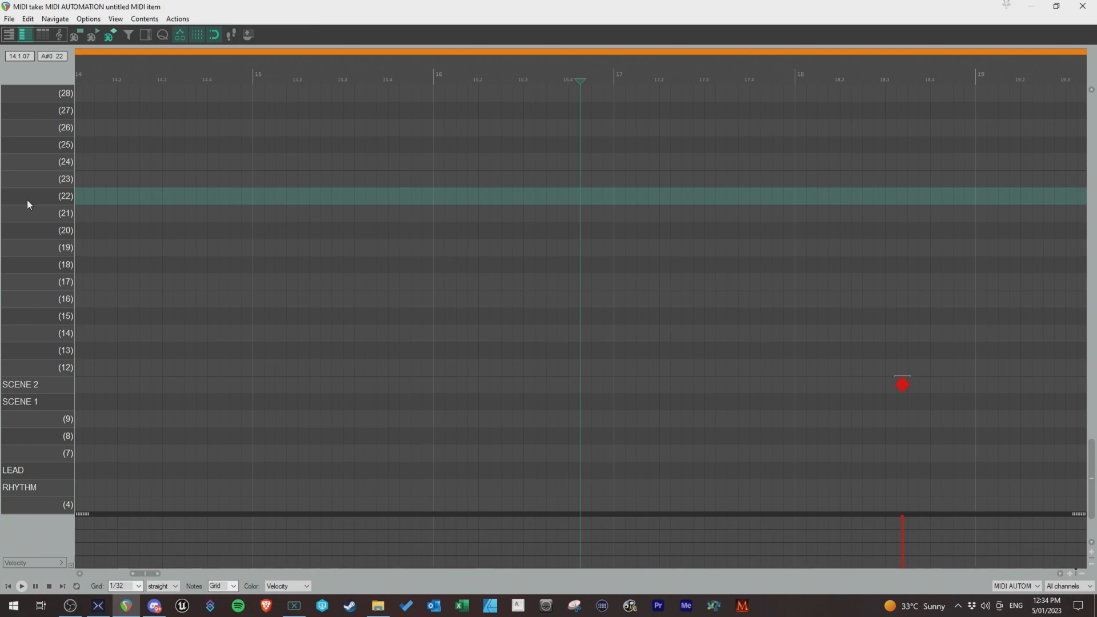
double_click(25, 200)
type("FLAME SPIRAL")
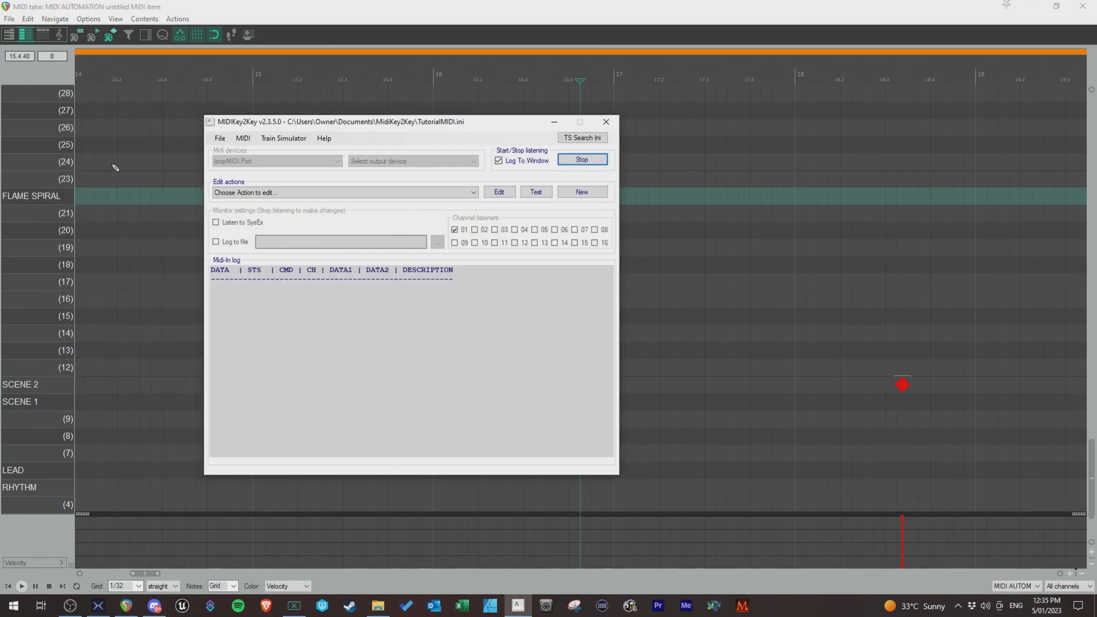
Trigger the FLAME SPIRAL note and open its logged NoteOn A#1 event for action assignment in MIDIKey2Key
left_click(62, 195)
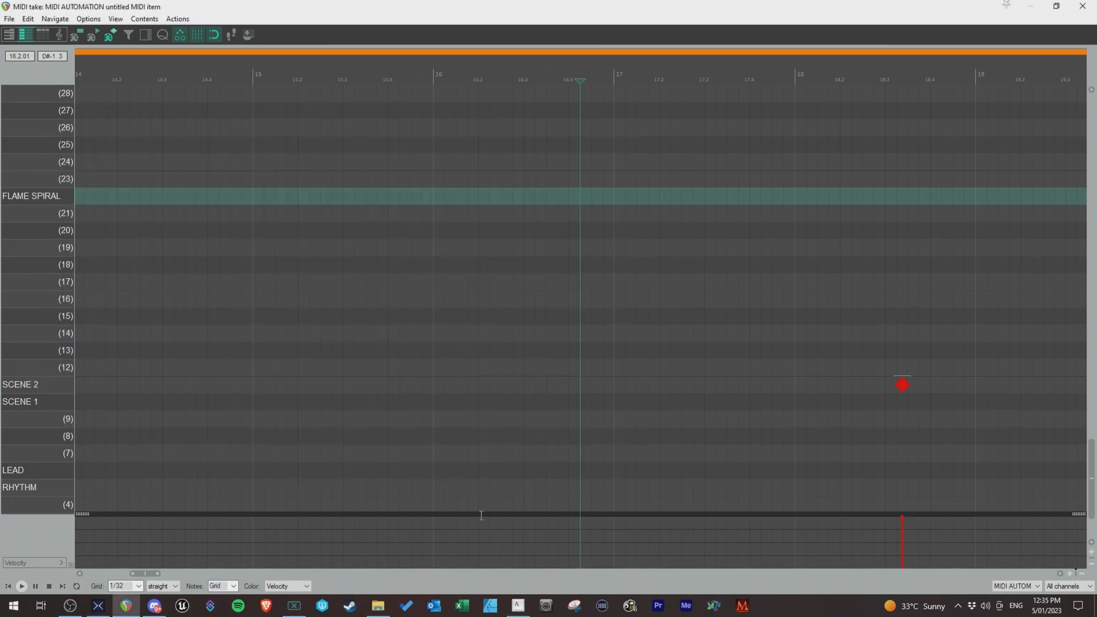
left_click(517, 606)
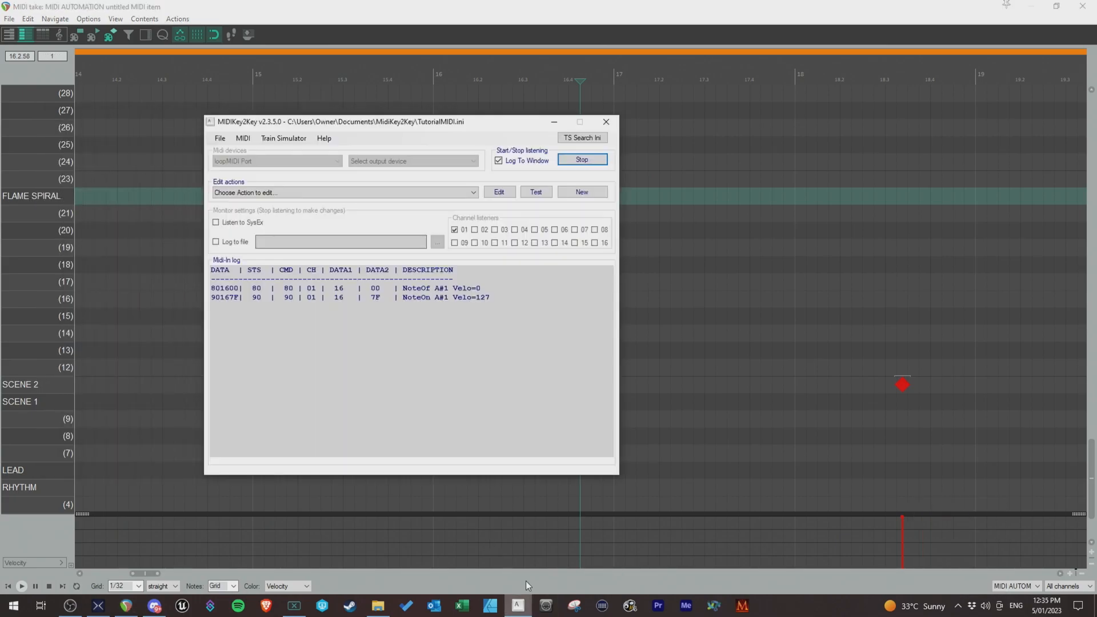
double_click(475, 297)
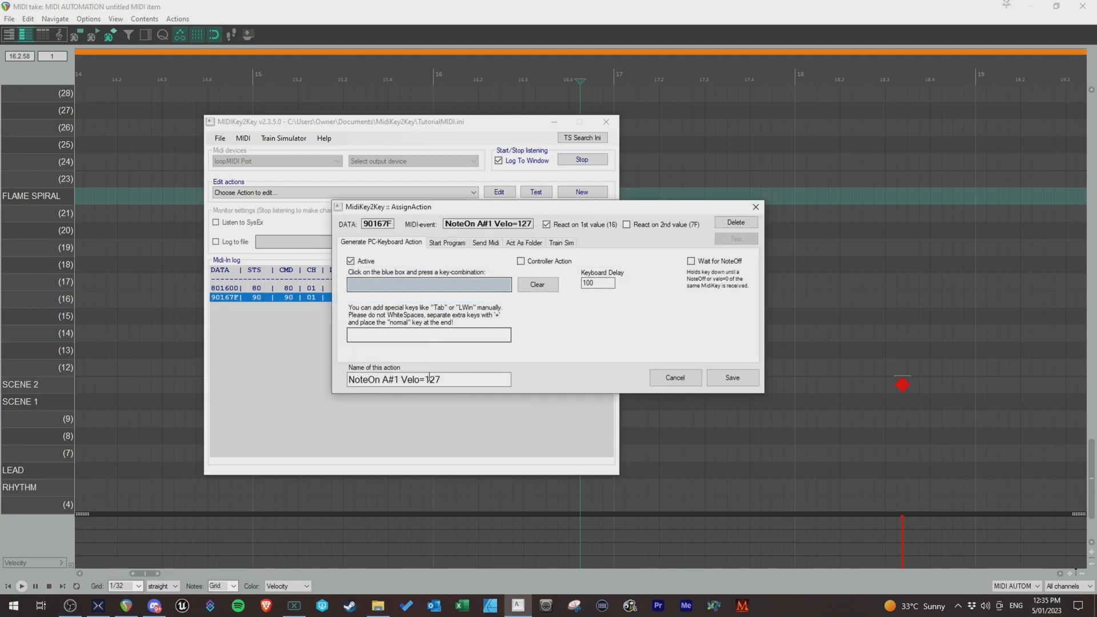
Name the action FLAME SPIRAL, assign it the key combination Shift + D3, save it and minimize MIDIKey2Key
triple_click(427, 377)
type("FLAME SPIRAL")
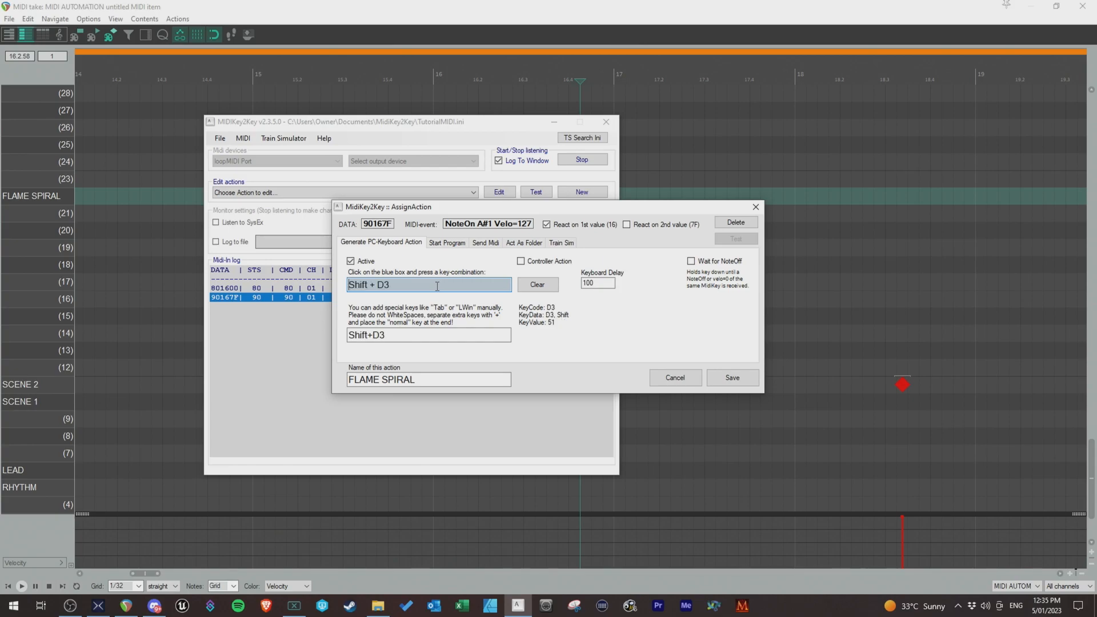
left_click(748, 379)
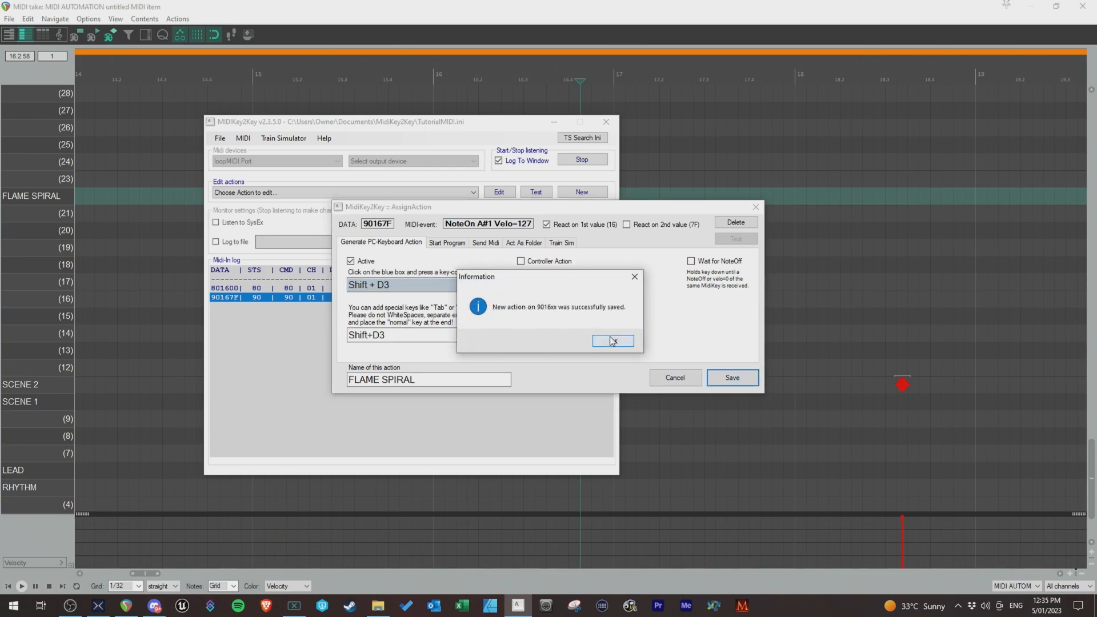
left_click(612, 341)
left_click(553, 124)
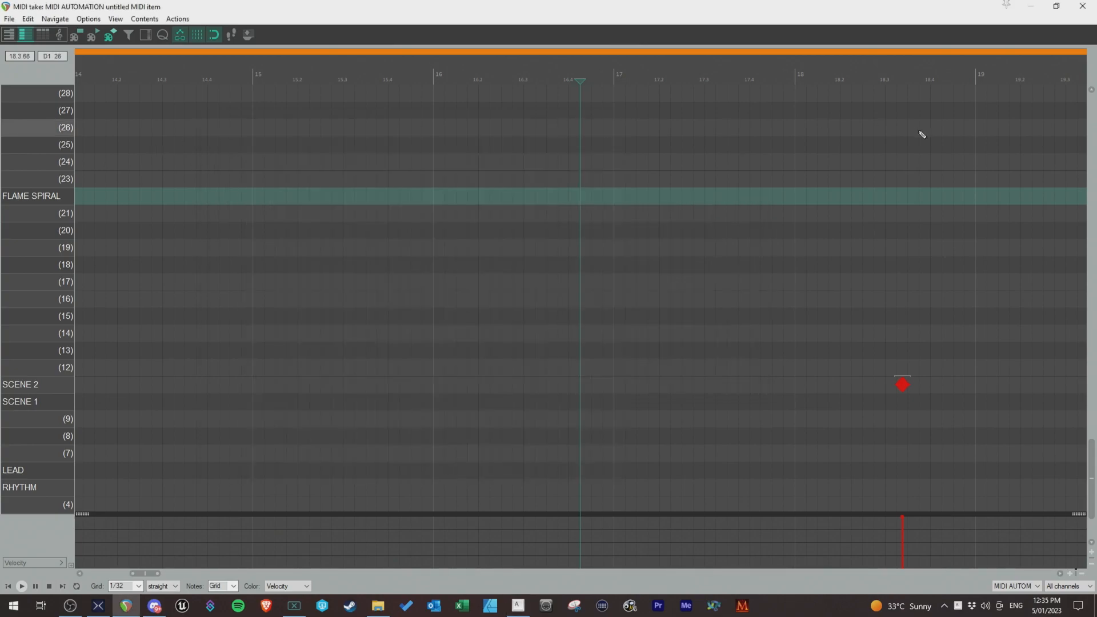
Place the edit cursor just before the SCENE 2 note in the MIDI editor
left_click(889, 77)
scroll(887, 147, "up", 3)
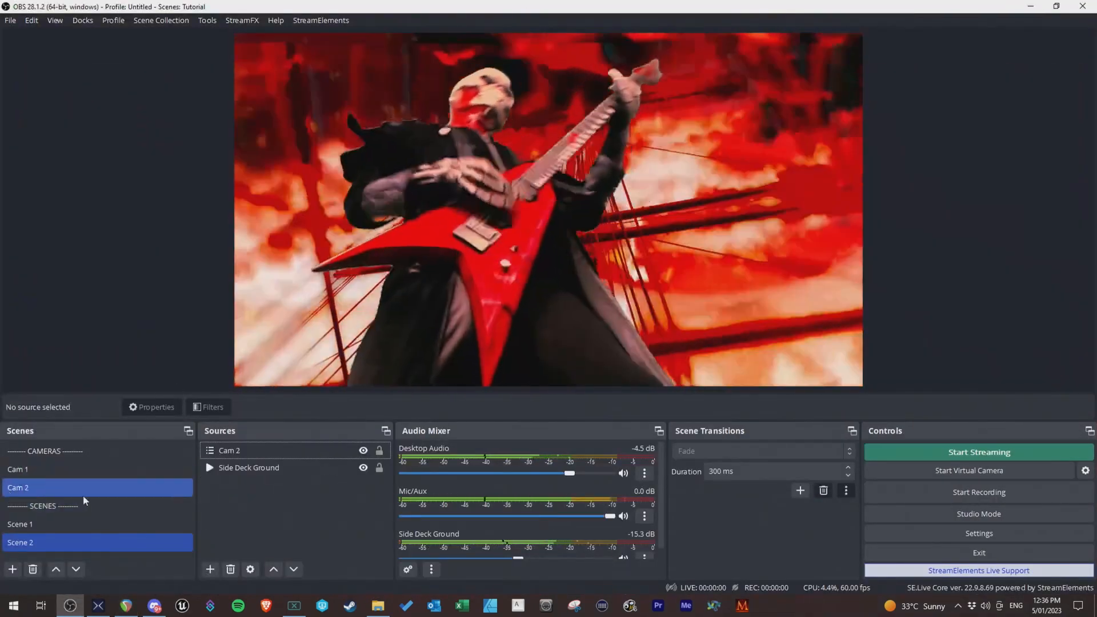
In the Cam 2 scene, add a new Media Source named FLAME SPIRAL
left_click(54, 488)
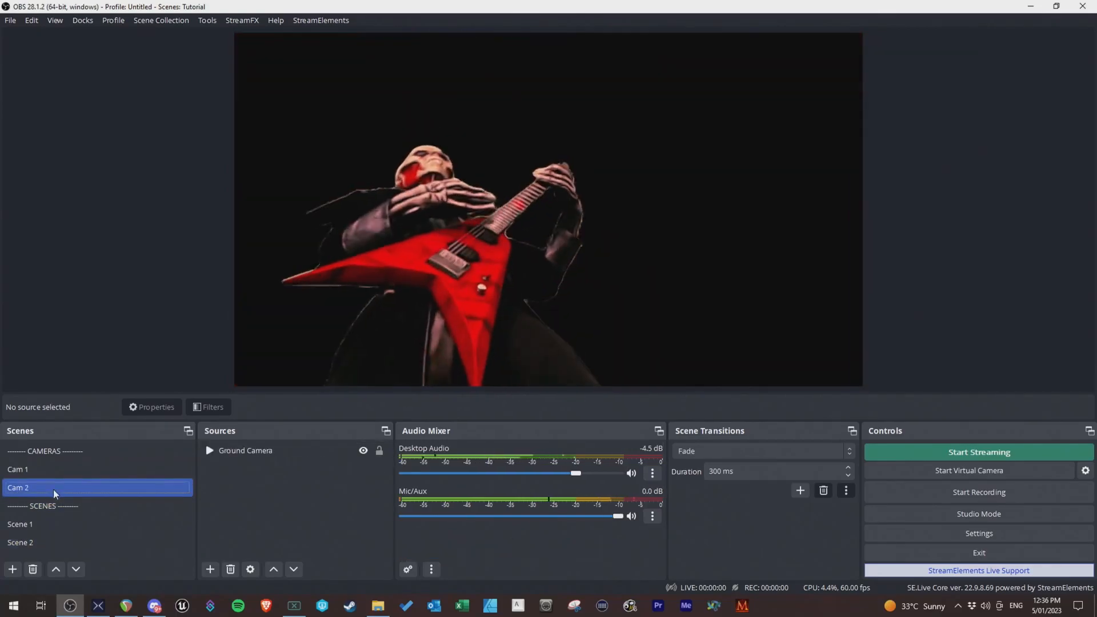
right_click(261, 469)
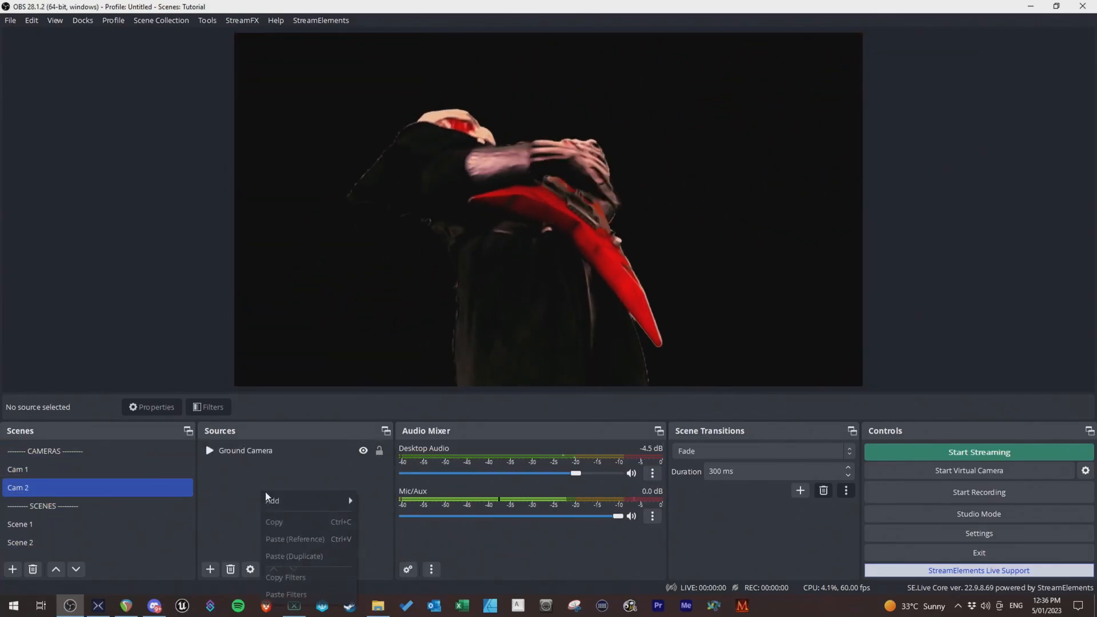
mouse_move(308, 501)
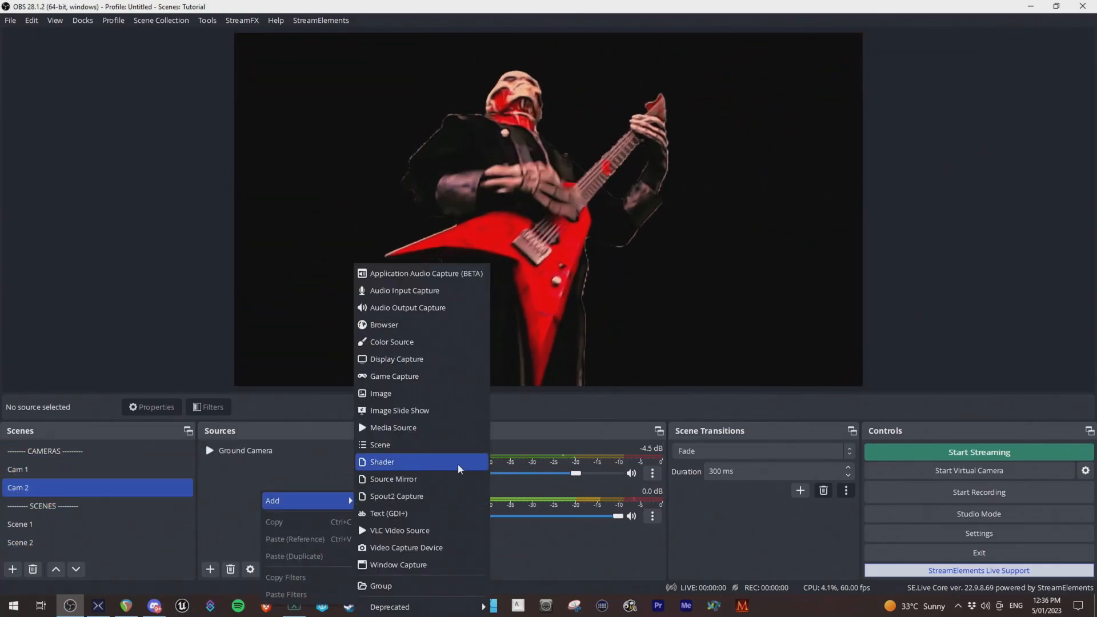
left_click(402, 426)
type("FL")
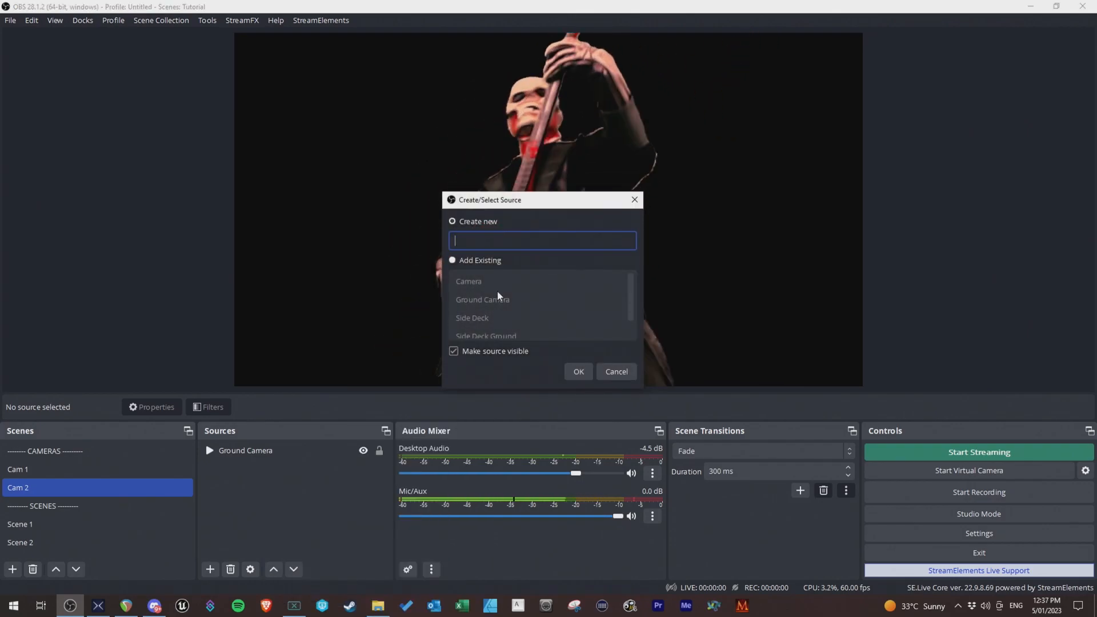
type("AME SPIRAL")
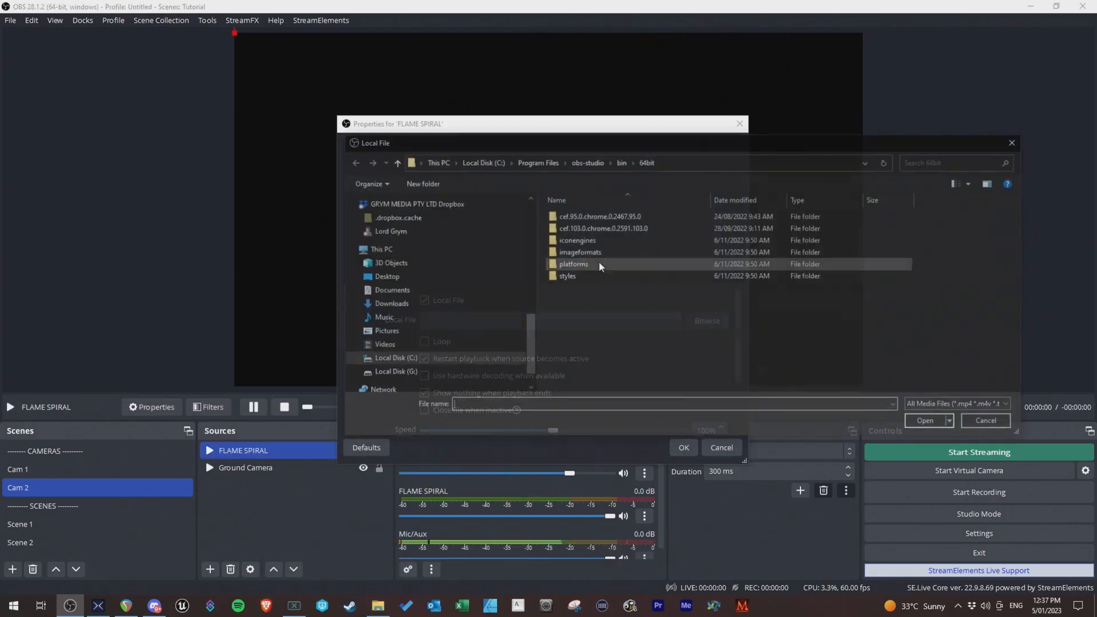
Load explosion spiral flame long.mp4 from the Source Animations folder as the media file for FLAME SPIRAL and accept the properties
scroll(458, 244, "up", 5)
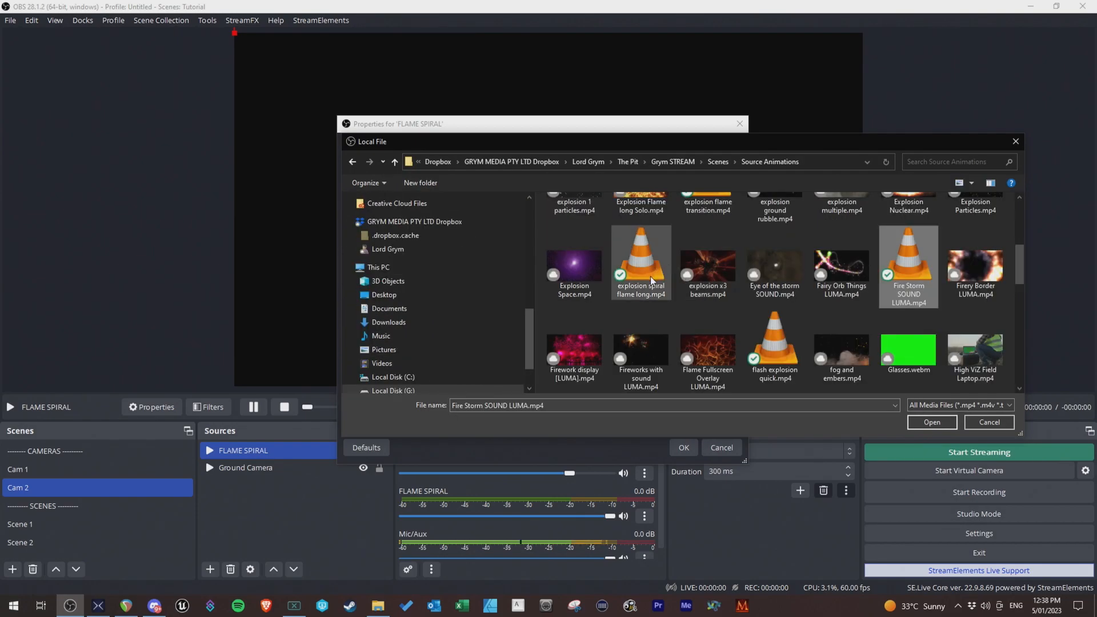
left_click(653, 286)
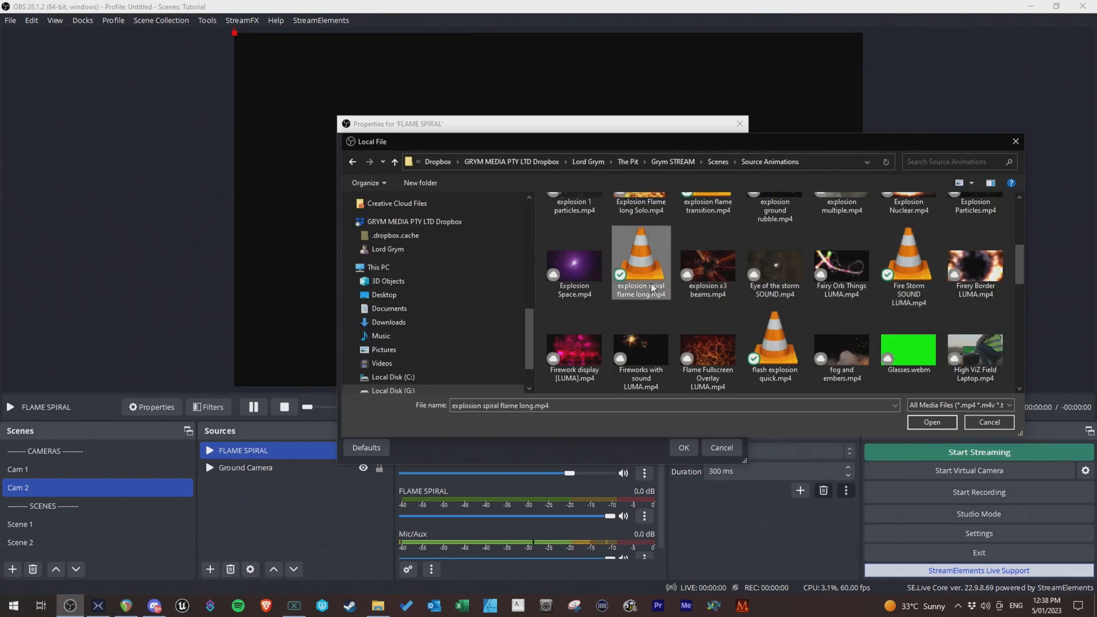
left_click(936, 423)
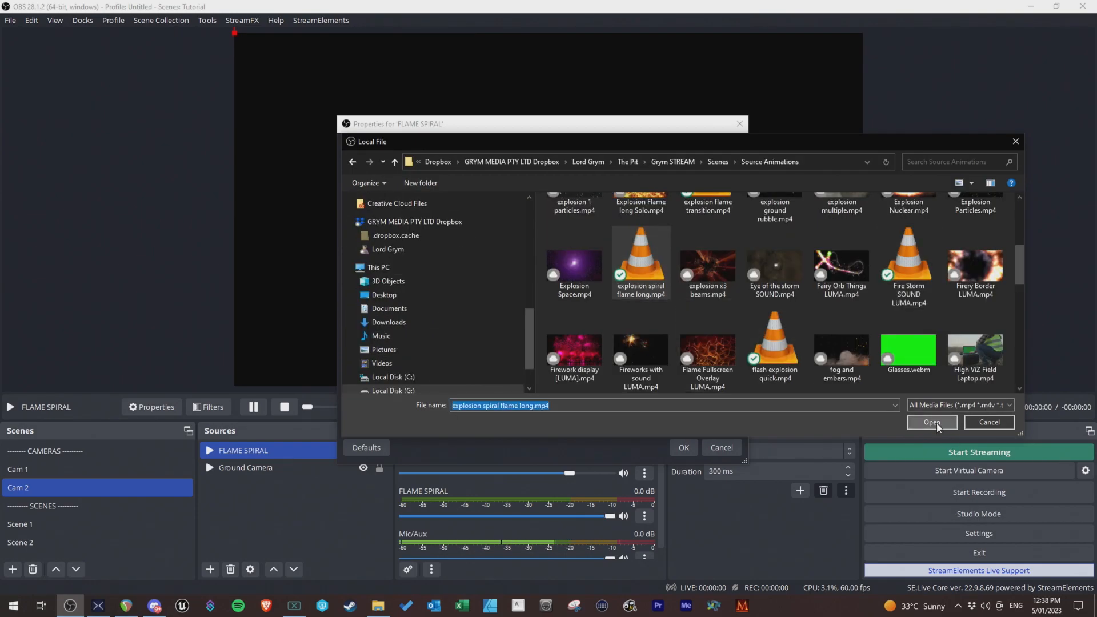
left_click(682, 447)
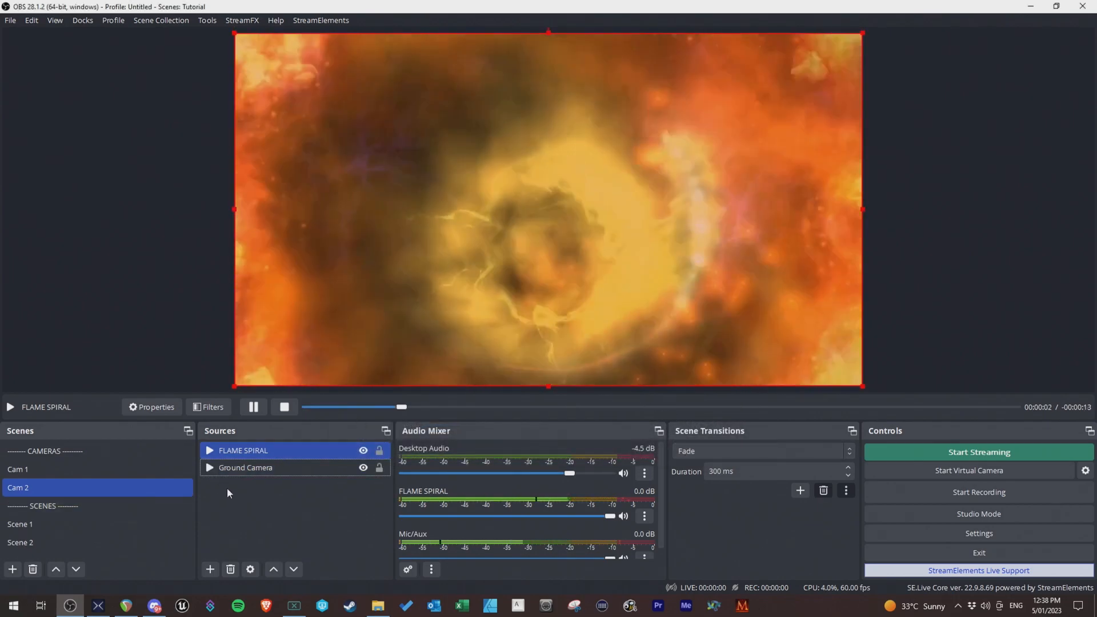
Place the FLAME SPIRAL source beneath Ground Camera in the source order and access its audio mixer options
left_click_drag(245, 455, 246, 474)
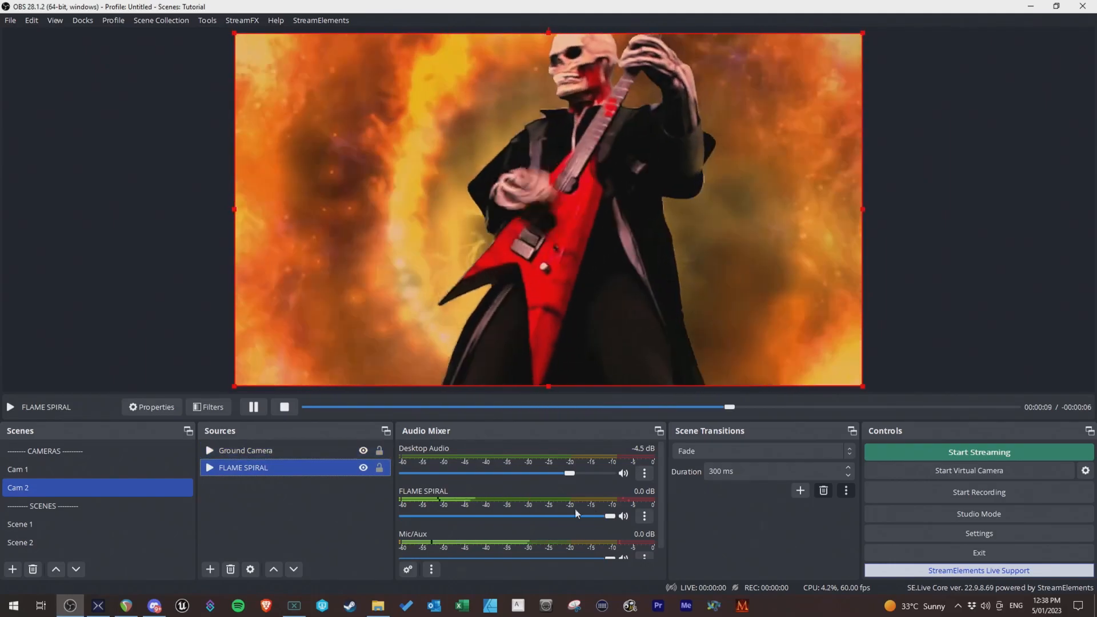
left_click(644, 516)
left_click(679, 505)
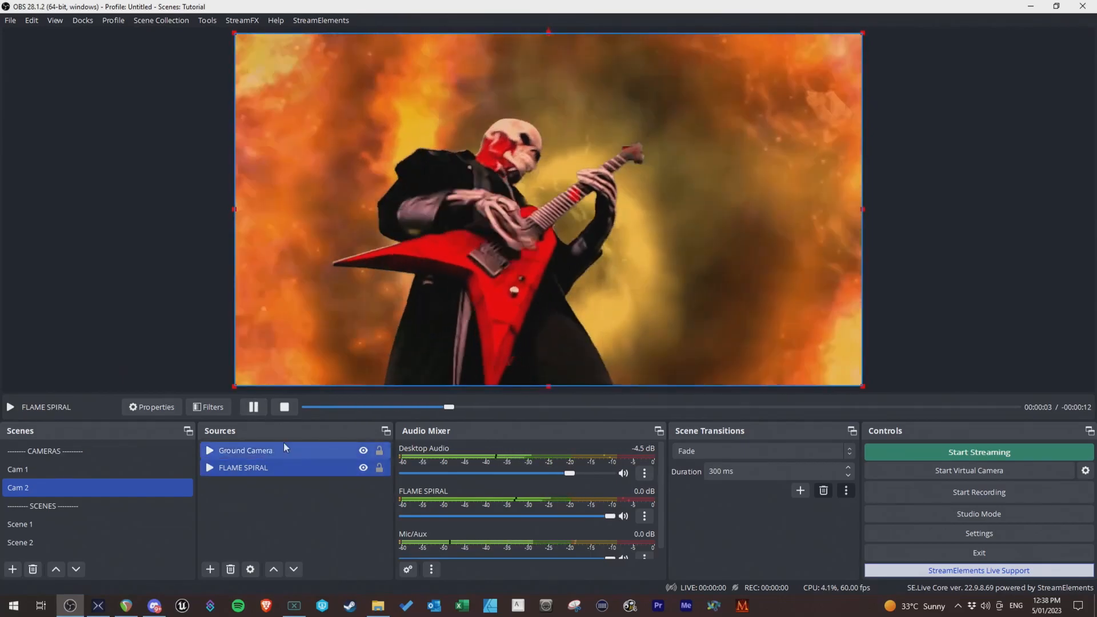
Set the FLAME SPIRAL source's hide transition to Fade with a duration of 3000 ms
right_click(264, 467)
mouse_move(331, 369)
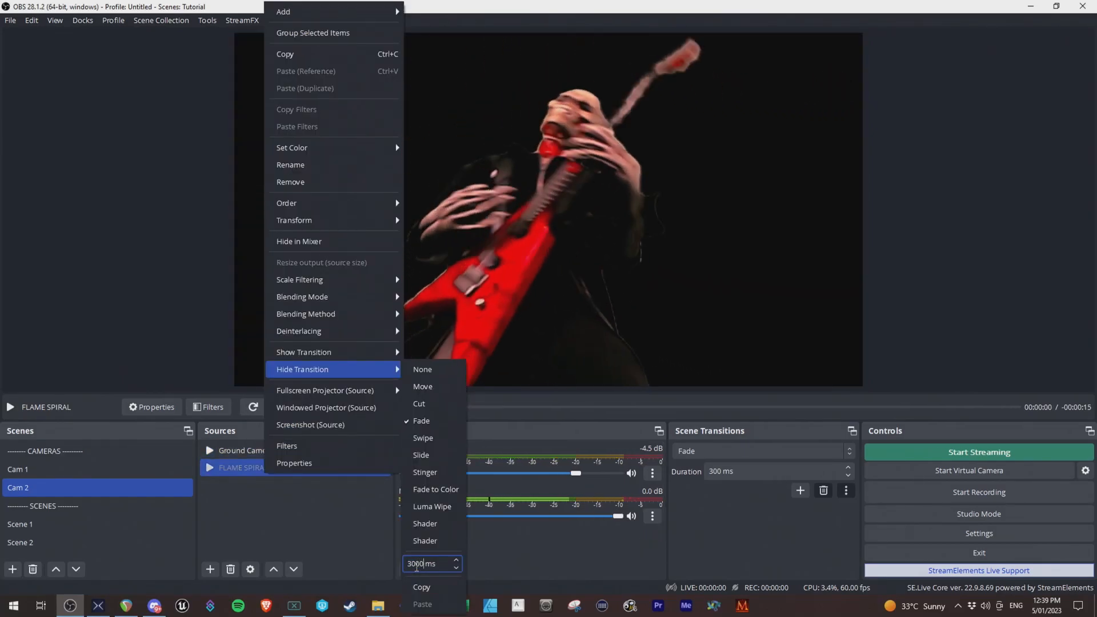
left_click(253, 492)
Toggle the FLAME SPIRAL source's visibility to preview its transitions, and leave the source hidden
left_click(364, 467)
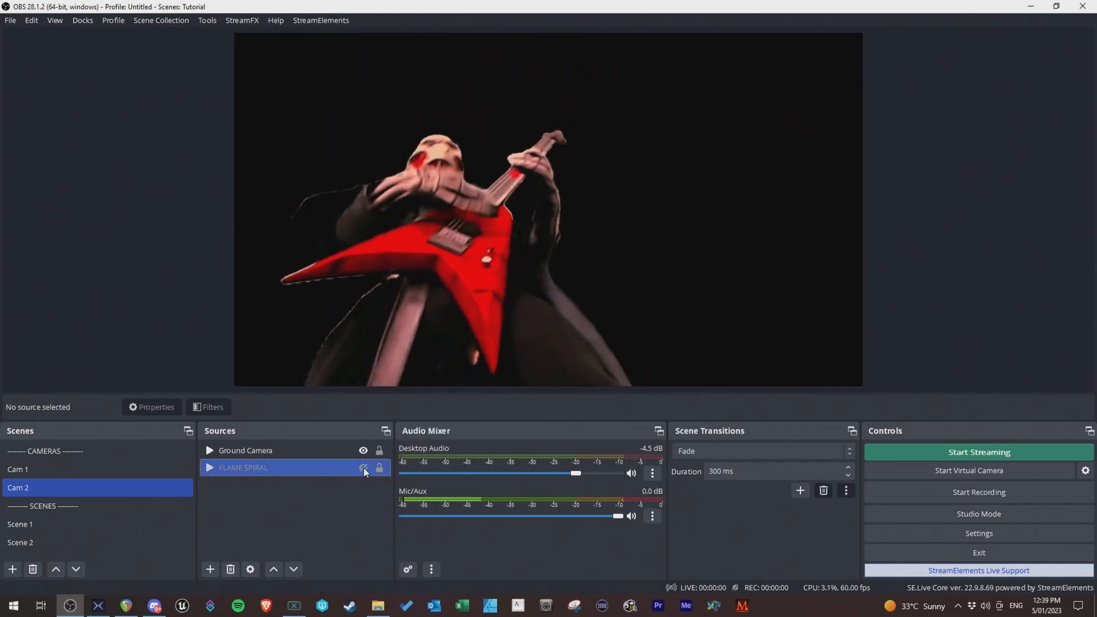
left_click(363, 468)
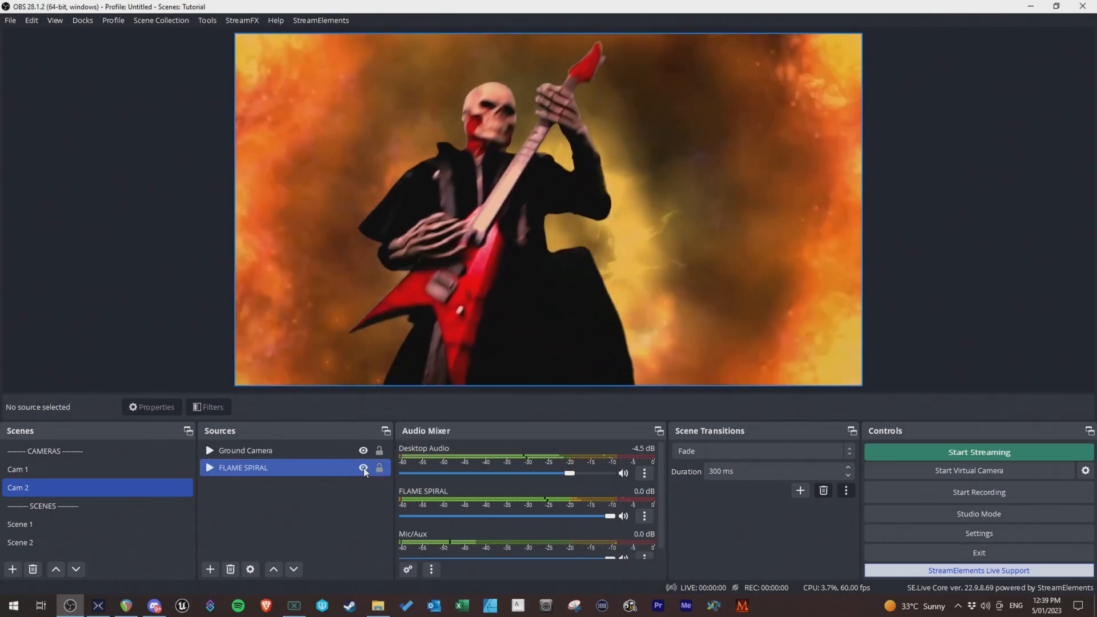
left_click(363, 467)
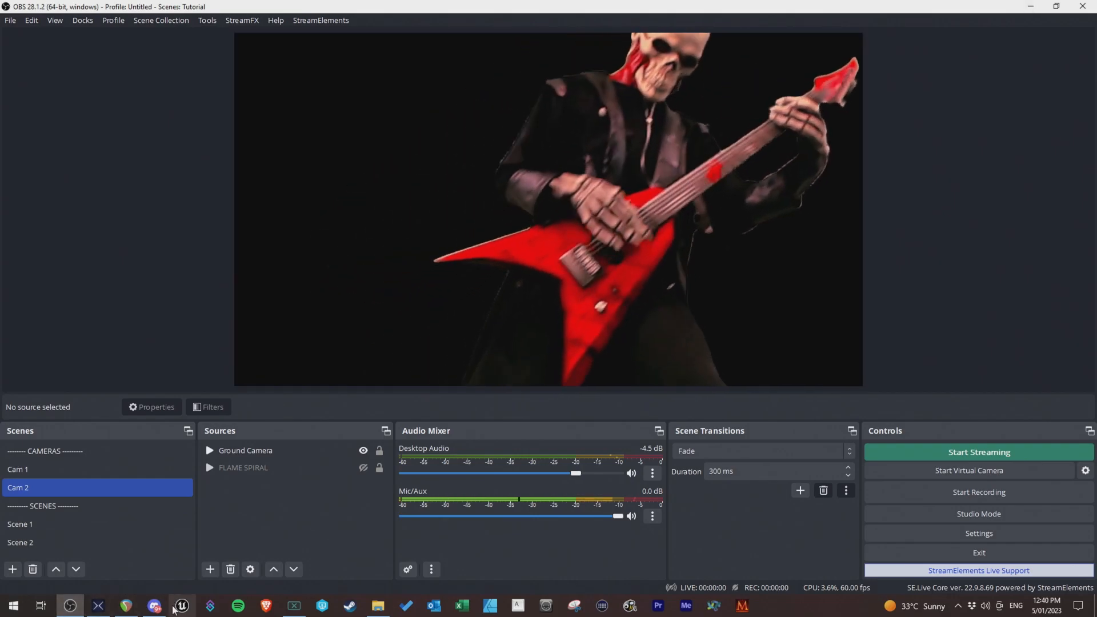
Switch to REAPER, open the MIDI AUTOMATION item in the MIDI editor and place a second FLAME SPIRAL note at measure 22
left_click(126, 606)
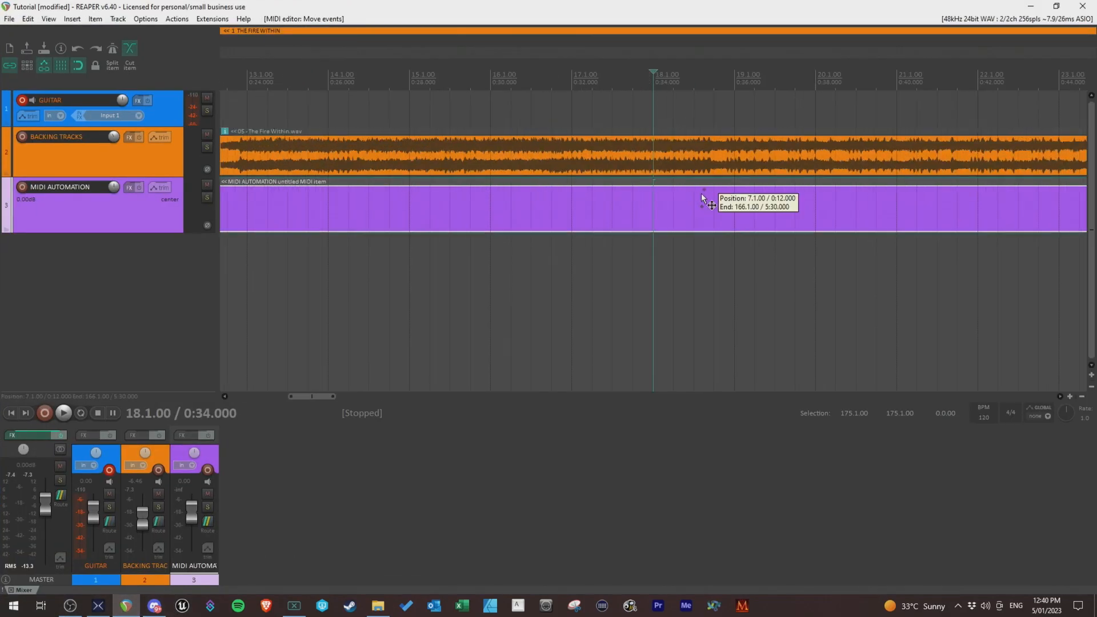
double_click(701, 199)
scroll(704, 242, "down", 8)
left_click(779, 79)
scroll(752, 291, "up", 3)
scroll(594, 288, "down", 2)
scroll(594, 289, "up", 1)
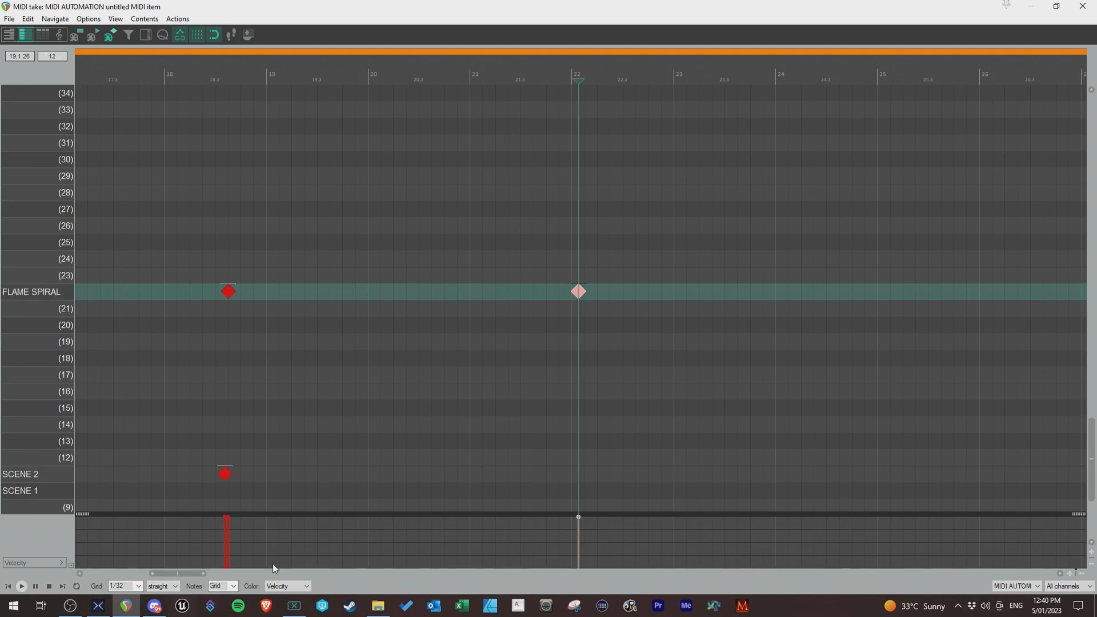
Switch to OBS and assign the hotkey Shift + 3 to both Show and Hide 'FLAME SPIRAL' under Cam 2
left_click(70, 606)
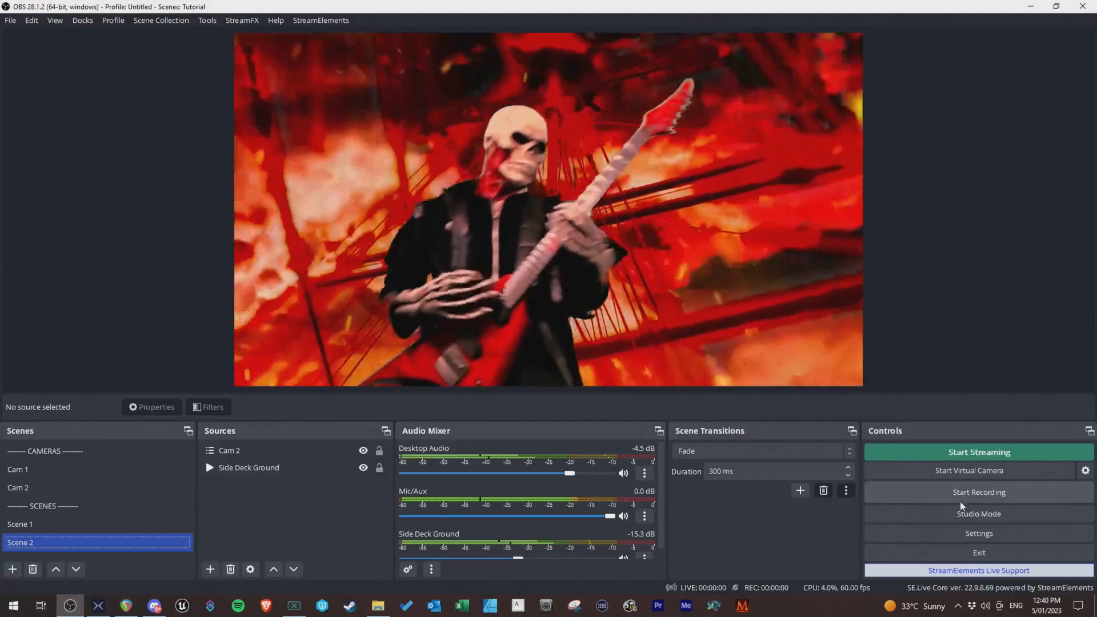
left_click(952, 534)
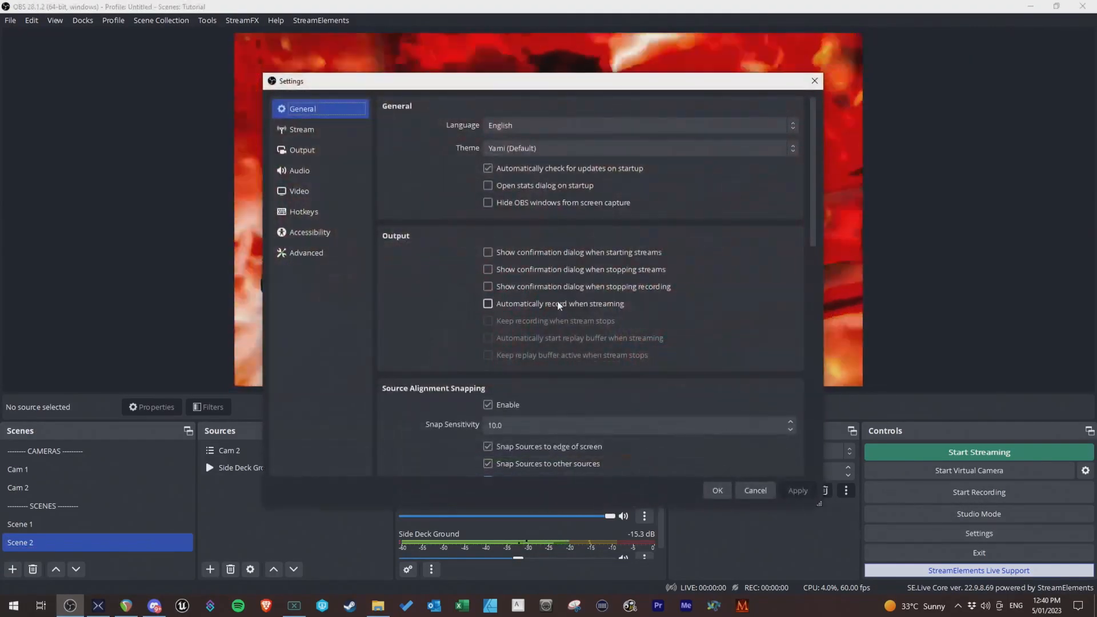
left_click(322, 210)
scroll(486, 234, "down", 5)
scroll(488, 251, "down", 12)
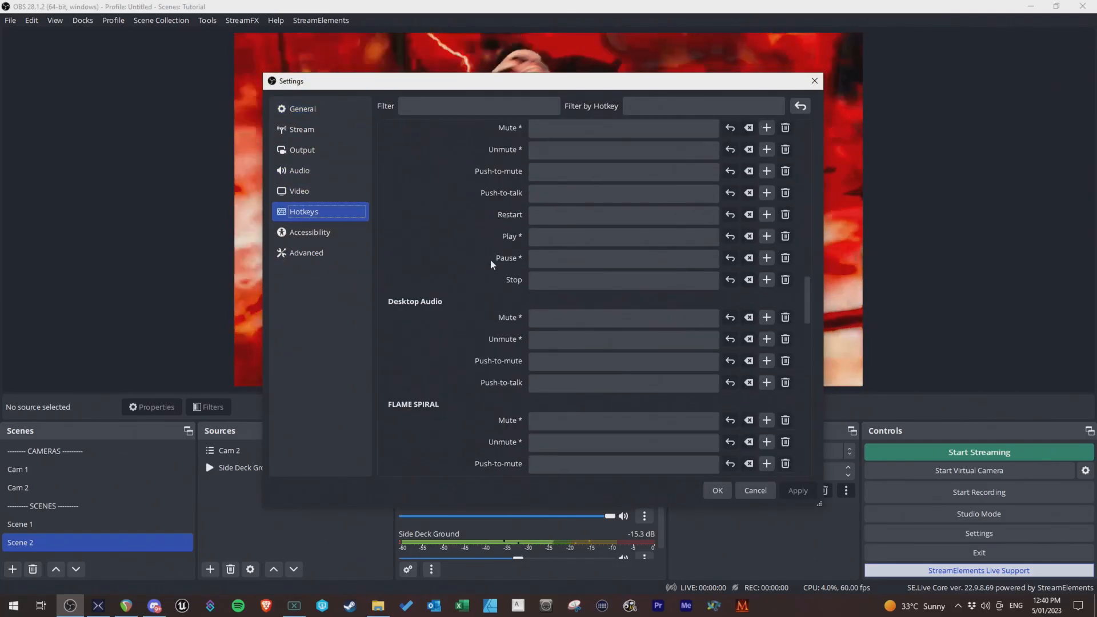
scroll(491, 263, "up", 6)
left_click(554, 312)
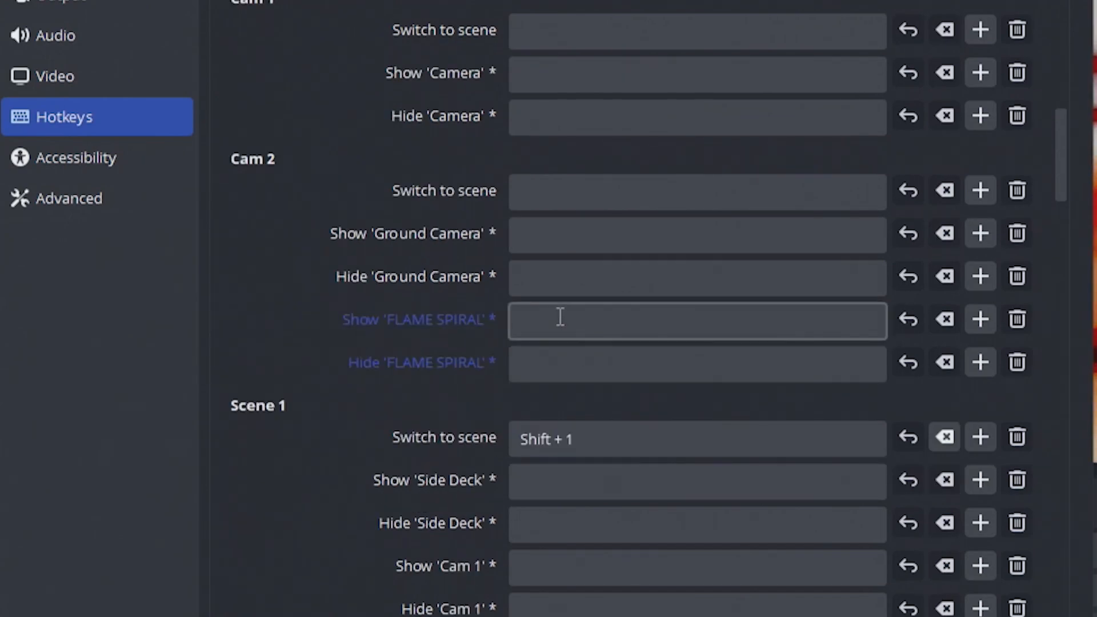
left_click(664, 319)
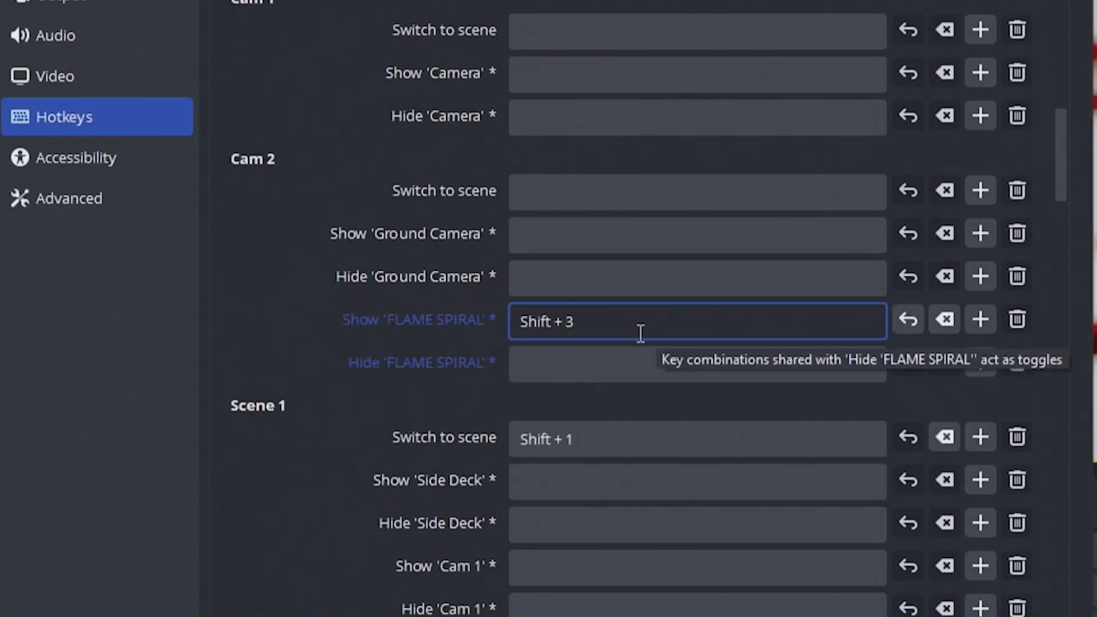
left_click(563, 382)
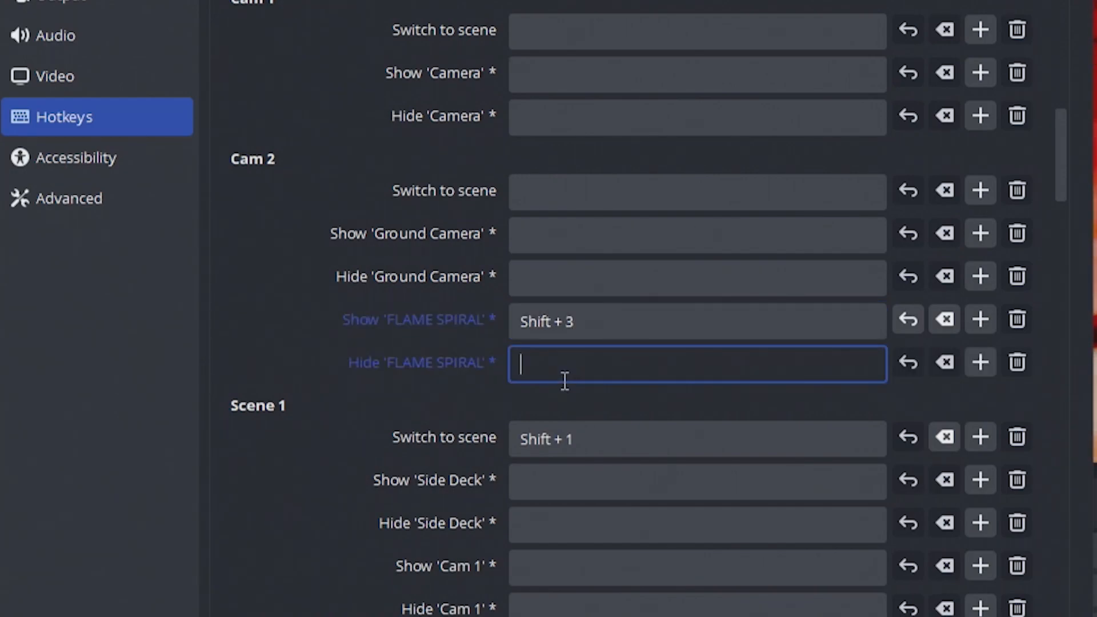
key("shift")
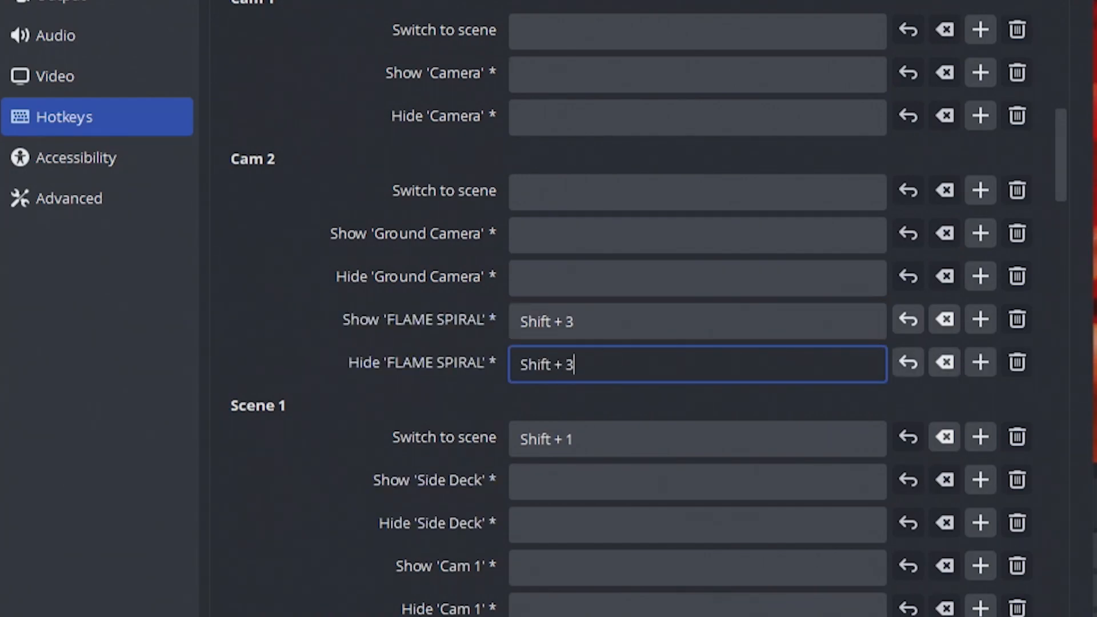
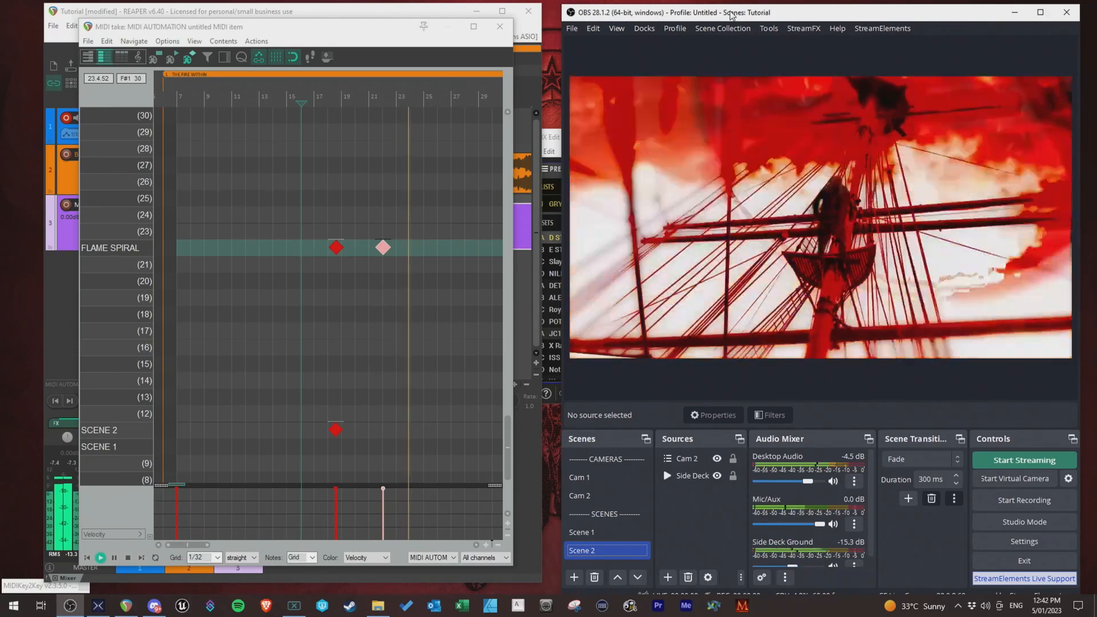
Return to REAPER's MIDI editor to view the FLAME SPIRAL notes, and restore the minimized MIDIKey2Key window
left_click(304, 35)
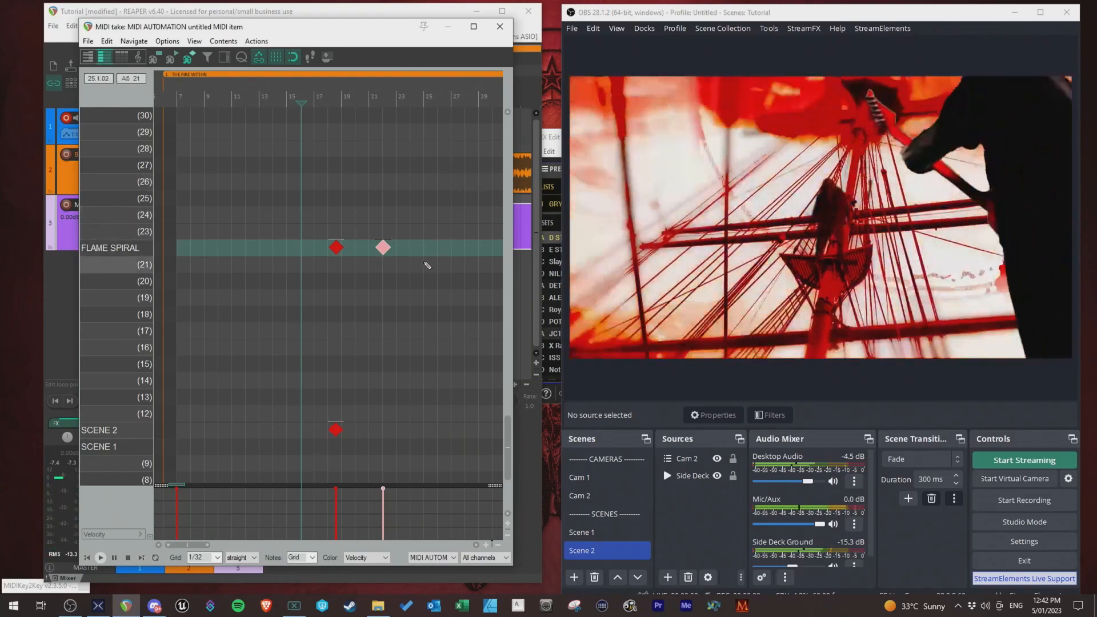
scroll(394, 280, "down", 3)
scroll(388, 296, "up", 5)
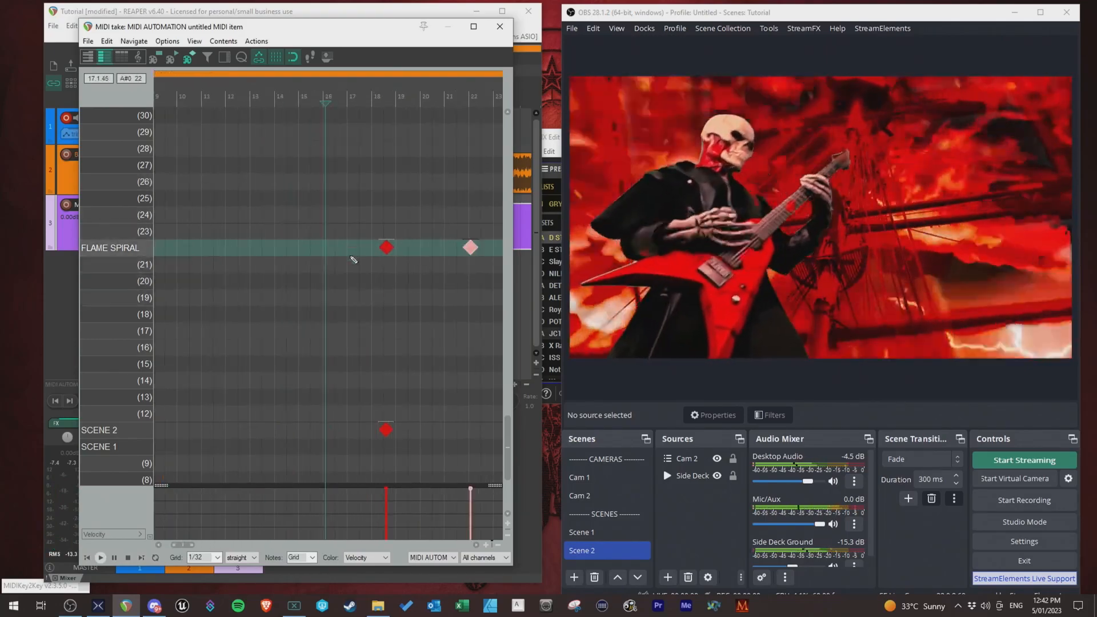
scroll(451, 294, "down", 4)
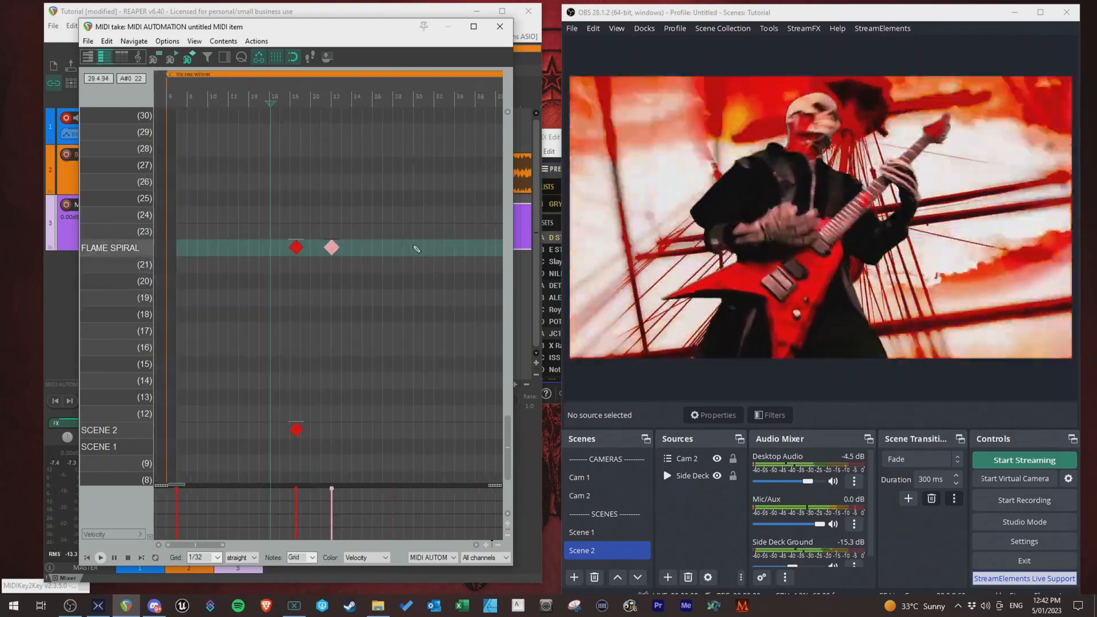
double_click(46, 586)
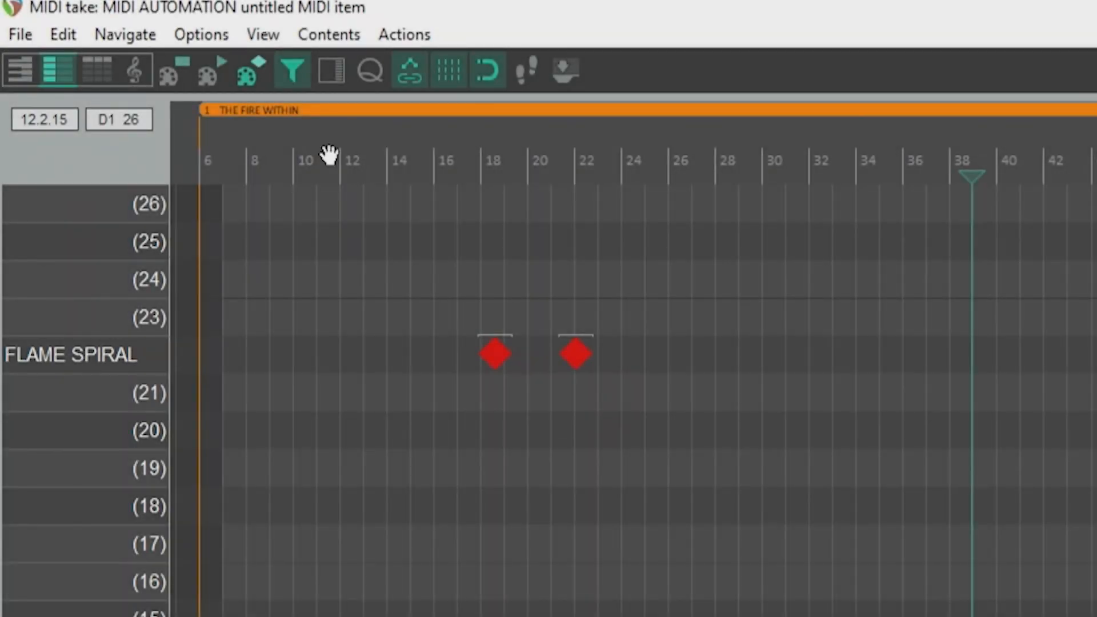
Save the MIDI editor's note/CC names to a file
left_click(26, 39)
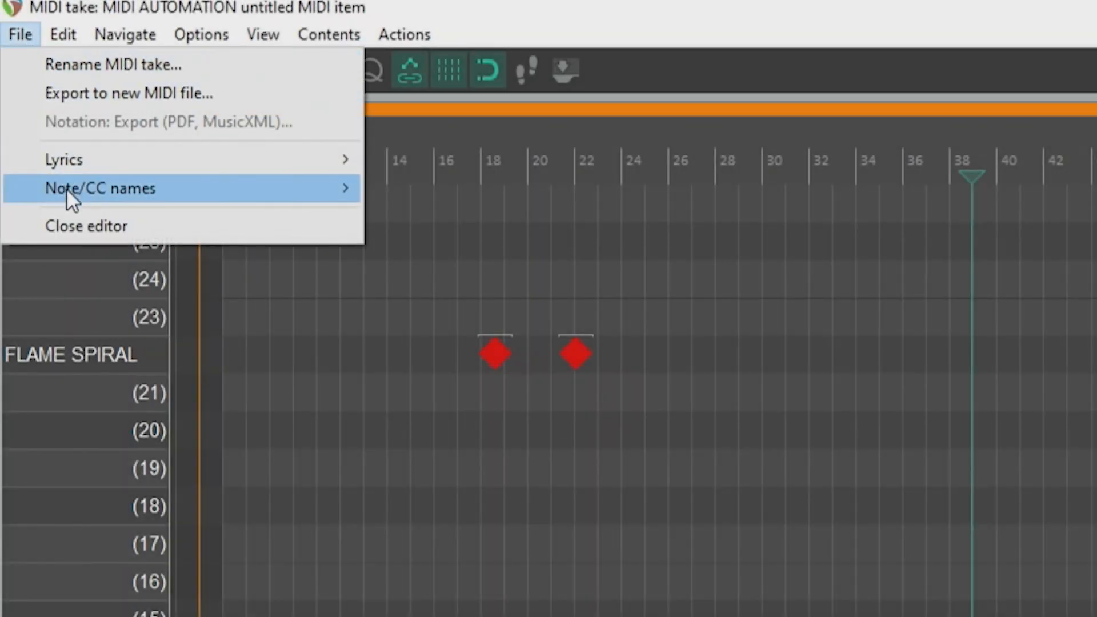
mouse_move(167, 189)
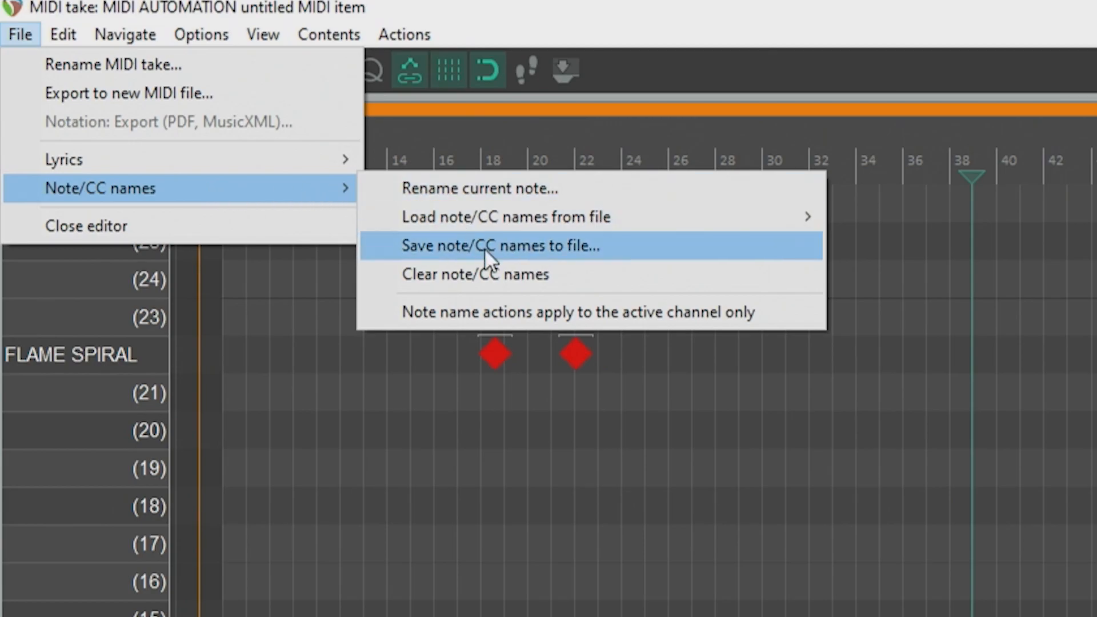
left_click(514, 249)
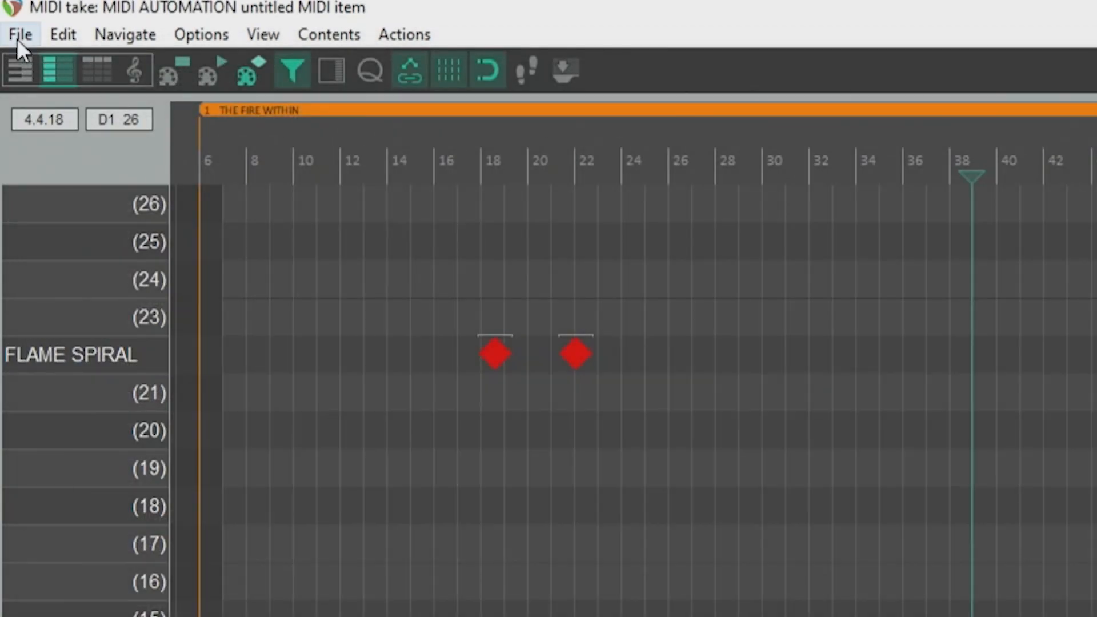
Load the note/CC names from the saved MIDI - HOTKEYS NAMES file into the MIDI editor
left_click(18, 36)
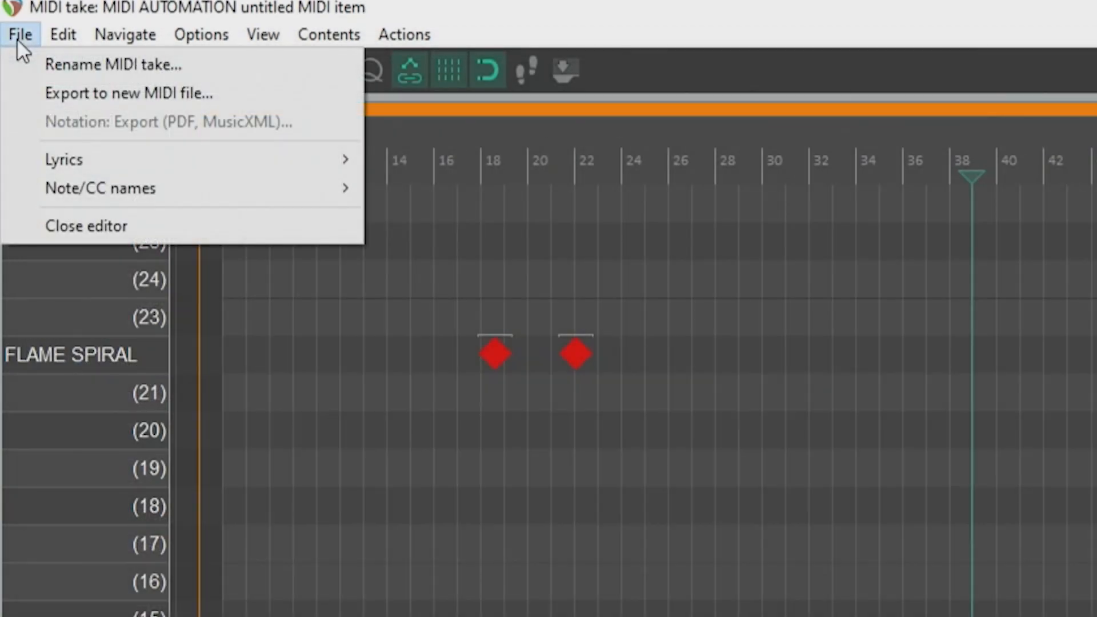
mouse_move(118, 186)
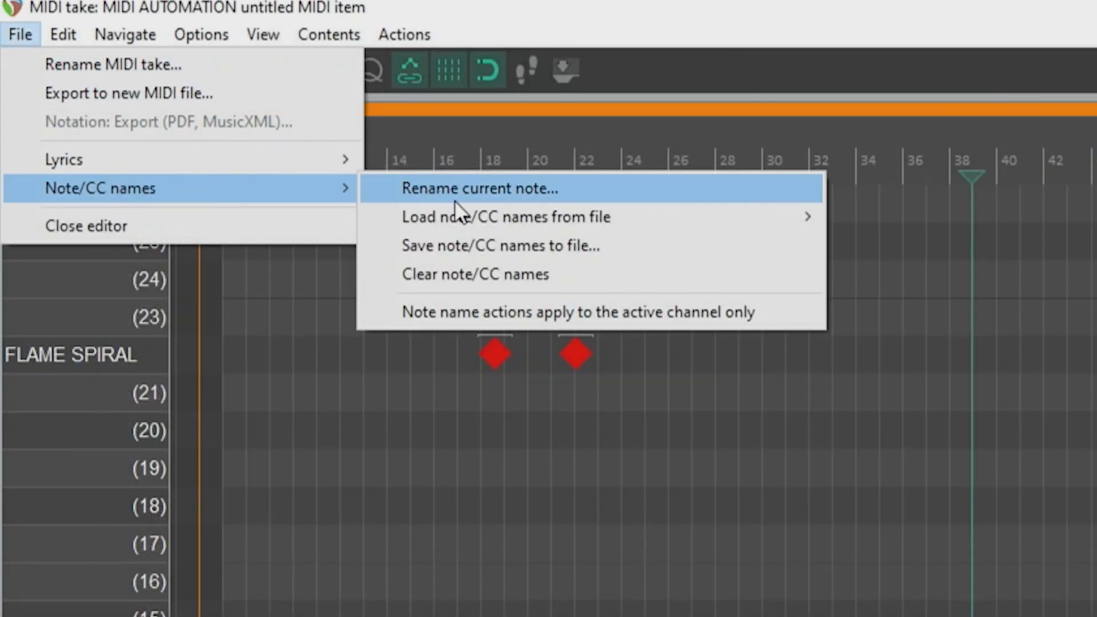
mouse_move(474, 217)
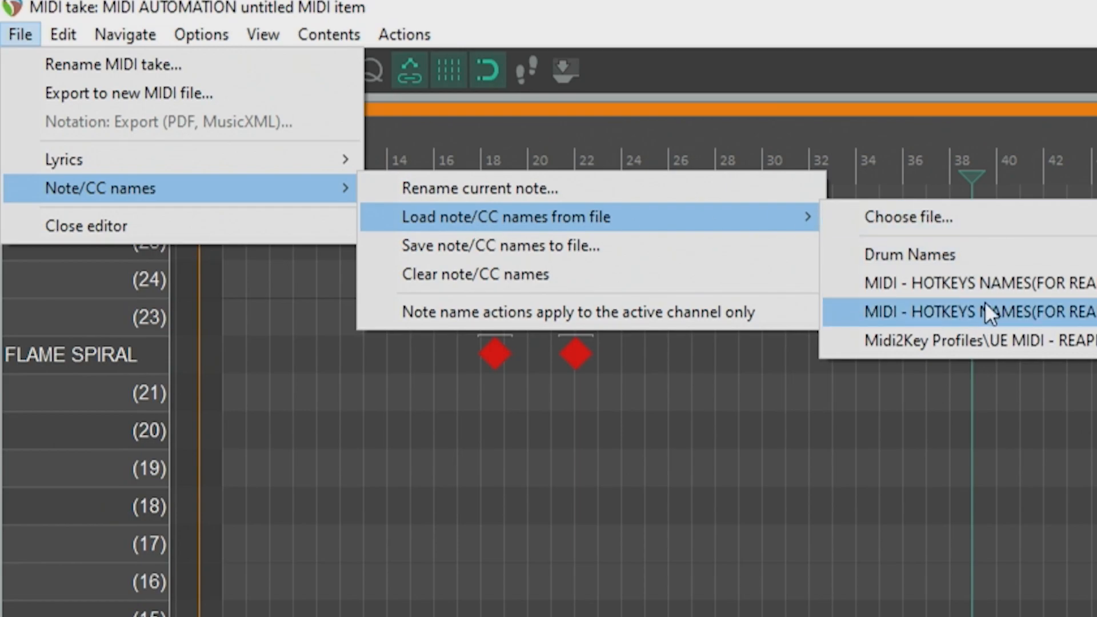
left_click(913, 323)
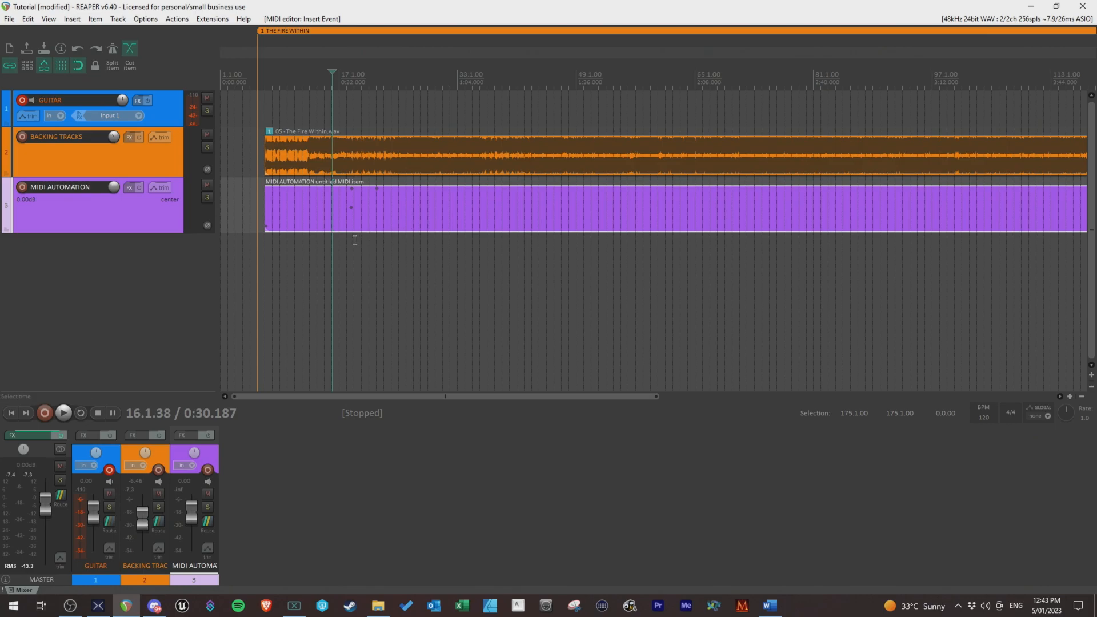
Open the project's action list and look through the custom song actions and their assigned shortcuts
left_click(291, 75)
scroll(292, 75, "down", 4)
scroll(475, 97, "up", 6)
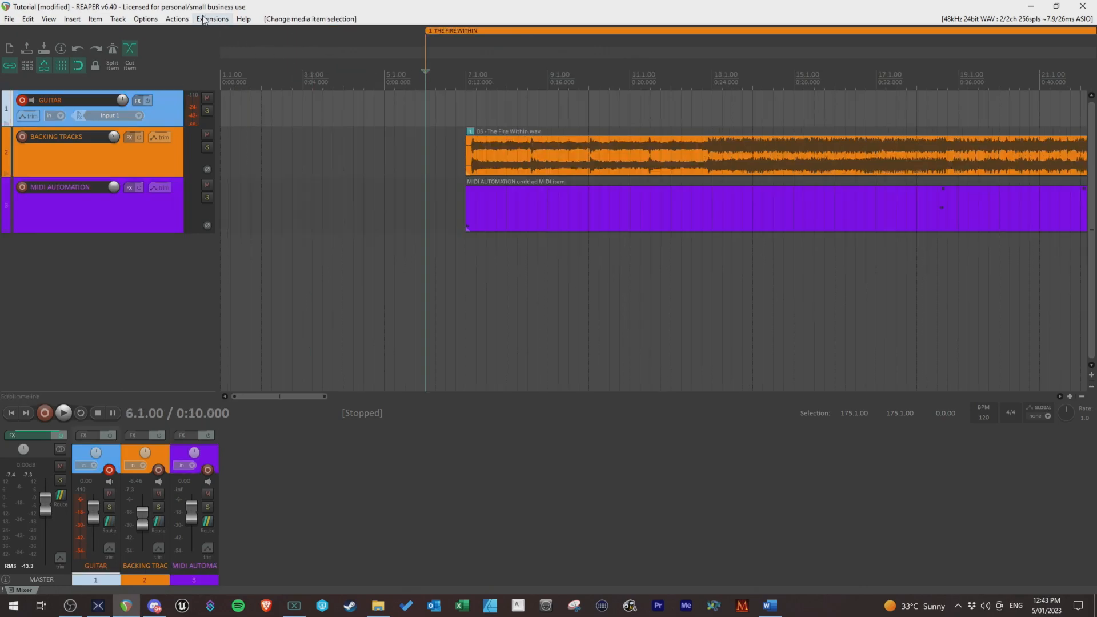
left_click(175, 19)
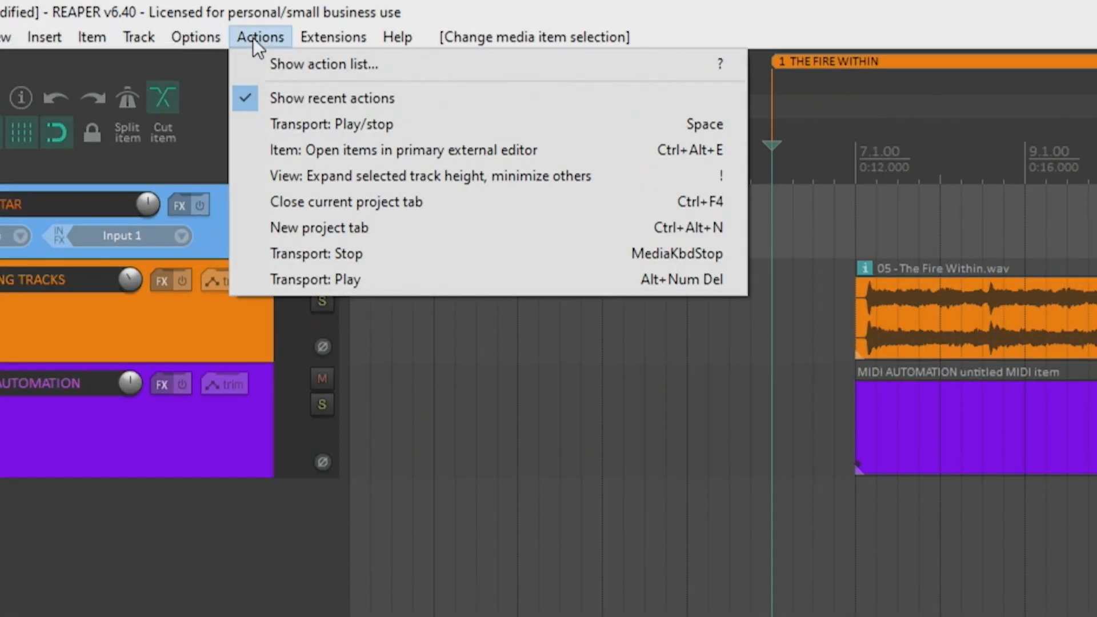
left_click(293, 69)
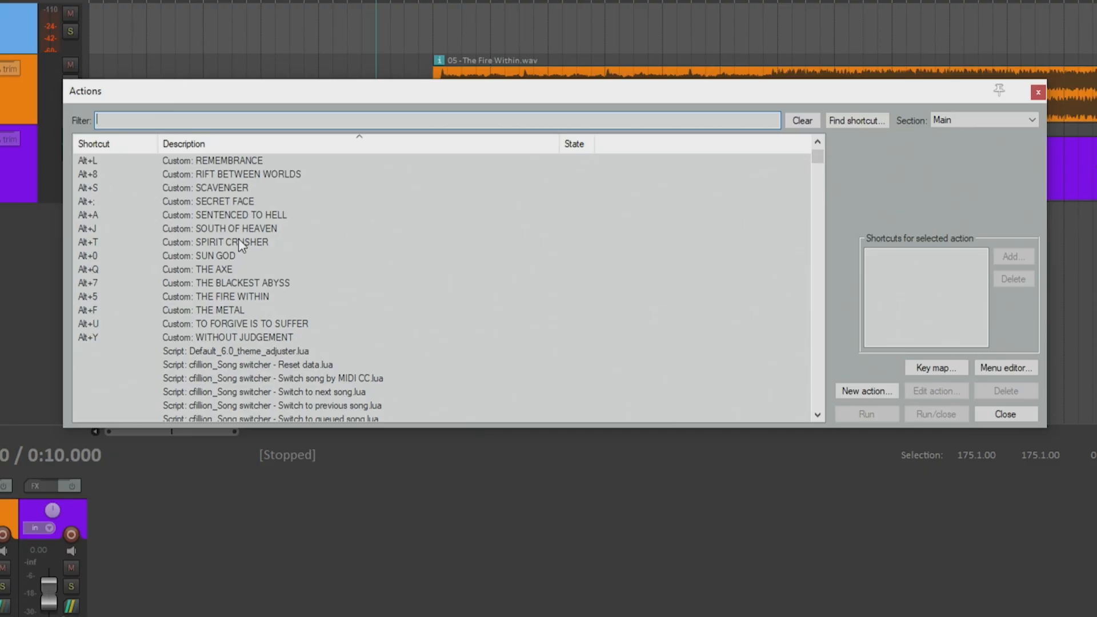
scroll(274, 280, "down", 4)
scroll(274, 272, "up", 5)
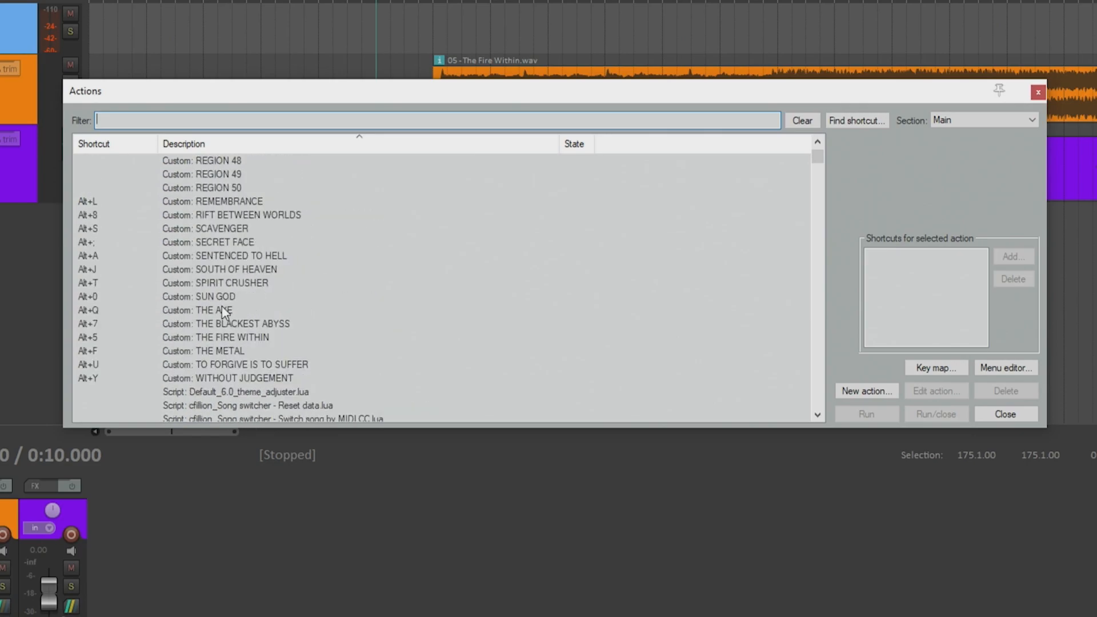
scroll(239, 309, "up", 11)
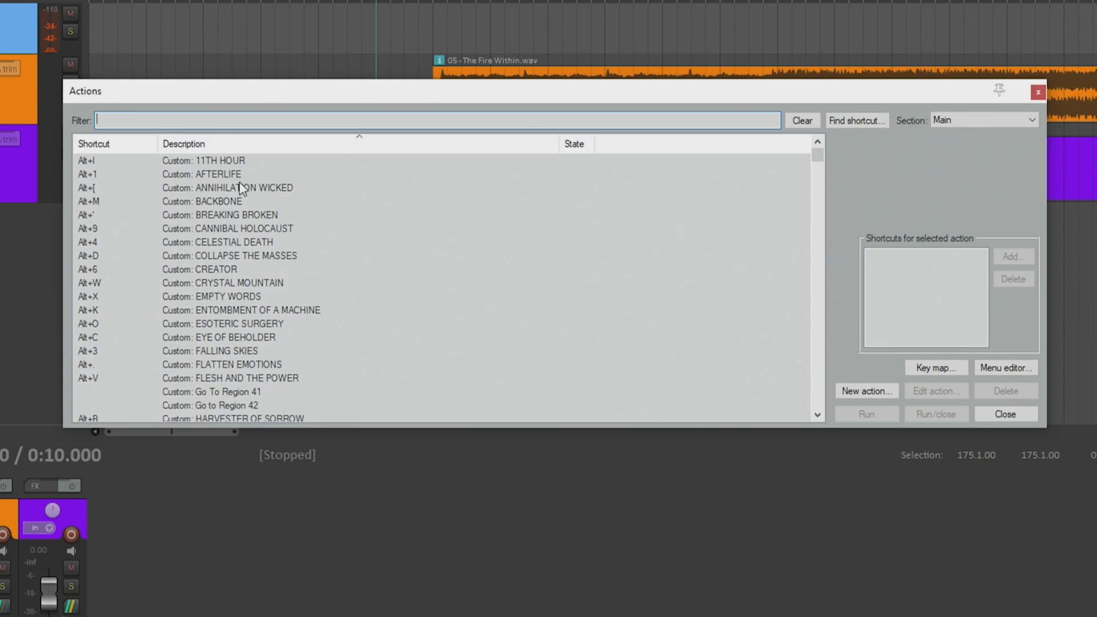
Open the AFTERLIFE custom action for editing, examine its component actions and close it without changes
left_click(217, 172)
right_click(194, 171)
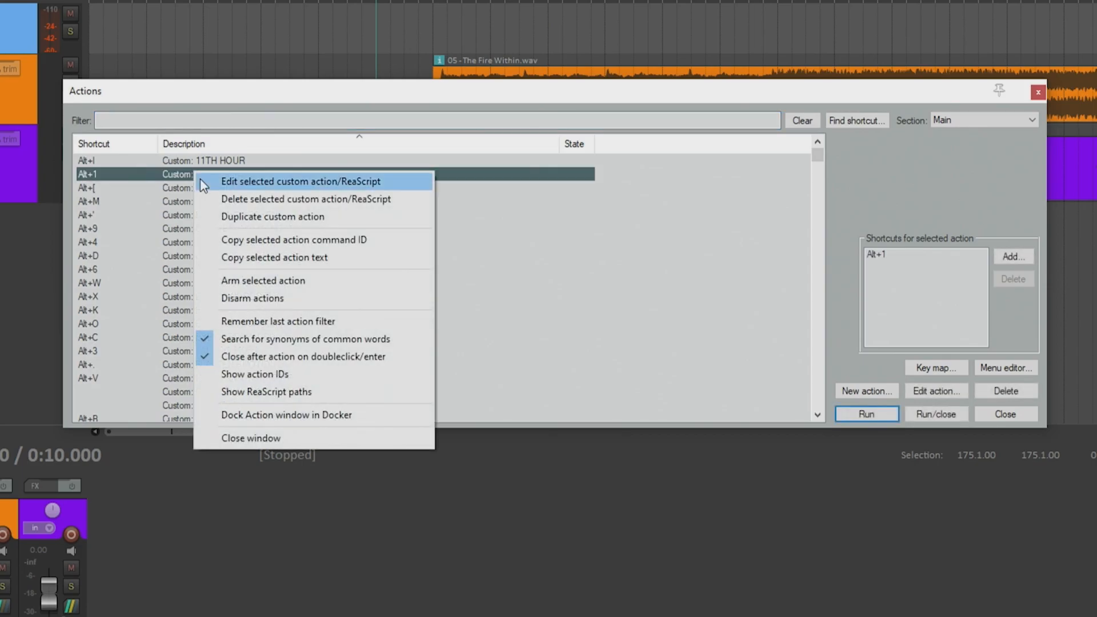
left_click(232, 183)
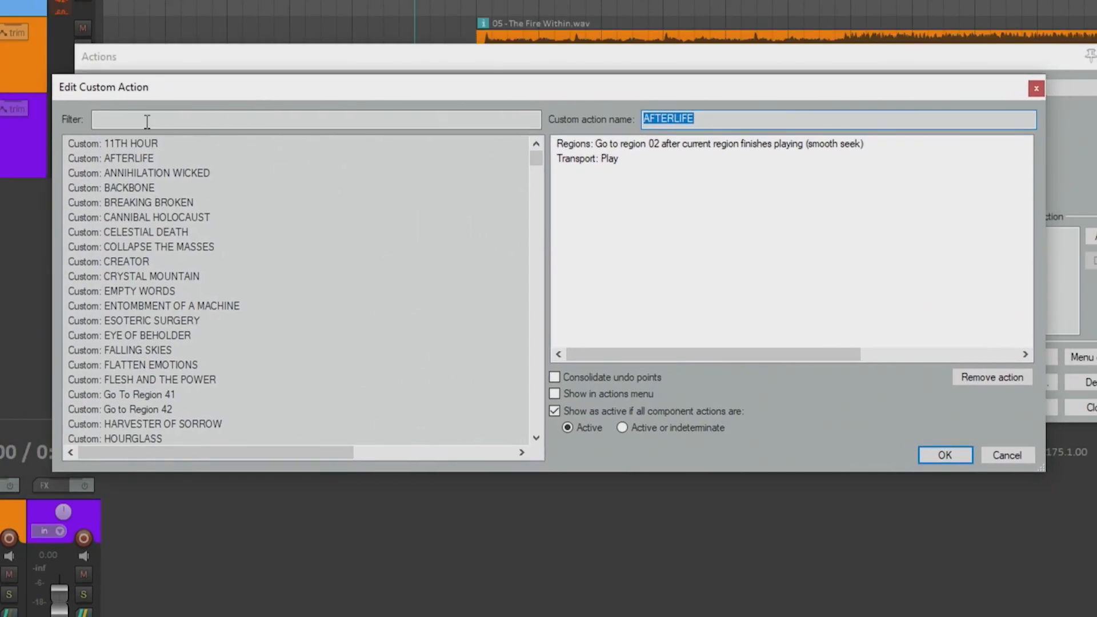
scroll(172, 257, "down", 10)
left_click_drag(540, 167, 539, 144)
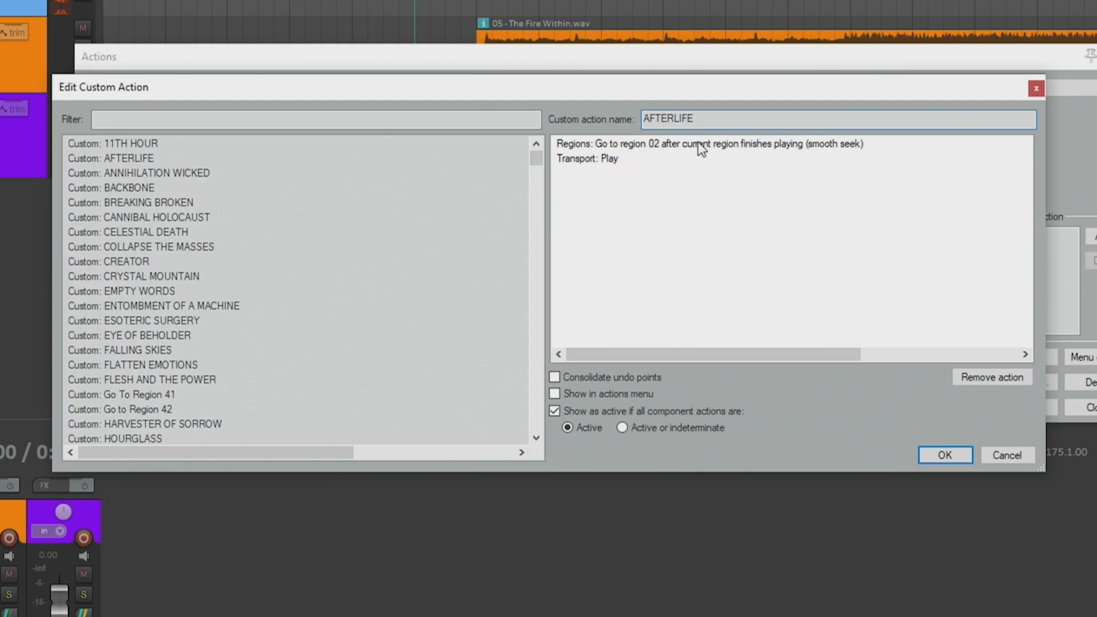
left_click(601, 163)
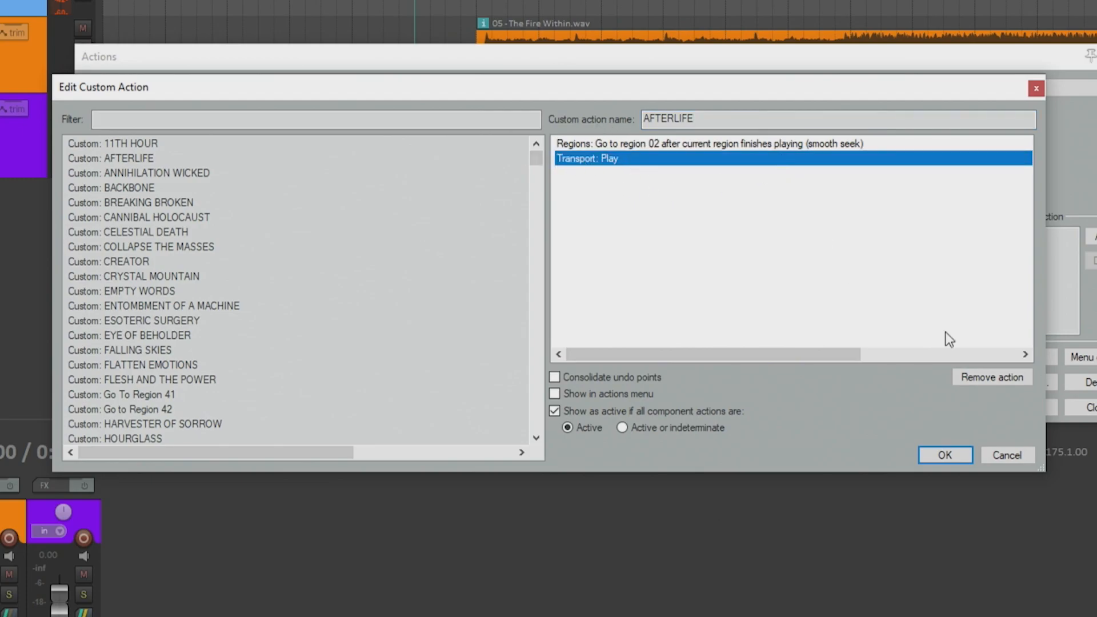
left_click(1005, 456)
left_click(218, 151)
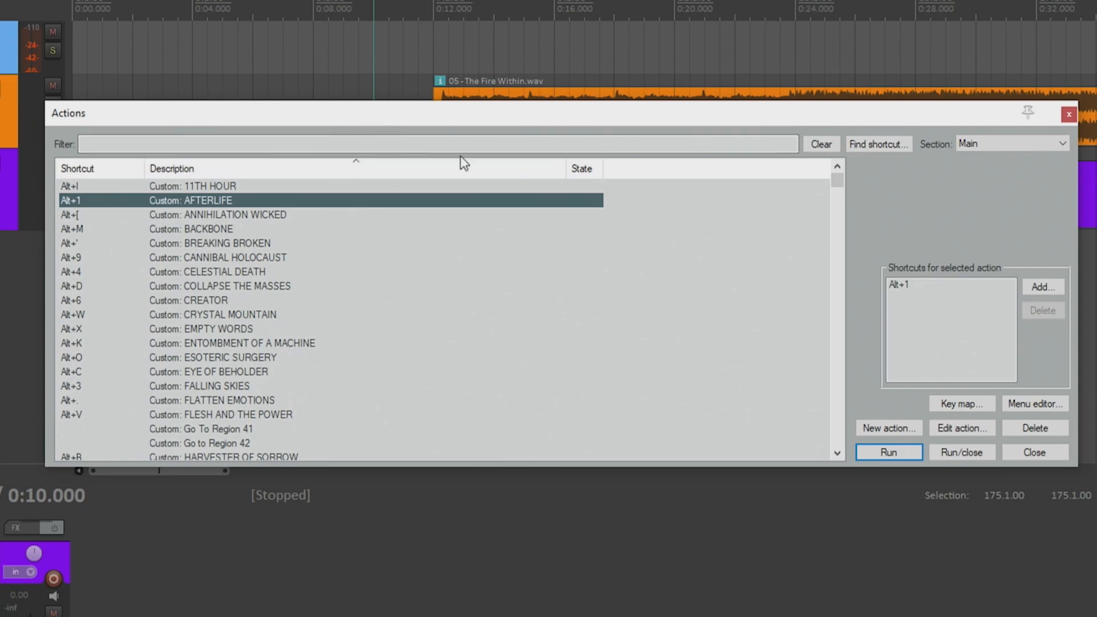
Start a new custom action and name it TUTORIAL
left_click(886, 428)
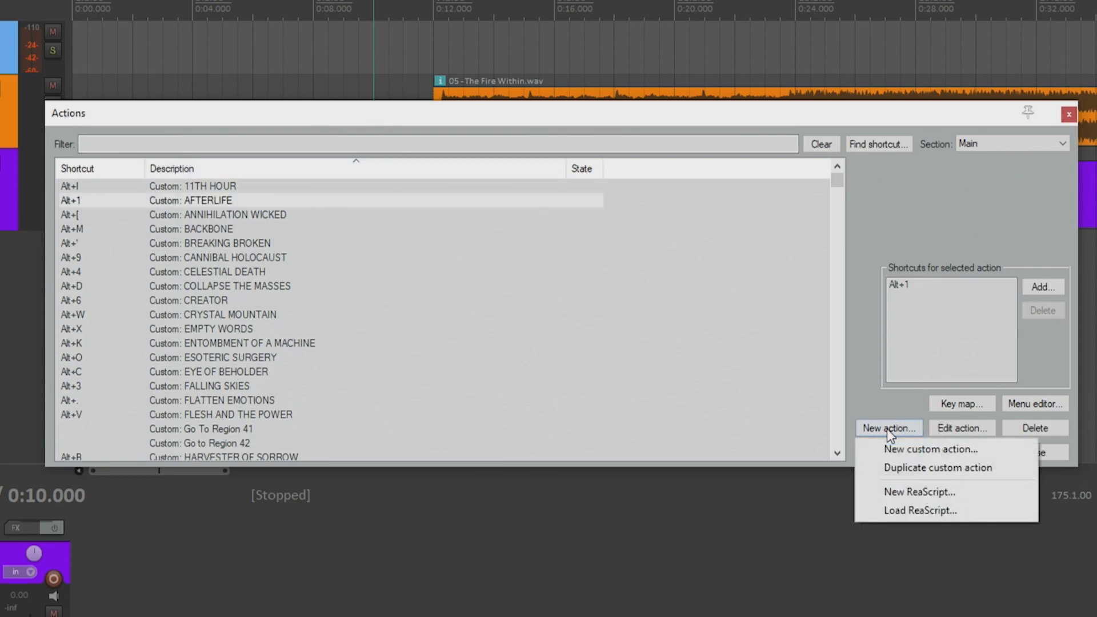
left_click(925, 451)
left_click(558, 200)
key("Delete")
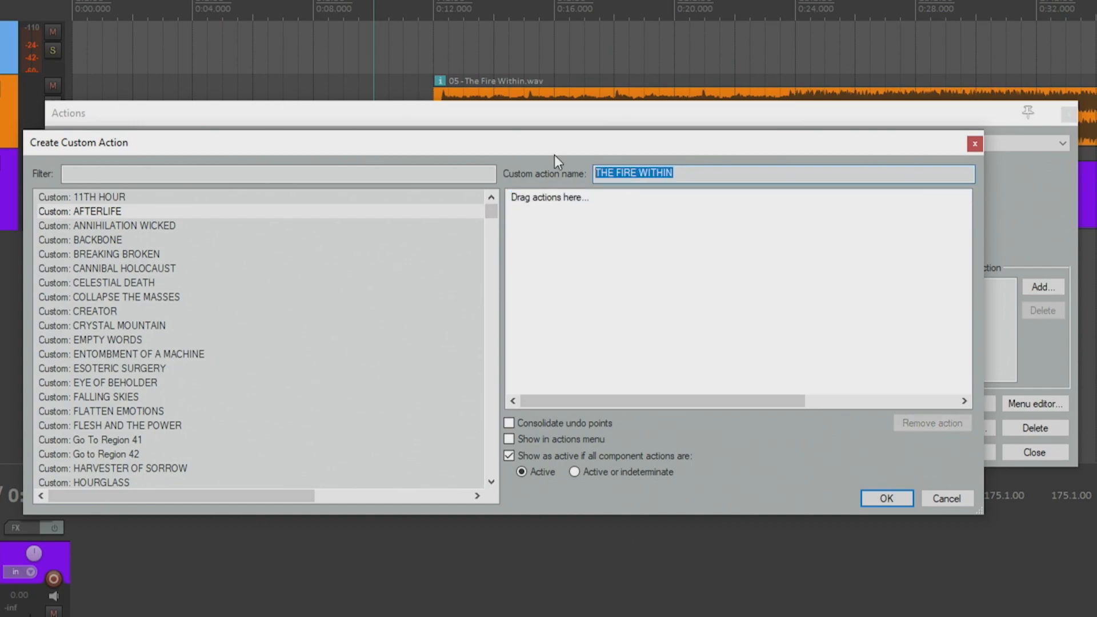
type("TUTORIAL")
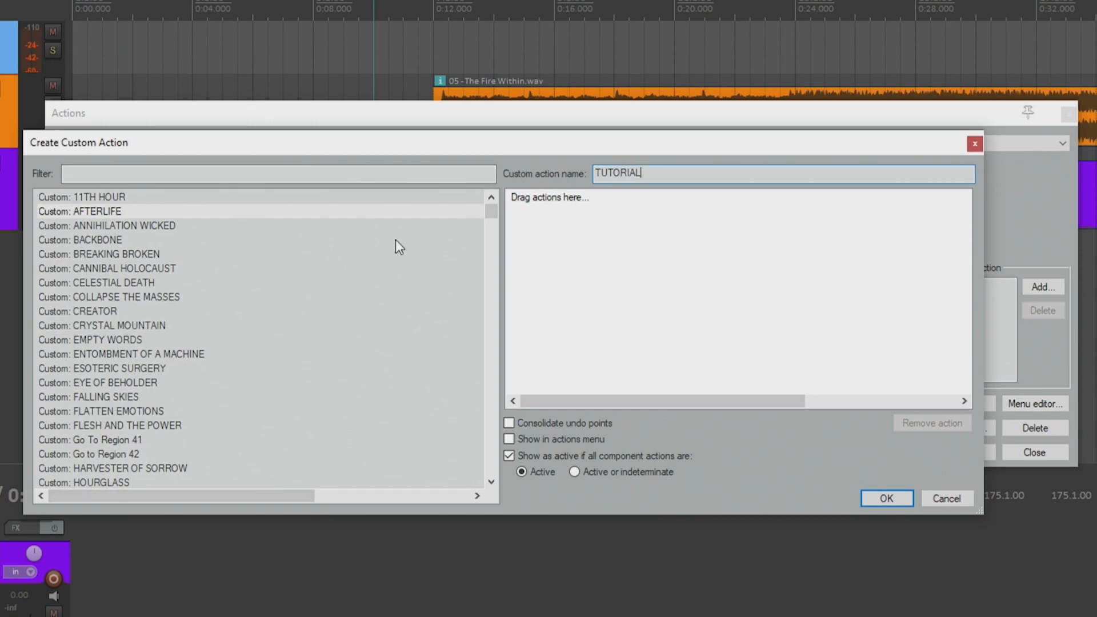
Find the go to region actions and add 'Go to region 01 after current region finishes playing (smooth seek)' to TUTORIAL
left_click(226, 171)
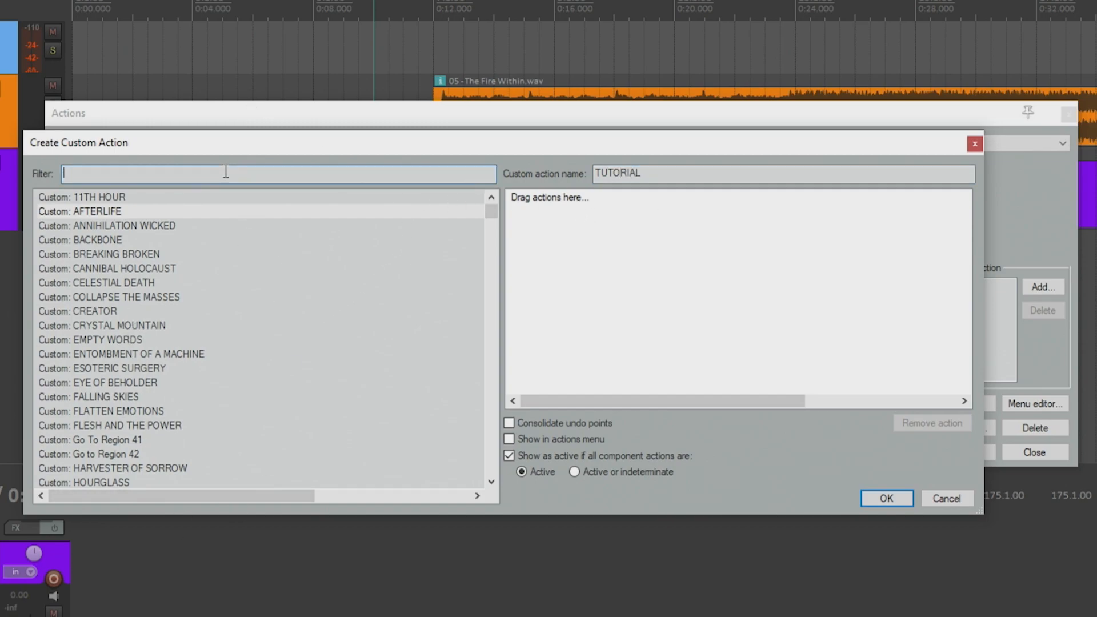
type("go to region")
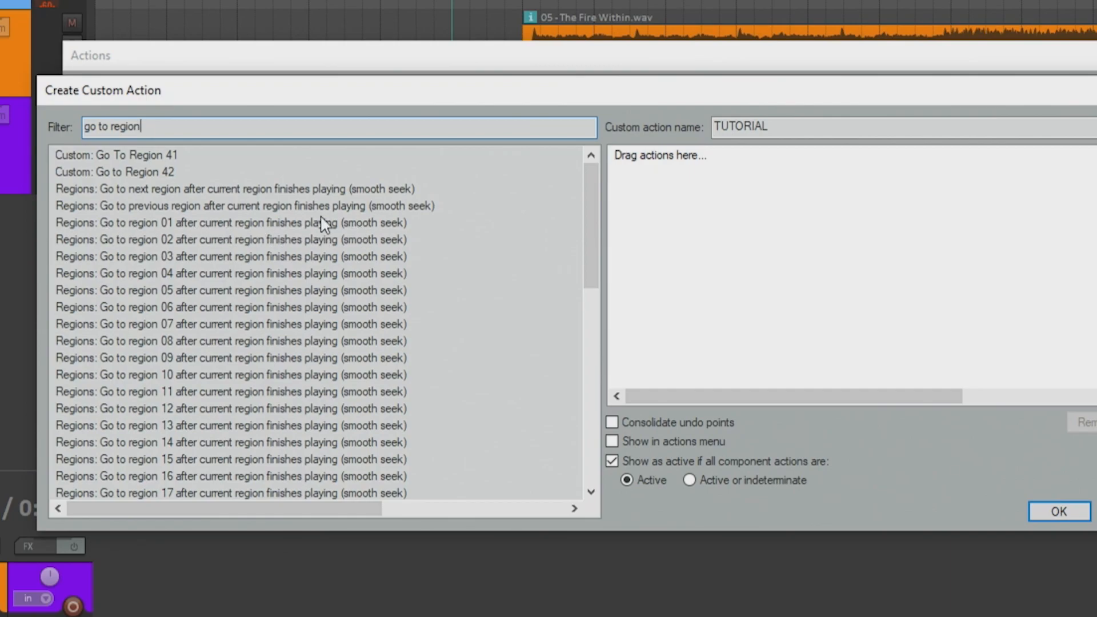
left_click_drag(161, 224, 725, 203)
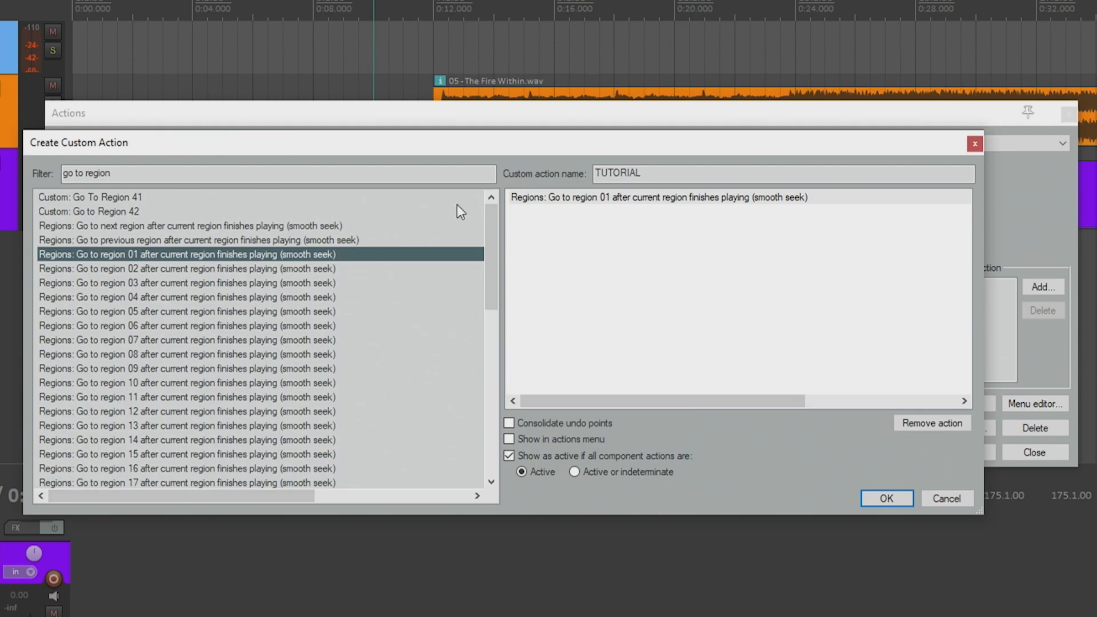
Add 'Transport: Play' as the second action in TUTORIAL and save the custom action
triple_click(160, 173)
type("play")
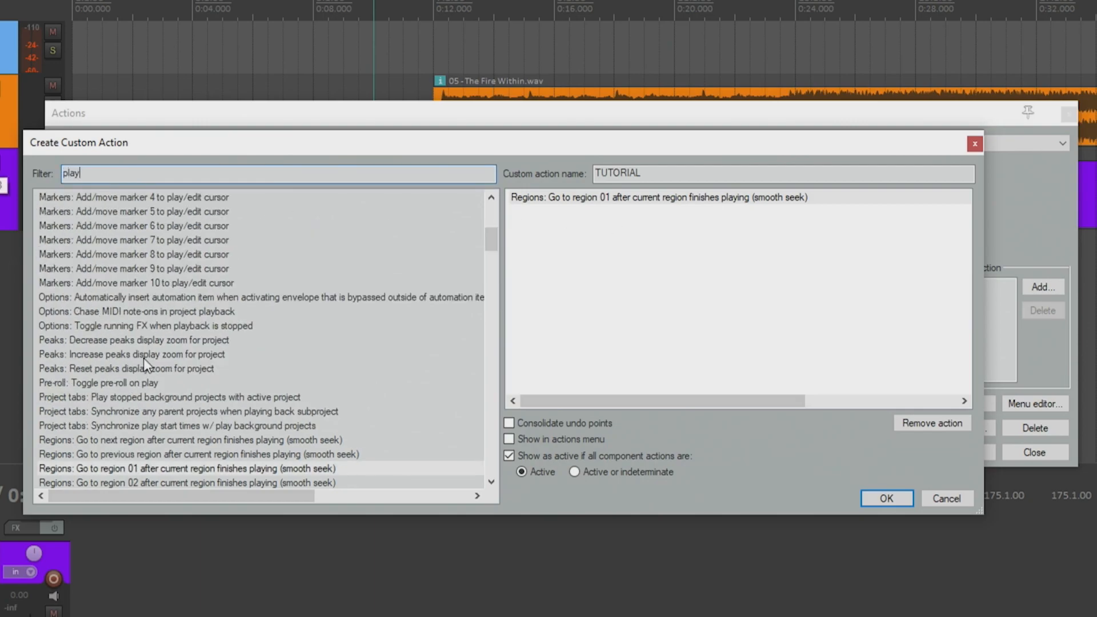
scroll(142, 358, "down", 20)
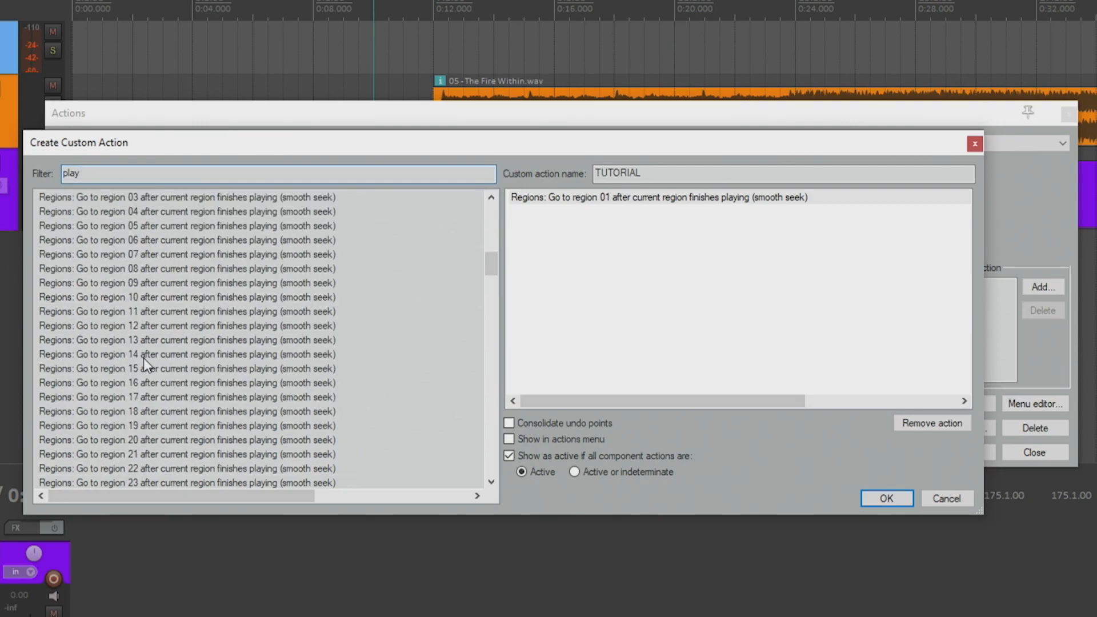
scroll(167, 366, "down", 20)
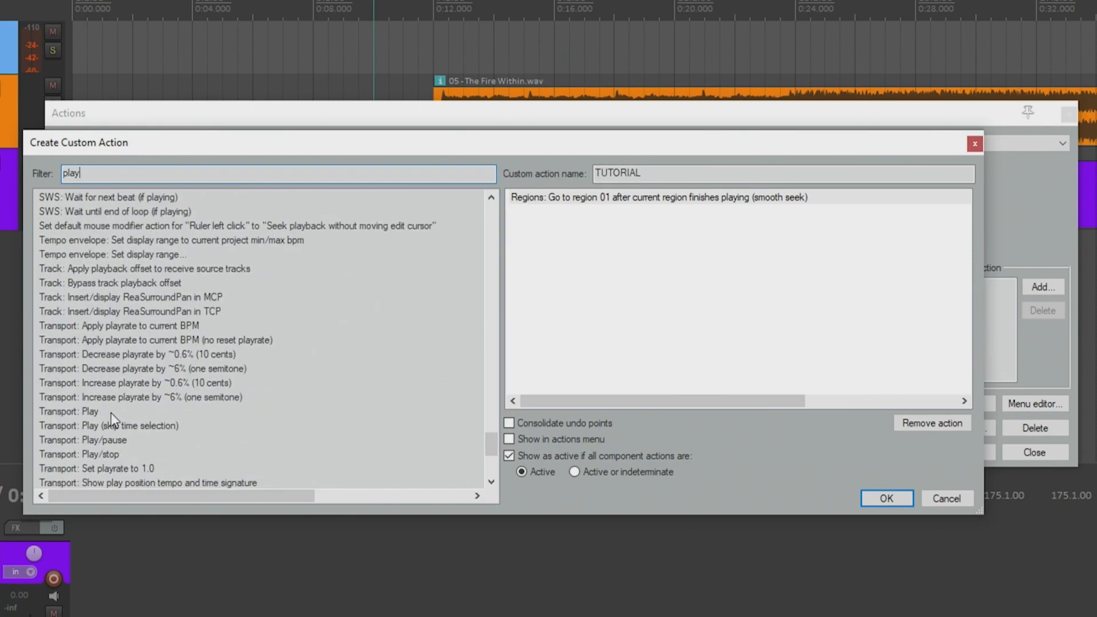
left_click(111, 413)
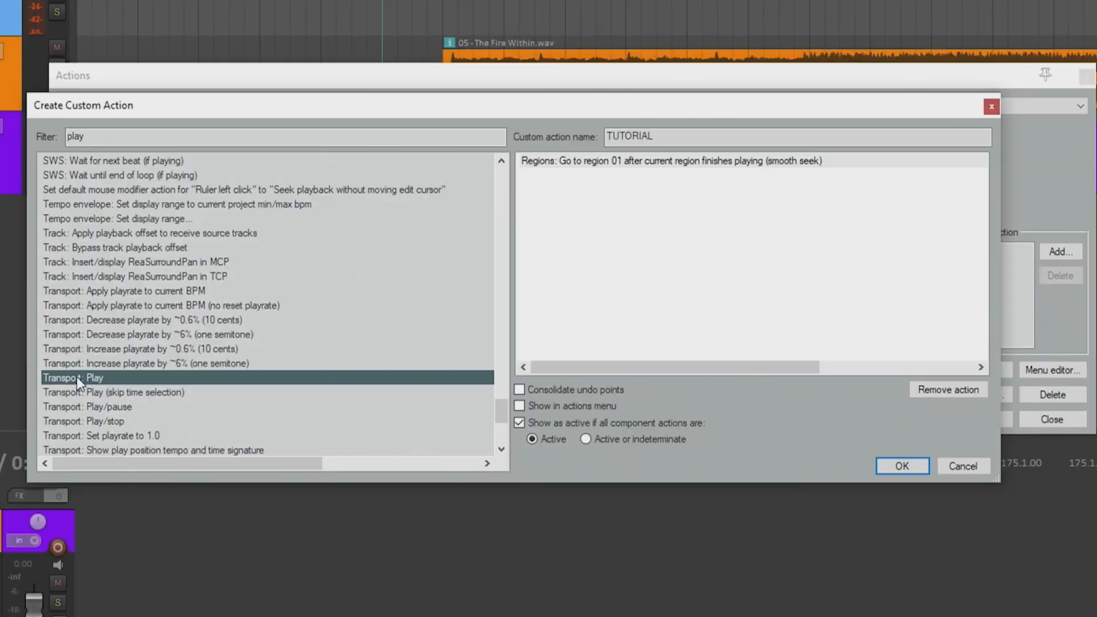
left_click_drag(77, 375, 566, 286)
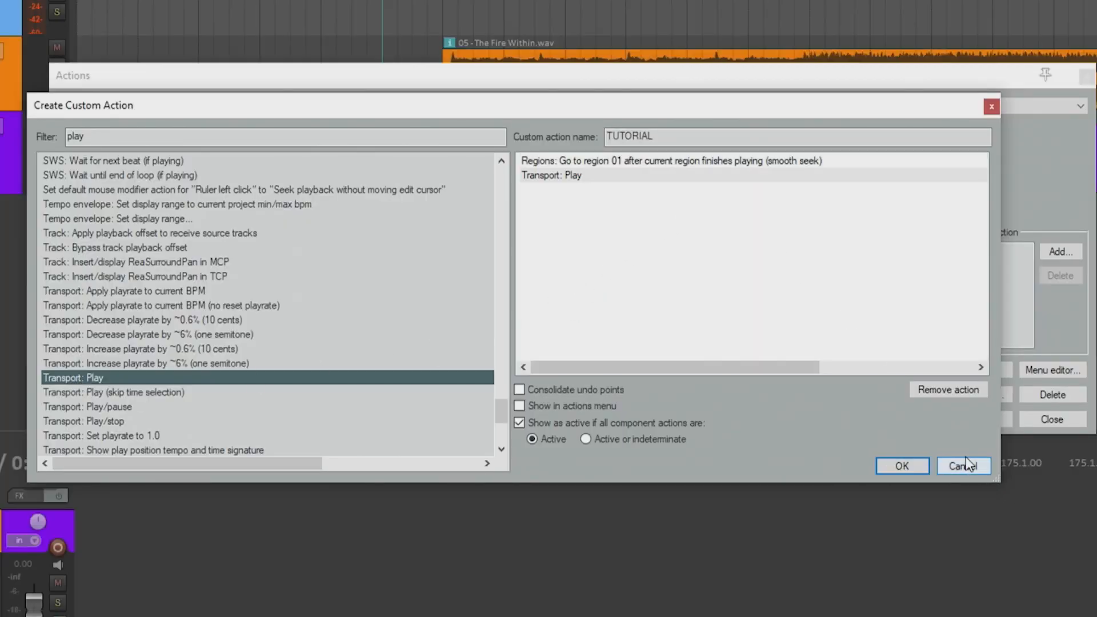
left_click(903, 467)
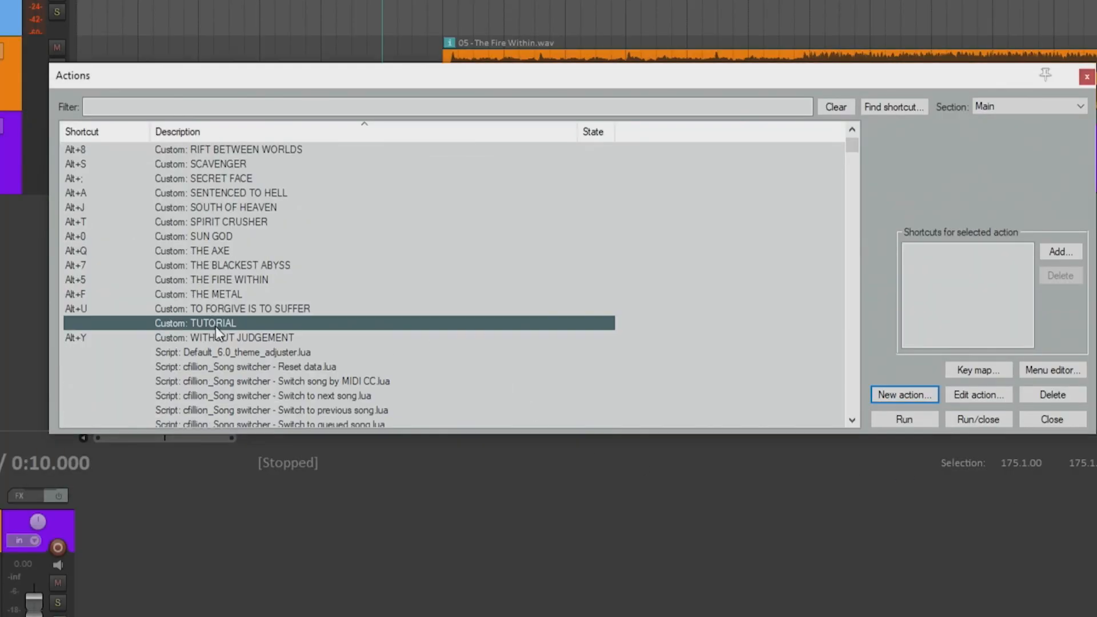
Assign the shortcut Alt+1 to the TUTORIAL custom action, overriding its mapping to AFTERLIFE
left_click(215, 223)
left_click(200, 327)
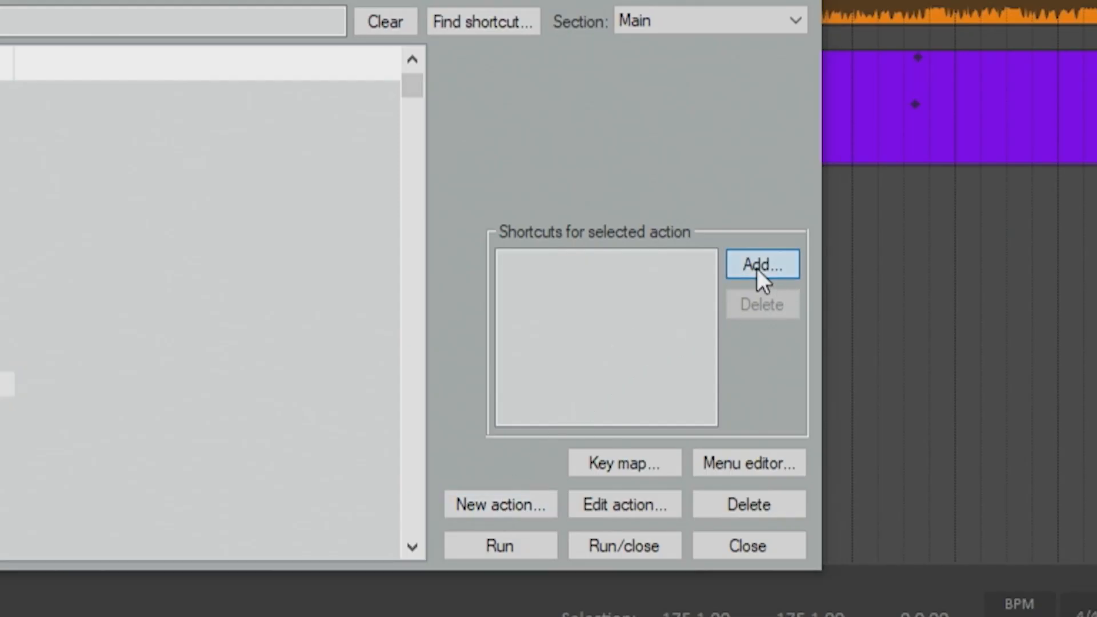
left_click(1058, 255)
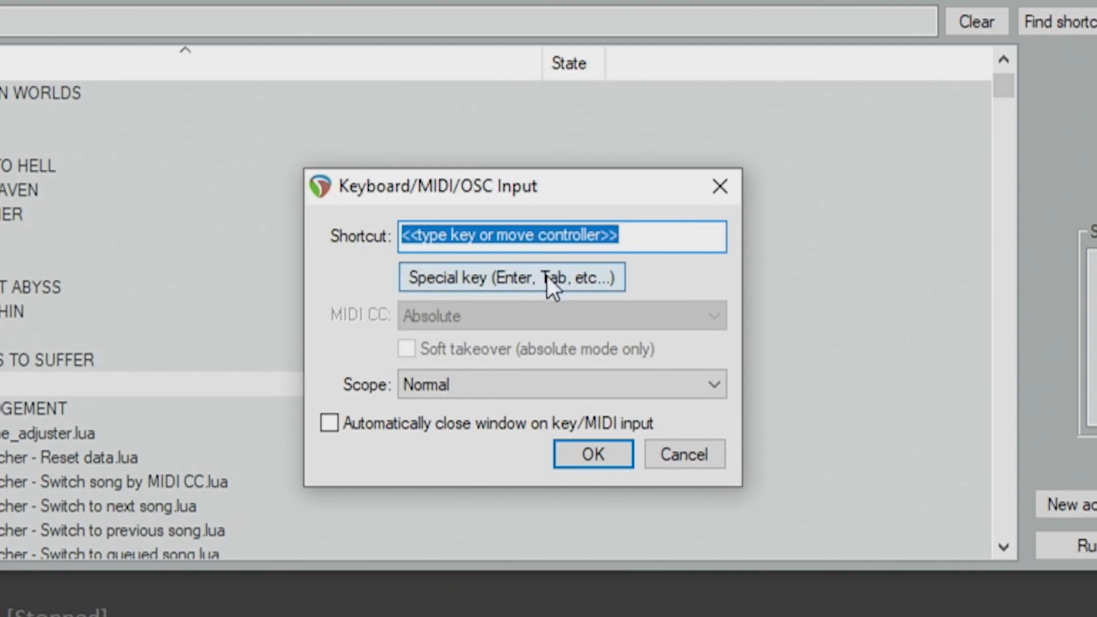
key("alt+1")
left_click(605, 453)
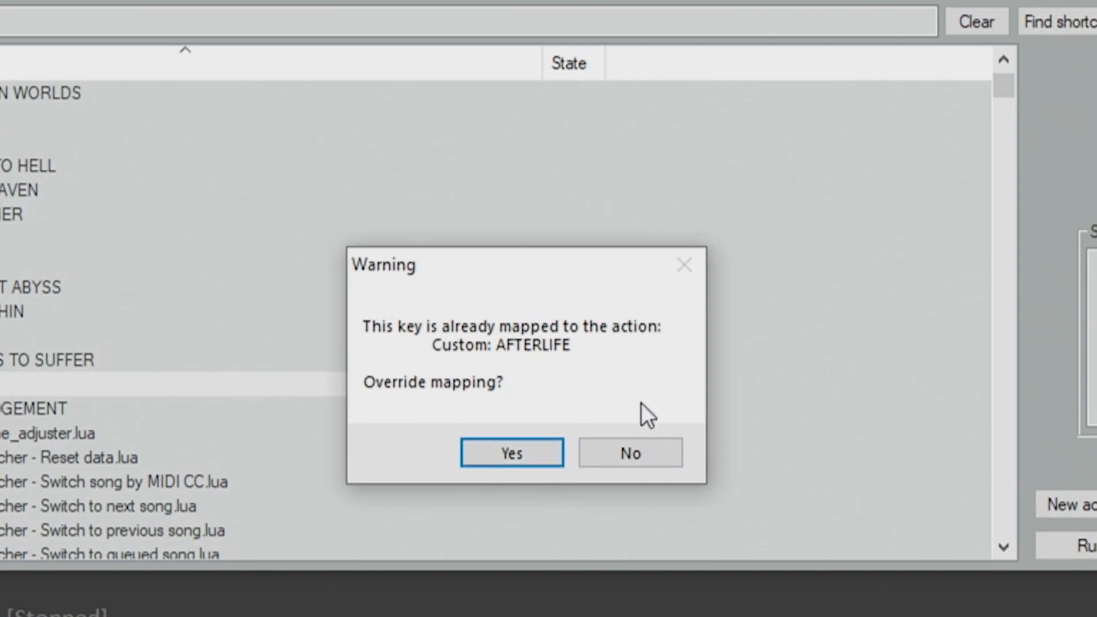
left_click(531, 454)
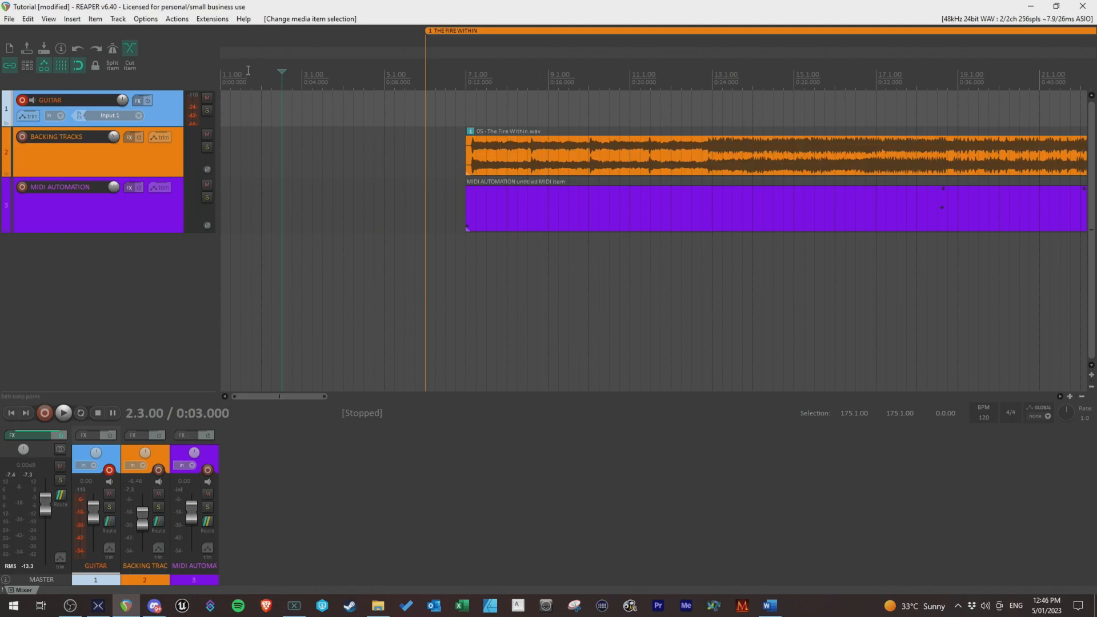
Place the edit cursor well past the end of the song, test the TUTORIAL shortcut from there, and stop playback
scroll(248, 70, "down", 12)
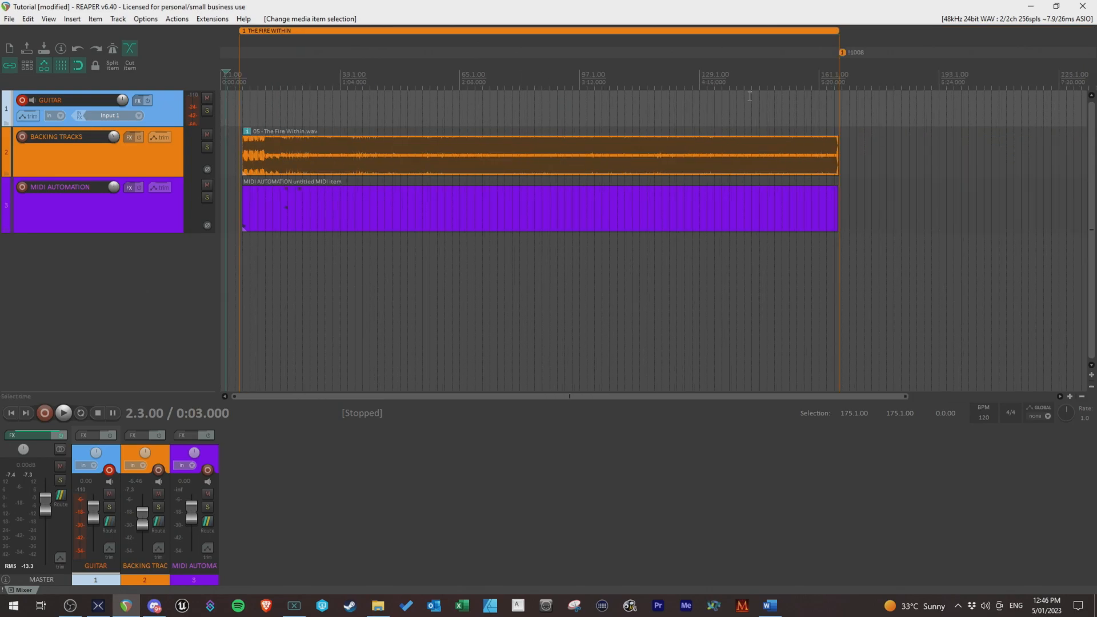
left_click(693, 76)
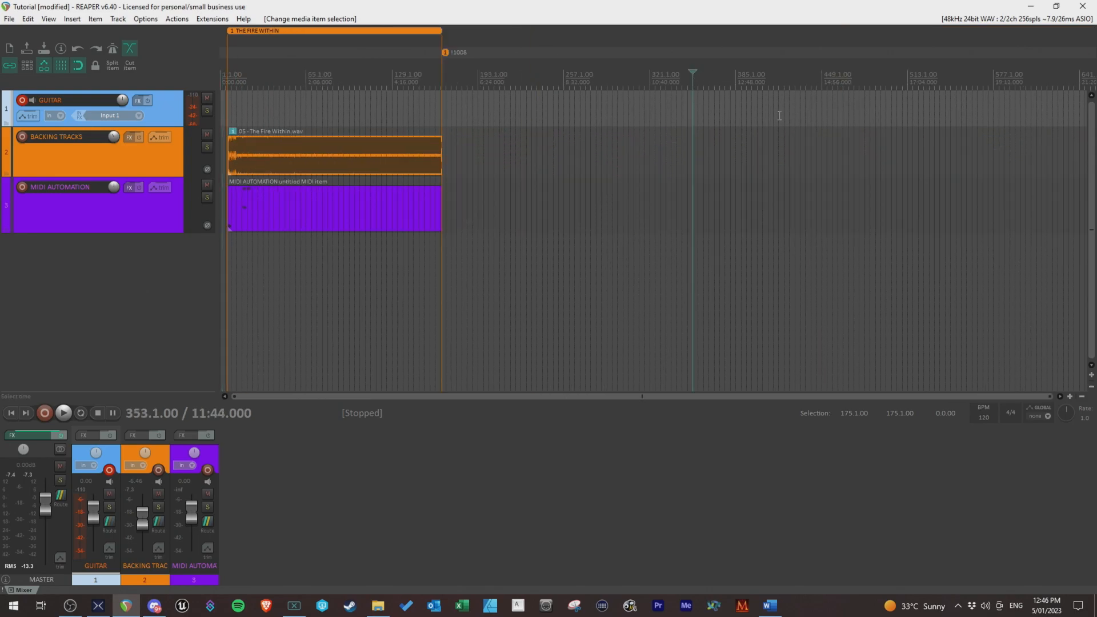
key("1")
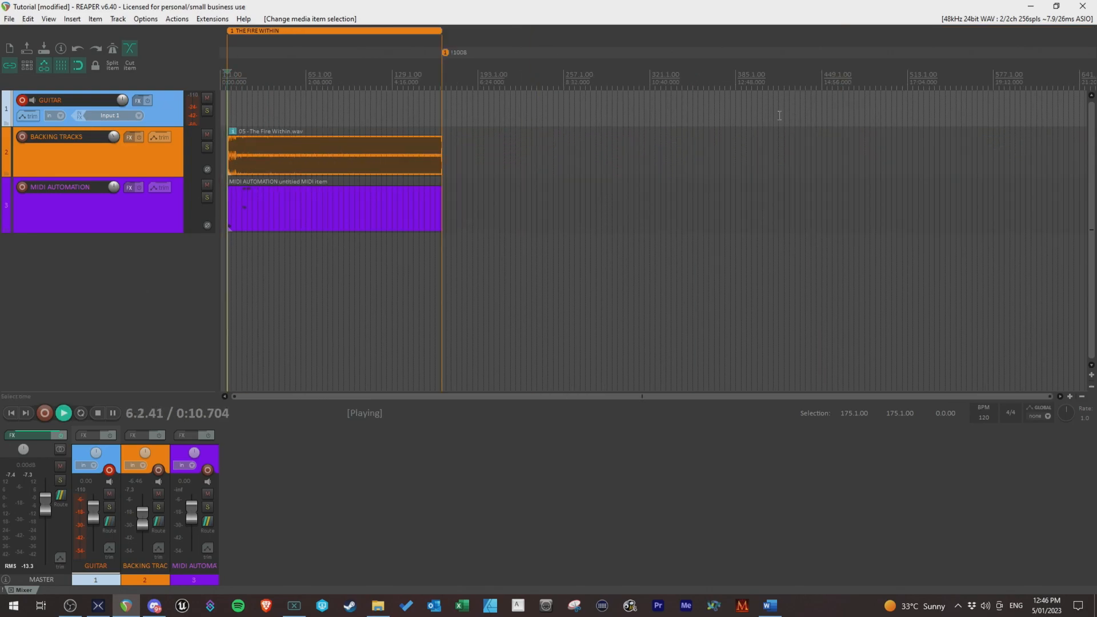
scroll(566, 181, "up", 10)
scroll(565, 181, "up", 2)
scroll(628, 181, "down", 10)
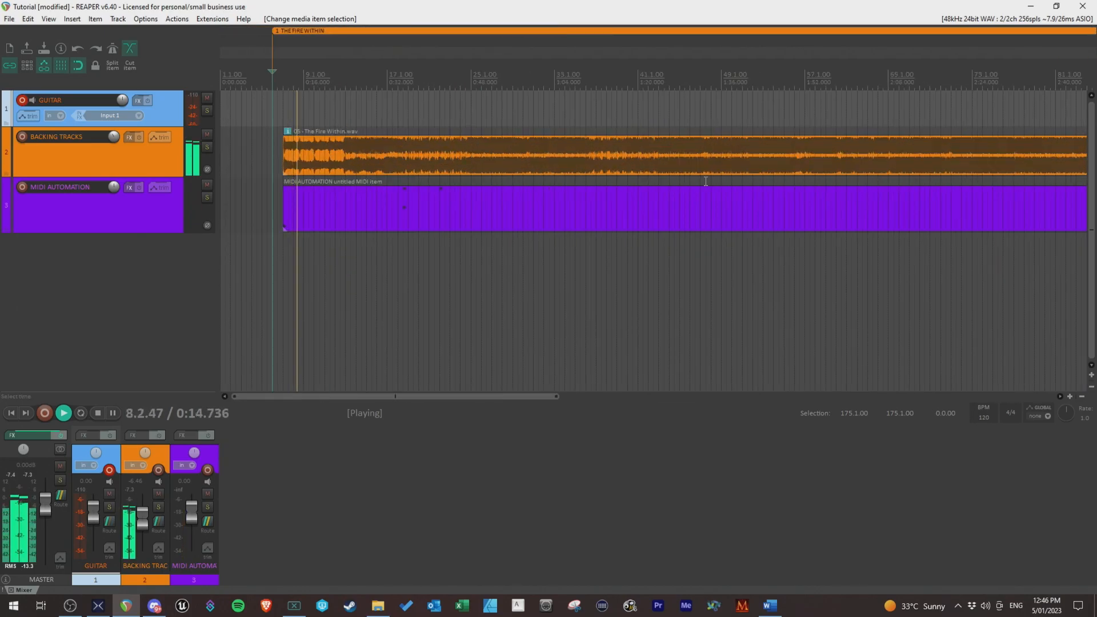
scroll(373, 135, "up", 6)
scroll(374, 135, "up", 4)
key("space")
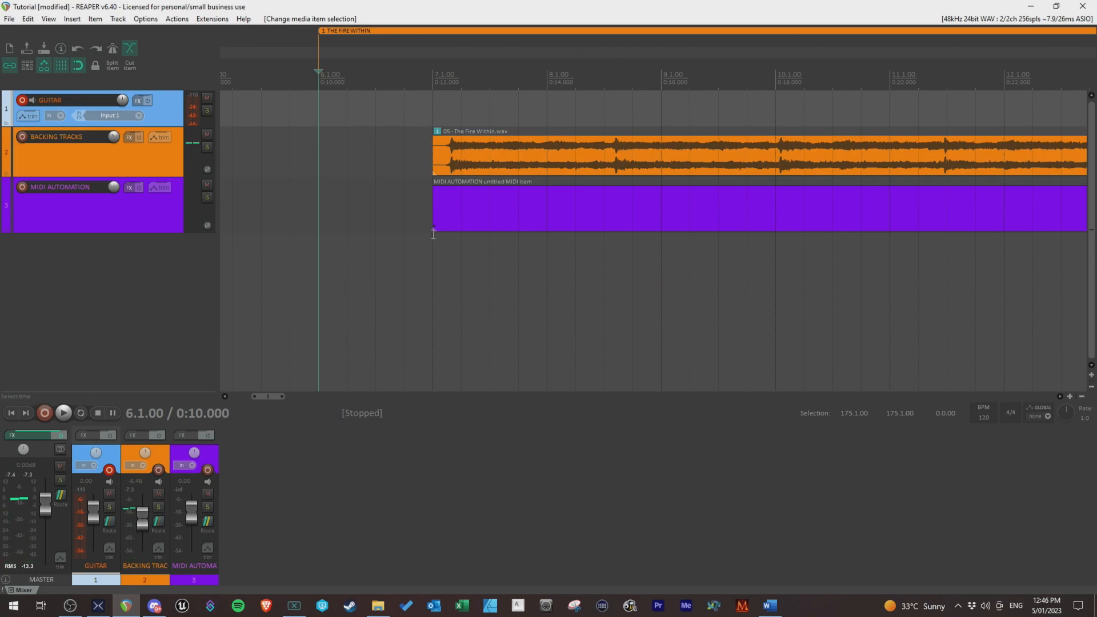
Switch to MIDIKey2Key, start listening on the loopMIDI Port, and minimize its window
left_click(958, 605)
left_click(992, 560)
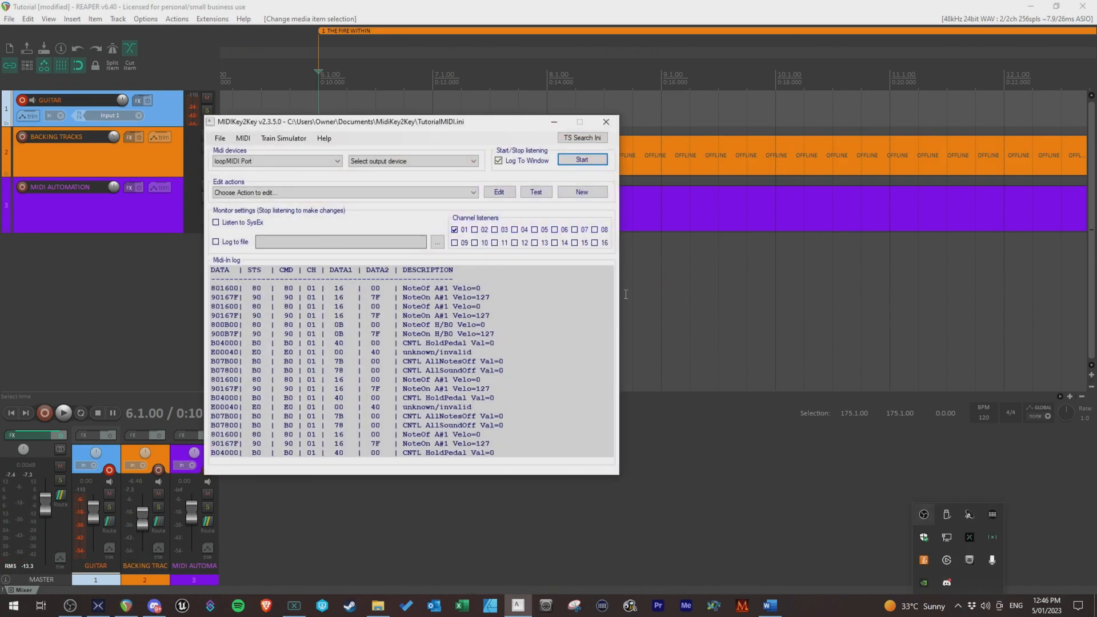
left_click(578, 160)
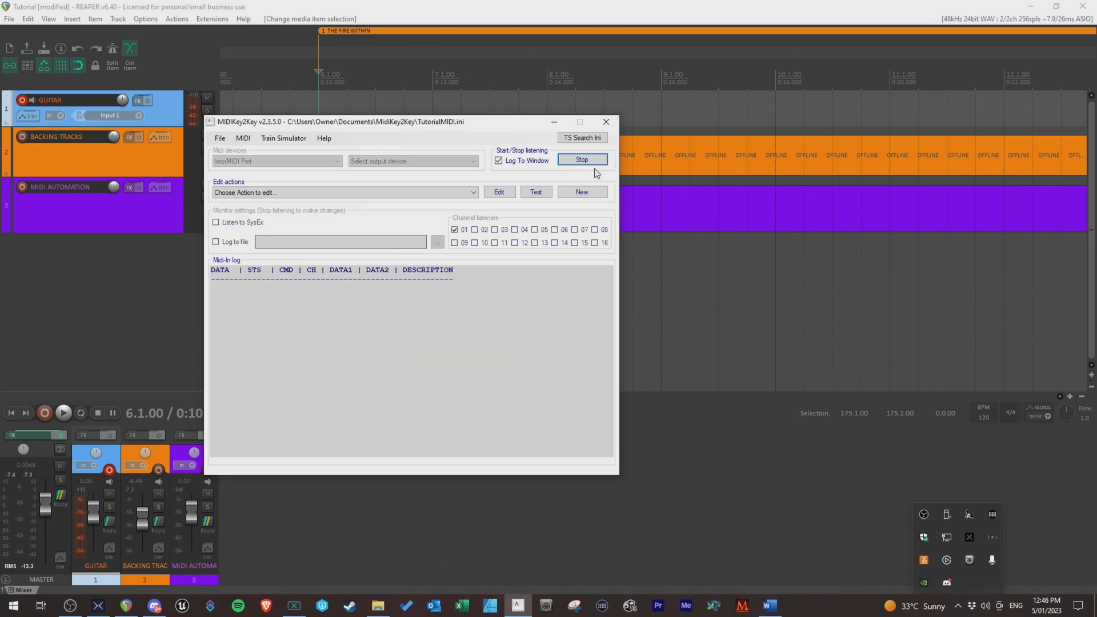
left_click(554, 122)
Place the edit cursor past the end of the song, test the TUTORIAL shortcut Alt+1, and check OBS during playback
scroll(352, 109, "down", 15)
left_click(459, 75)
key("1")
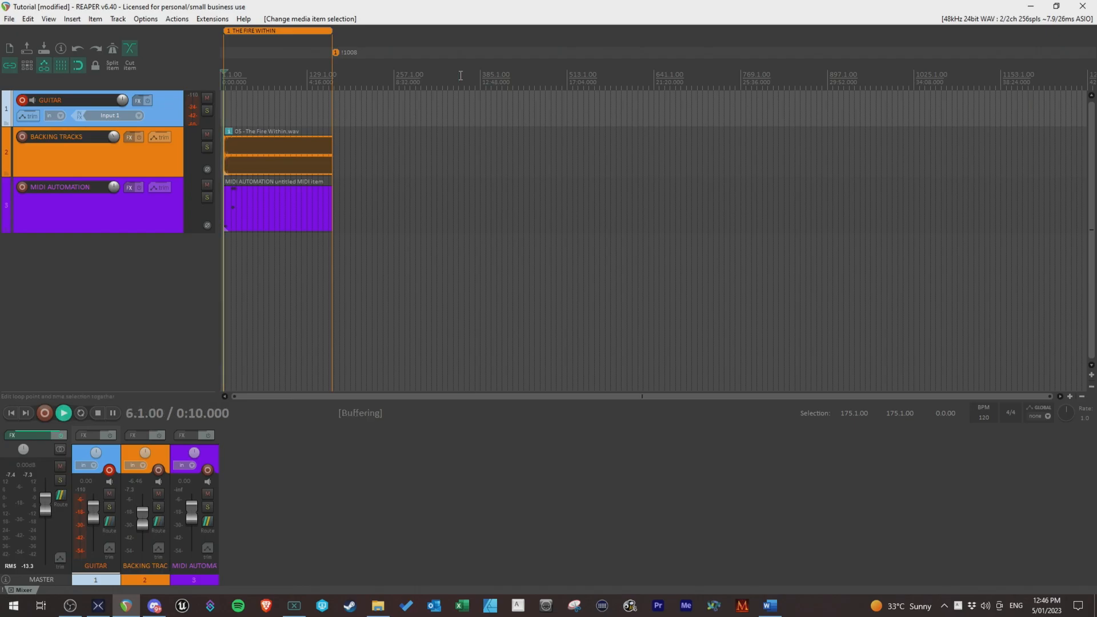
scroll(534, 169, "up", 15)
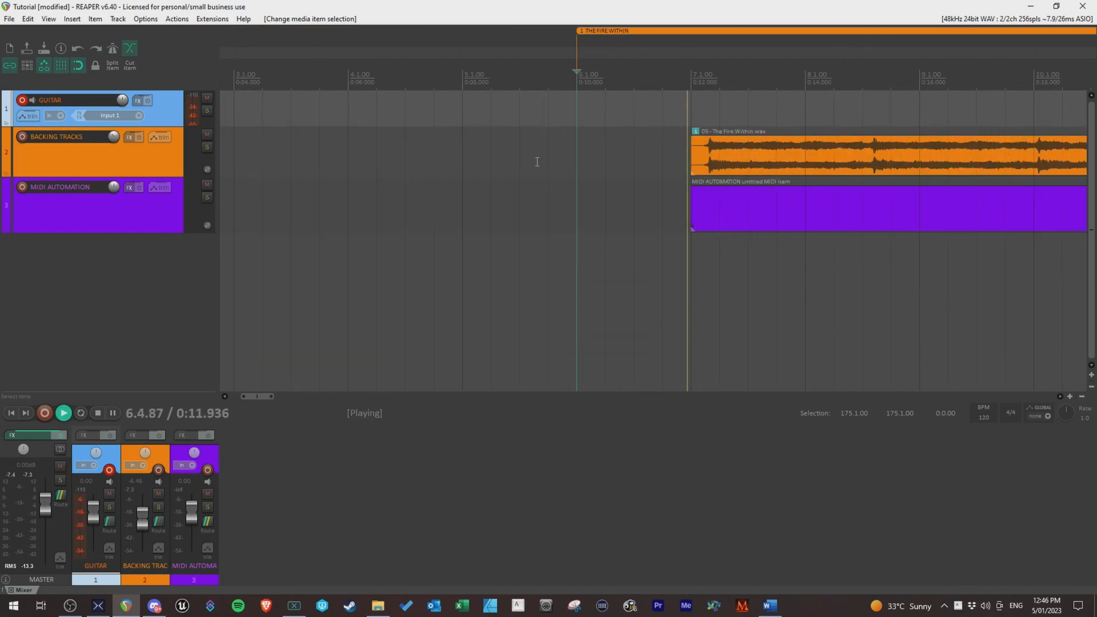
key("alt+Tab")
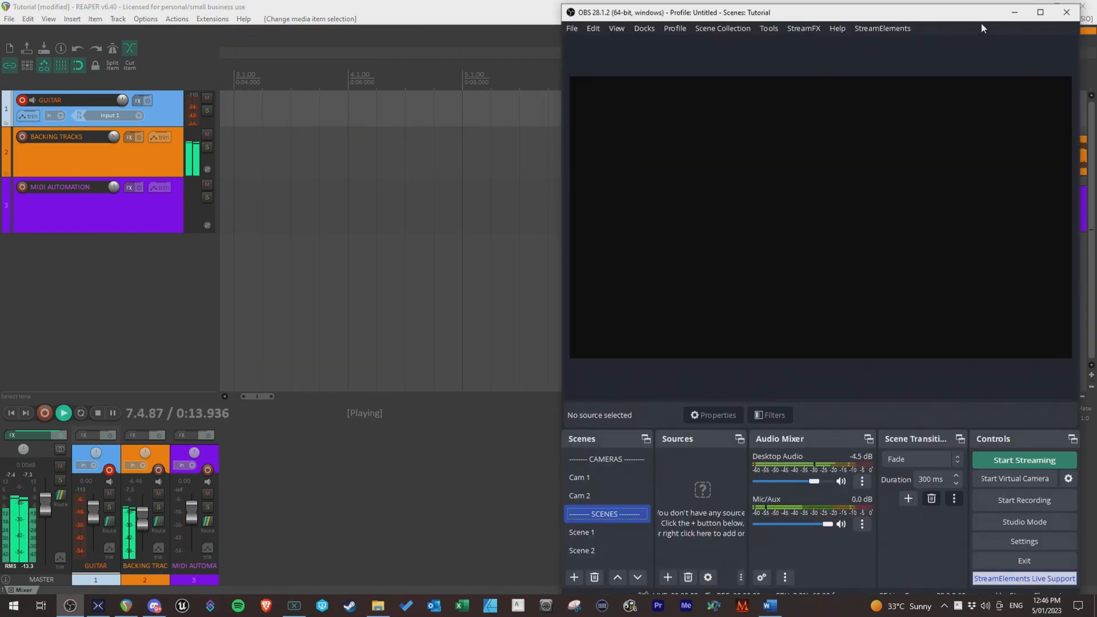
left_click(1014, 12)
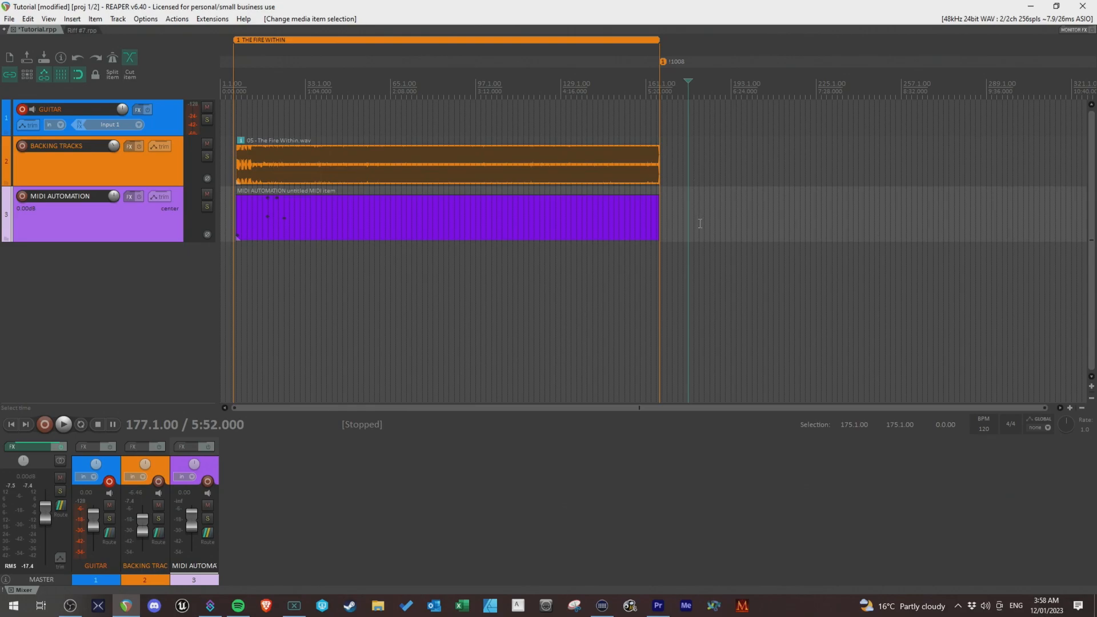
Switch to Stream Deck and examine its options for quitting and running as administrator
left_click(609, 605)
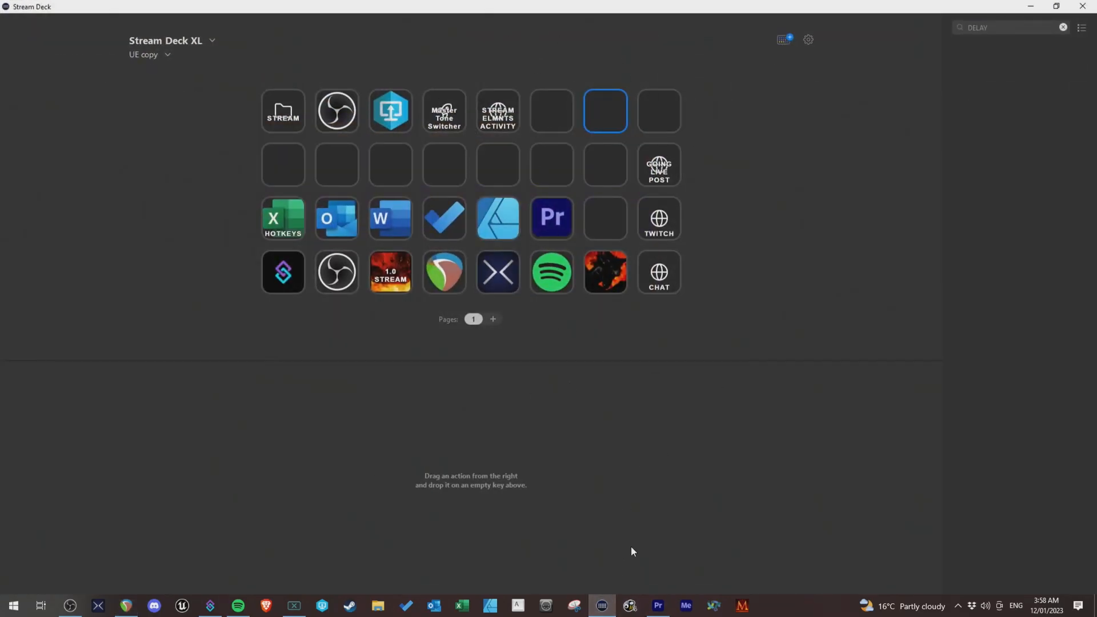
right_click(602, 605)
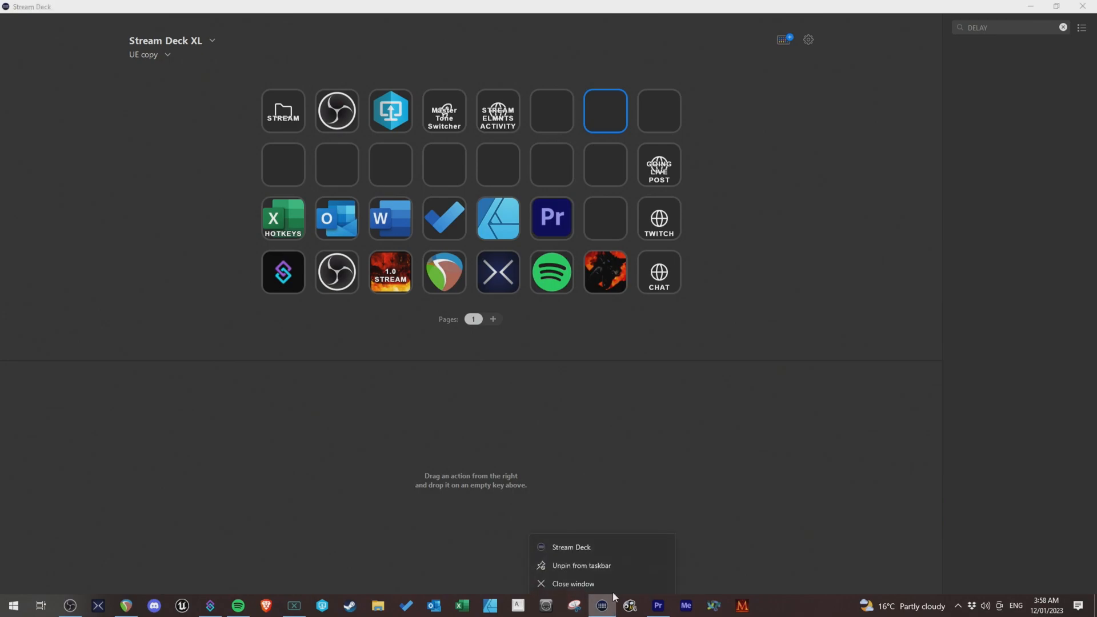
right_click(603, 549)
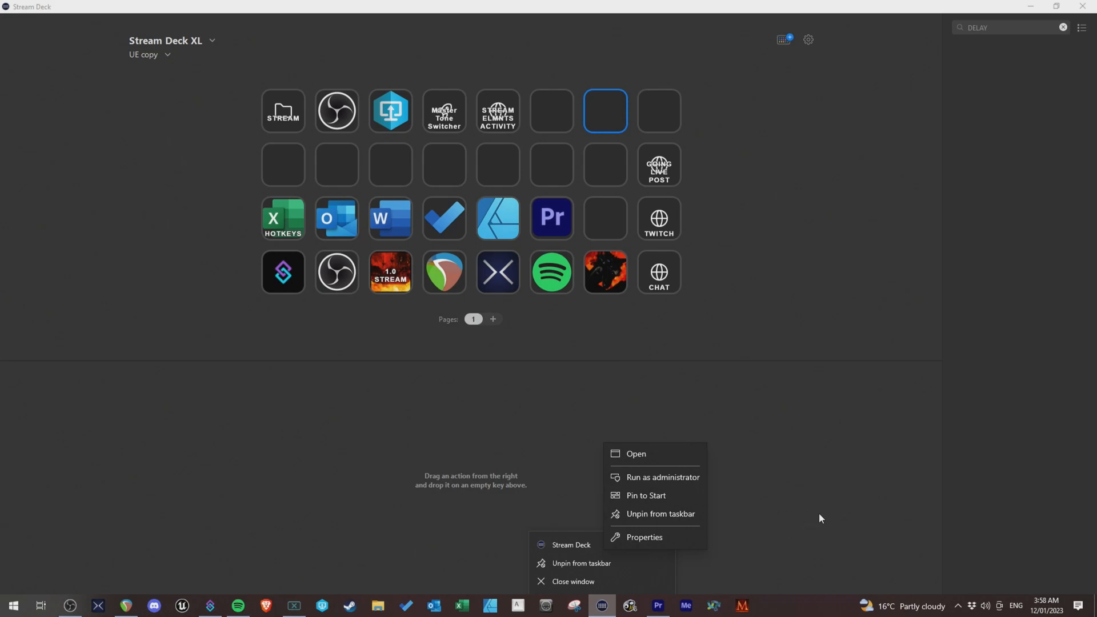
left_click(957, 605)
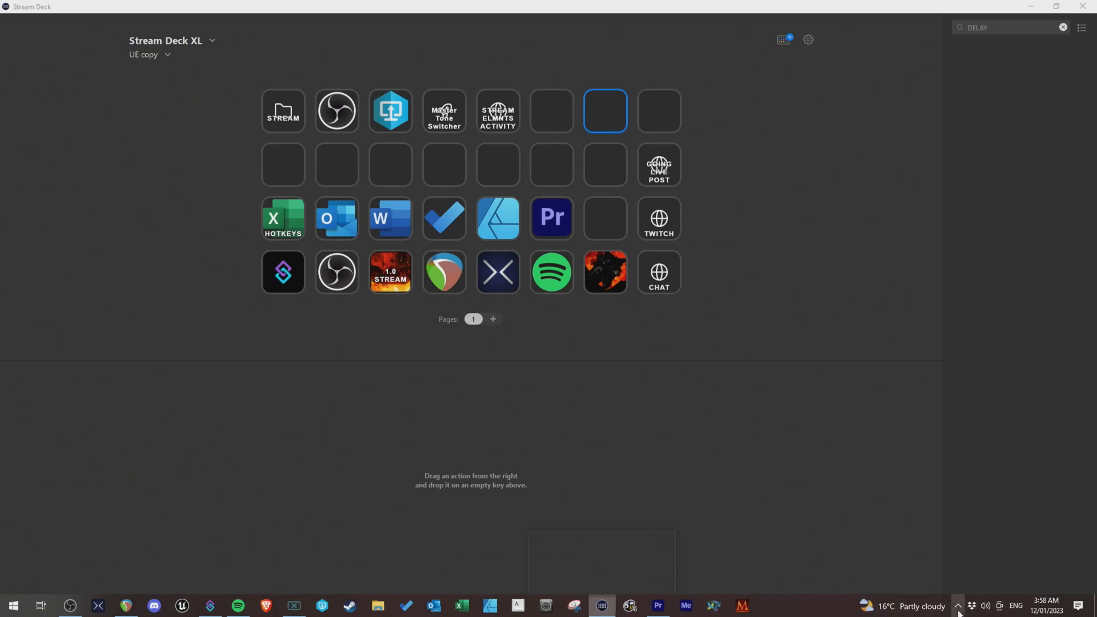
right_click(993, 520)
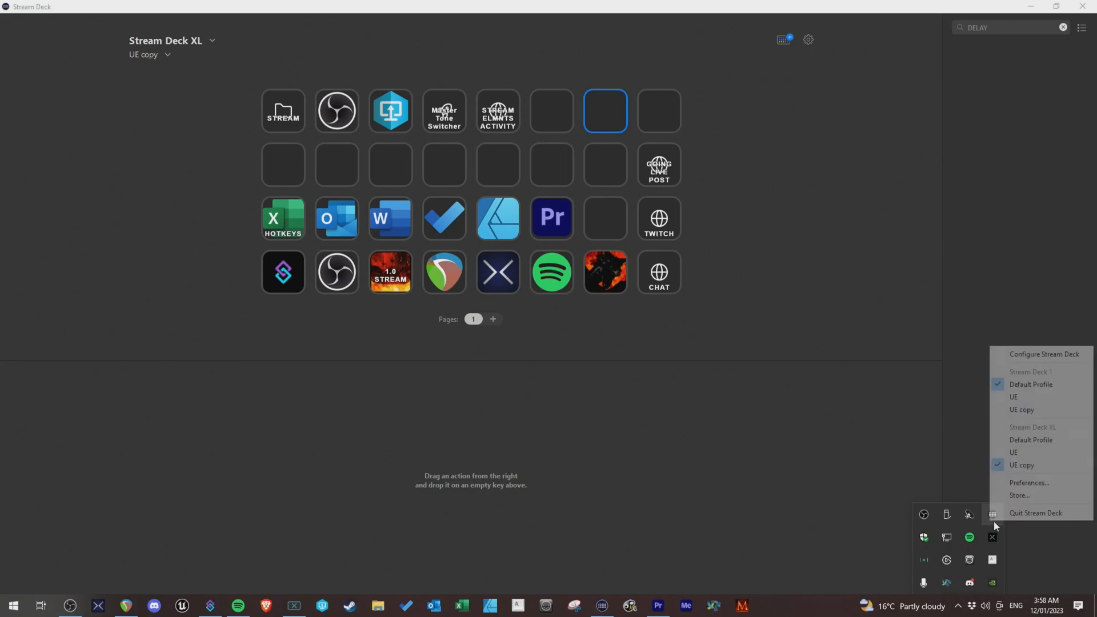
left_click(744, 468)
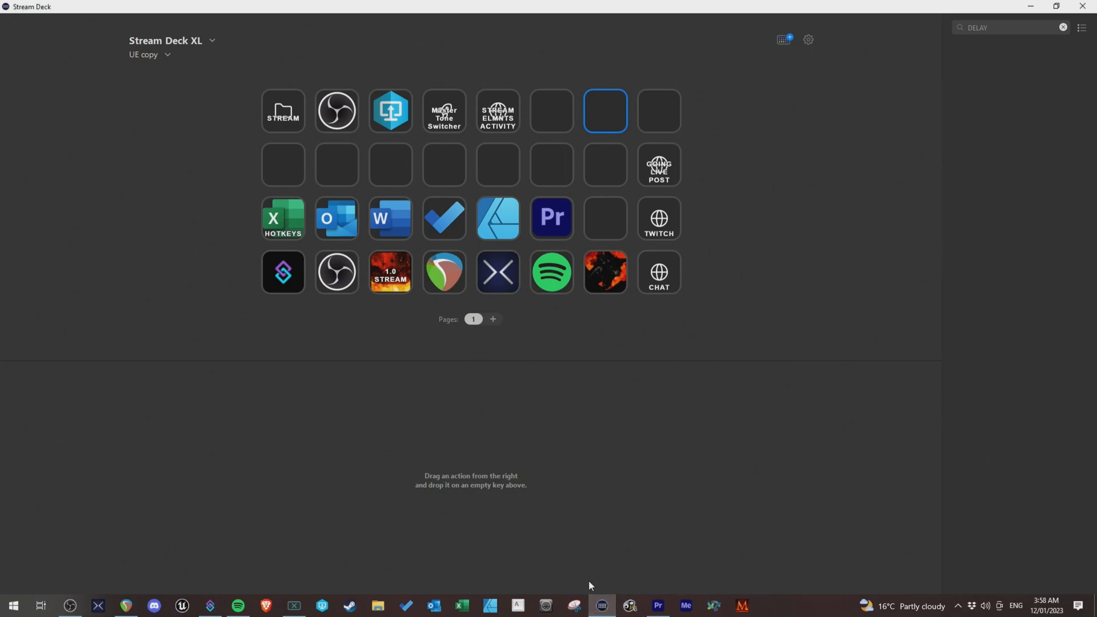
mouse_move(239, 604)
right_click(602, 605)
right_click(611, 541)
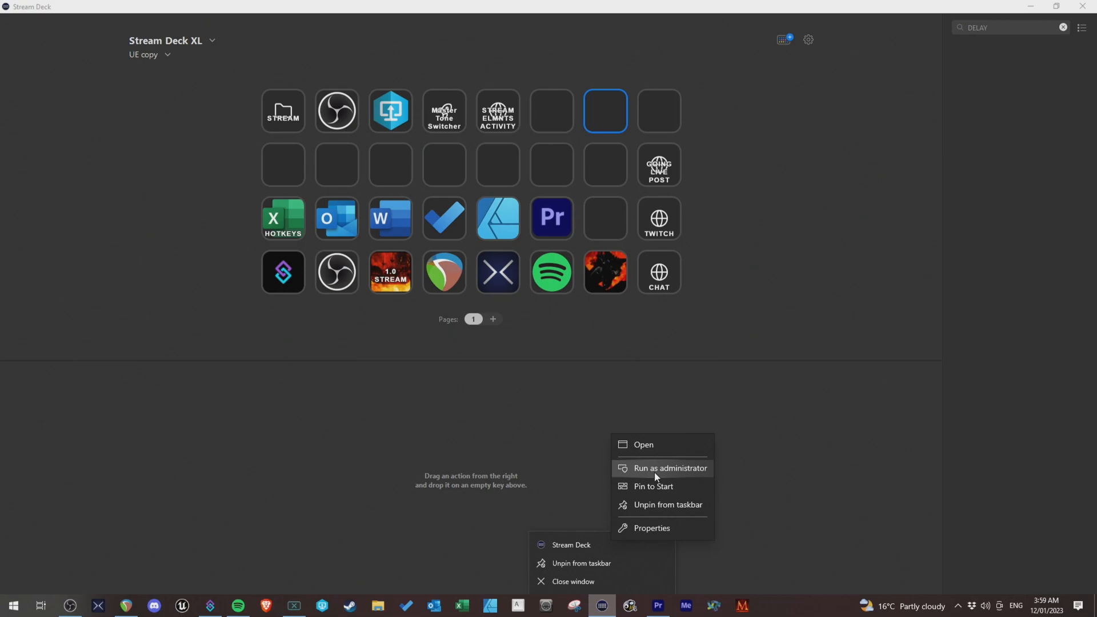
left_click(651, 382)
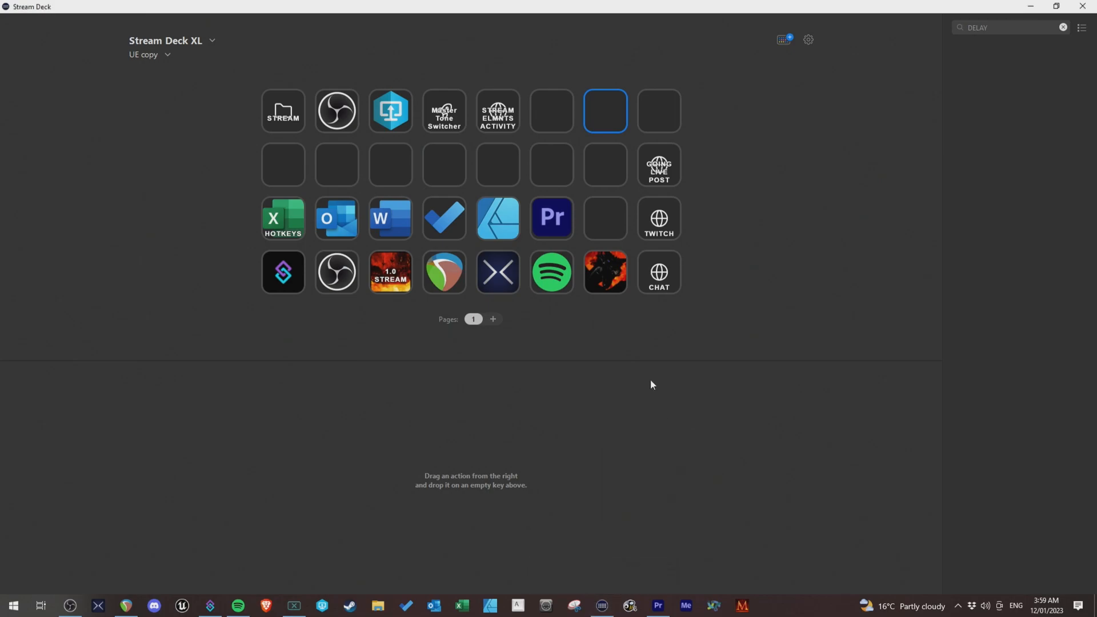
Create a folder titled MUSIC PLAYER on the empty seventh key of the first row
right_click(609, 119)
left_click(647, 141)
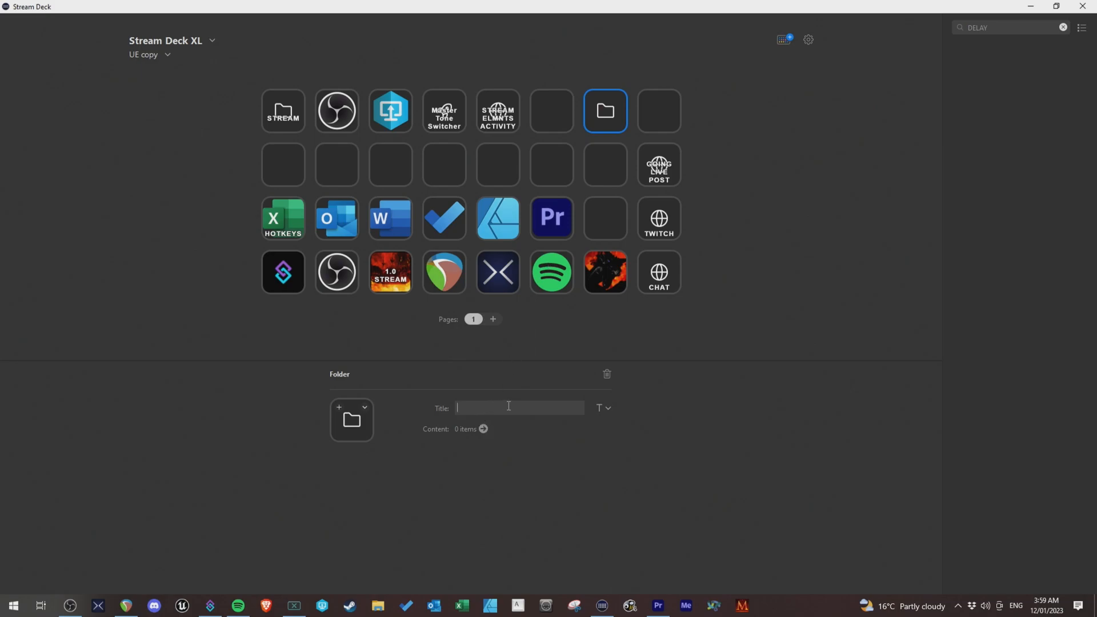
type("MUSIC")
key("Return")
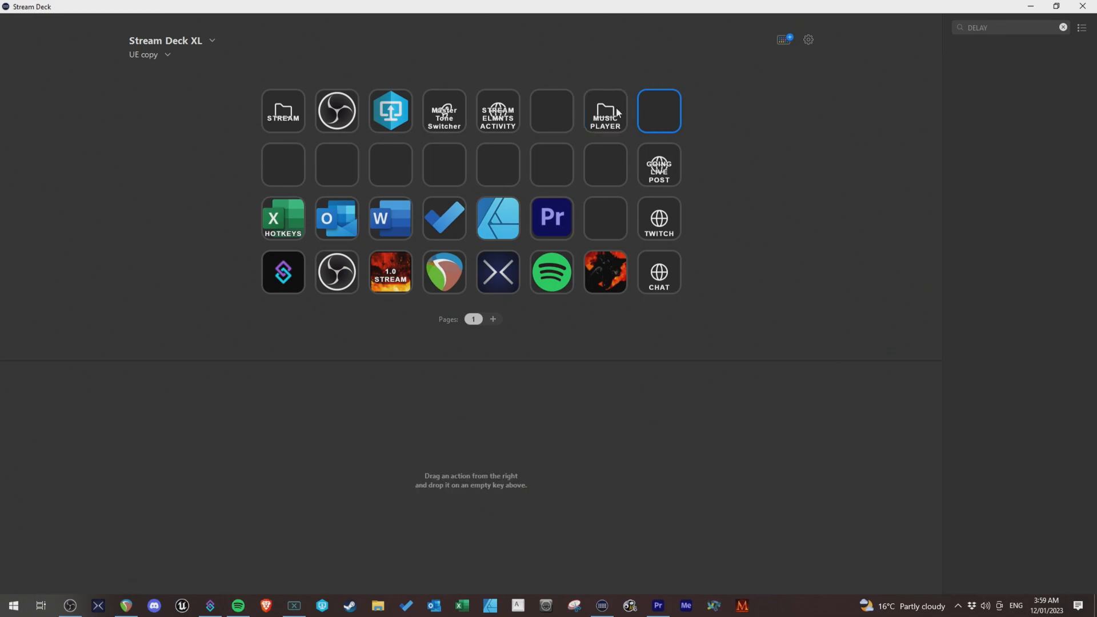
Open the MUSIC PLAYER folder and create a multi action on the first empty key
double_click(615, 110)
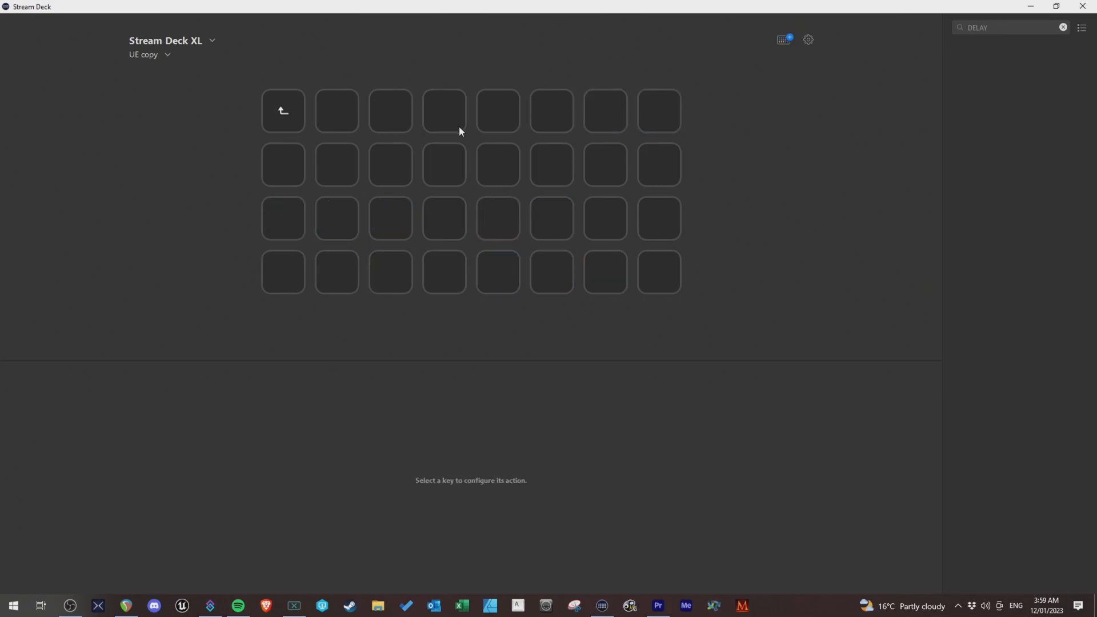
right_click(347, 116)
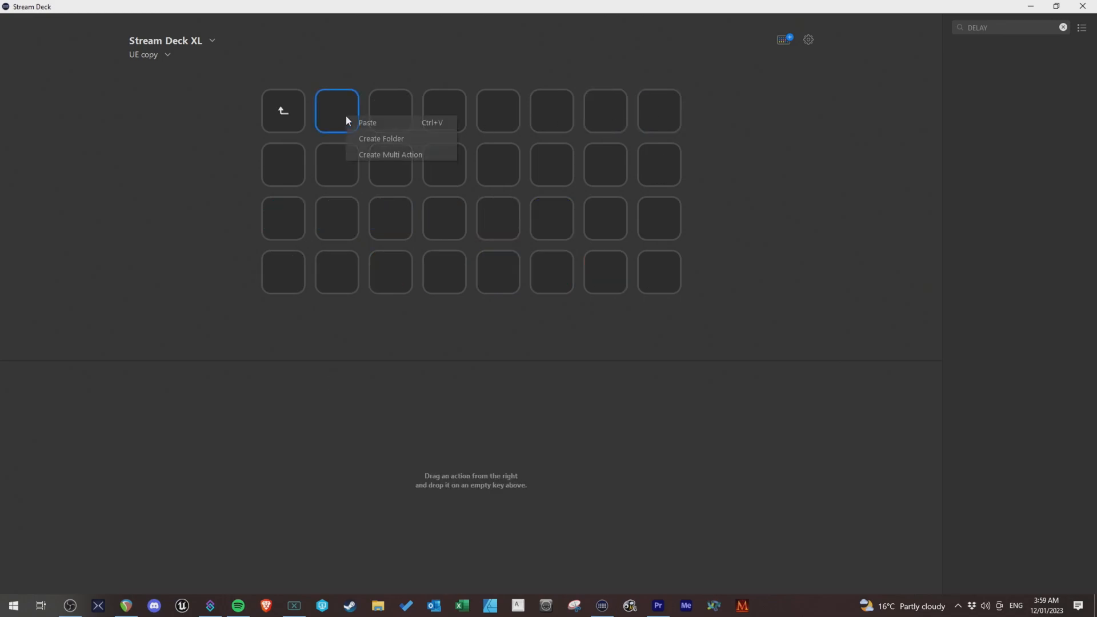
left_click(374, 157)
Search the actions for HOTKEY, add a System Hotkey to the multi action, and assign it Win+3
left_click_drag(995, 28, 926, 15)
key("BackSpace")
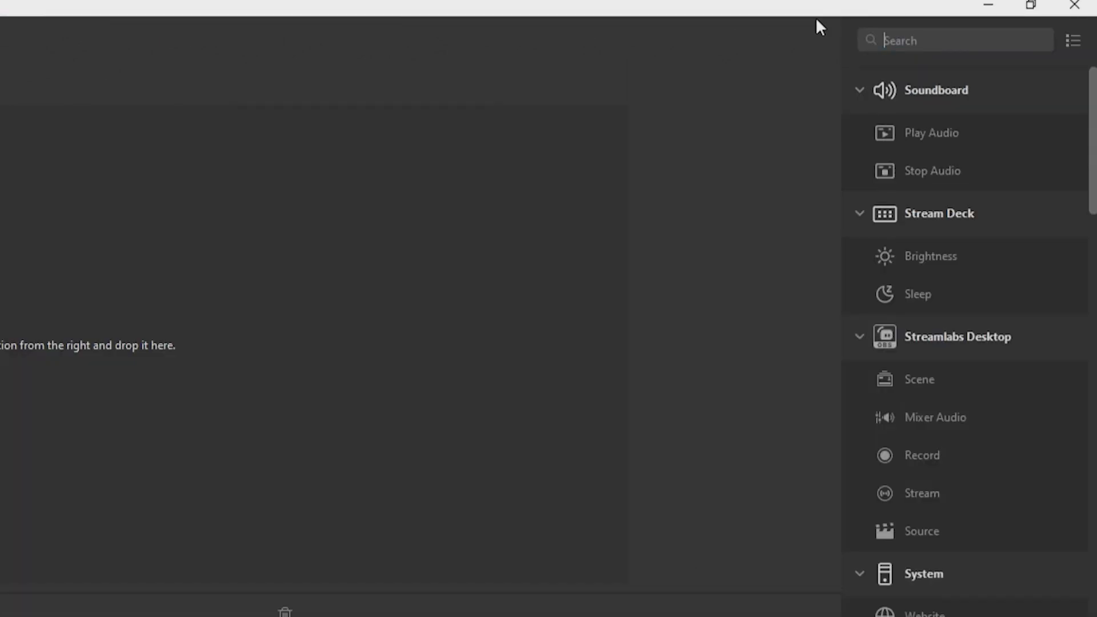
type("HOTKEY")
left_click_drag(1005, 83, 384, 164)
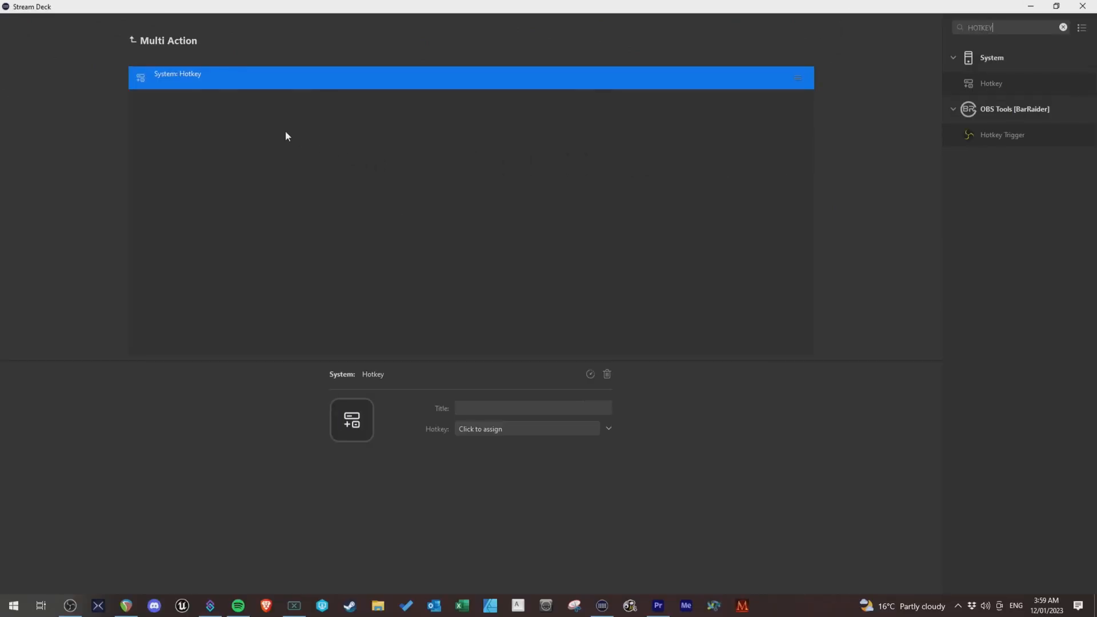
left_click(477, 429)
key("super")
key("super+3")
left_click(321, 142)
Search the actions for DELAY and add a Delay after the Win+3 hotkey
double_click(997, 27)
type("DELAY")
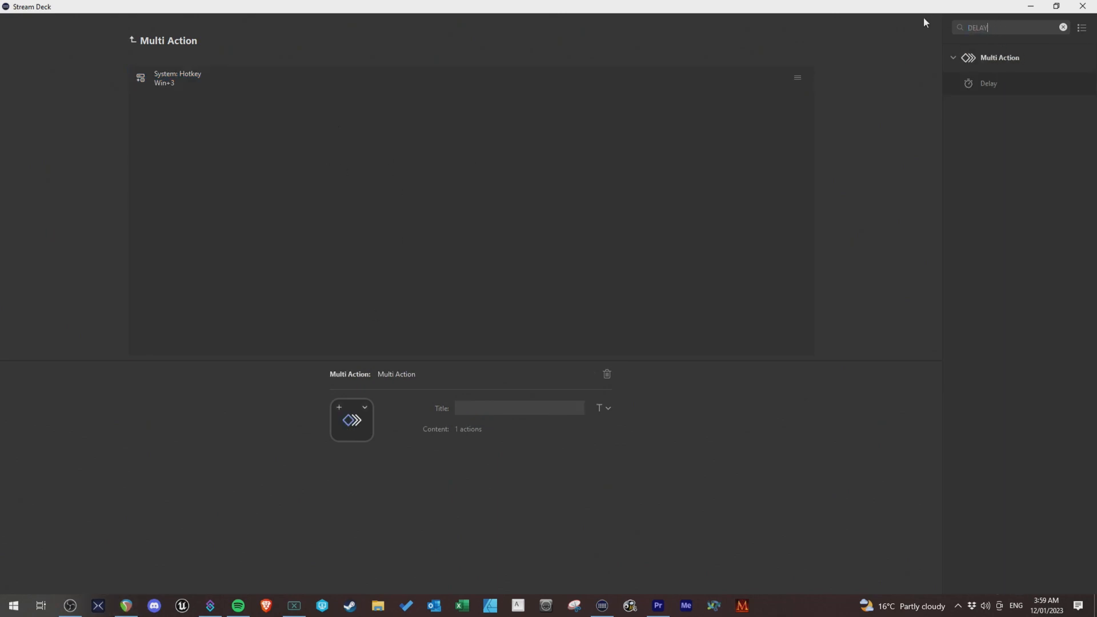
left_click_drag(1003, 85, 376, 176)
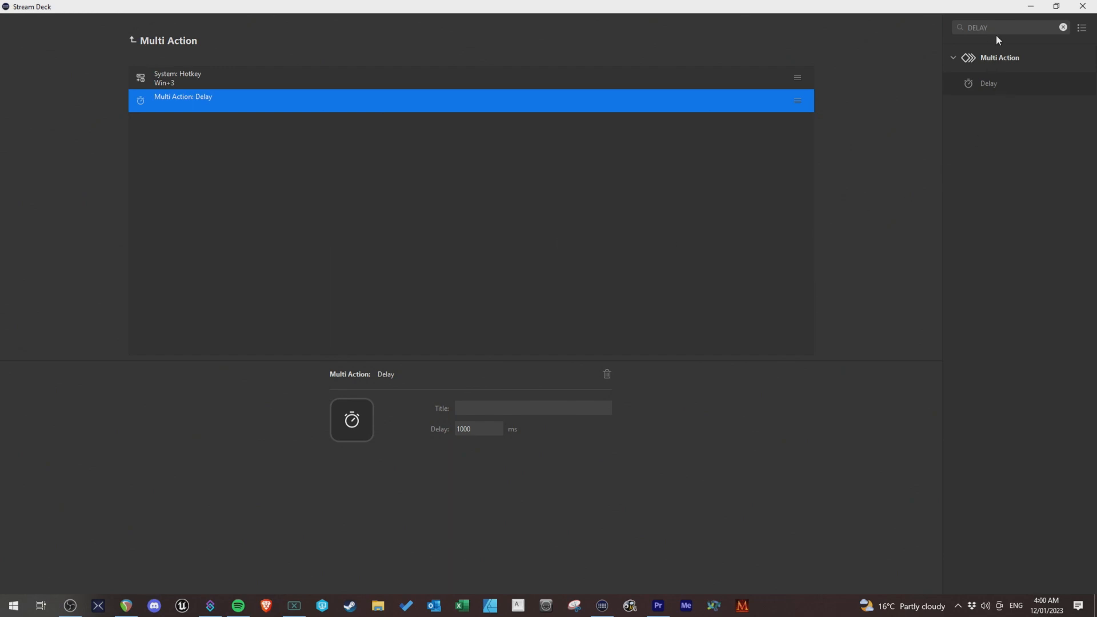
Copy the Win+3 hotkey action and paste it after the Delay
left_click(324, 82)
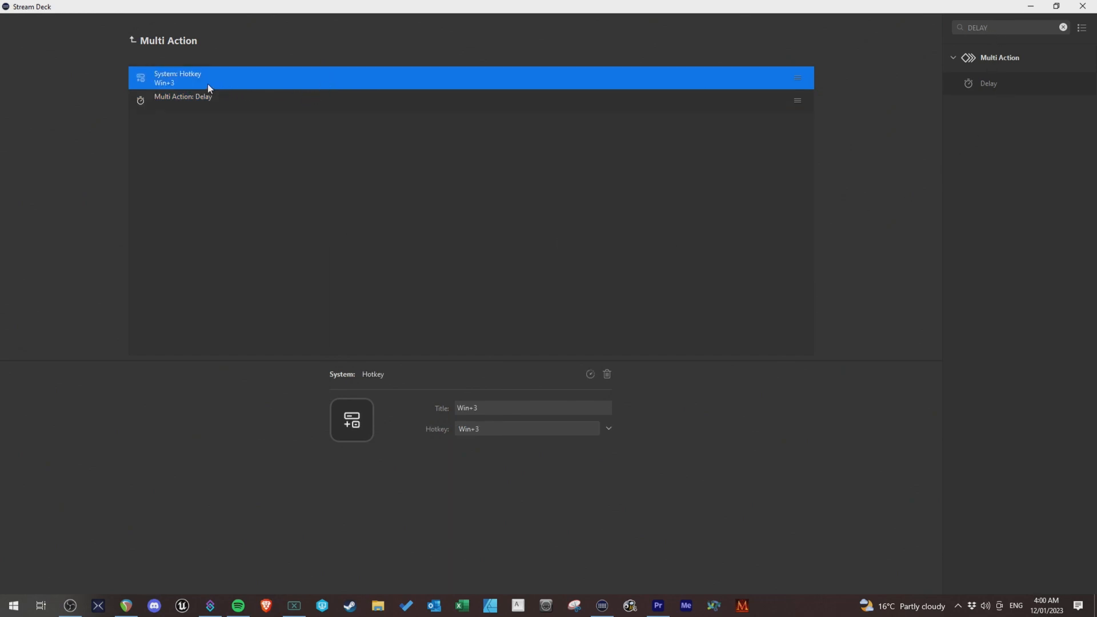
left_click(206, 139)
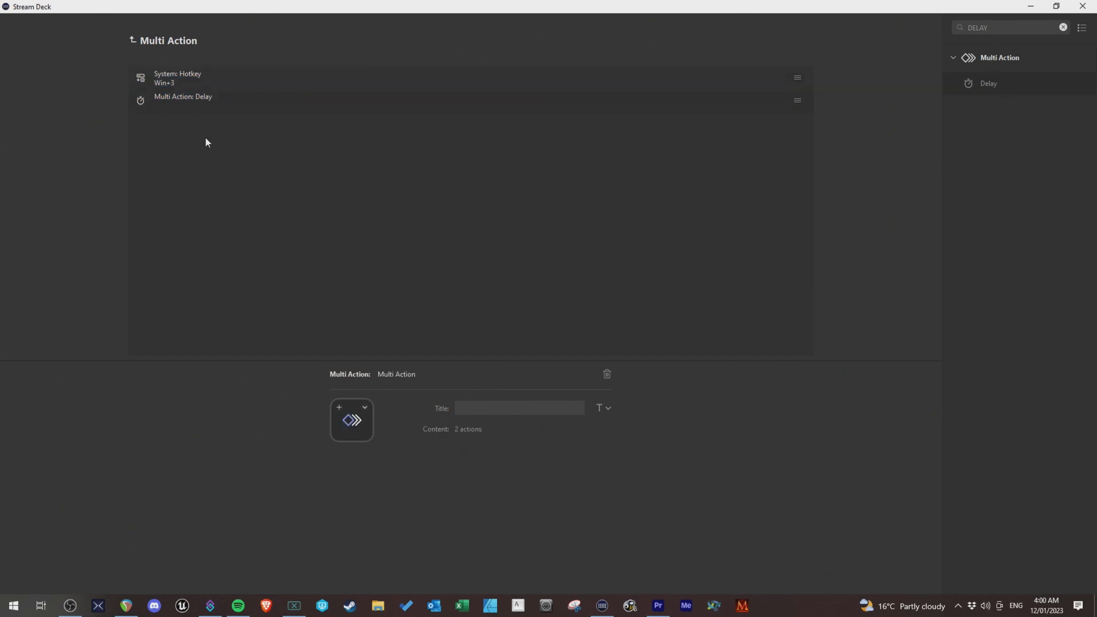
key("ctrl+v")
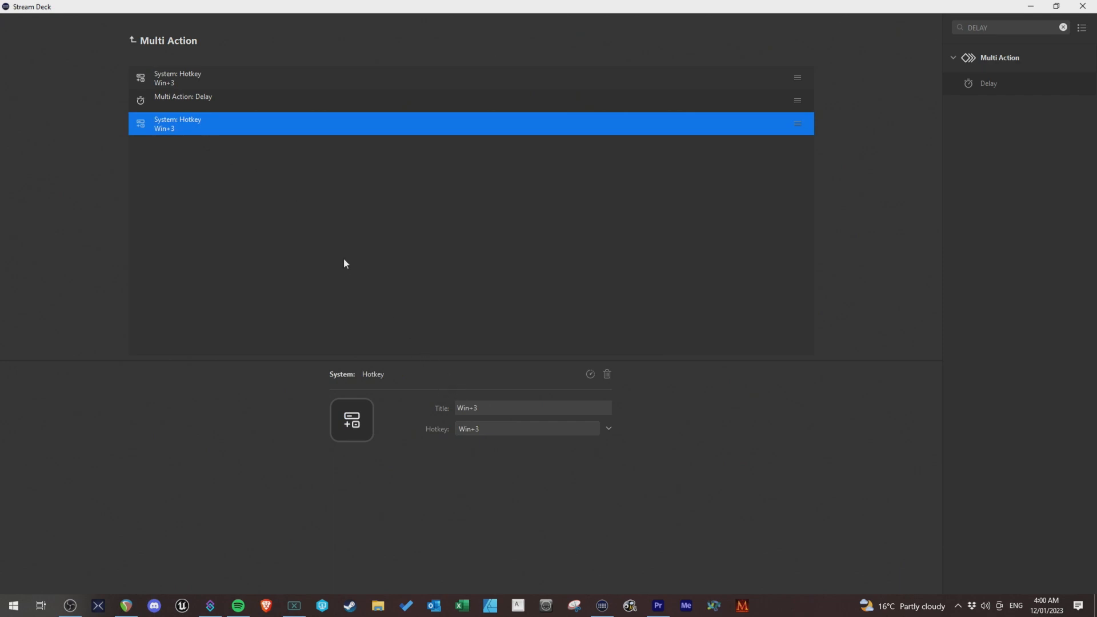
mouse_move(215, 122)
left_mouse_down()
mouse_move(202, 93)
mouse_move(219, 136)
left_mouse_up()
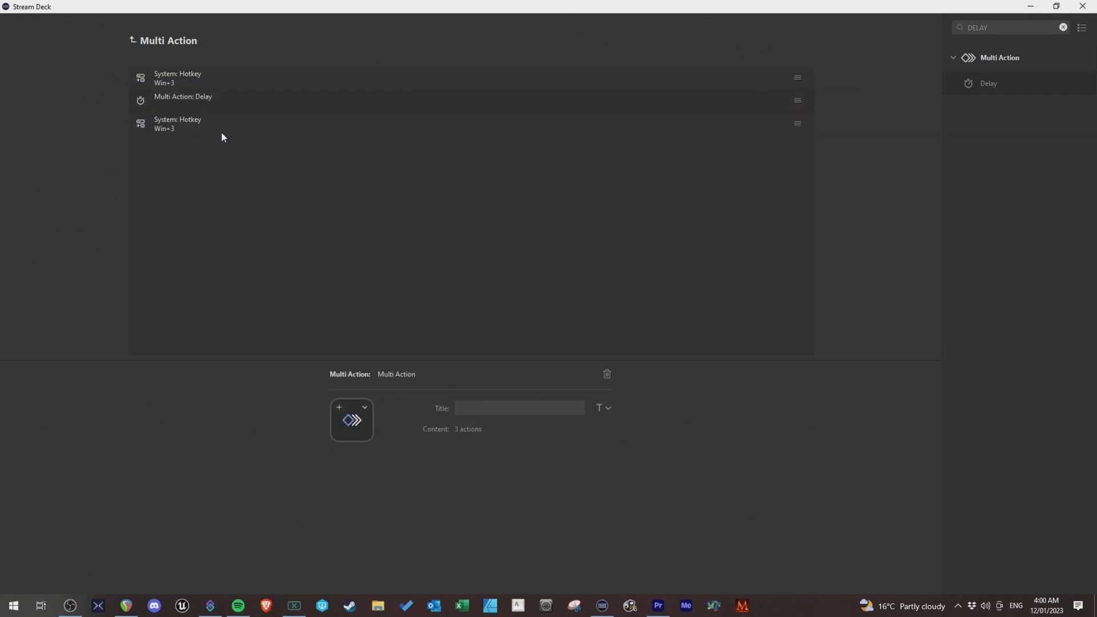
Clear the title of the hotkey action after the Delay and reassign it to Alt+1
left_click(190, 125)
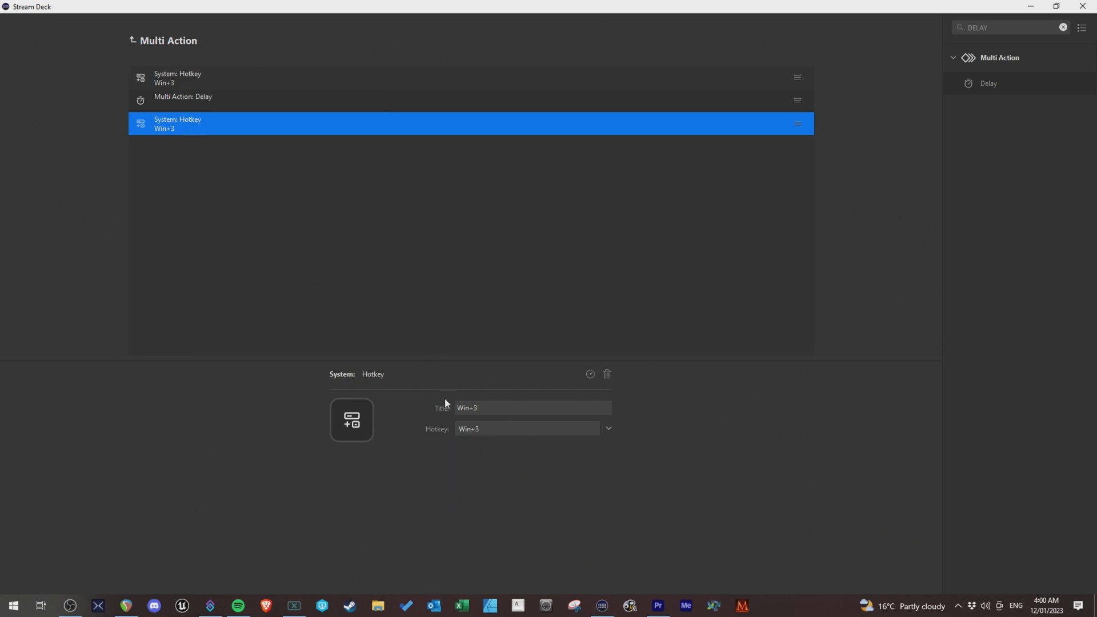
triple_click(490, 411)
key("BackSpace")
left_click(491, 429)
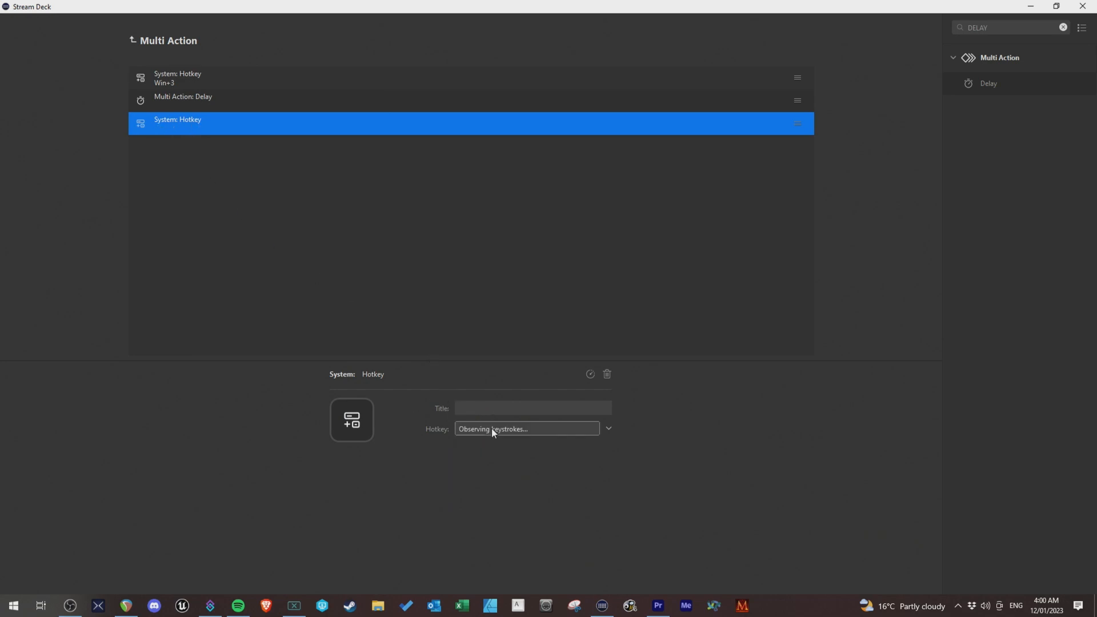
key("alt+1")
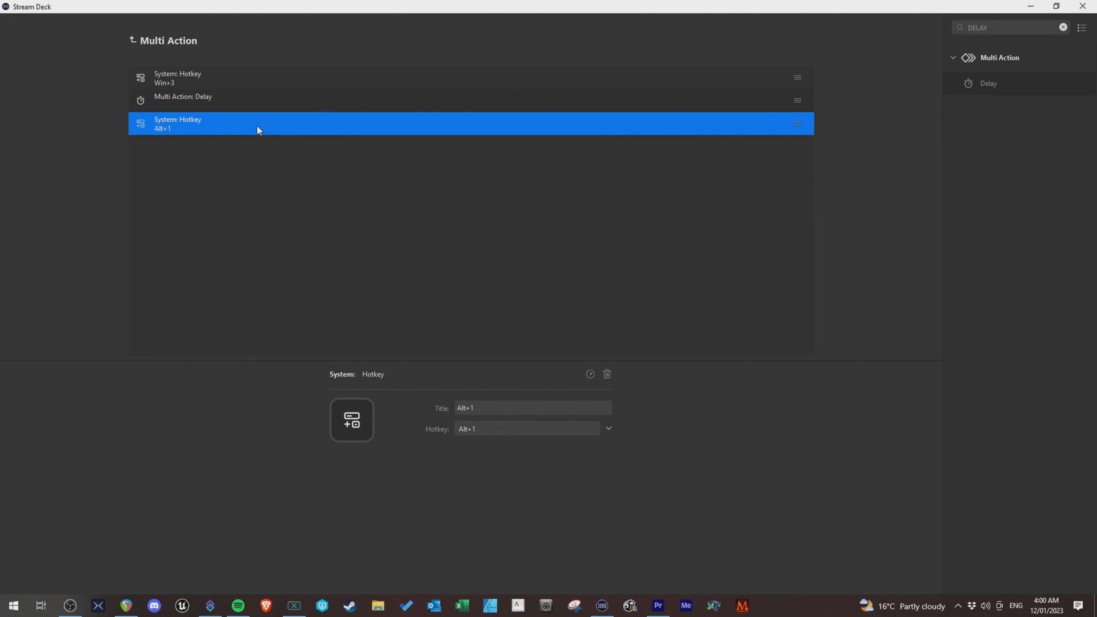
left_click(331, 188)
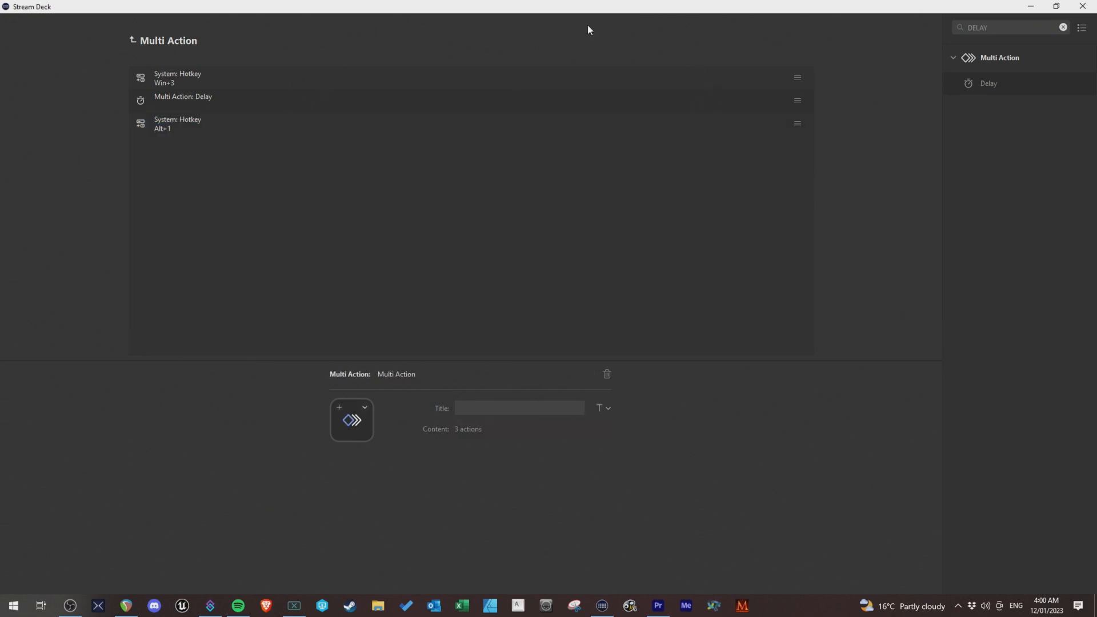
Minimize Stream Deck and place REAPER's edit cursor inside the song at 135.1.00
left_click(1030, 6)
left_click(472, 236)
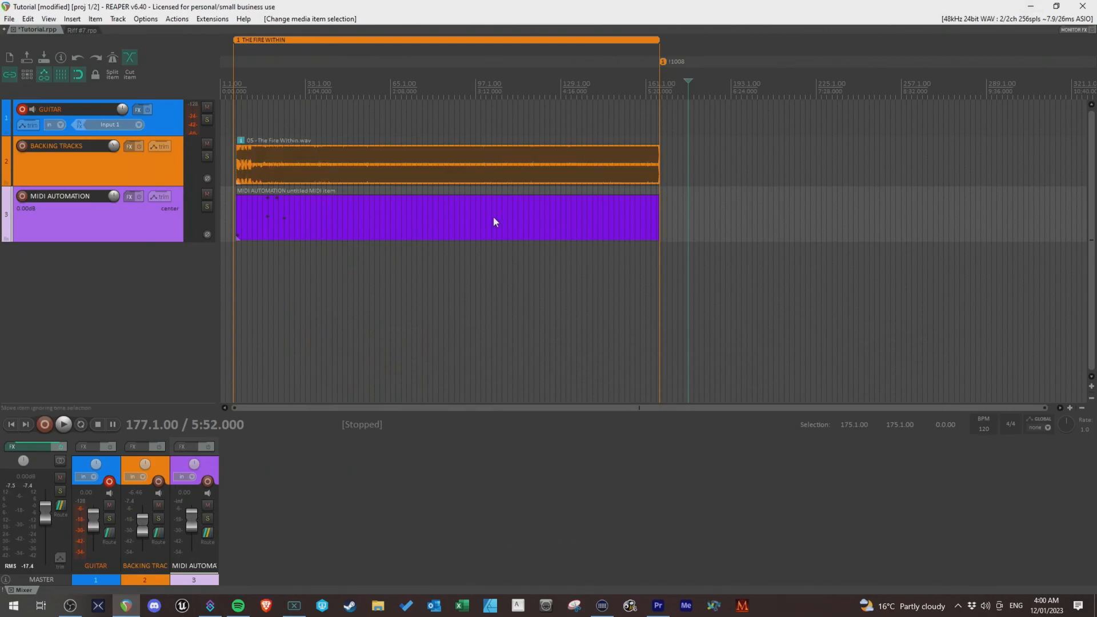
left_click(693, 85)
left_click(576, 84)
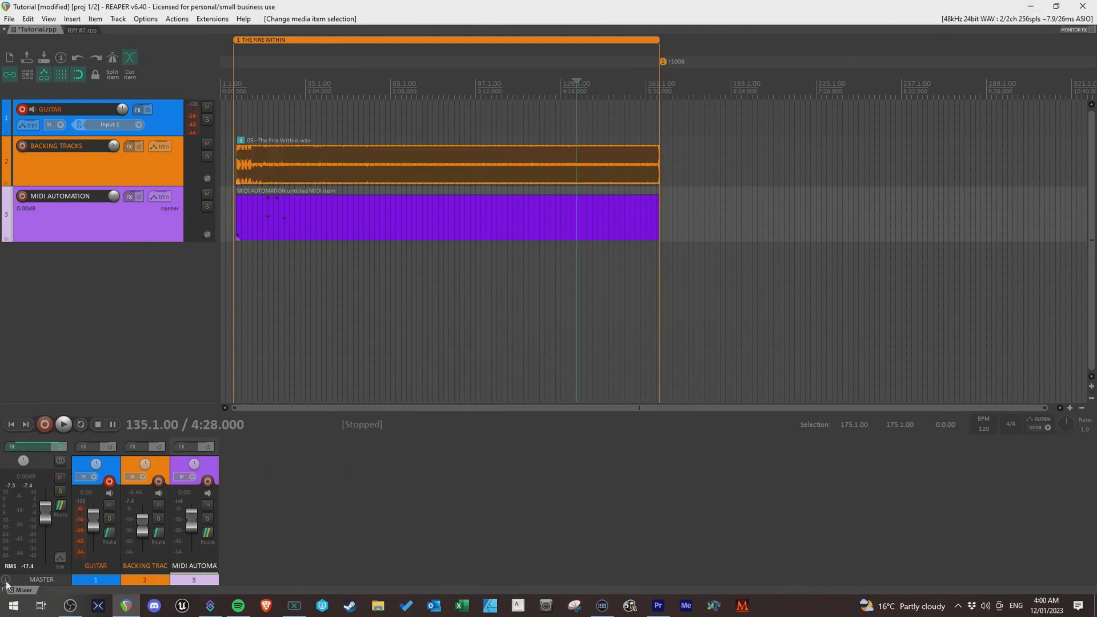
Bring OBS to the front, then test returning to REAPER and playing THE FIRE WITHIN region from its start
left_click(74, 604)
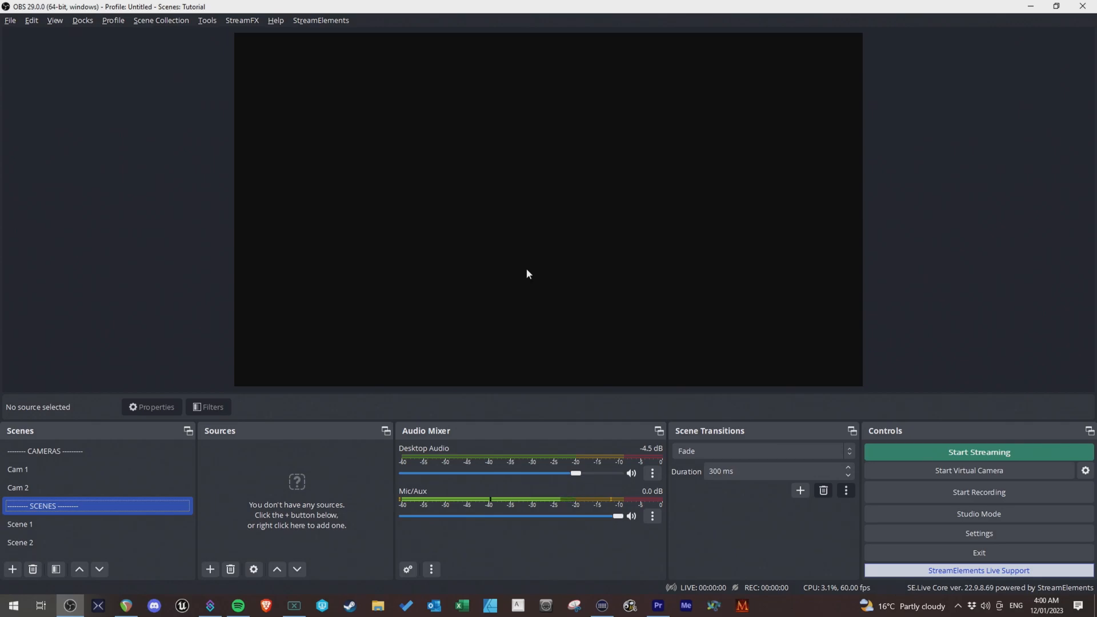
key("alt+Tab")
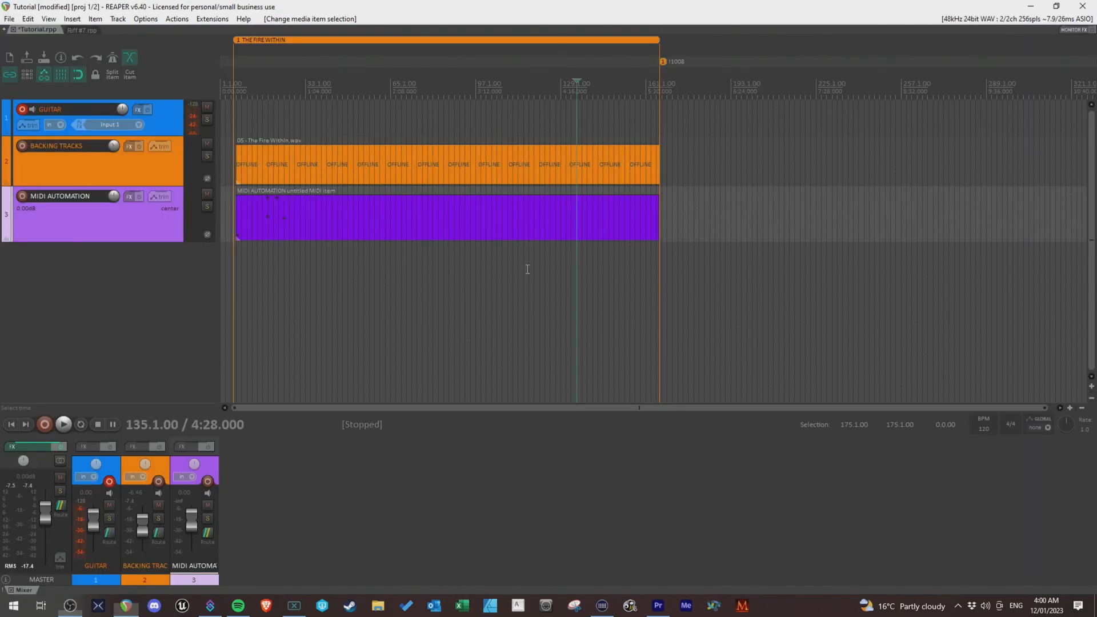
key("Home")
key("space")
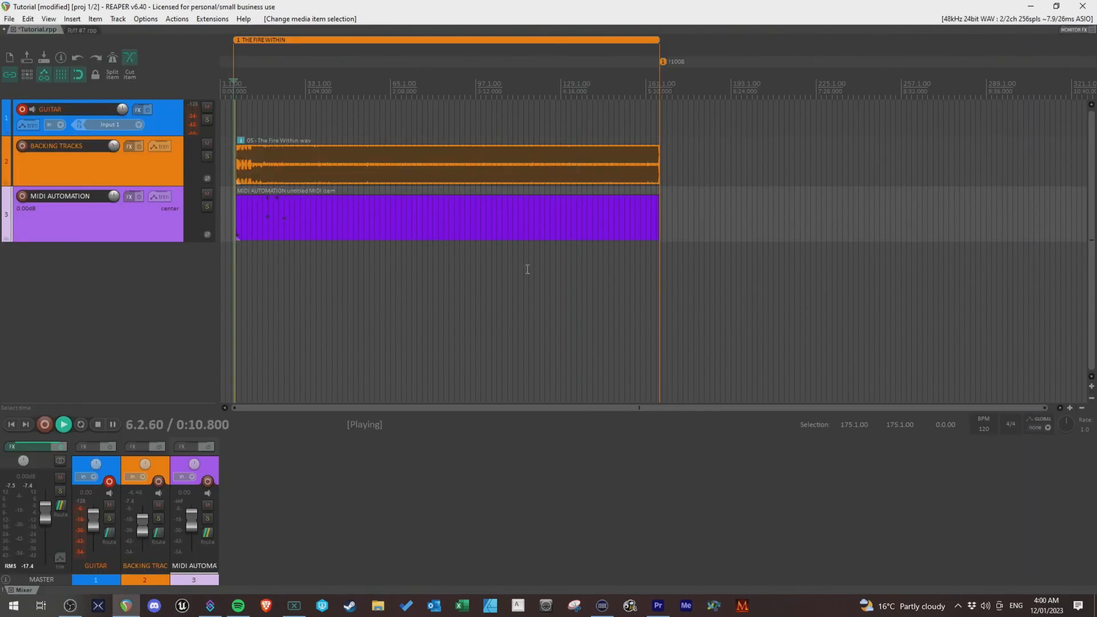
Test switching between OBS and REAPER, and stop the song's playback in REAPER
key("alt+Tab")
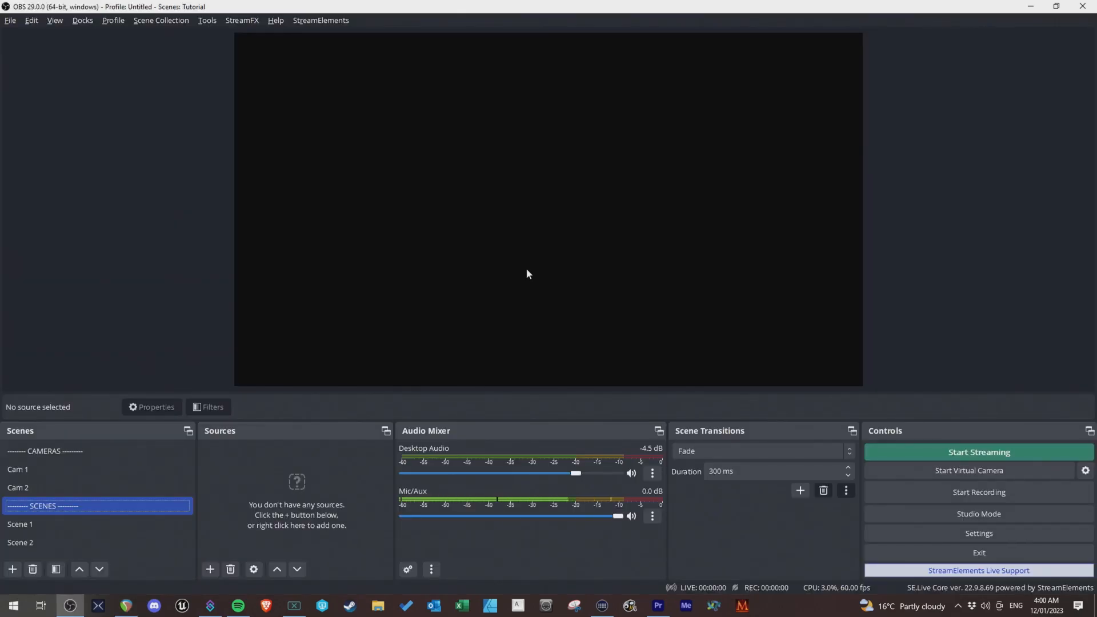
mouse_move(136, 610)
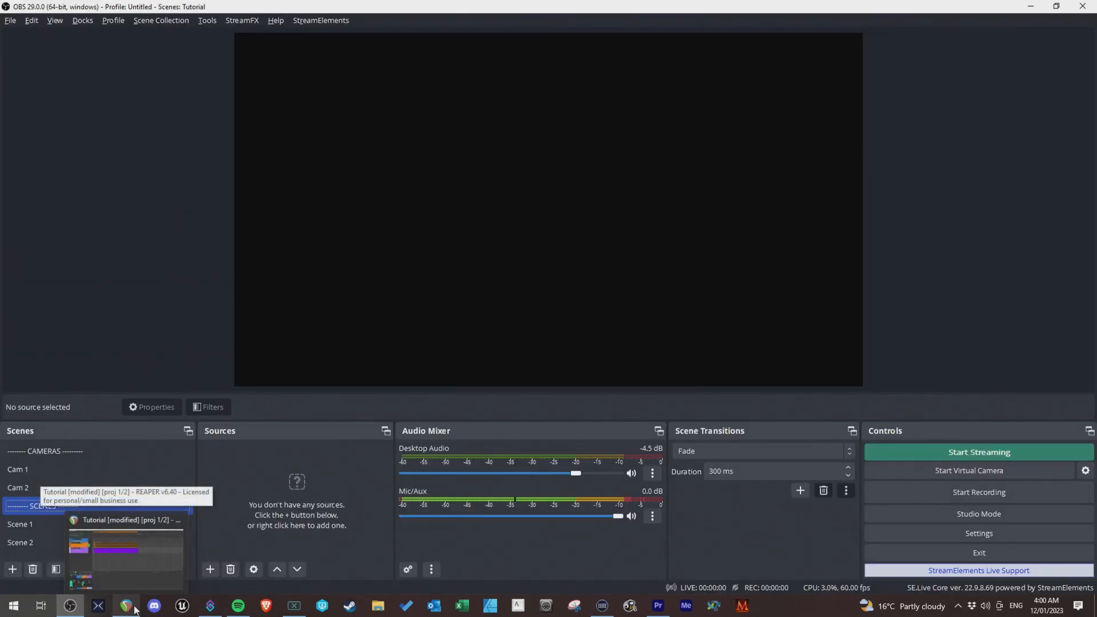
left_click(126, 549)
key("space")
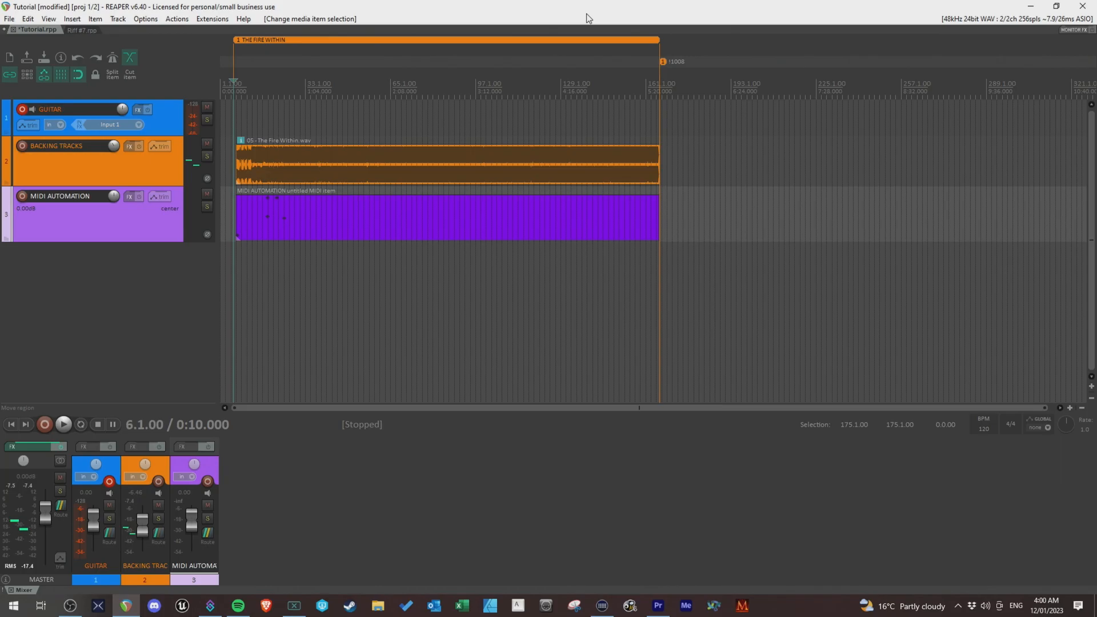
key("alt+Tab")
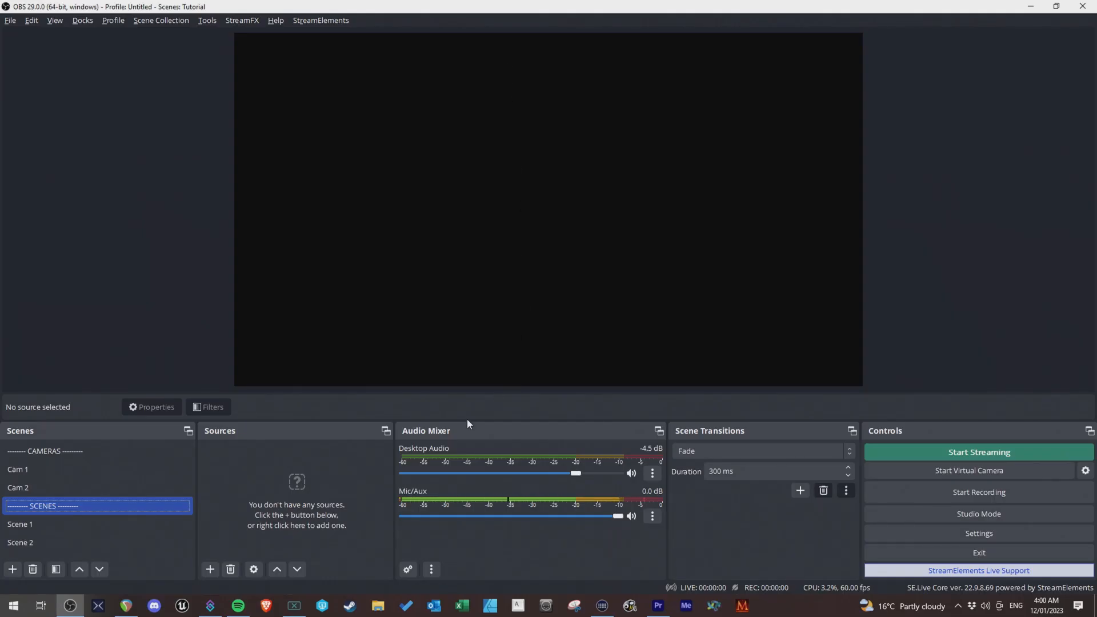
left_click(125, 605)
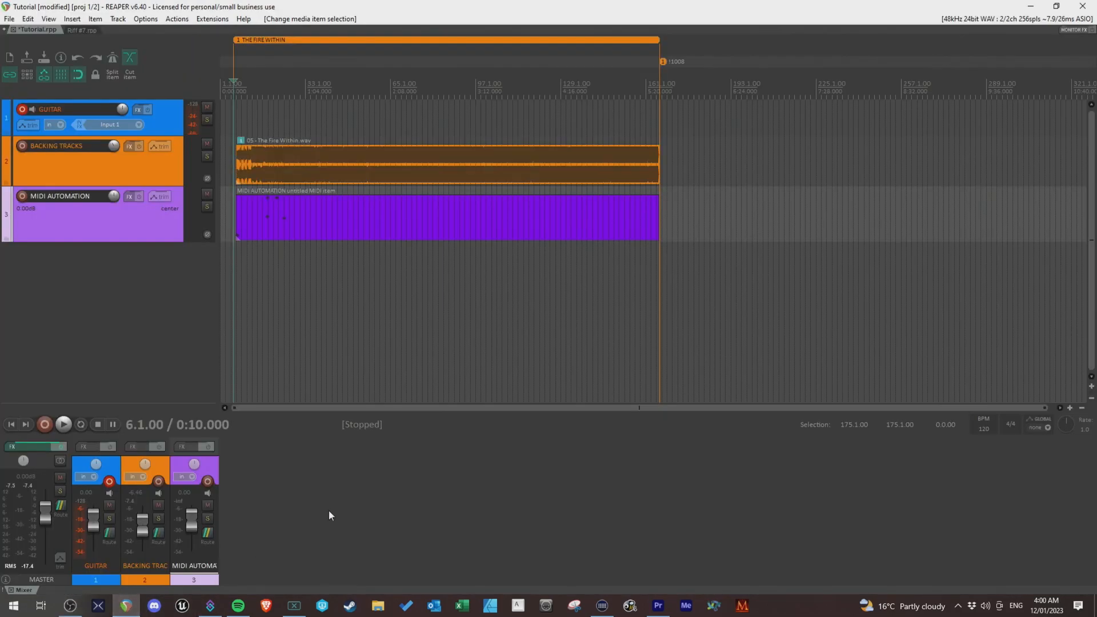
Place REAPER's edit cursor at 6.4.00, inside THE FIRE WITHIN region just before the audio item starts
scroll(253, 125, "up", 5)
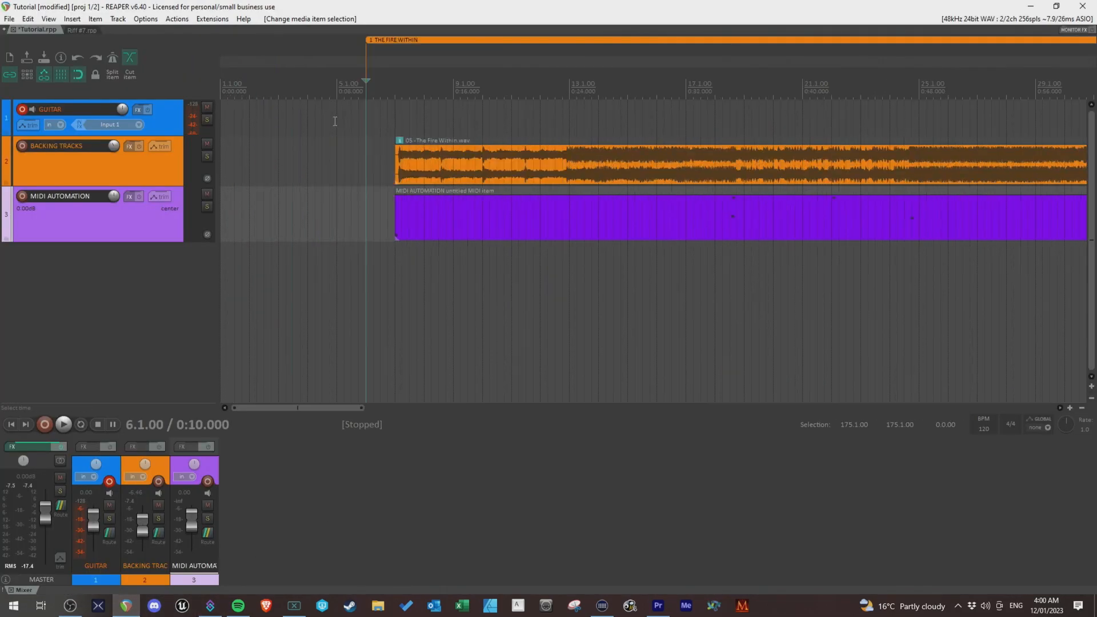
left_click(453, 84)
scroll(454, 84, "up", 3)
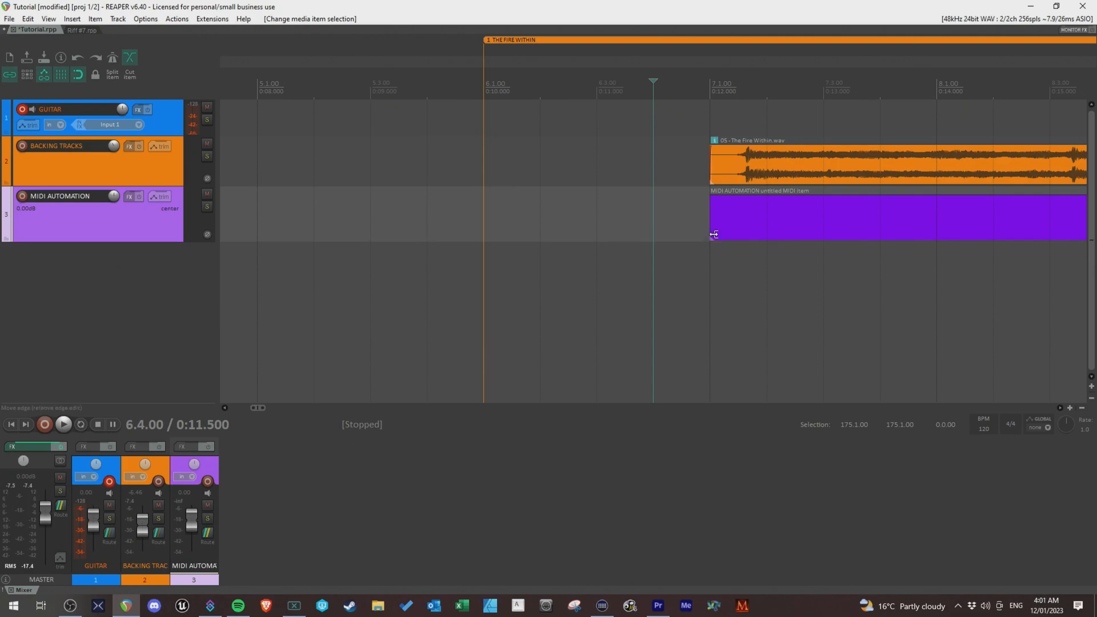
Switch to OBS and make Scene 1 the active scene
left_click(73, 606)
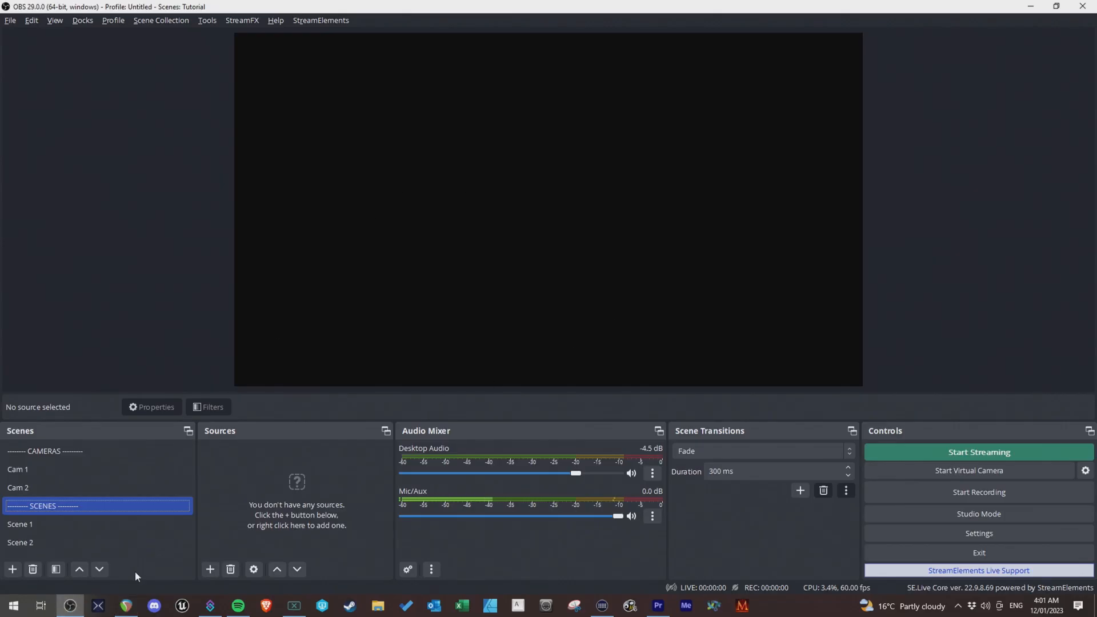
left_click(51, 526)
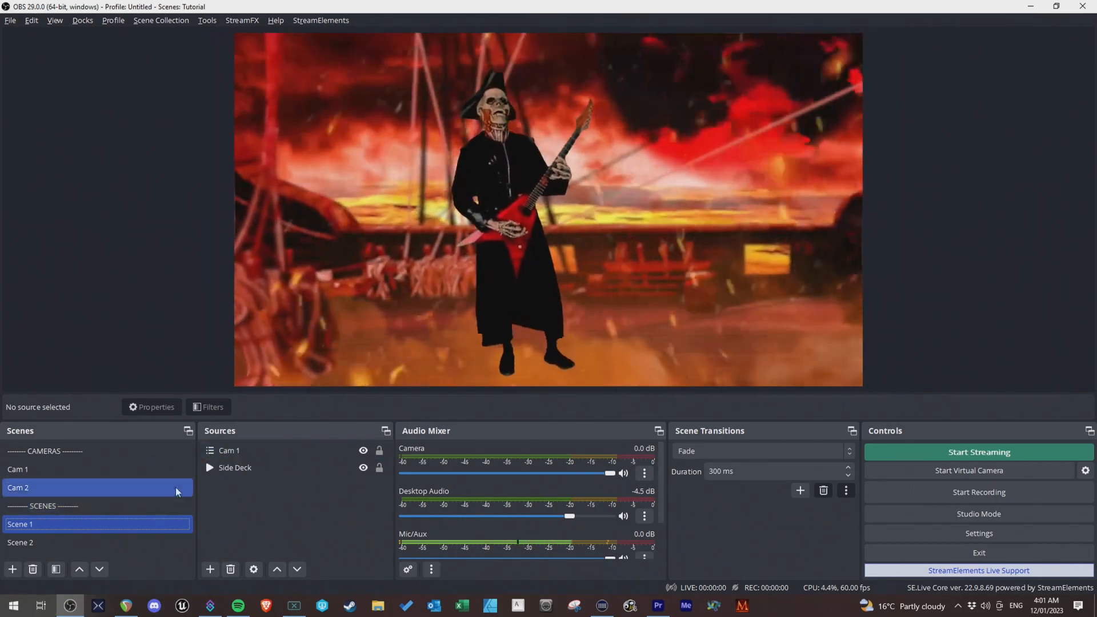
Switch to Stream Deck and title the multi action THE FIRE WITHIN, with each word group on its own line: THE, FIRE, WITHIN
left_click(602, 605)
type("THE")
key("Return")
type("FIRE")
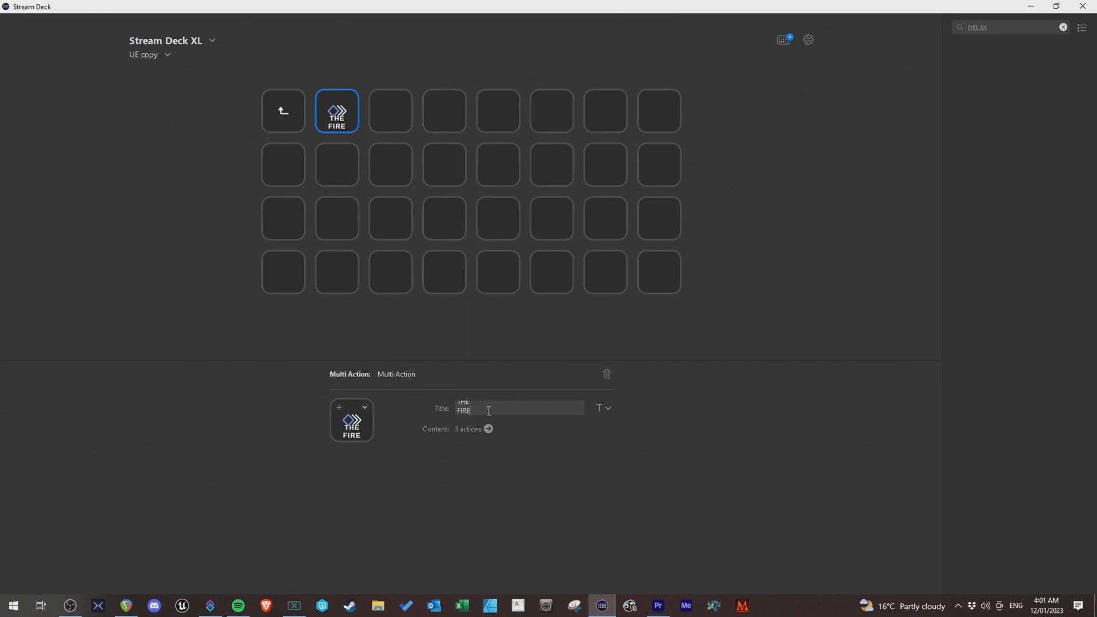
key("Return")
type("WITHIN")
left_click(393, 112)
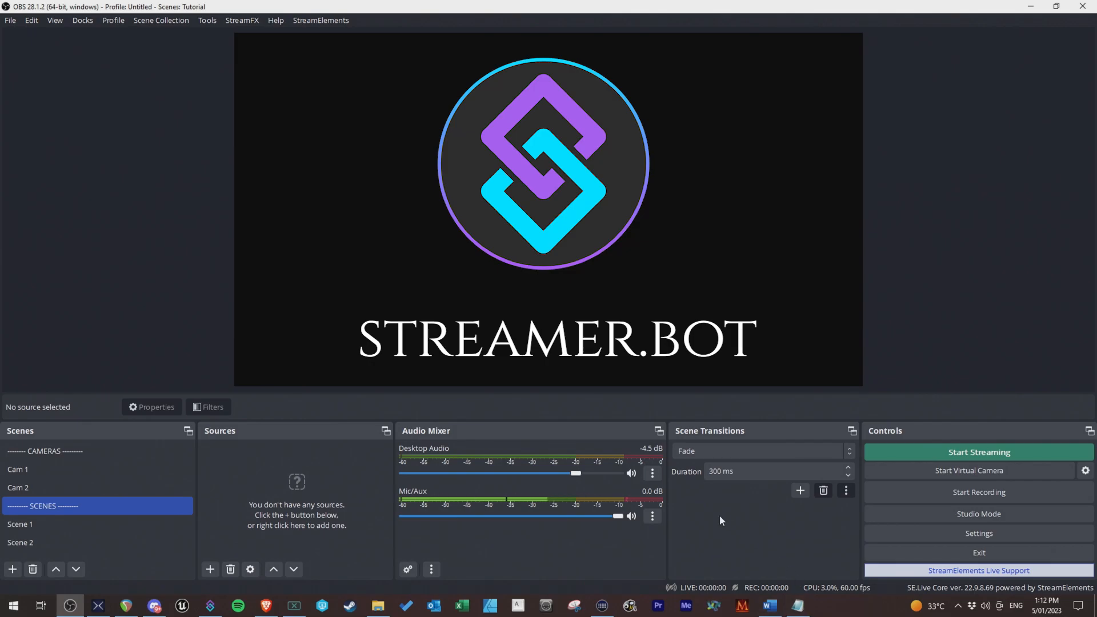
Switch to Streamer.bot and look through the actions in the General group
left_click(216, 612)
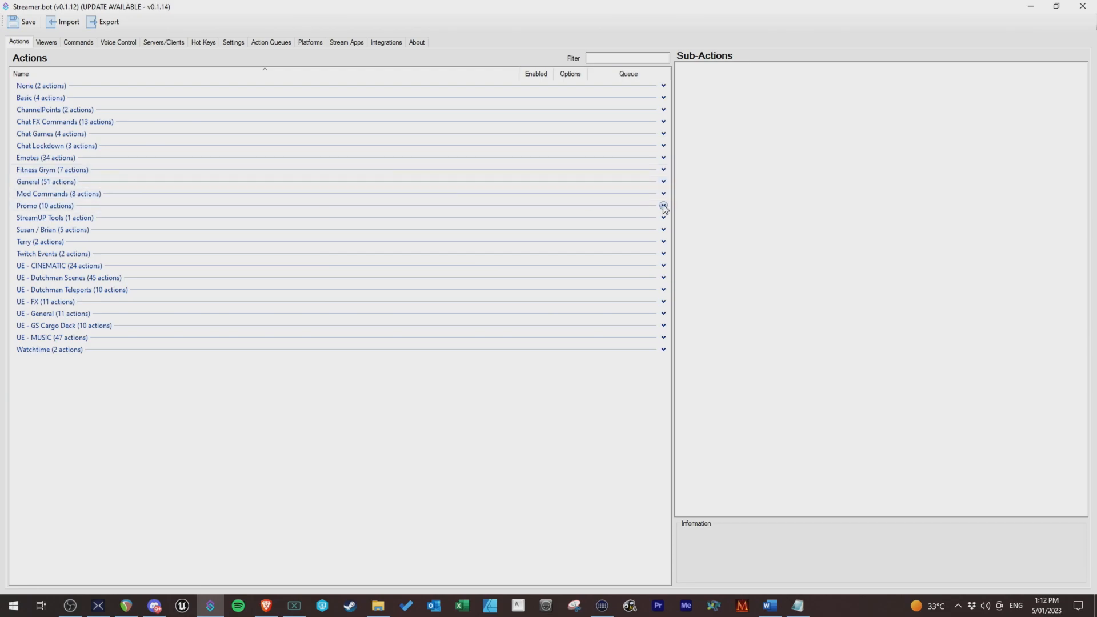
left_click(663, 182)
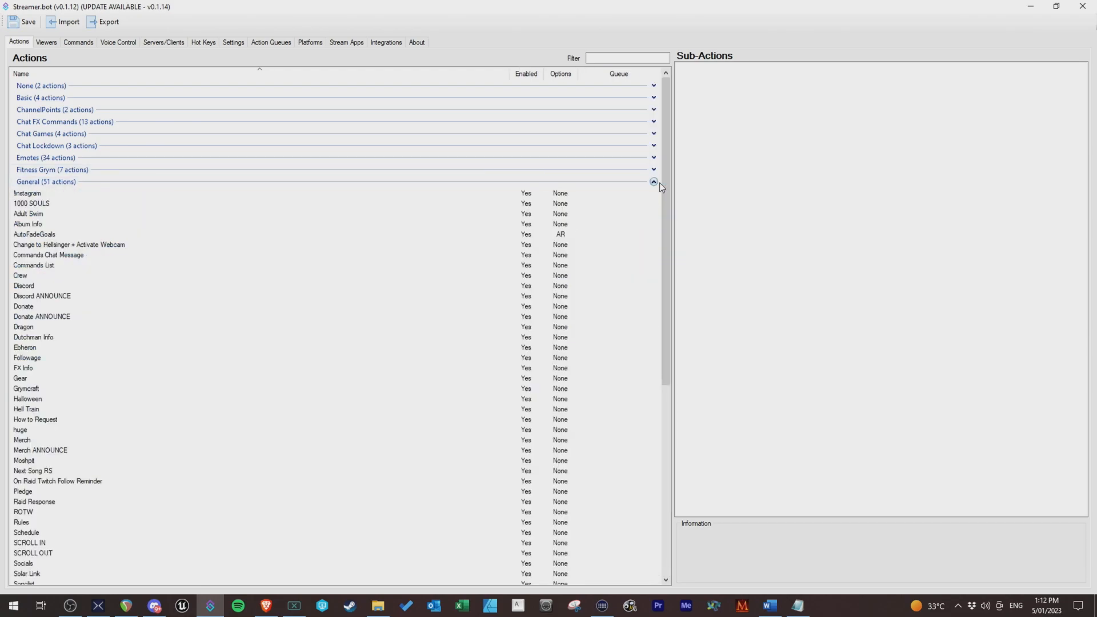
left_click(655, 182)
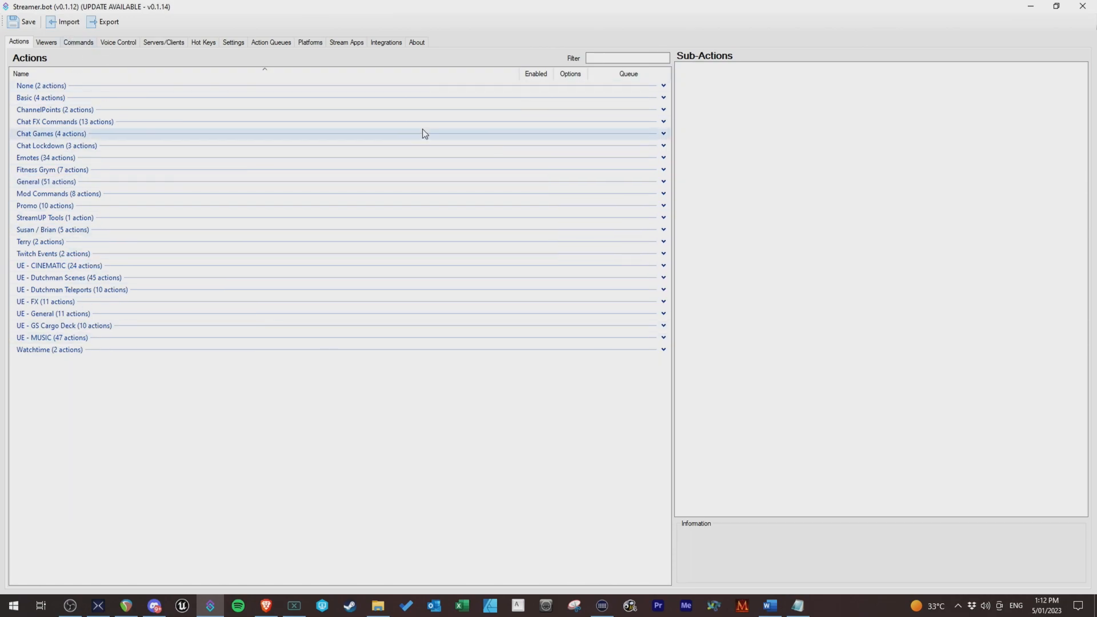
Add an action named PLAY - THE FIRE WITHIN in a new group called MUSIC PLAYER
right_click(260, 374)
left_click(284, 382)
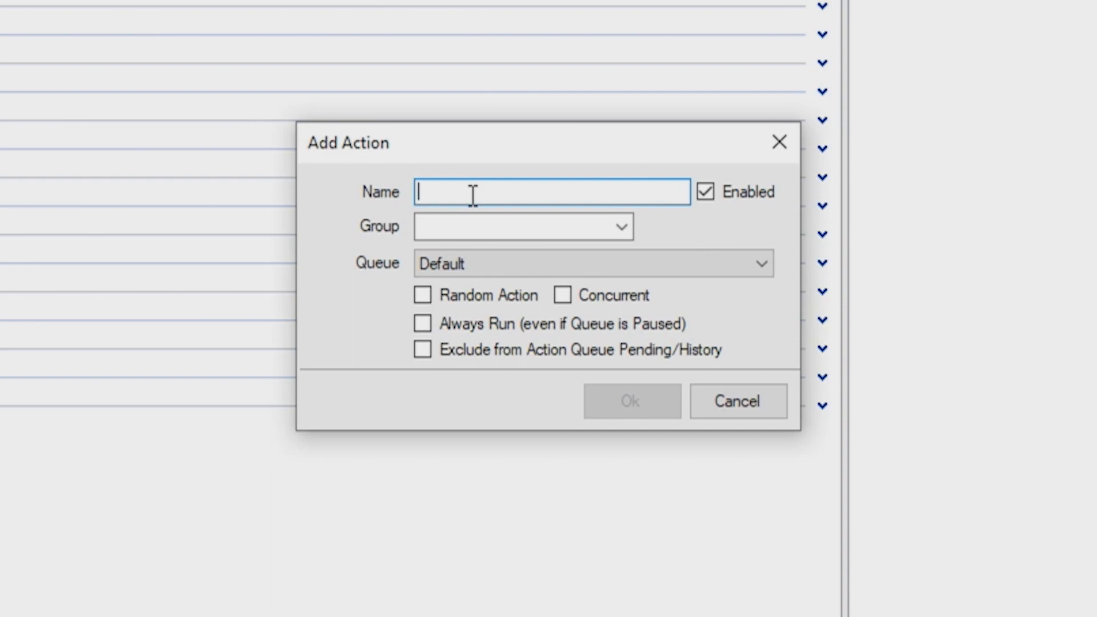
type("PLAY - THE FIRE WITHIN")
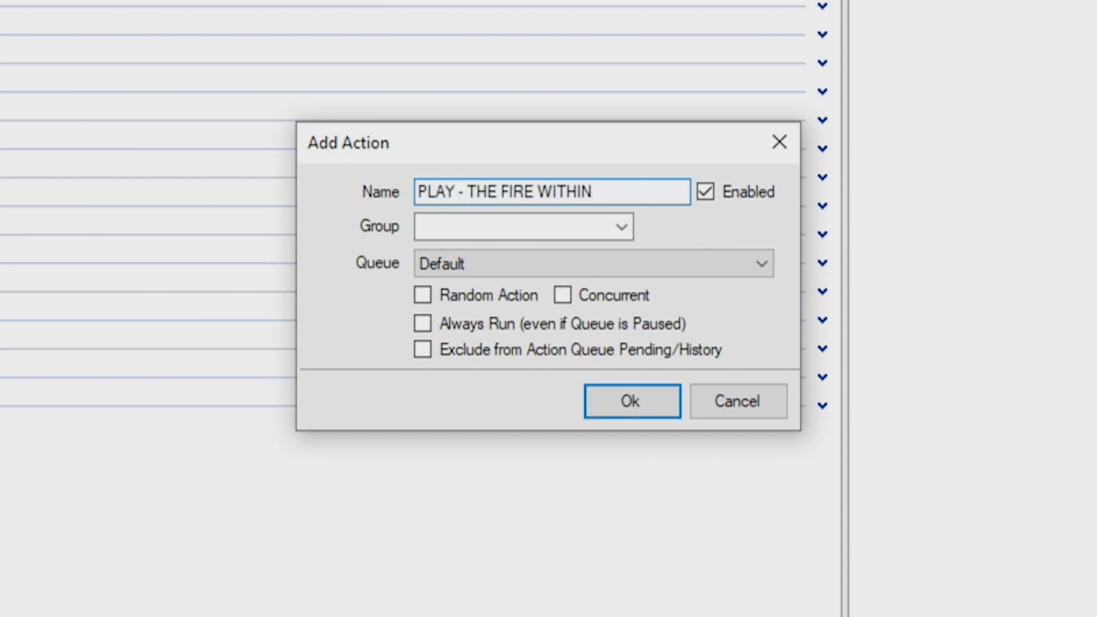
left_click(552, 233)
type("MUSIC PLAYUE")
key("BackSpace")
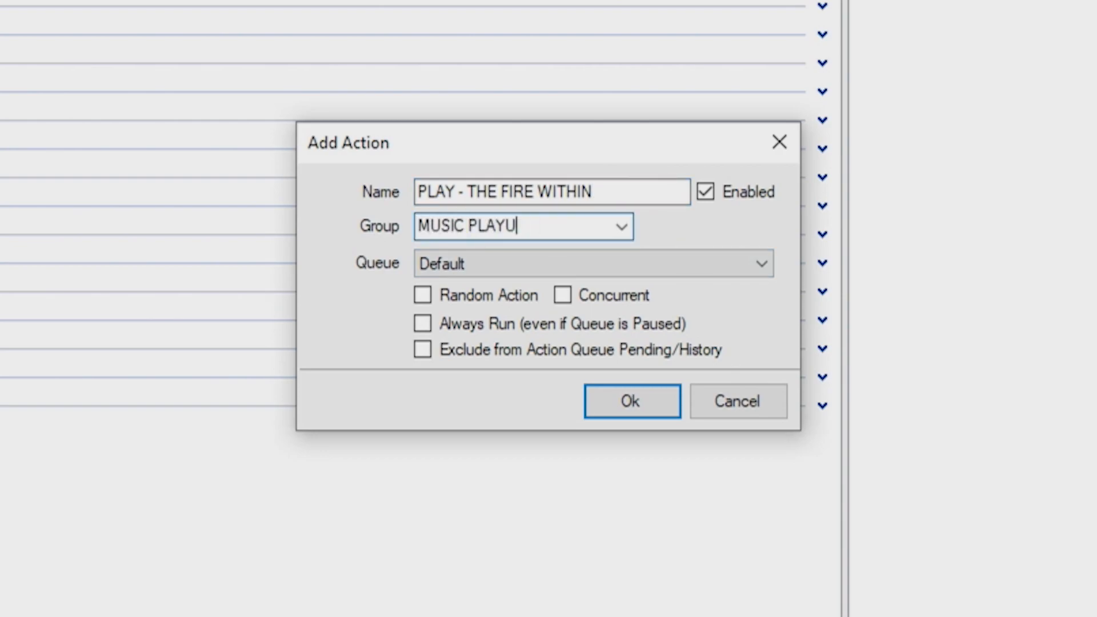
type("ER")
key("Return")
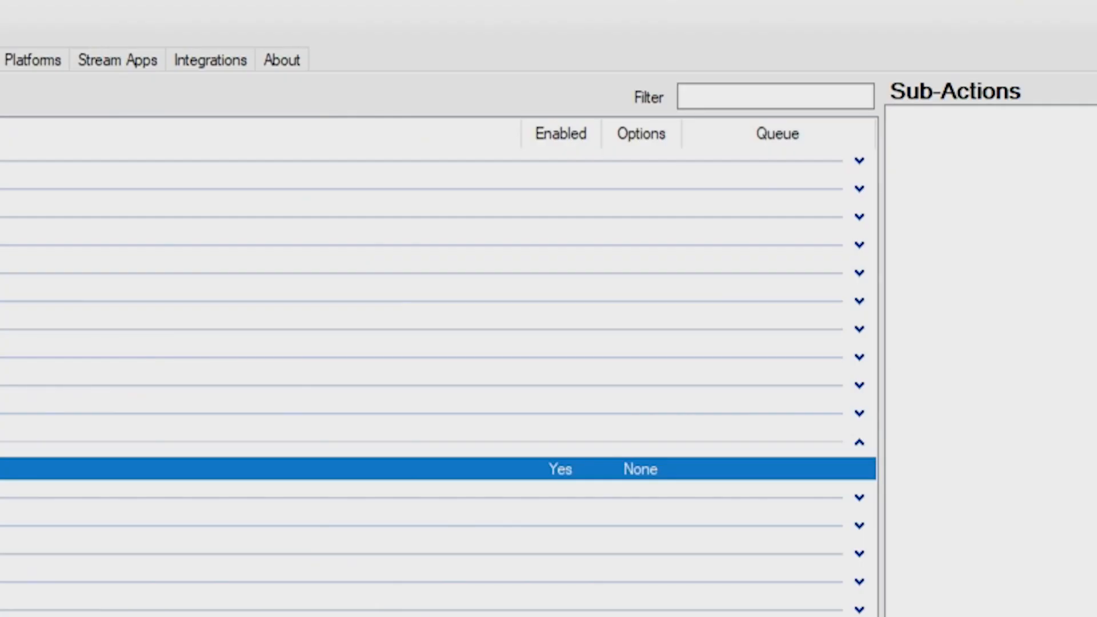
In Notepad, write the two-line script Set WshShell = WScript.CreateObject("WScript.Shell") and WshShell.SendKeys("^+{F9}")
key("alt+Tab")
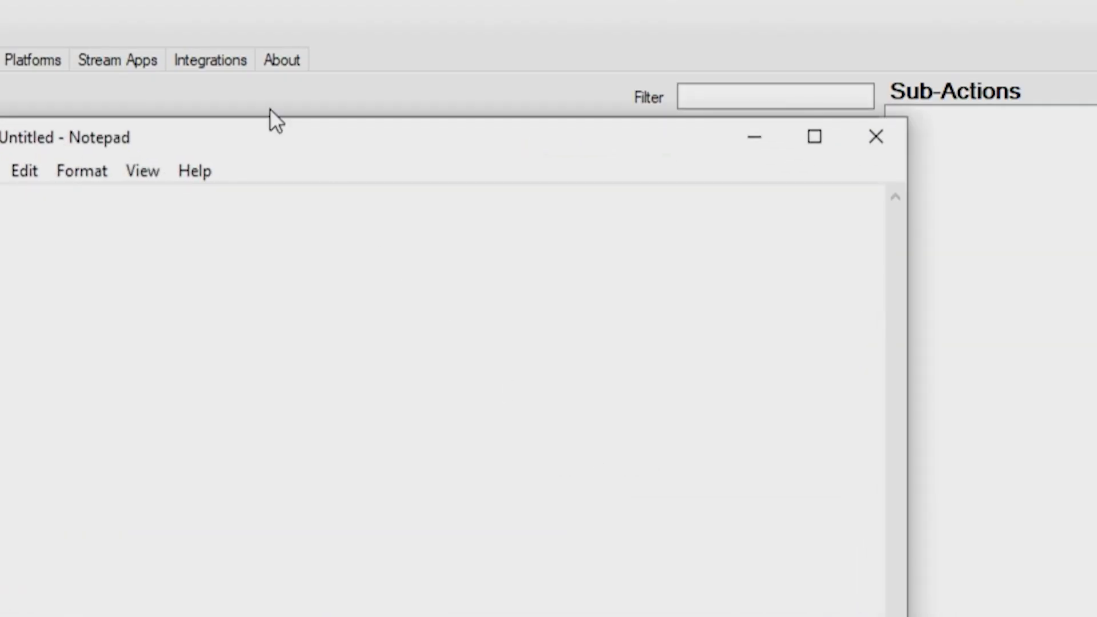
left_click_drag(280, 148, 375, 124)
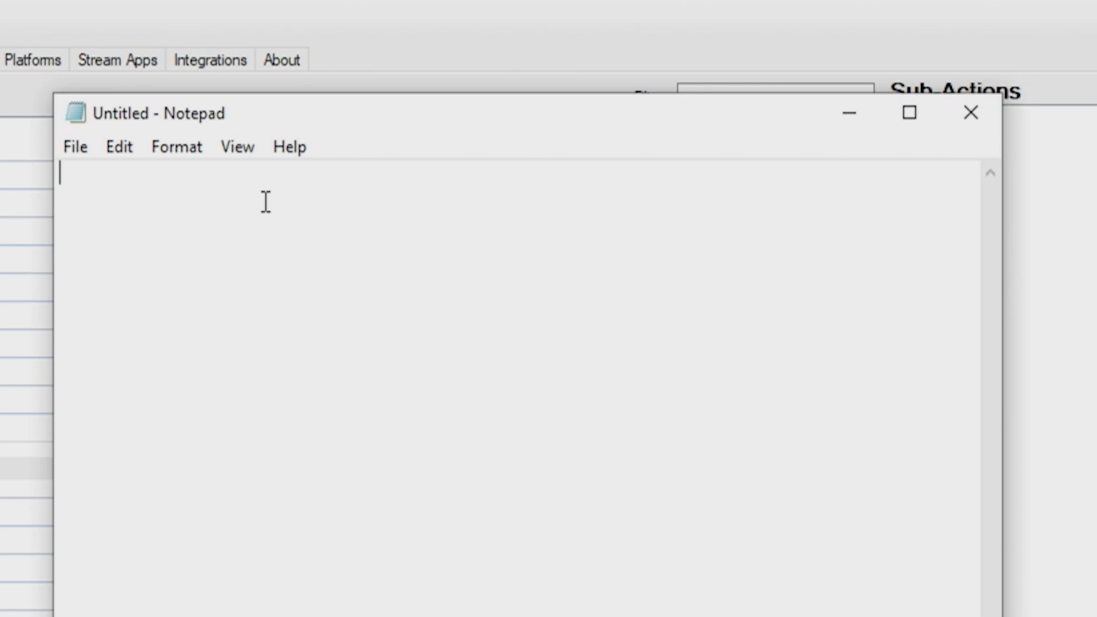
type("Set WshShell = WScript.CreateObject(\"WScript.Shell\") WshShell.SendKeys(\"^+{F9}\")")
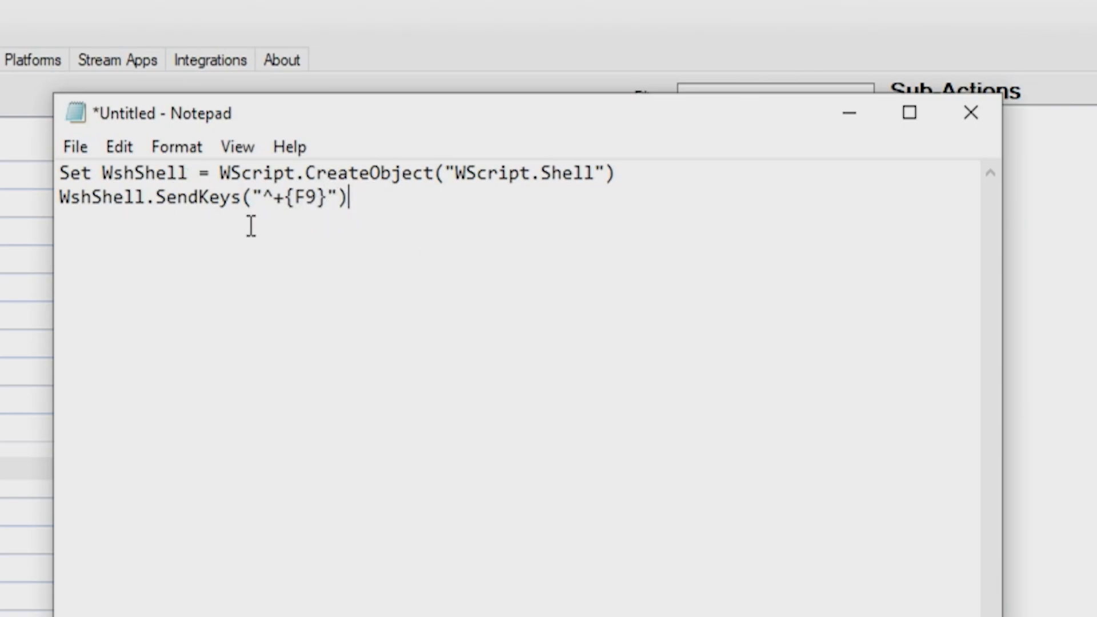
Enlarge the script text to 150% and examine the ^, + and F9 parts of the SendKeys argument
left_click_drag(382, 207, 181, 193)
key("ctrl+a")
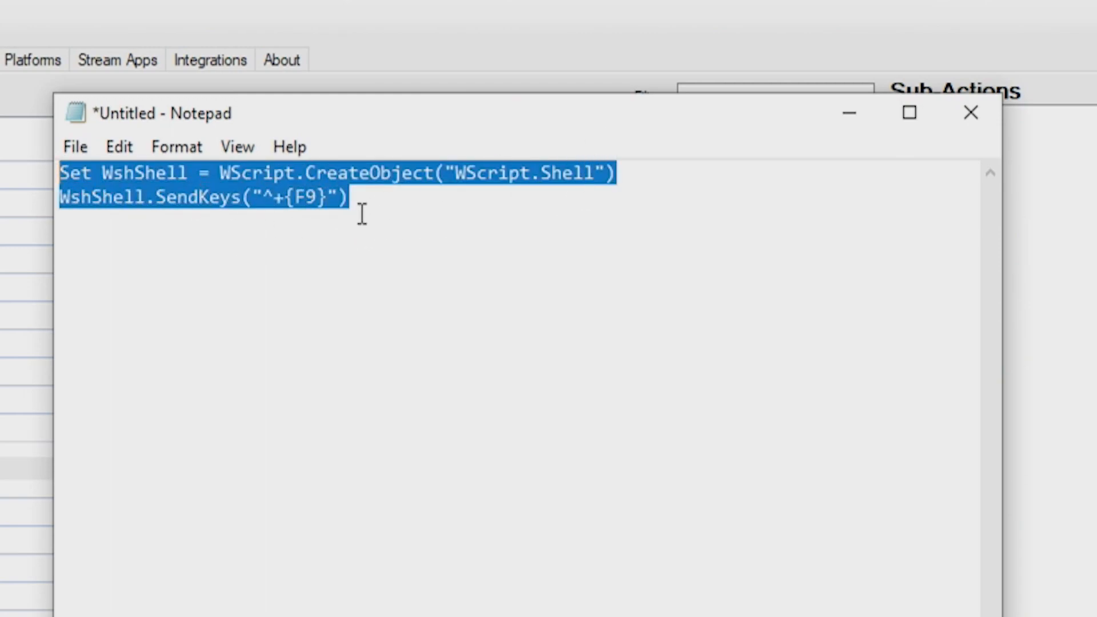
scroll(356, 338, "up", 3, "ctrl")
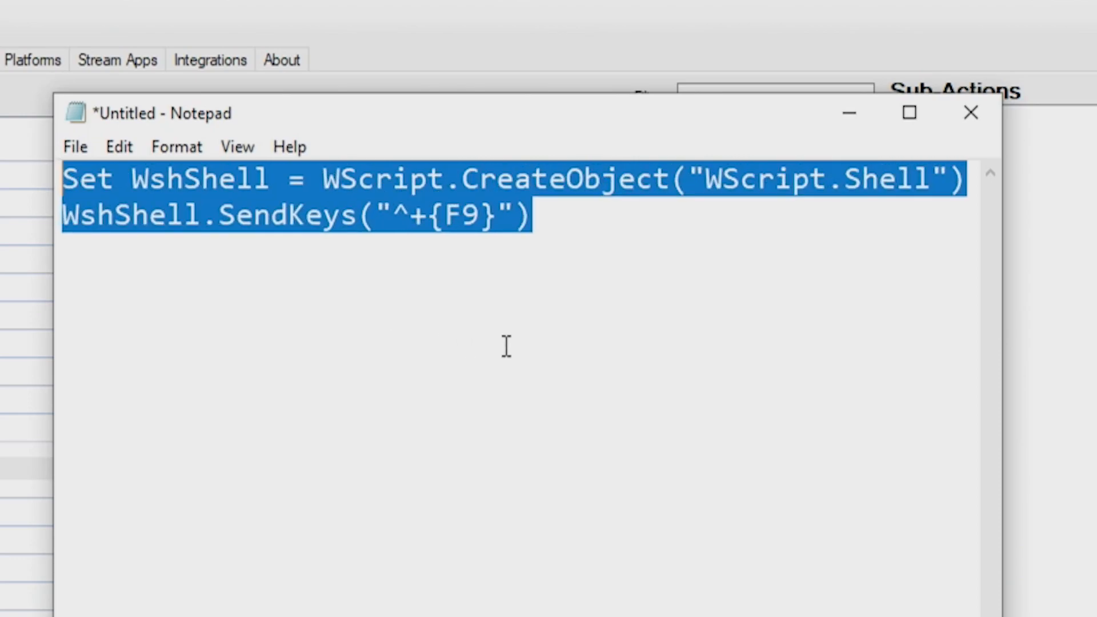
scroll(506, 345, "down", 1, "ctrl")
scroll(509, 344, "up", 1, "ctrl")
left_click(621, 281)
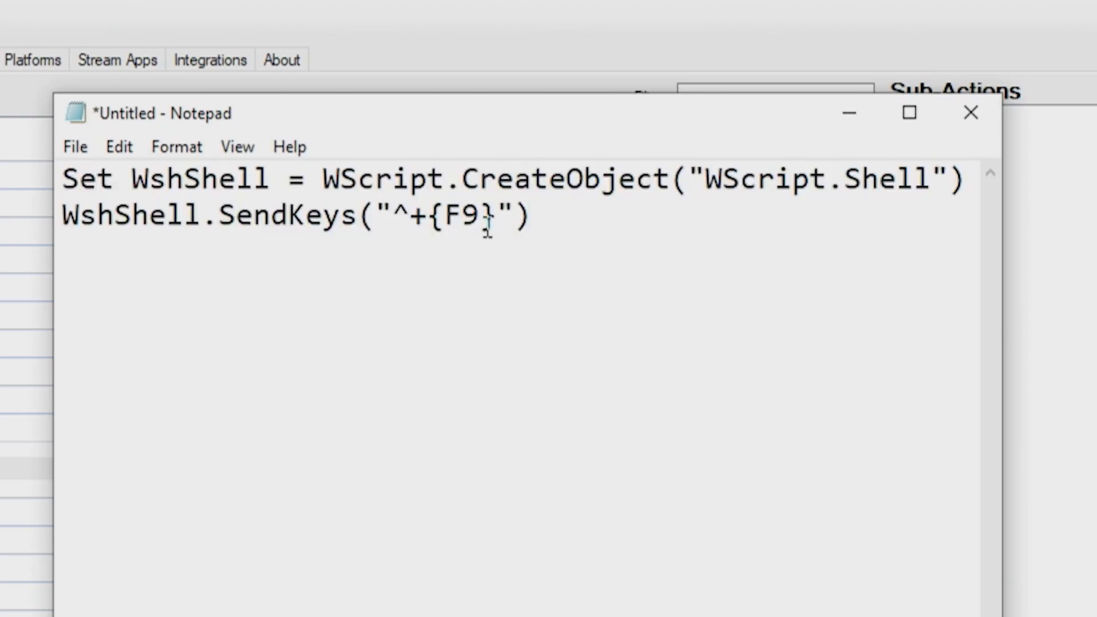
left_click(393, 216)
key("shift+Right")
left_click(409, 220)
key("shift+Right")
left_click_drag(444, 221, 477, 219)
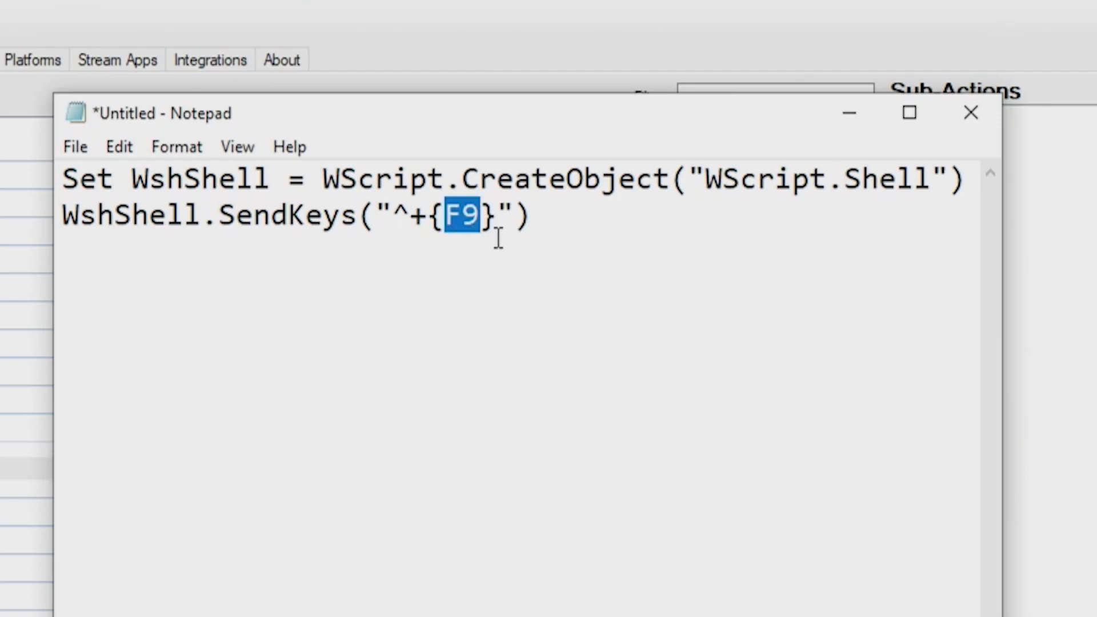
left_click(491, 231)
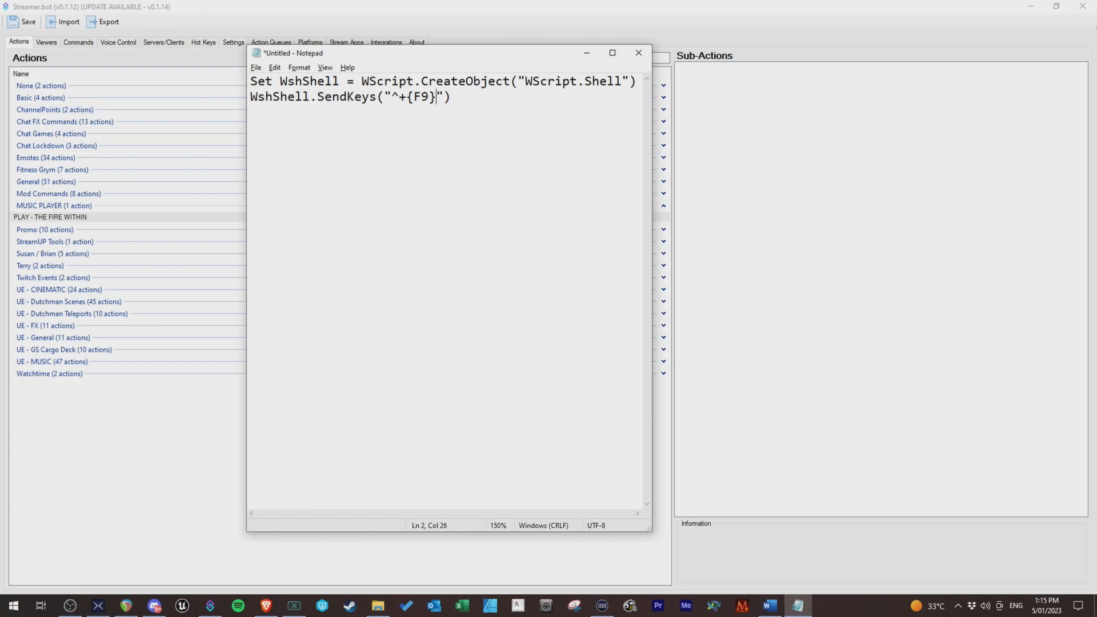
Copy the ALT character from the VBScript SendKeys reference page and replace ^ with % in the script's SendKeys argument
left_click_drag(0, 185, 811, 34)
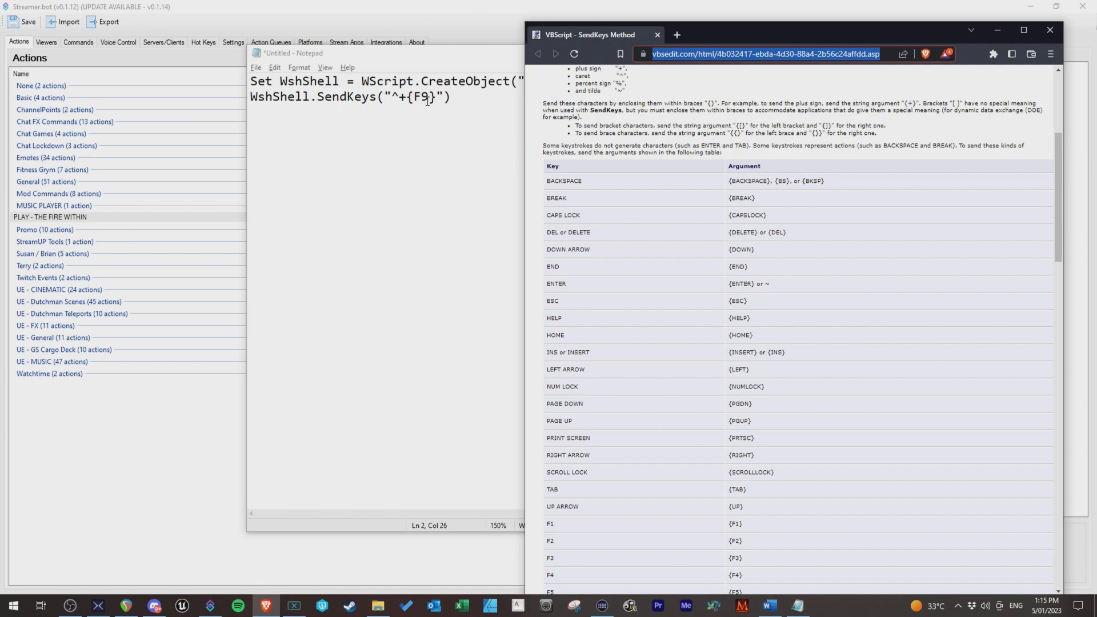
scroll(731, 334, "down", 7)
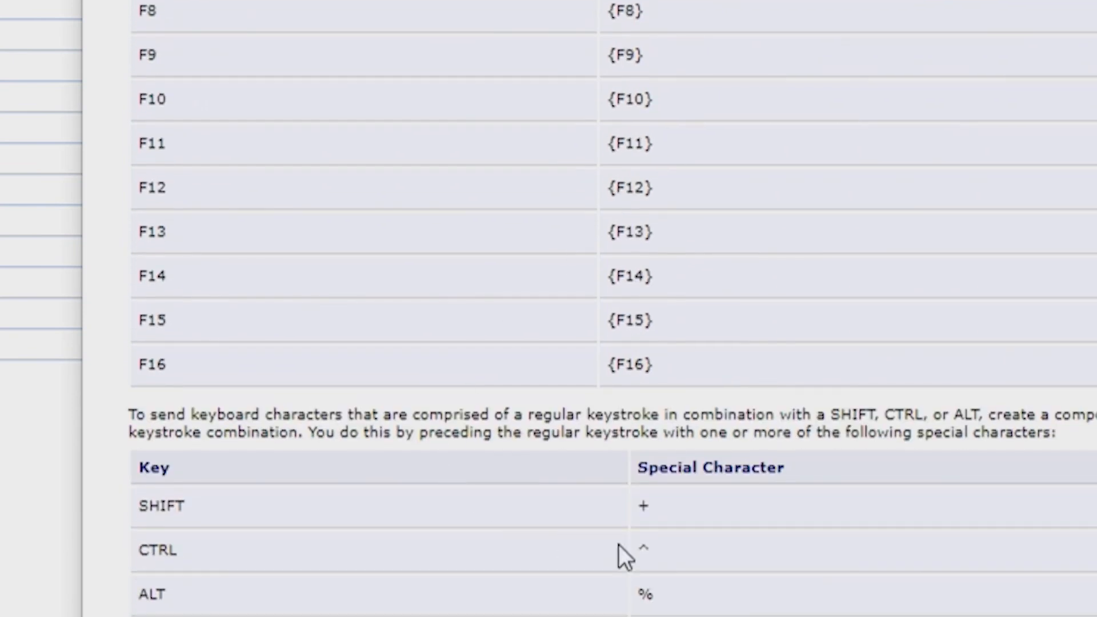
scroll(560, 540, "down", 2)
double_click(646, 451)
key("ctrl+c")
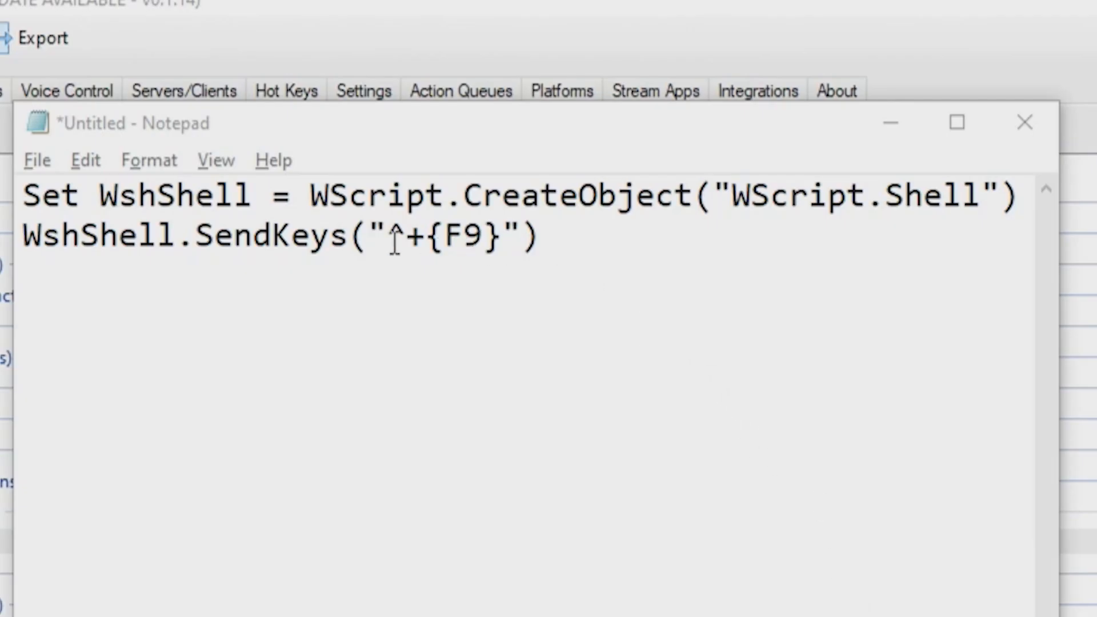
left_click(408, 239)
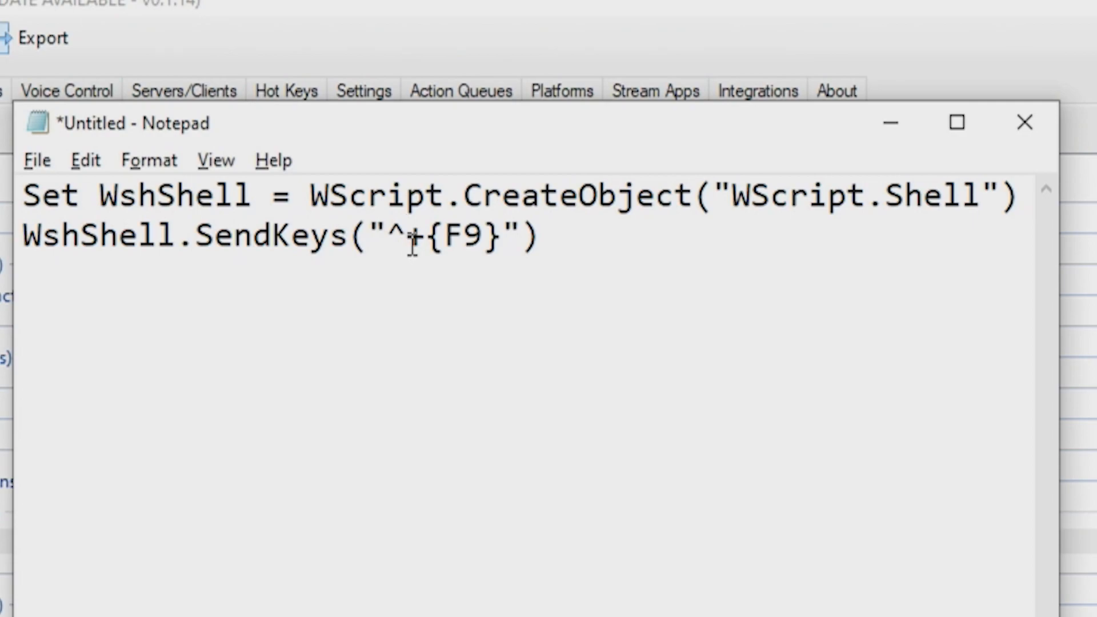
key("BackSpace")
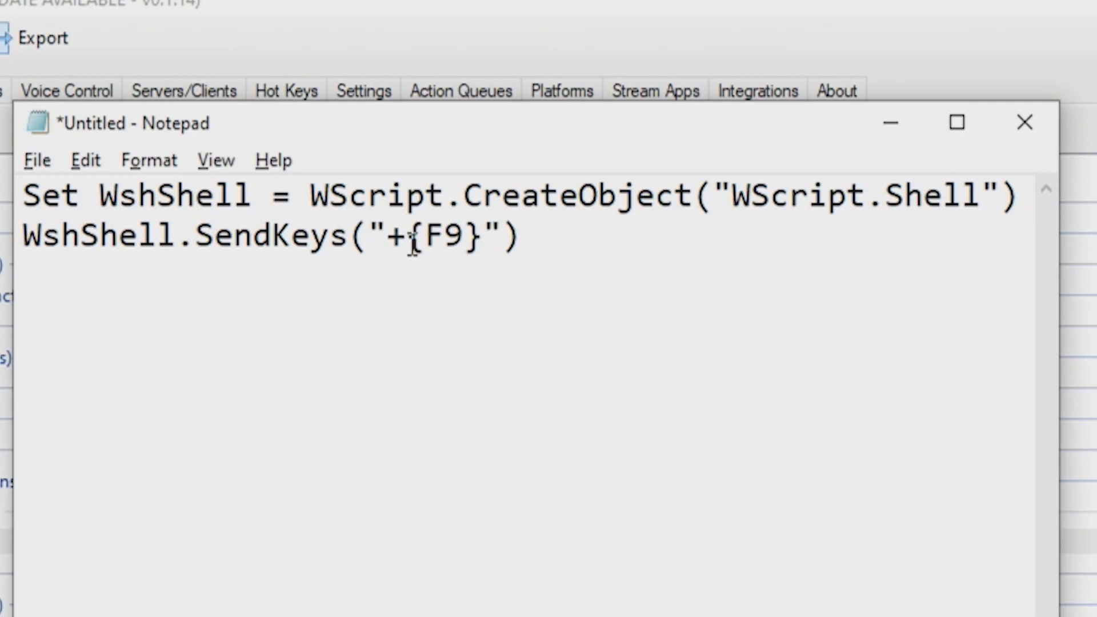
key("ctrl+v")
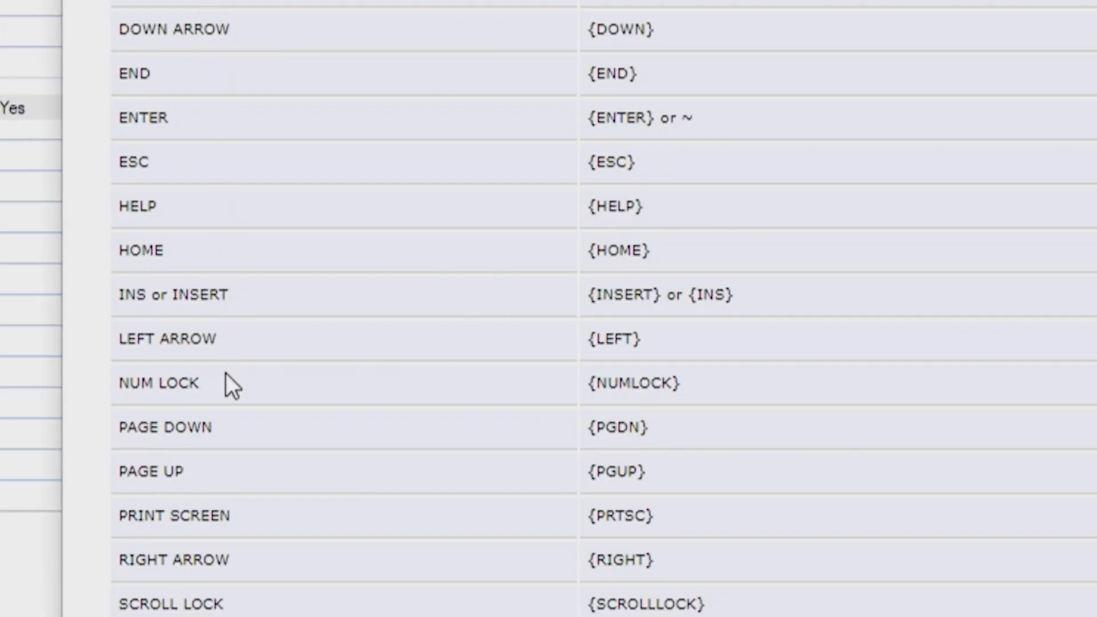
Look up the TAB code in the SendKeys reference and replace +{F9} with {TAB} in the script's SendKeys argument
scroll(225, 372, "down", 3)
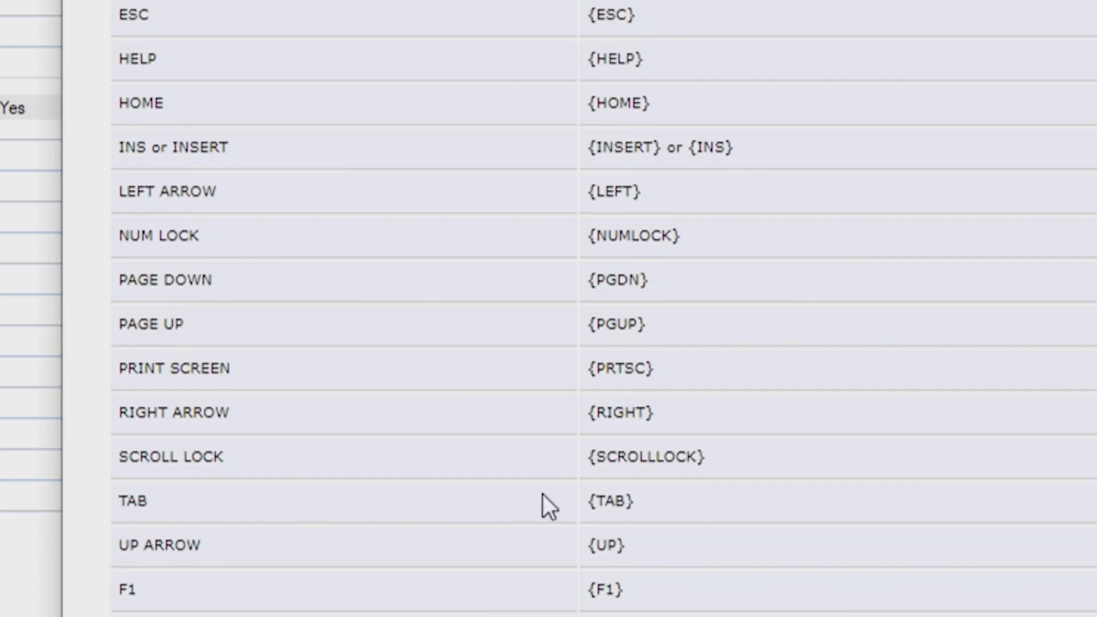
left_click_drag(632, 500, 598, 502)
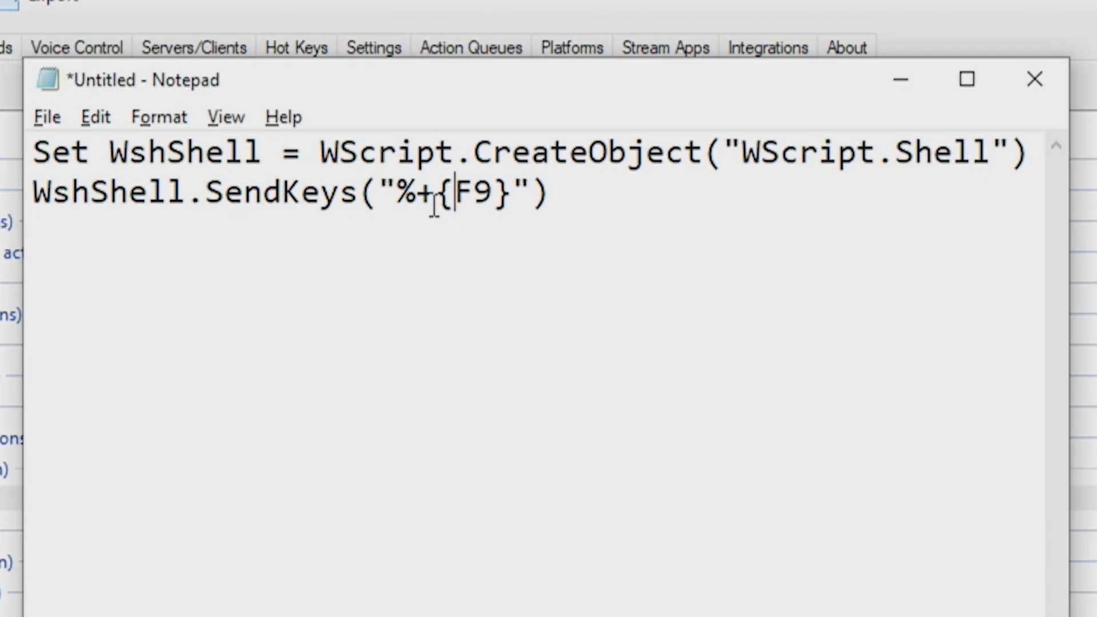
left_click(434, 200)
key("BackSpace")
left_click(467, 203)
key("BackSpace")
key("BackSpace")
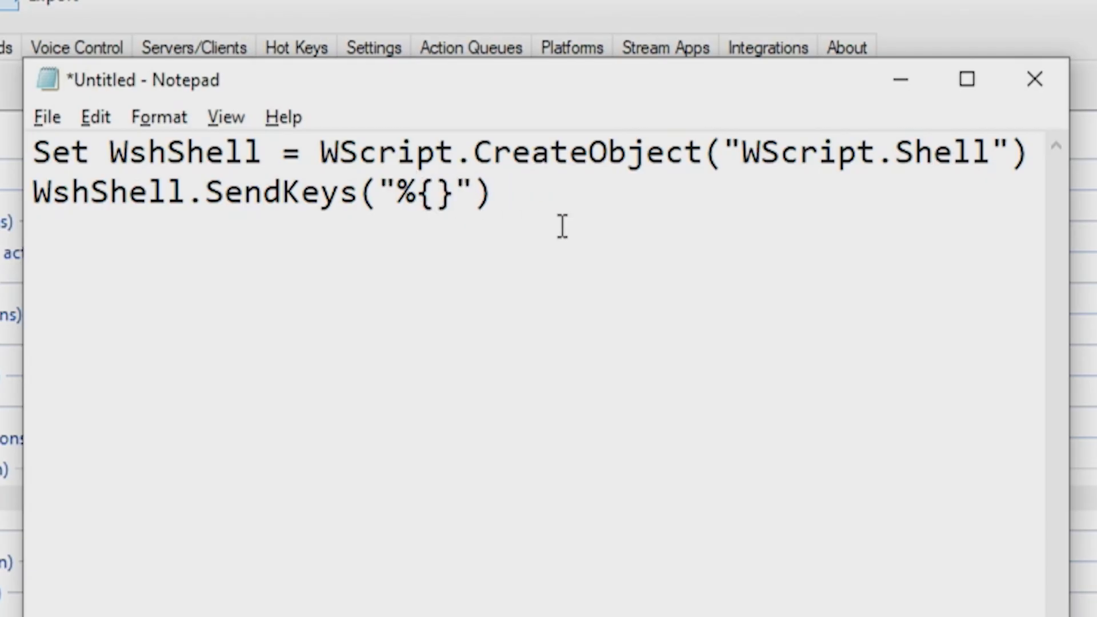
type("ta")
key("BackSpace")
key("BackSpace")
type("TAB")
left_click(555, 211)
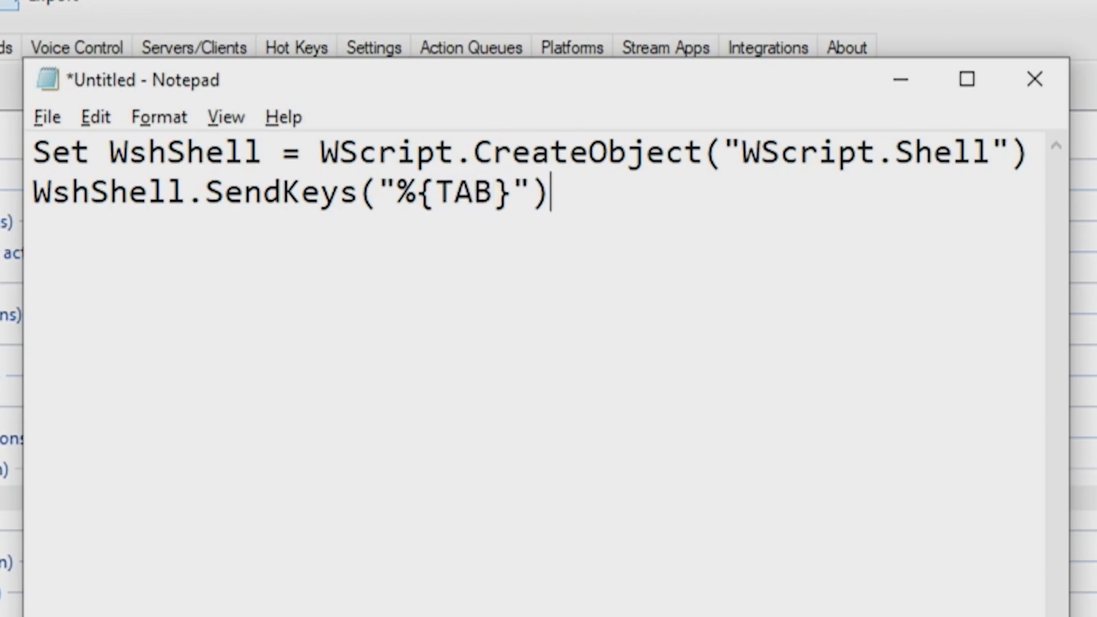
Save the script as Hotkey.vbs in the Downloads folder and close Notepad
left_click(48, 120)
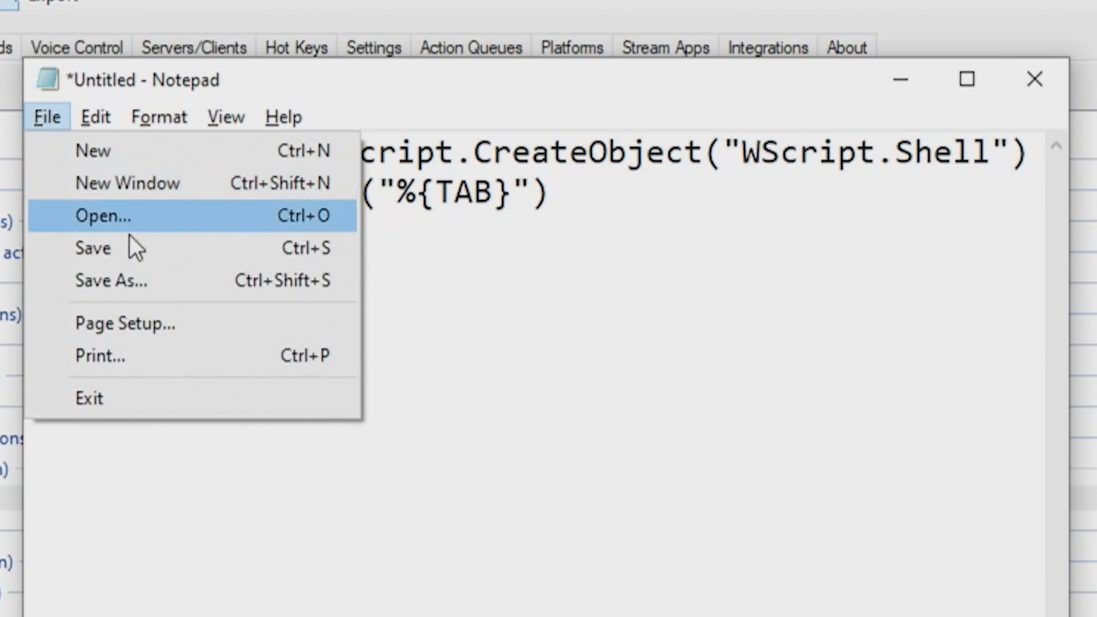
left_click(122, 252)
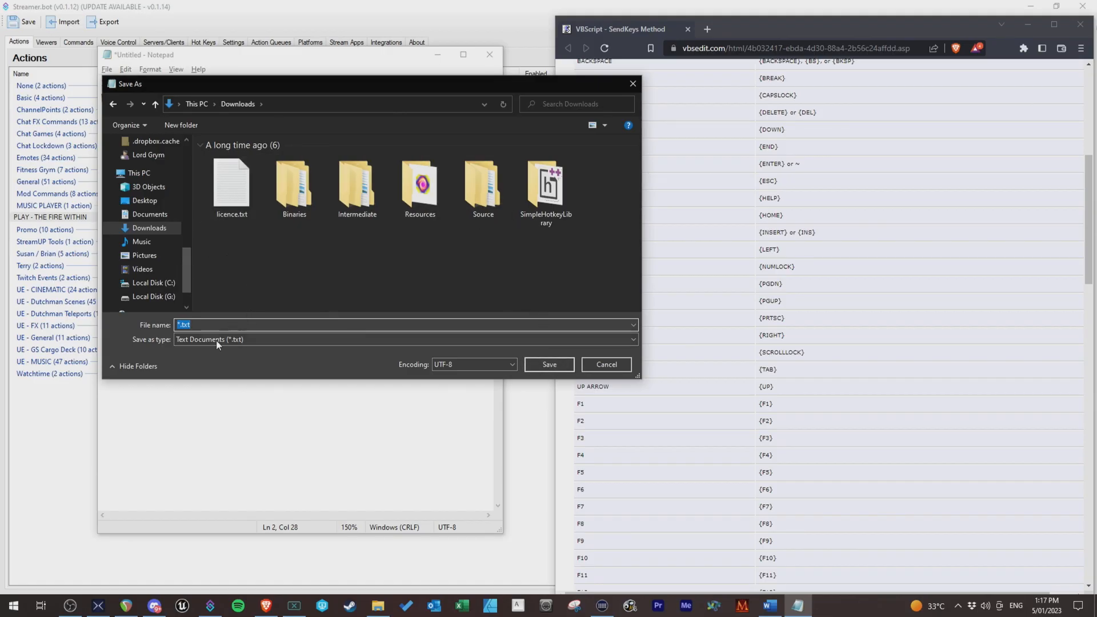
key("BackSpace")
type("Hotkey")
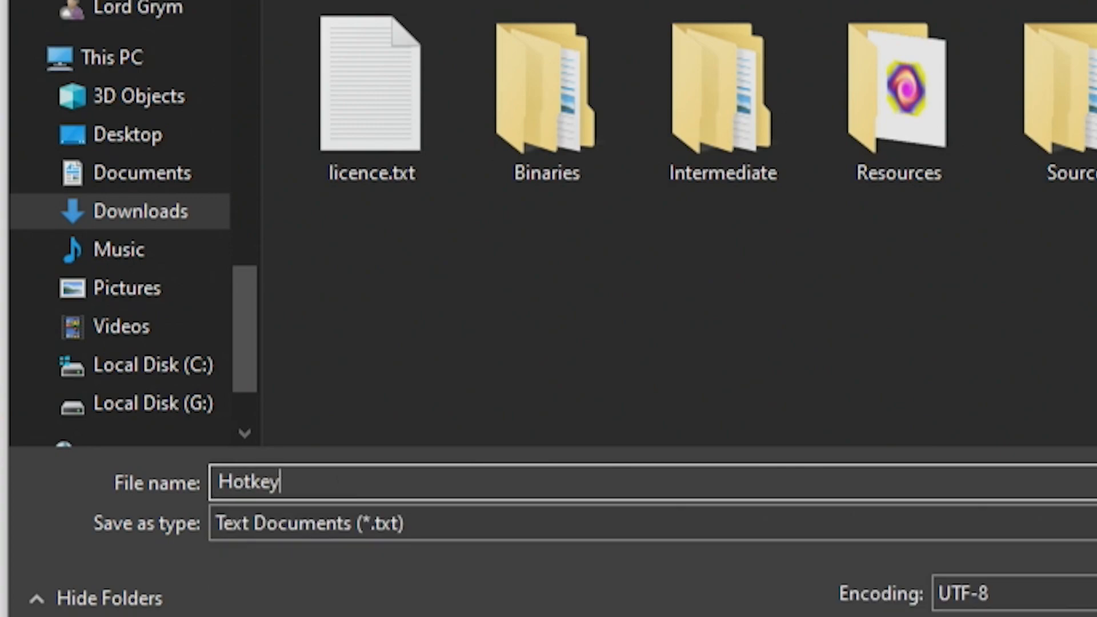
type(".vbs")
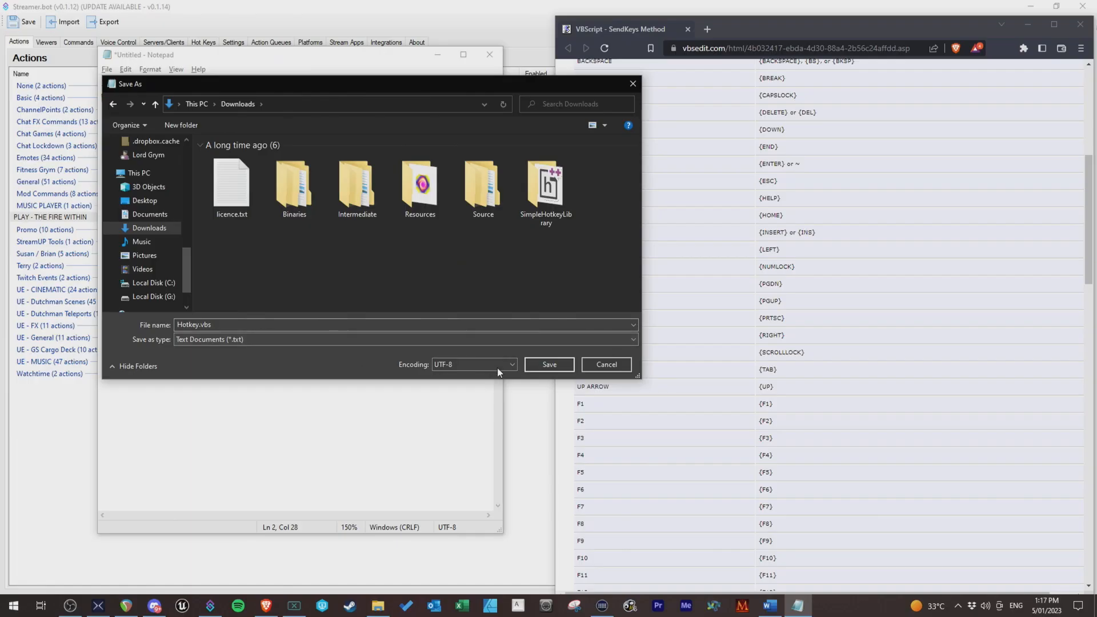
left_click(547, 363)
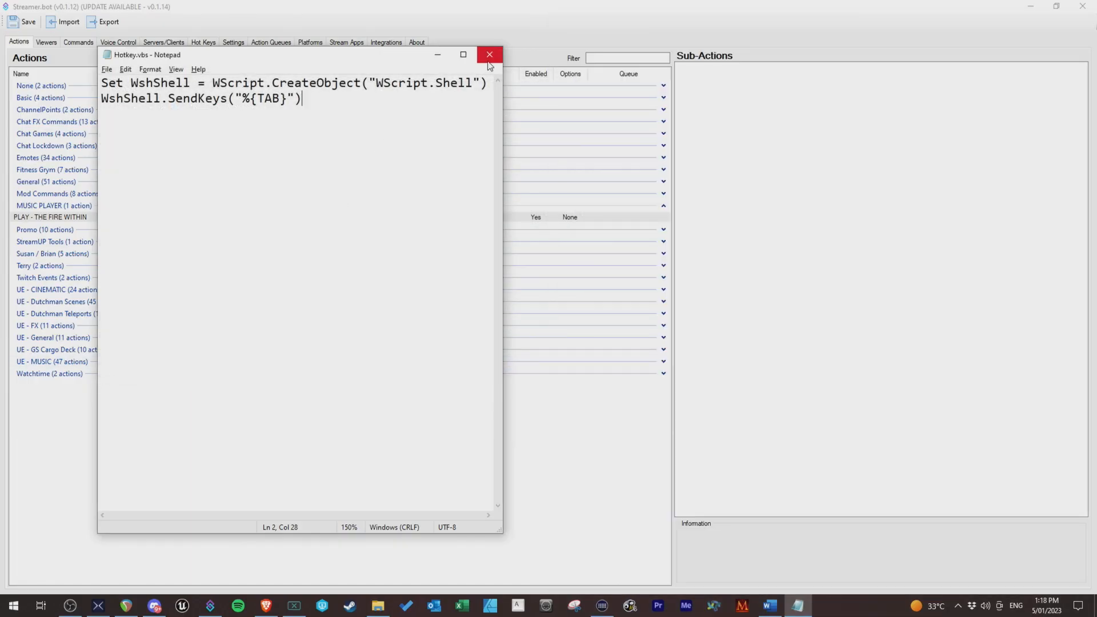
left_click(488, 57)
Add a Perform Command sub-action to PLAY - THE FIRE WITHIN that runs Hotkey.vbs from Downloads, and check its command path
right_click(780, 163)
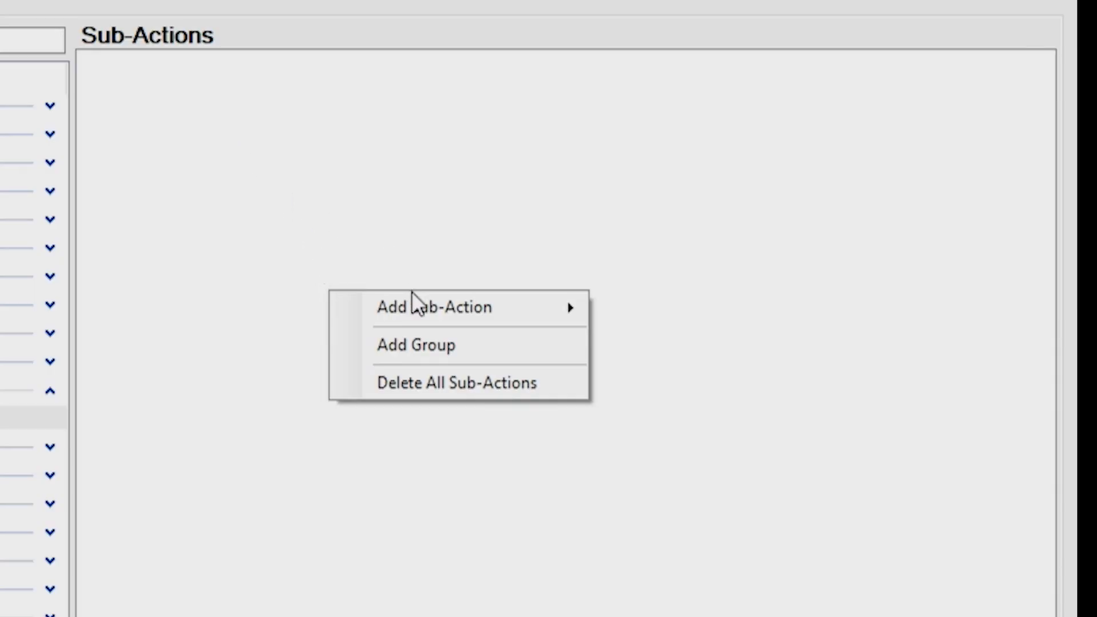
mouse_move(417, 311)
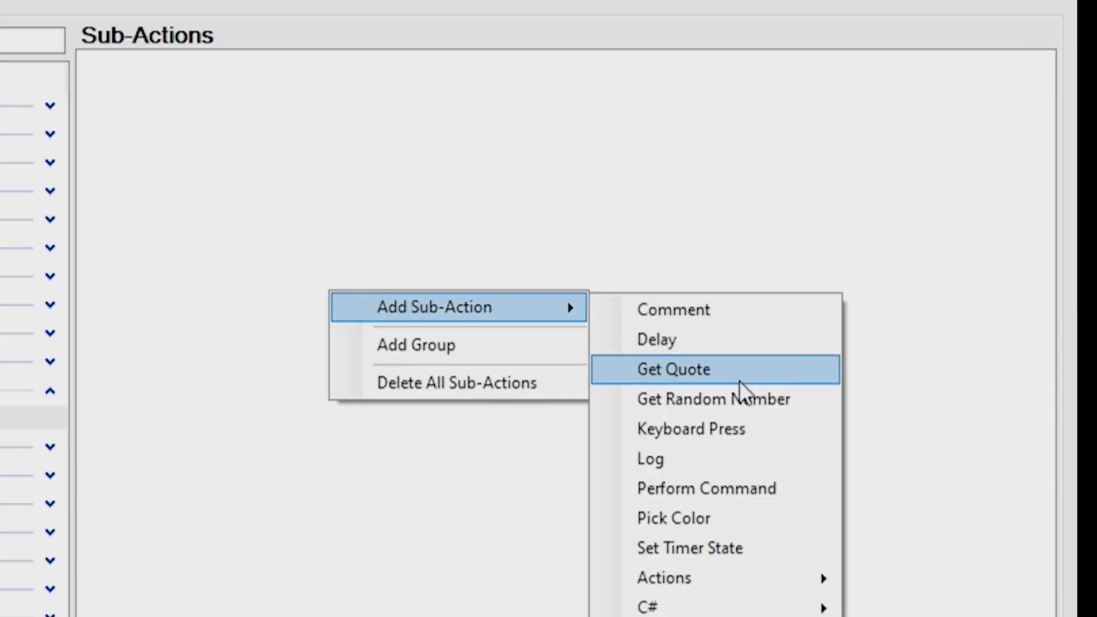
left_click(729, 492)
left_click(737, 265)
left_click_drag(711, 388, 710, 423)
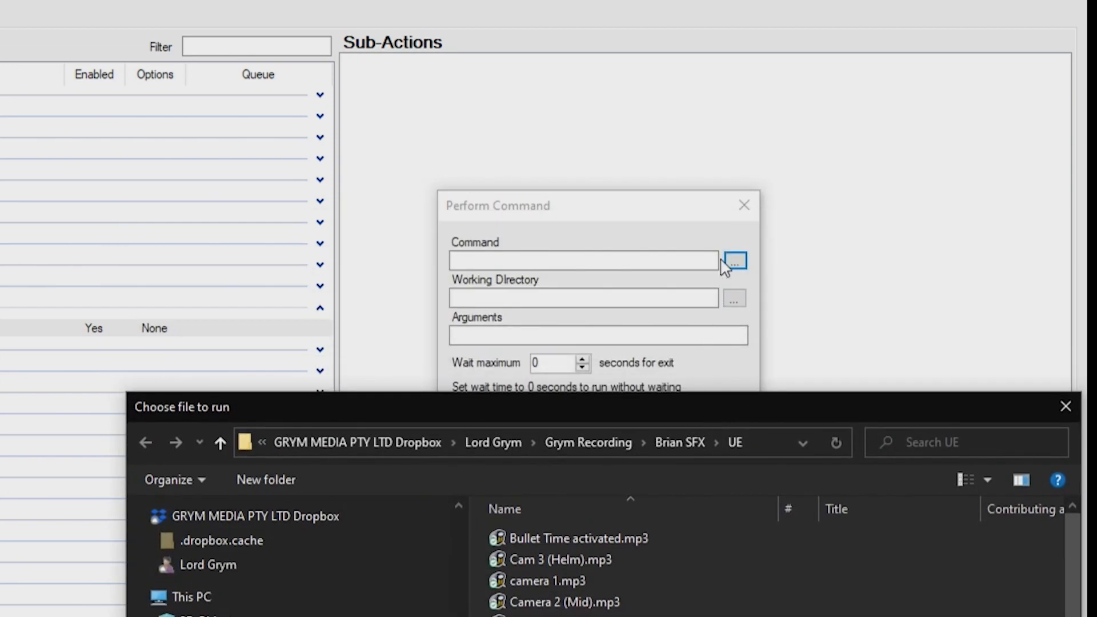
left_click(320, 339)
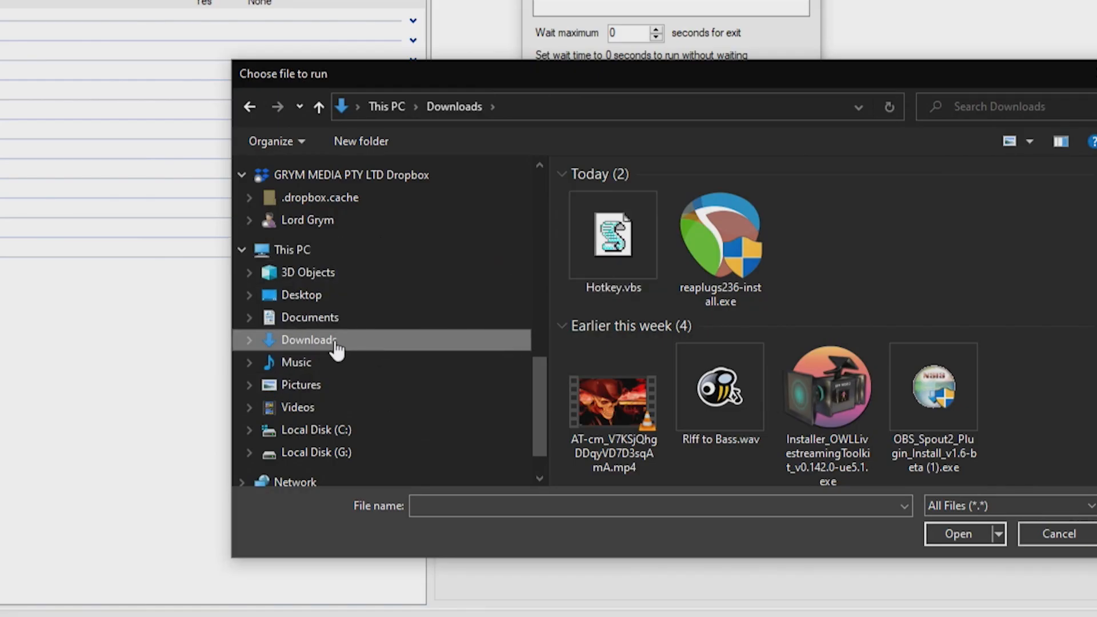
left_click(629, 268)
left_click(949, 533)
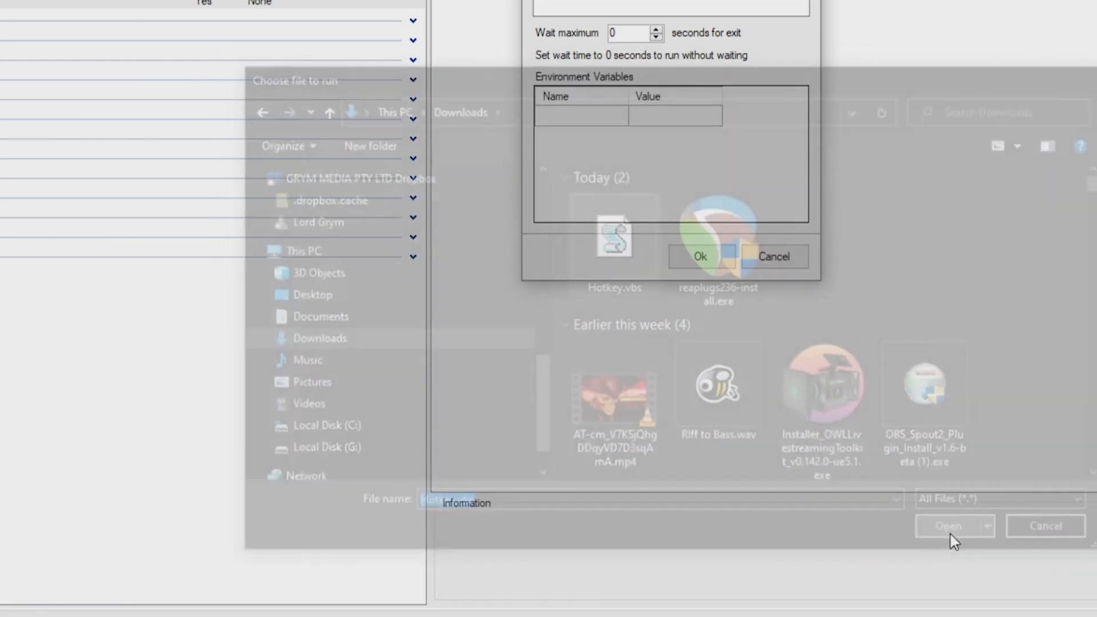
left_click(840, 378)
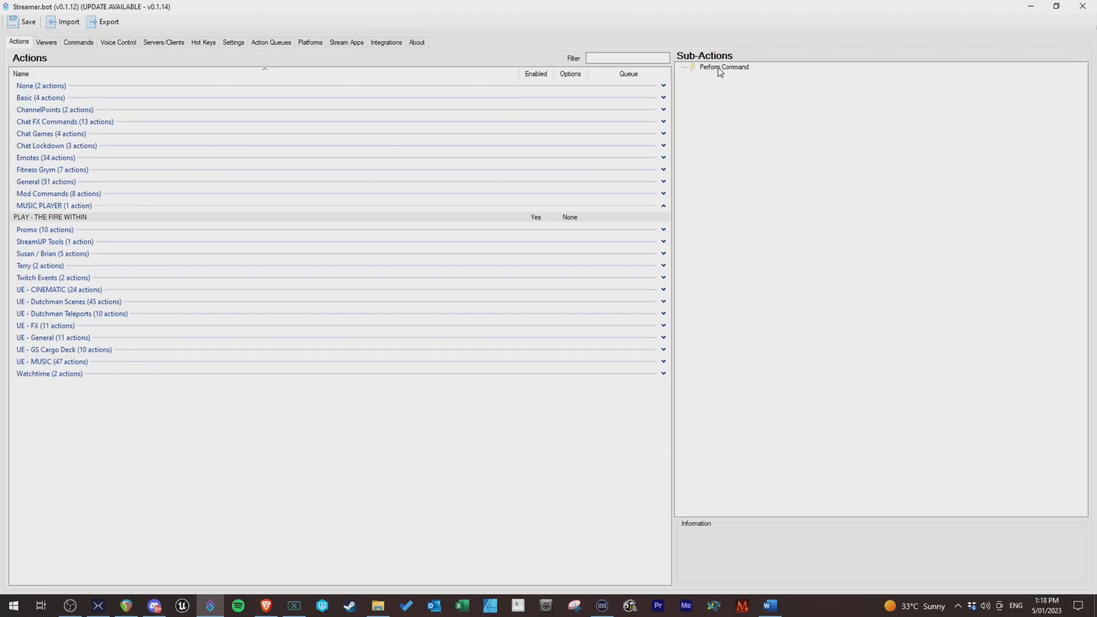
left_click(719, 68)
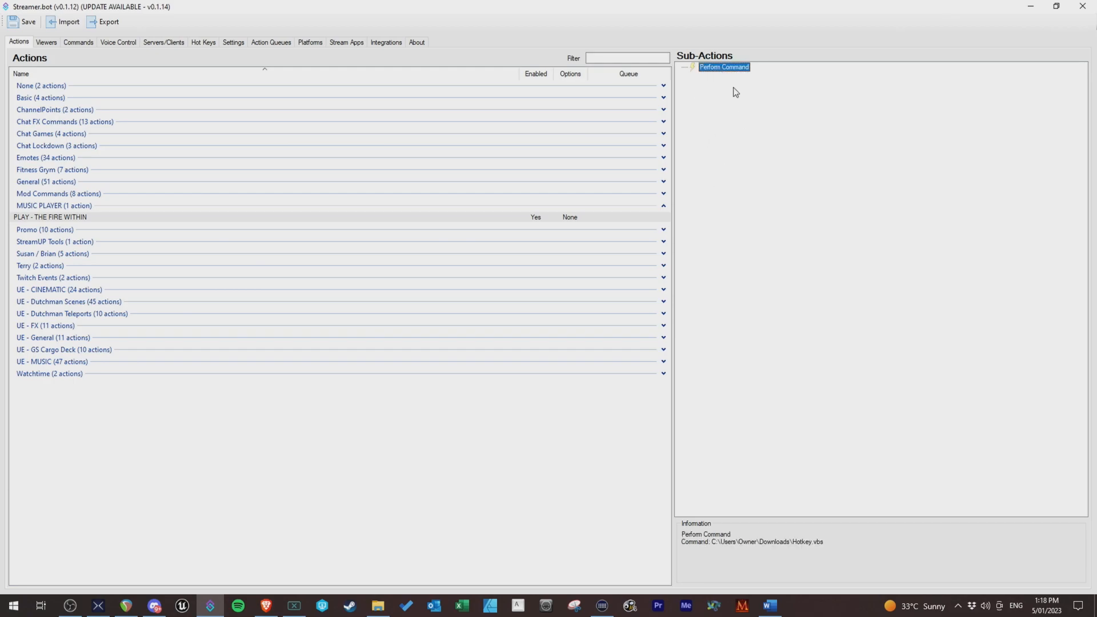
left_click(729, 110)
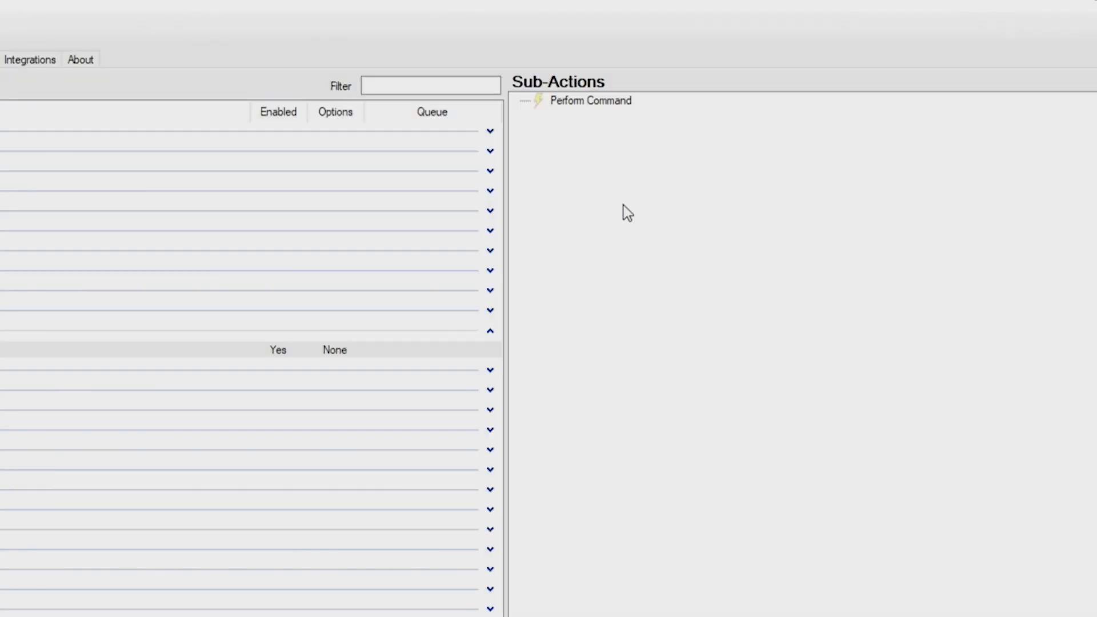
Add a Keyboard Press sub-action that sends Alt+1
right_click(623, 193)
mouse_move(693, 208)
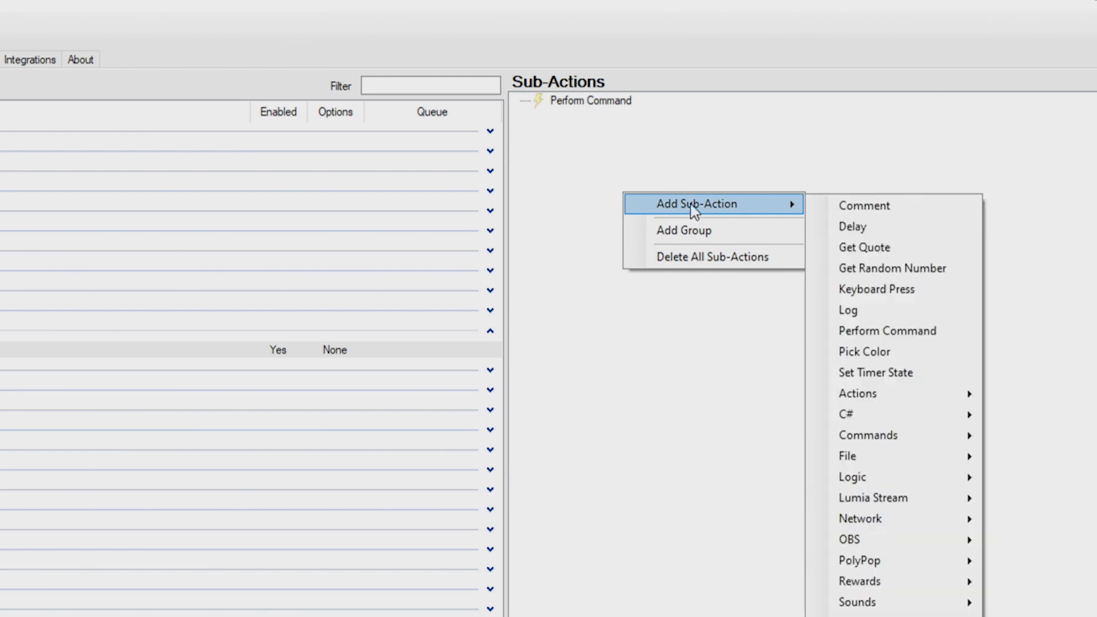
left_click(872, 289)
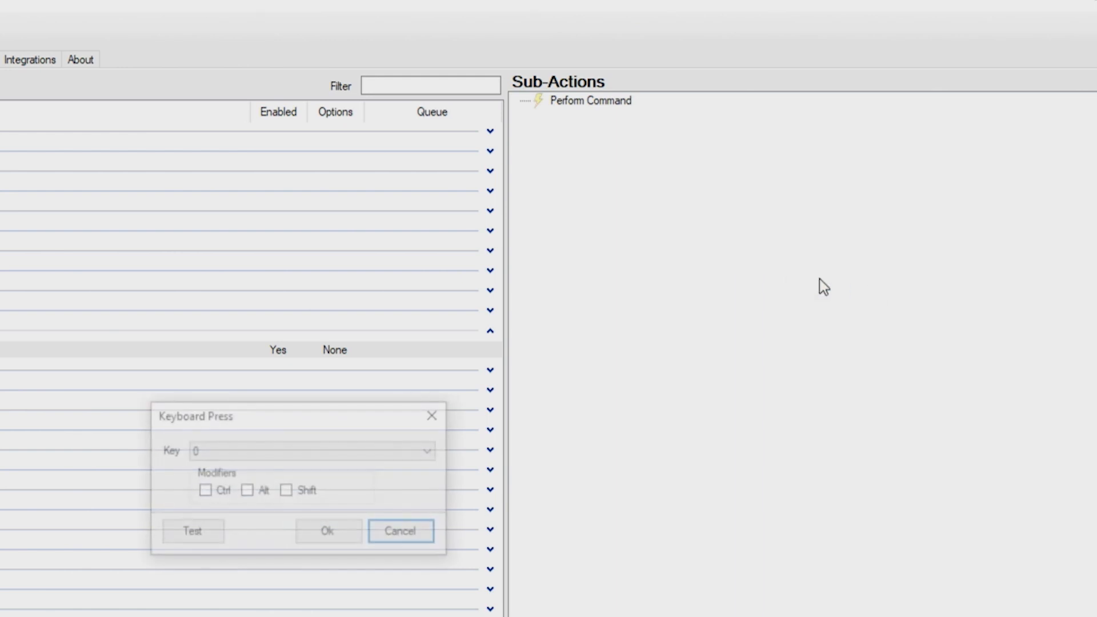
left_click(246, 490)
left_click(240, 452)
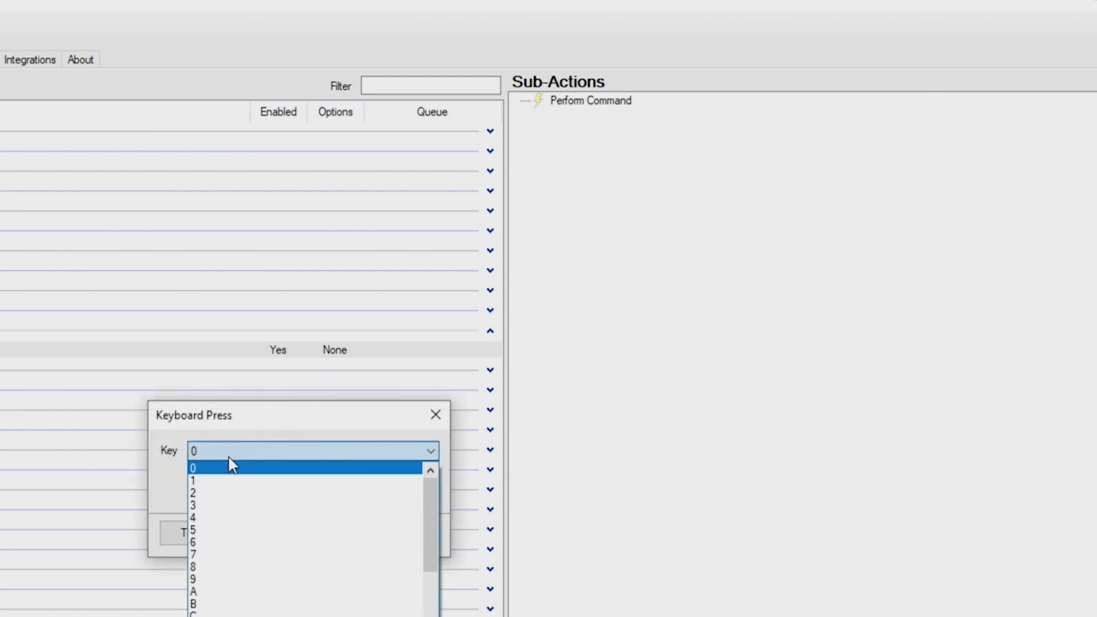
left_click(216, 481)
left_click(335, 532)
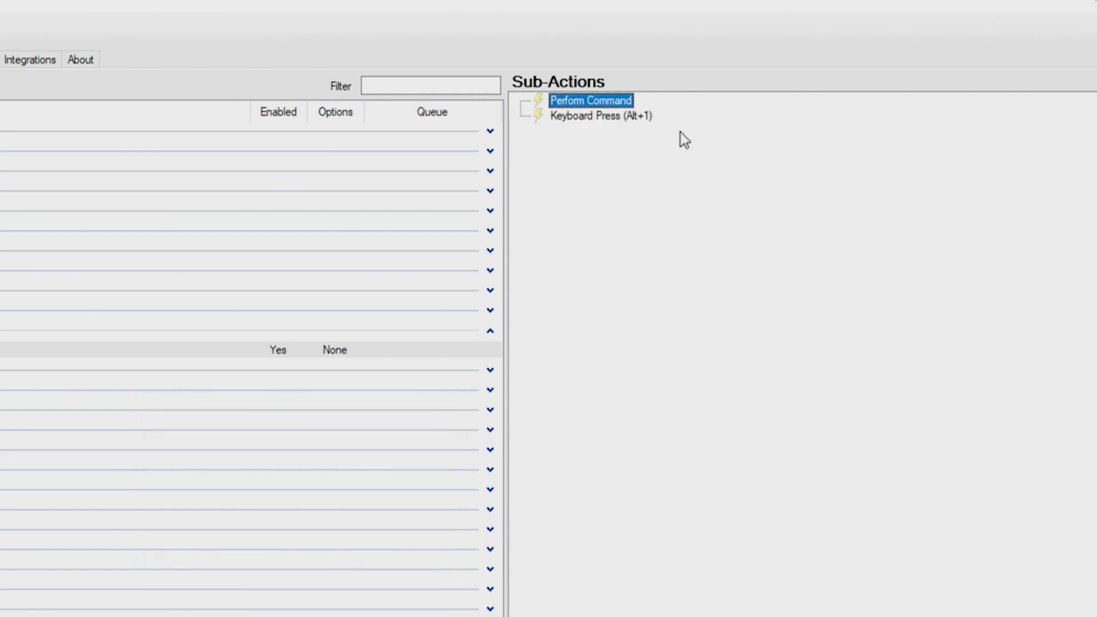
Add a 1000 ms Delay sub-action and place it between Perform Command and the Alt+1 Keyboard Press
left_click(614, 117)
right_click(630, 170)
mouse_move(685, 190)
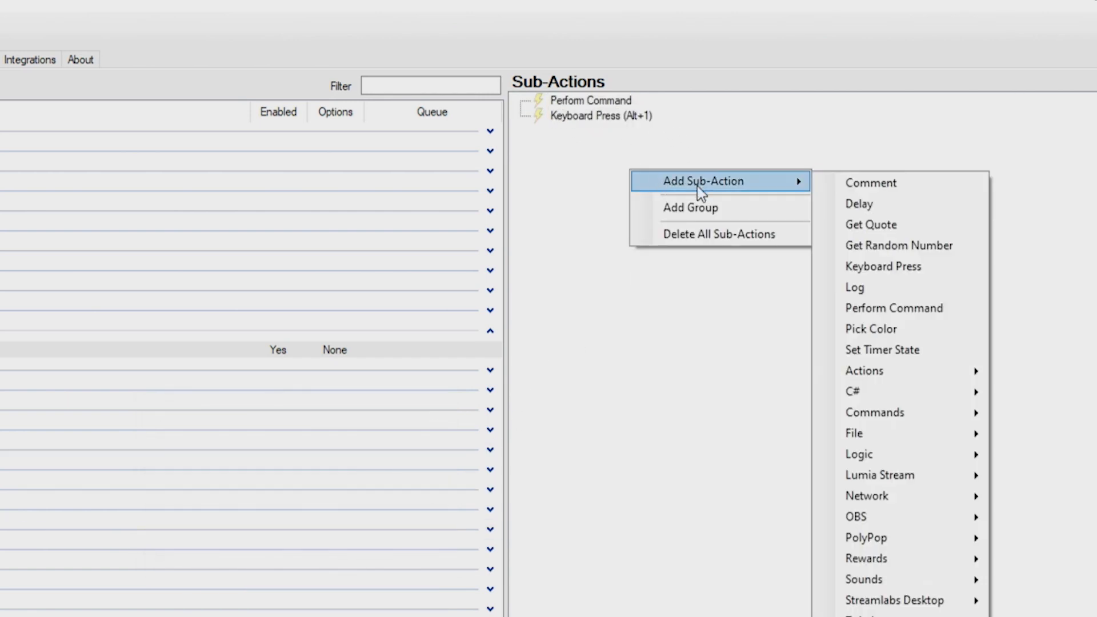
left_click(871, 204)
left_click(249, 435)
type("1000")
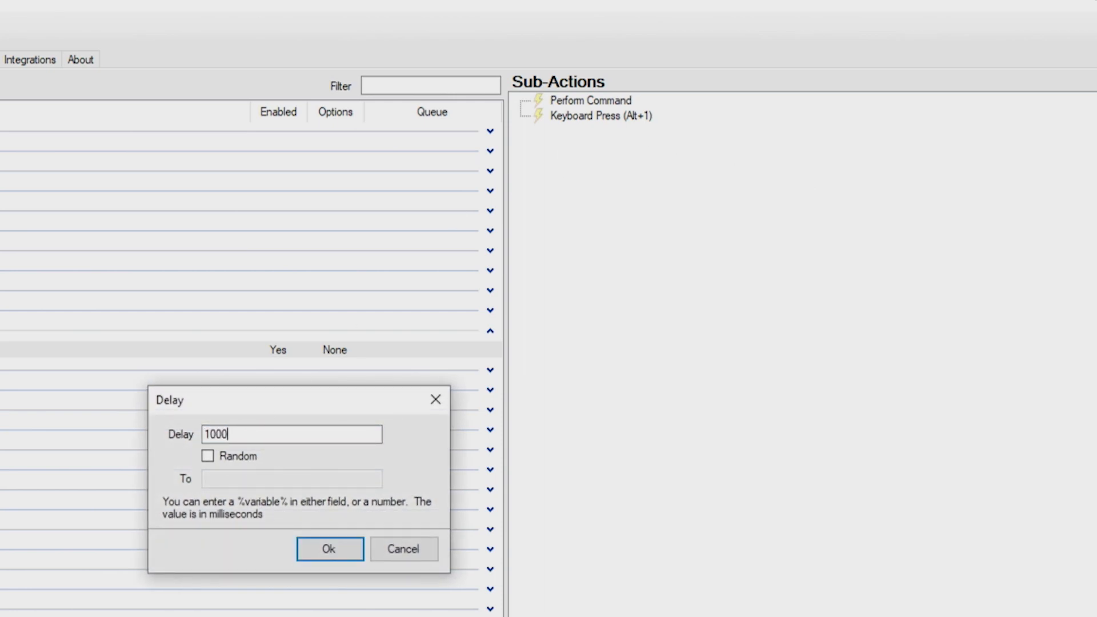
key("Return")
left_click_drag(605, 132, 592, 117)
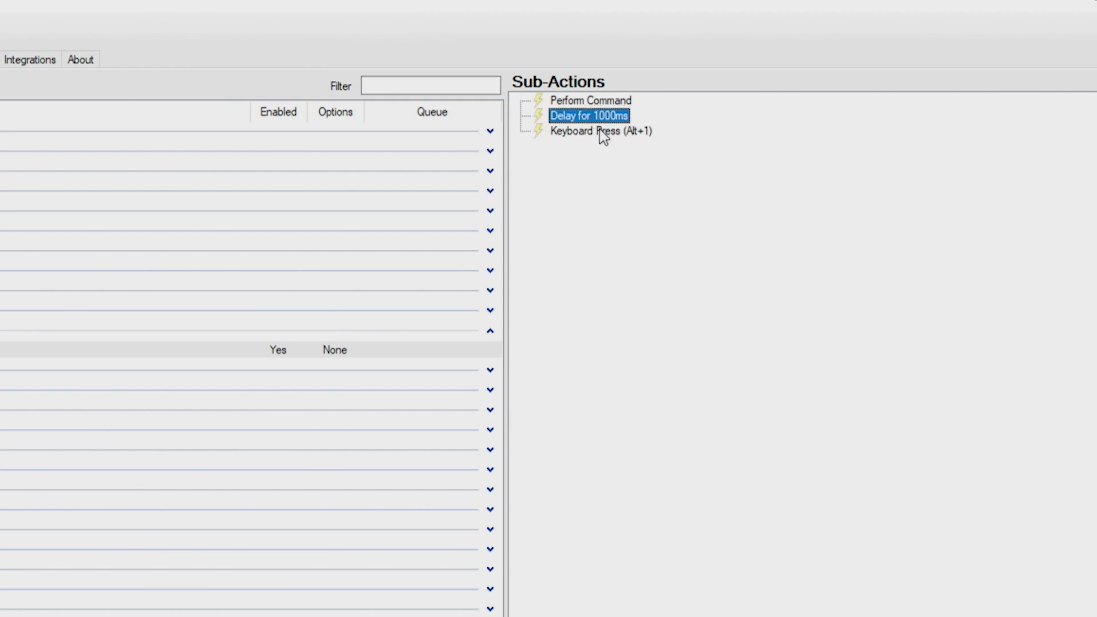
left_click(626, 153)
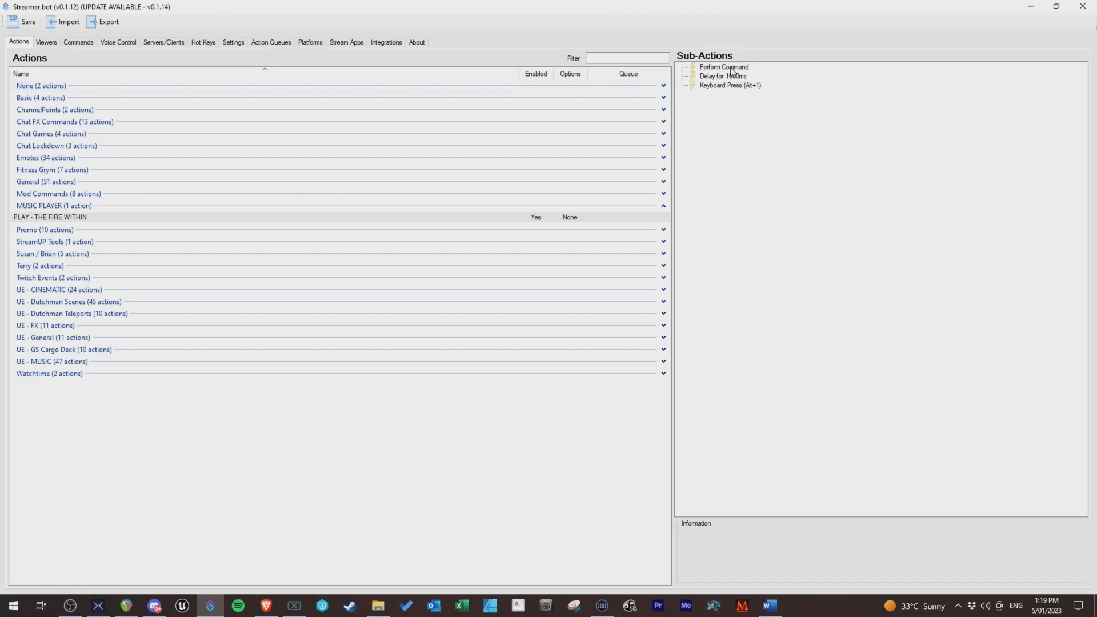
Arrange the OBS and REAPER windows side by side and switch OBS to Scene 1
left_click(70, 605)
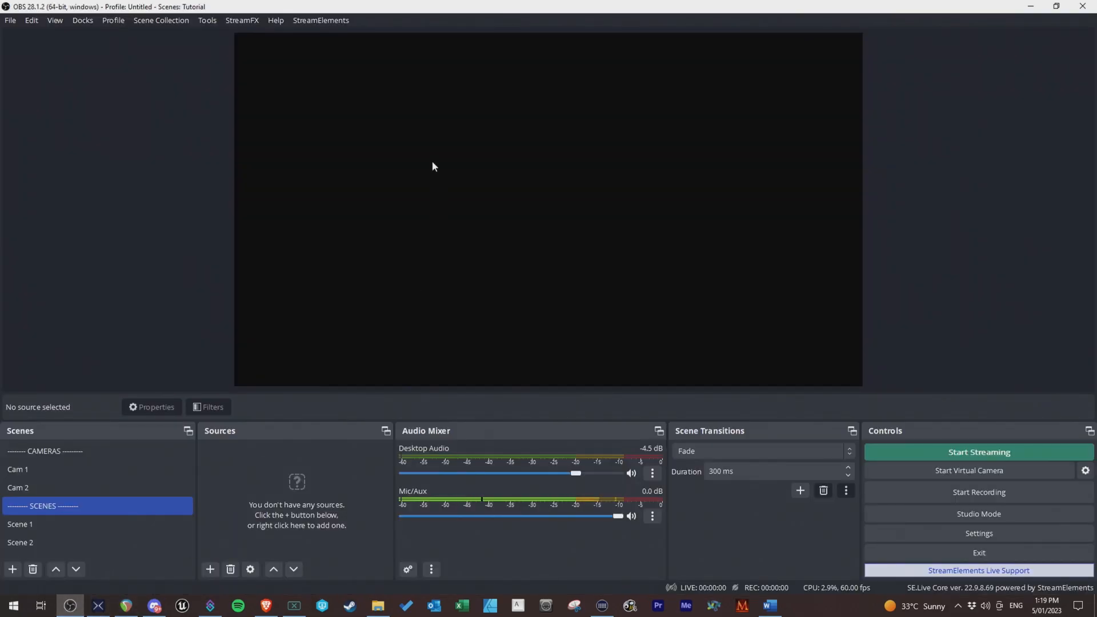
left_click_drag(413, 6, 838, 13)
left_click(126, 605)
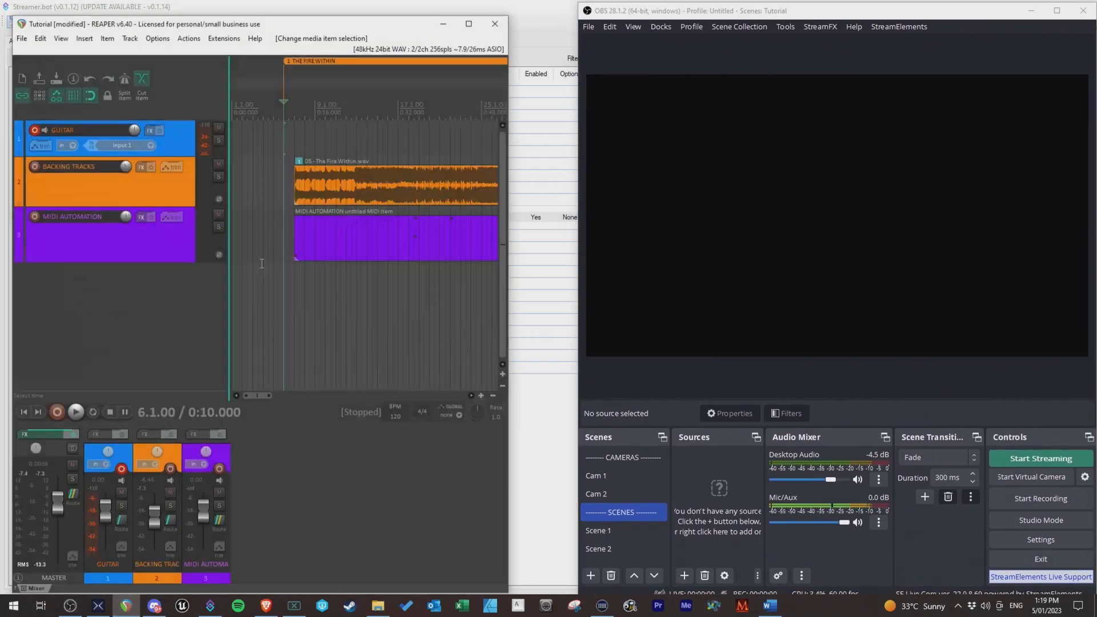
left_click_drag(258, 29, 277, 21)
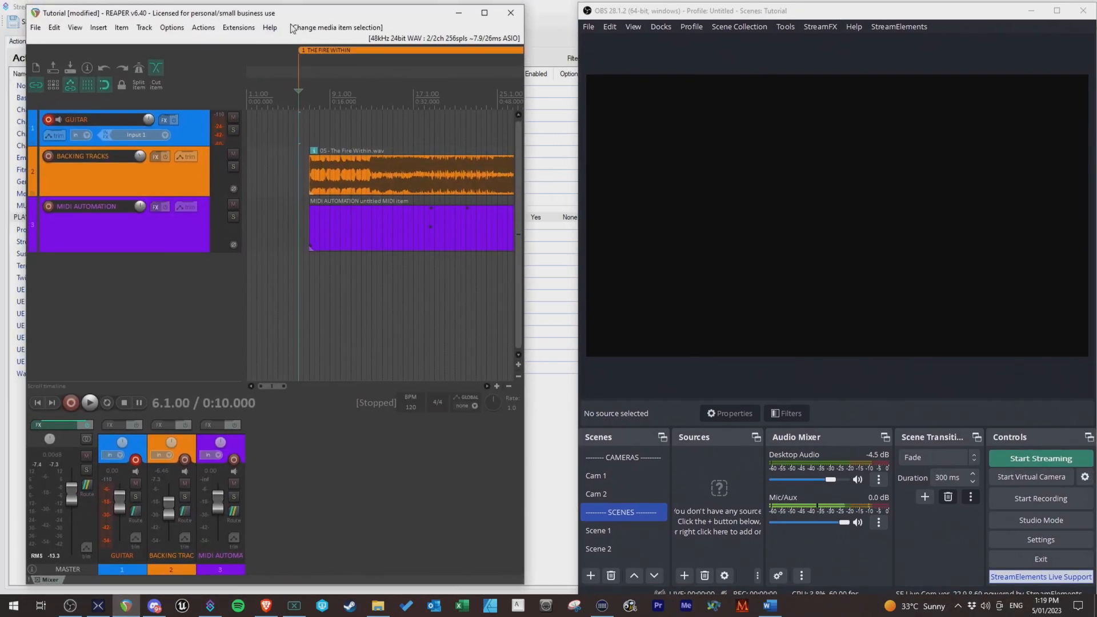
left_click(644, 11)
left_click(608, 529)
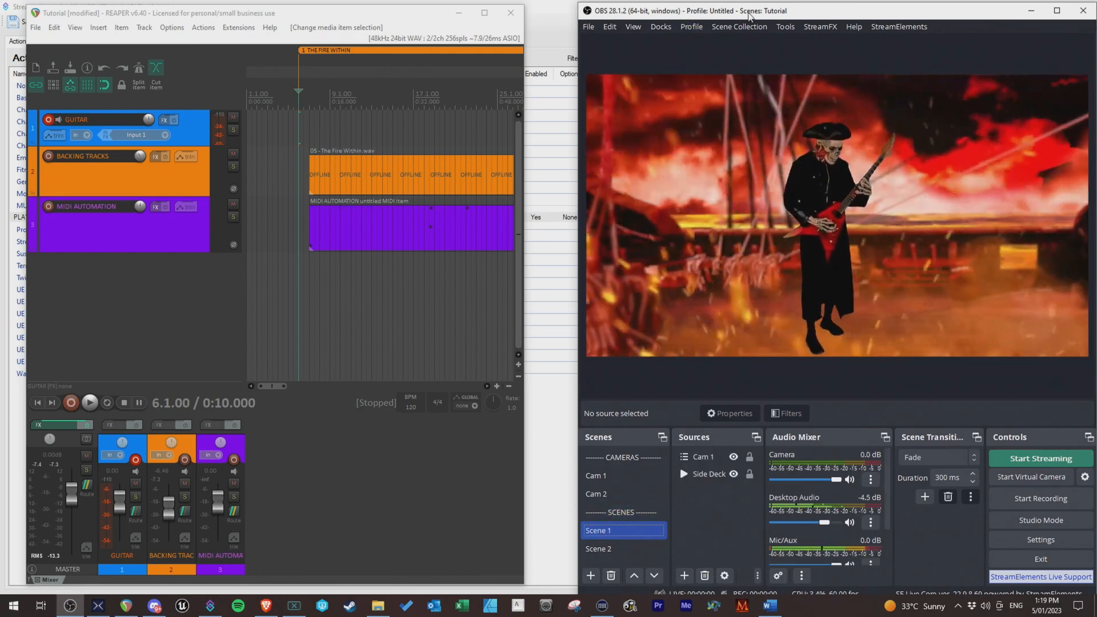
Switch focus from OBS to REAPER, test playback from the THE FIRE WITHIN marker, and stop it
key("alt+Tab")
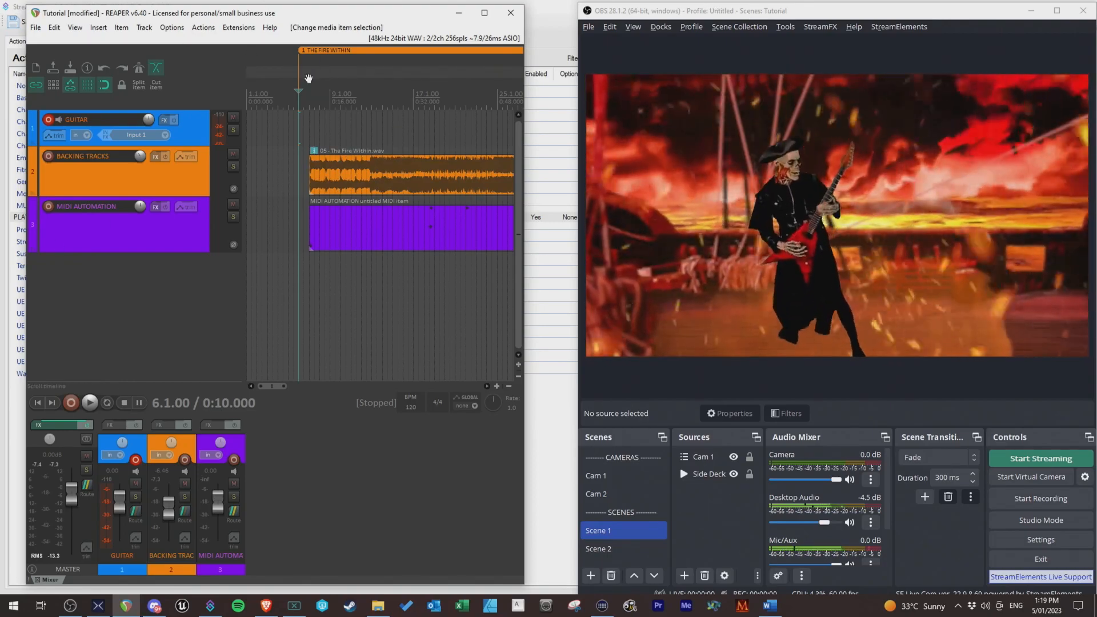
key("space")
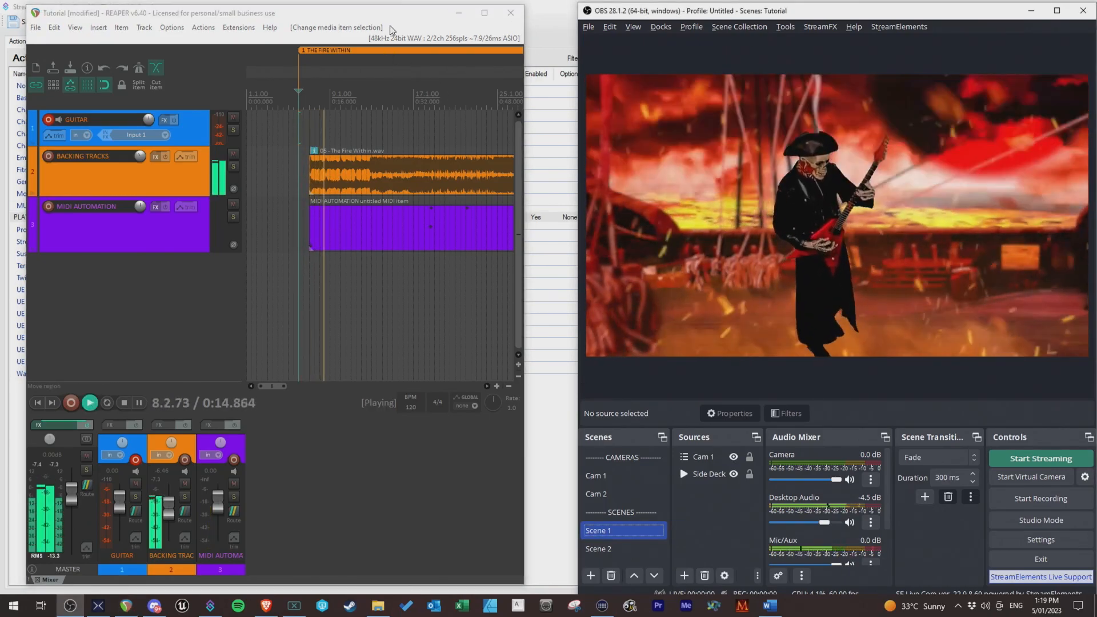
left_click(368, 16)
key("space")
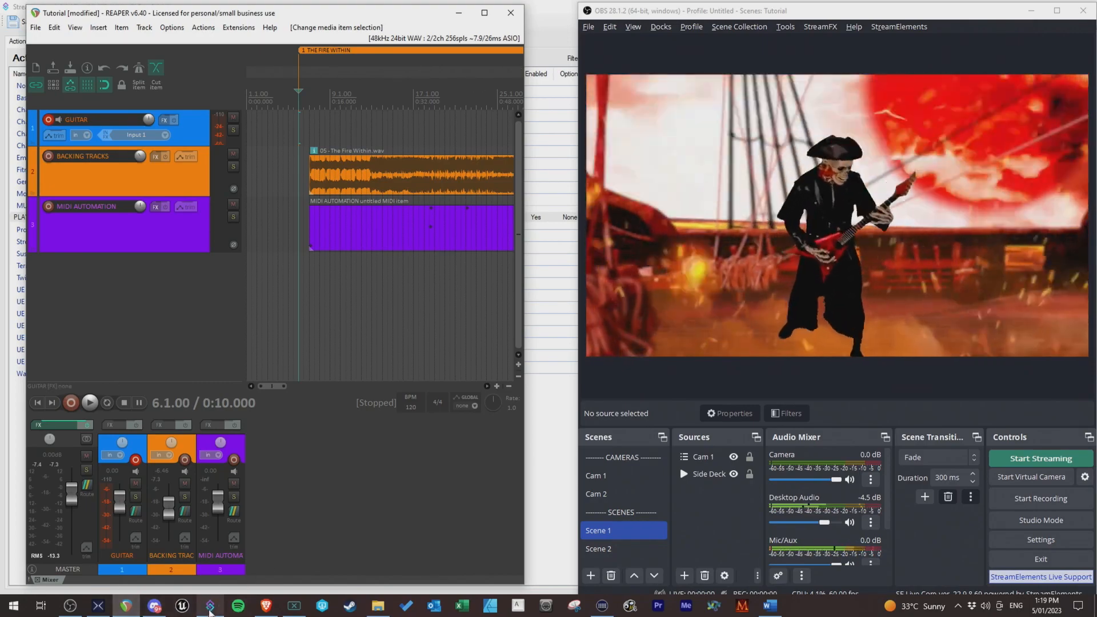
Review the Streamer.bot sub-actions, minimise the window to view REAPER and OBS, and return to Streamer.bot
left_click(210, 606)
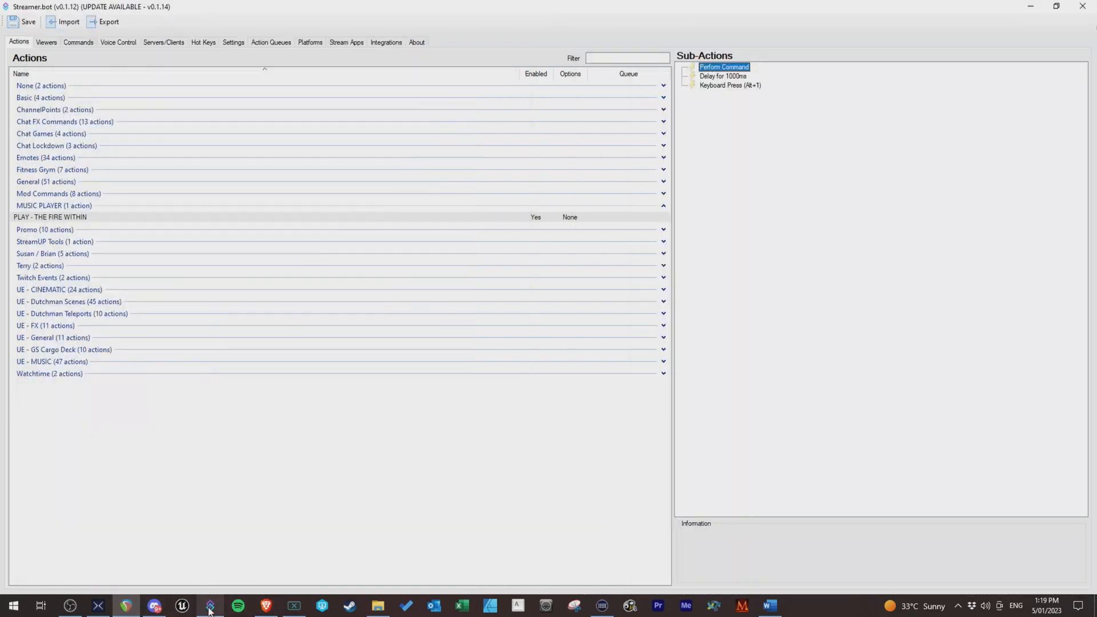
left_click(1031, 8)
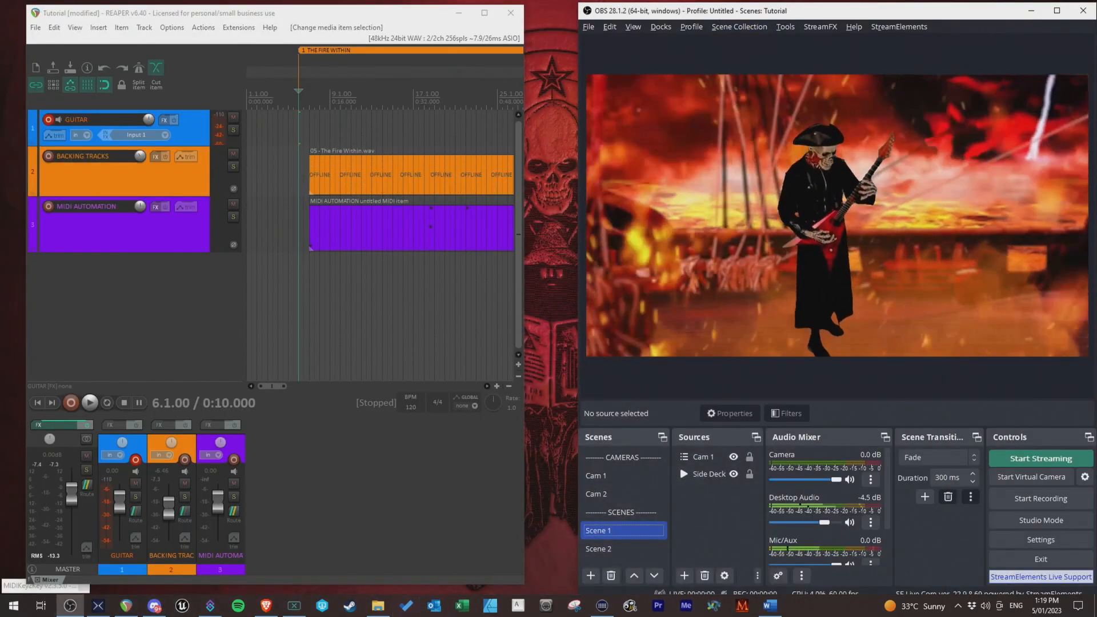
left_click(211, 610)
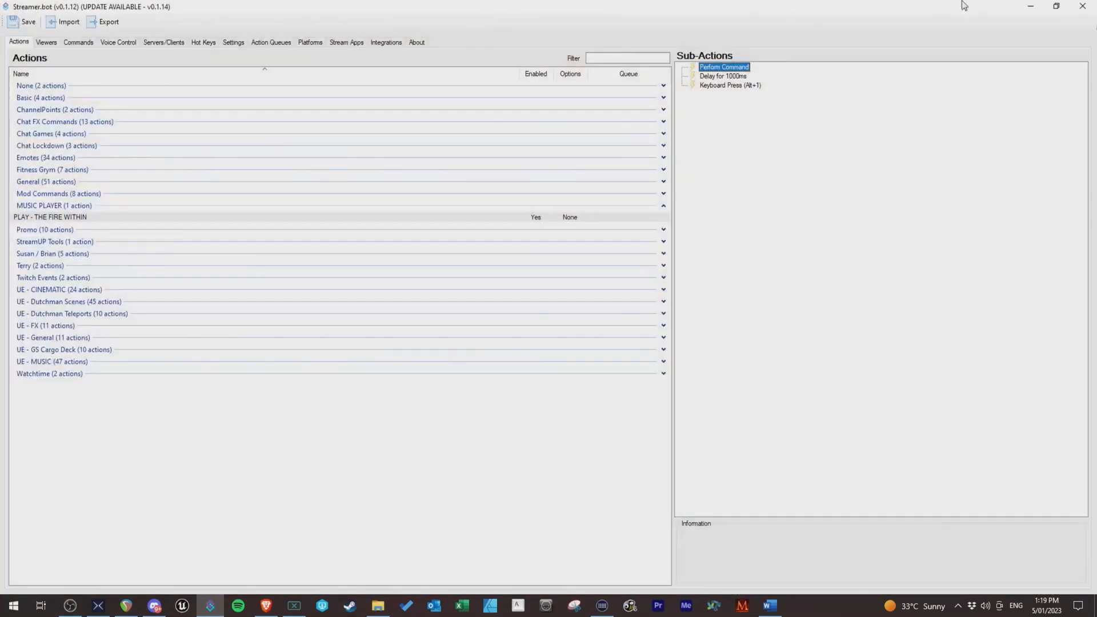
Minimise Streamer.bot, alternate focus between the REAPER and OBS windows, and return to Streamer.bot
left_click(1032, 7)
left_click(1029, 10)
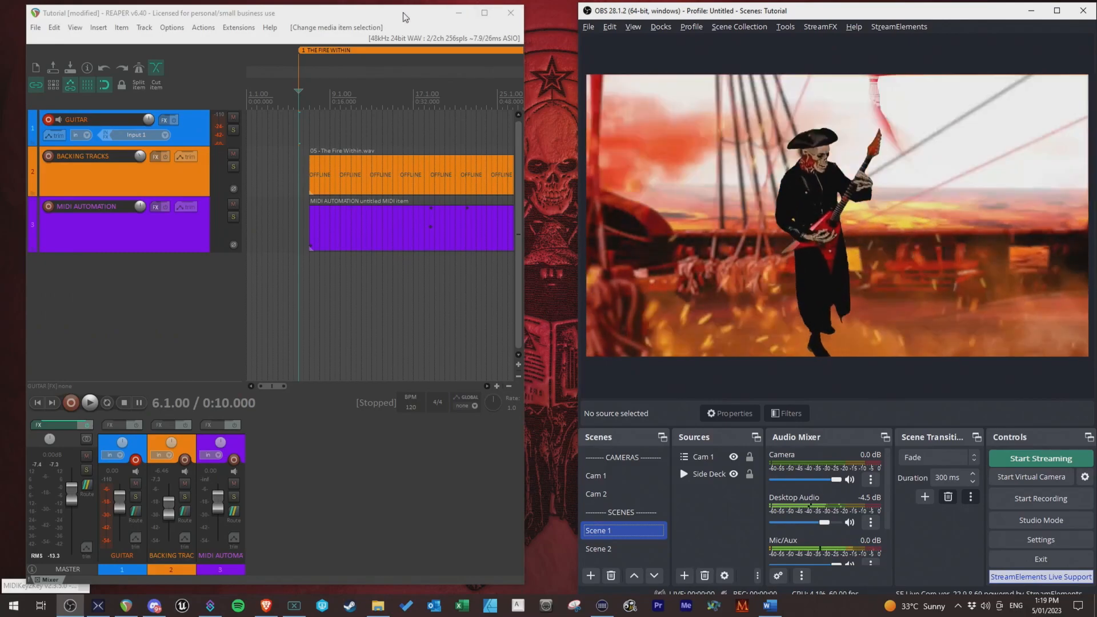
left_click(421, 15)
left_click(618, 14)
left_click(421, 16)
left_click(612, 11)
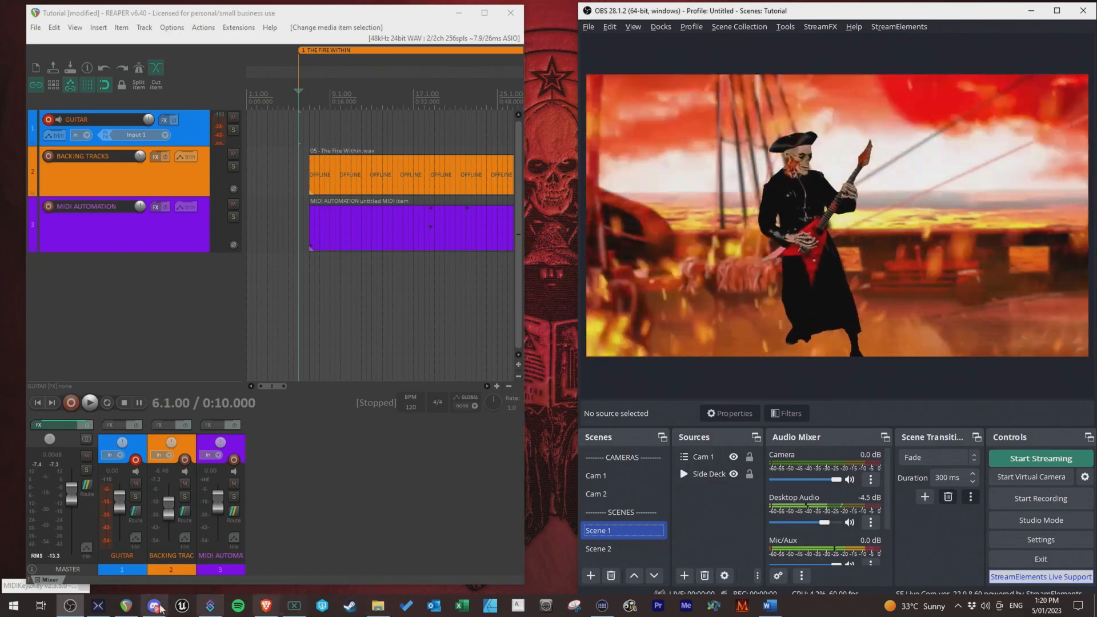
left_click(210, 606)
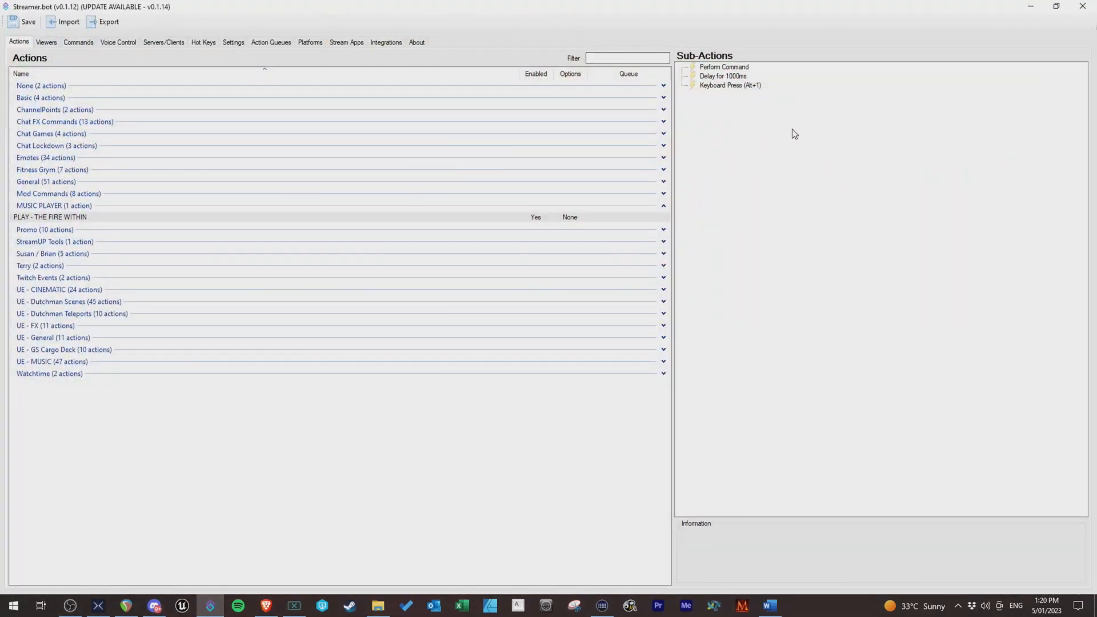
left_click(69, 605)
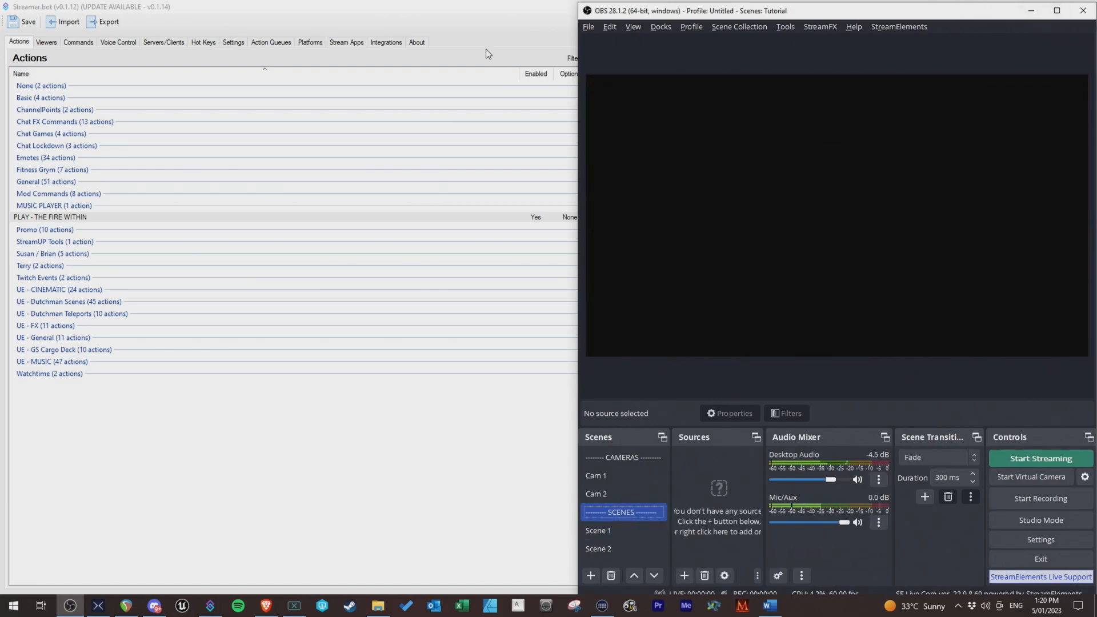
left_click(210, 605)
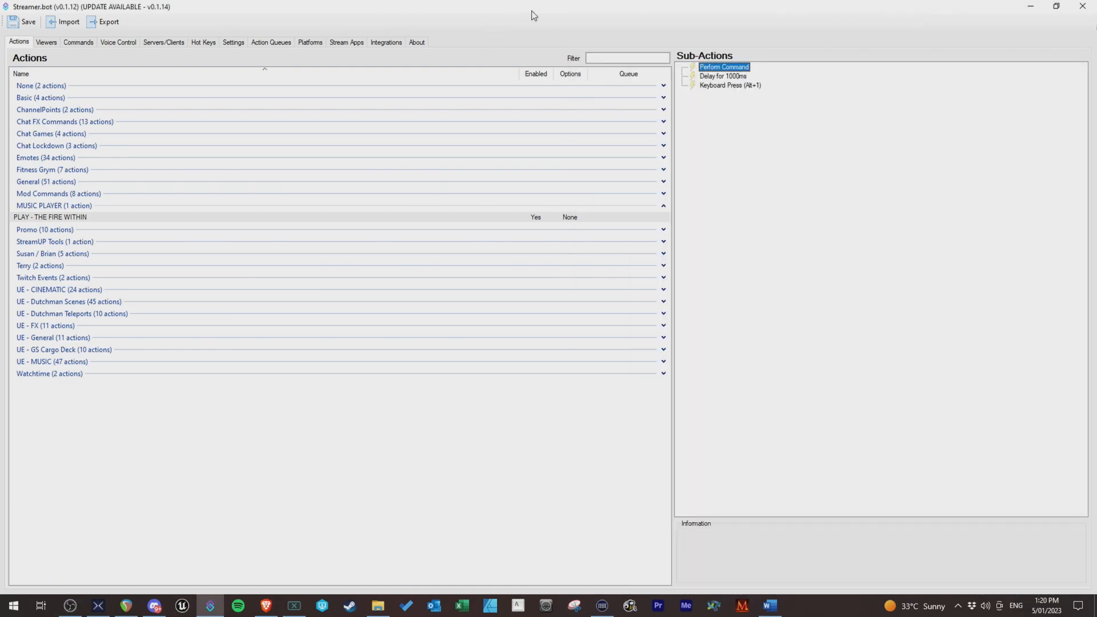
Review the Voice Control settings and the available audio input devices, keeping Sample (4- TC-Helicon GoXLR) selected
left_click(115, 43)
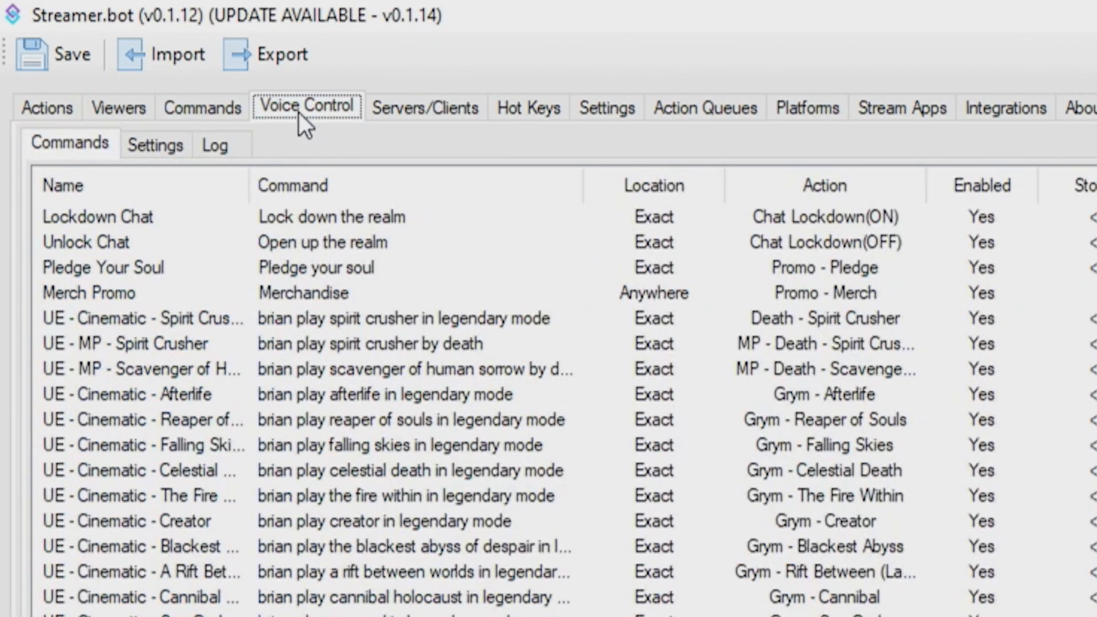
left_click(138, 150)
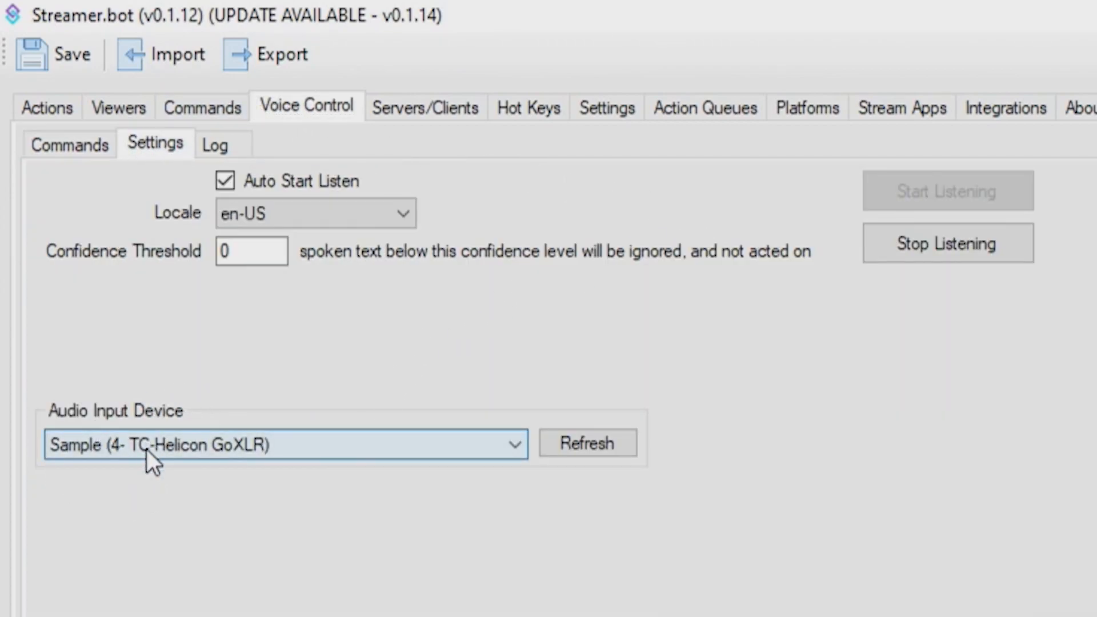
left_click(242, 444)
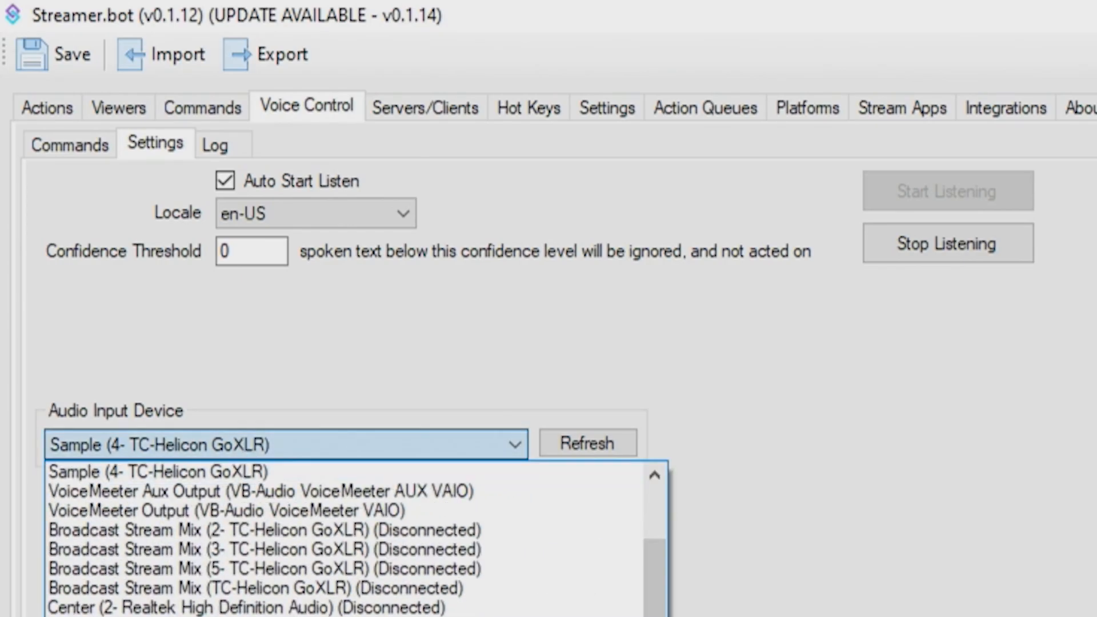
left_click(879, 565)
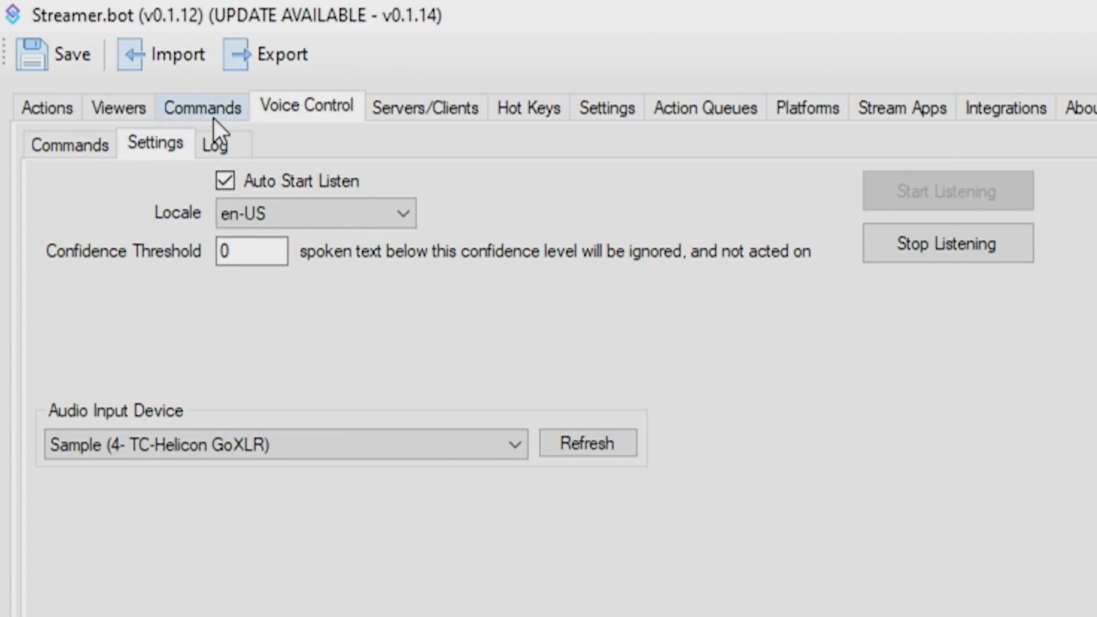
Add a speech-to-text command named PLAY - THE FIRE WITHIN with the spoken phrase "play the fire within"
left_click(56, 153)
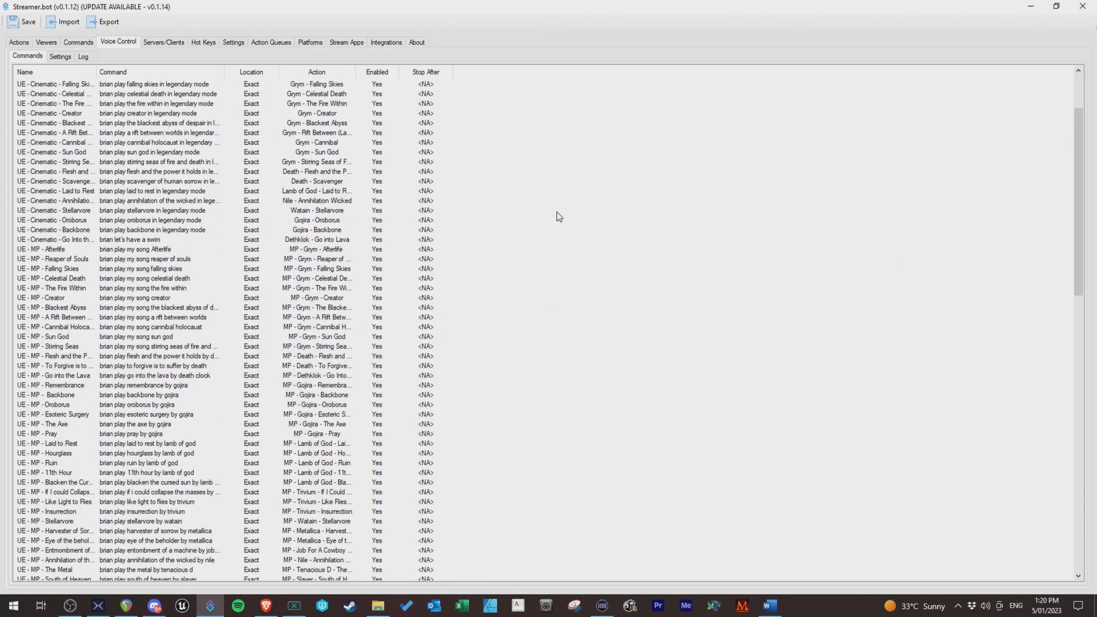
right_click(577, 219)
left_click(578, 220)
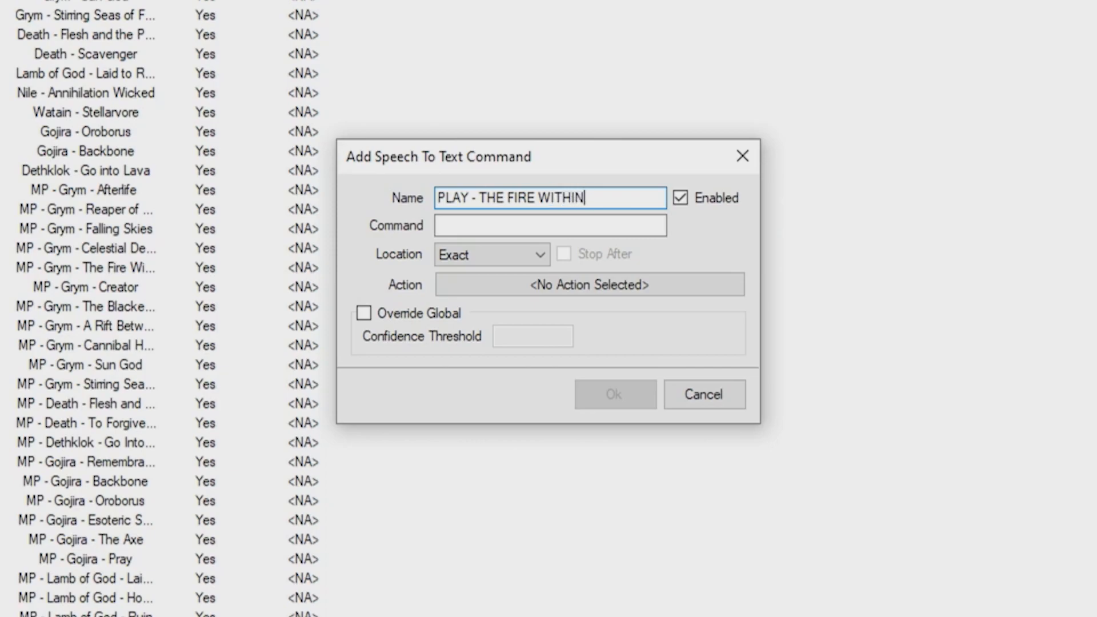
left_click(484, 228)
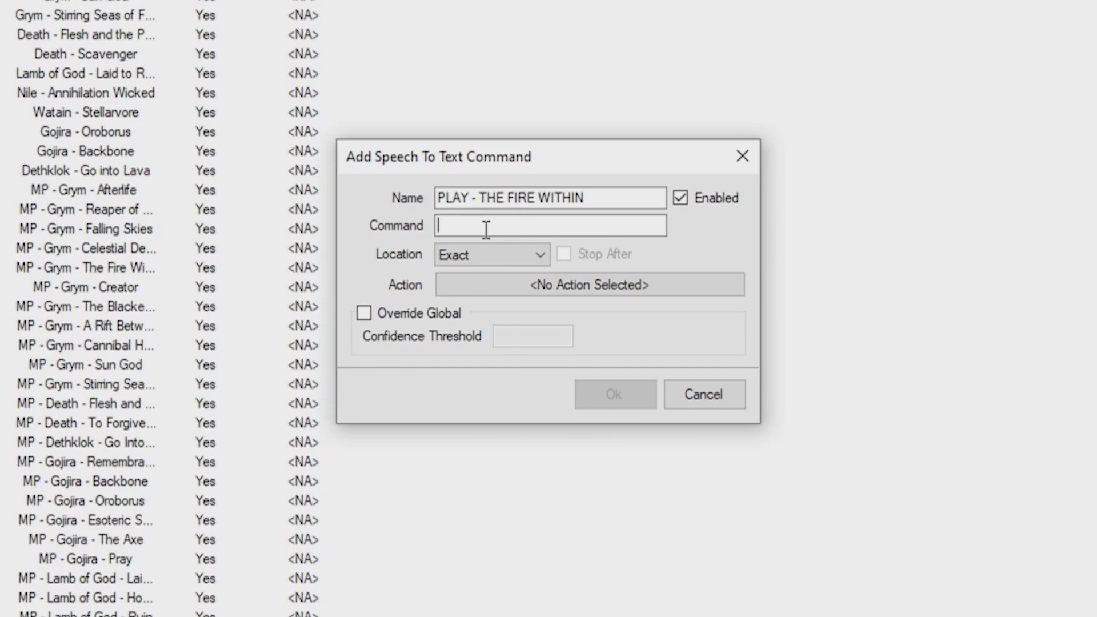
type("play the fire within")
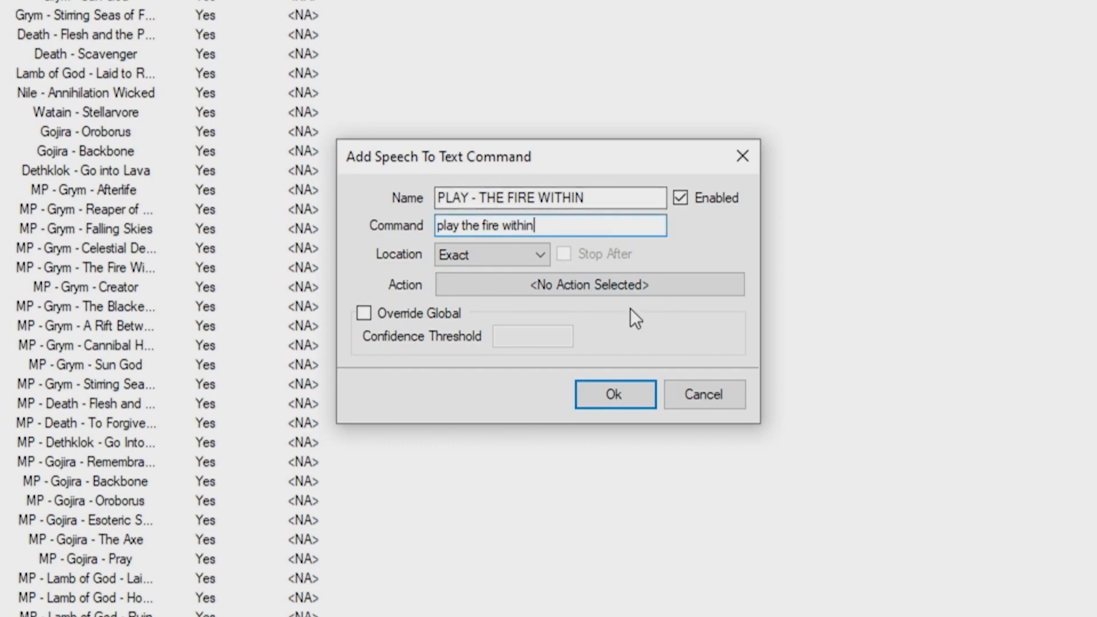
Assign the PLAY - THE FIRE WITHIN action to the voice command, confirm it, and save the Streamer.bot configuration
left_click(581, 280)
left_click(579, 71)
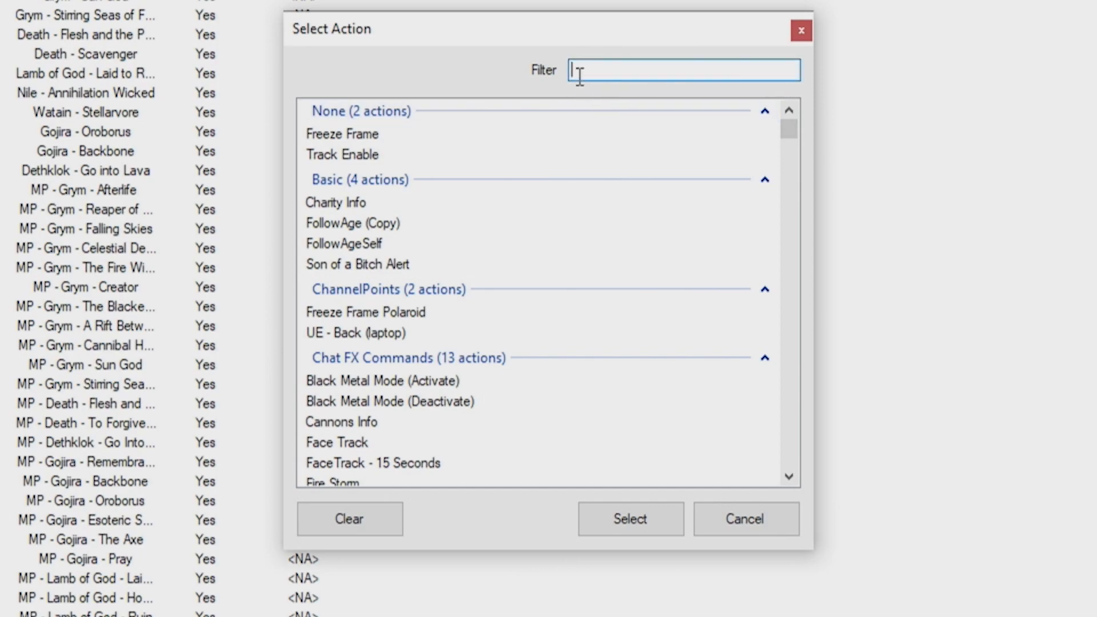
type("Play")
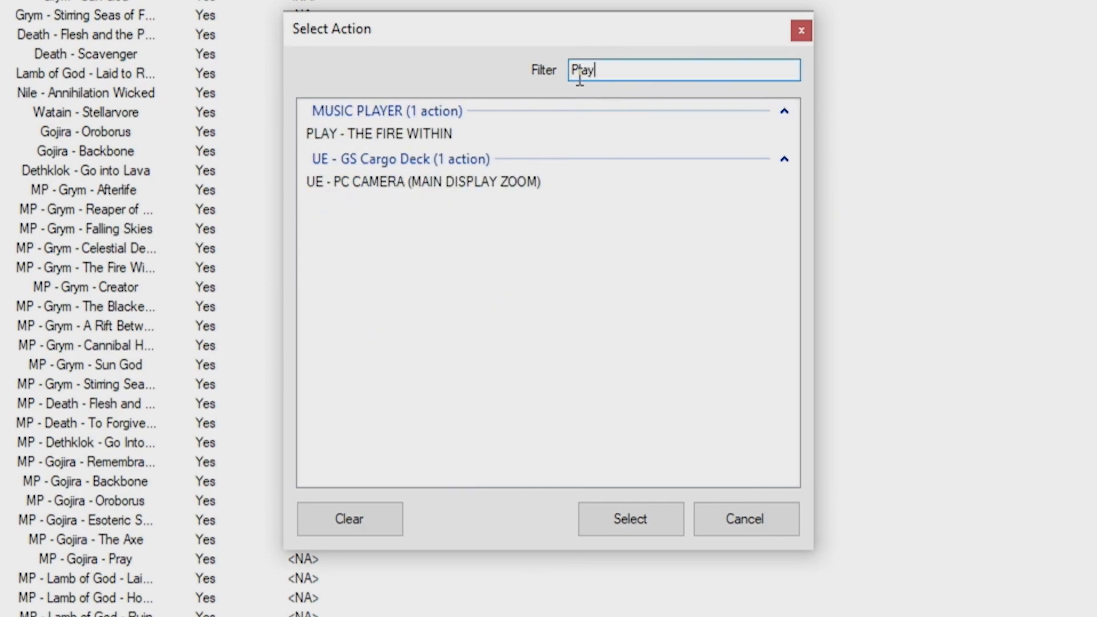
left_click(440, 132)
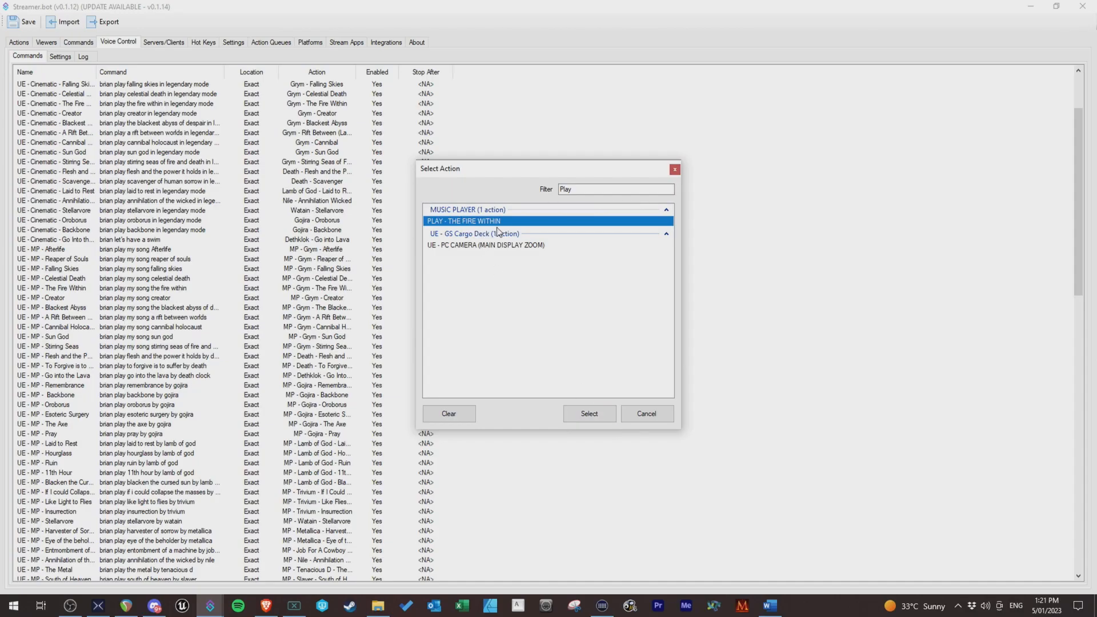
left_click(600, 421)
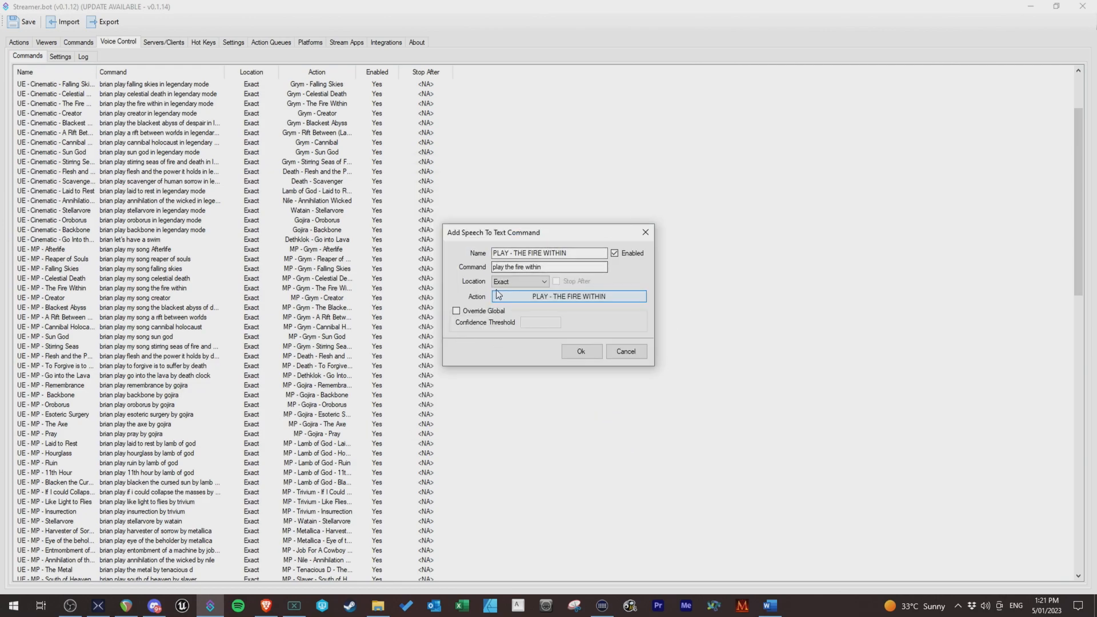
left_click(552, 267)
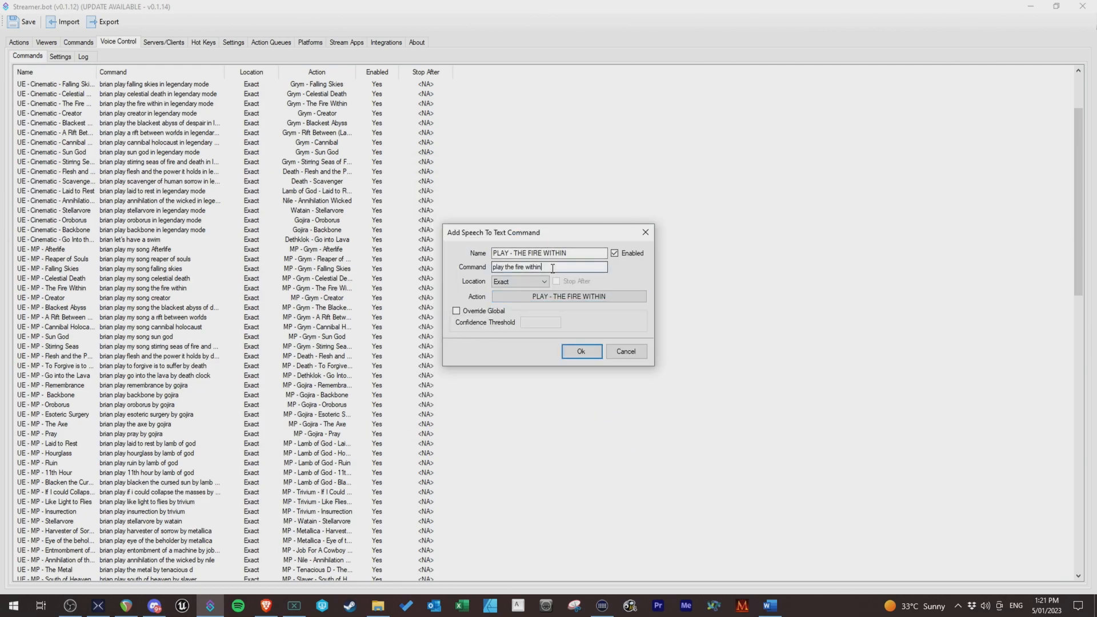
left_click(582, 355)
left_click(27, 23)
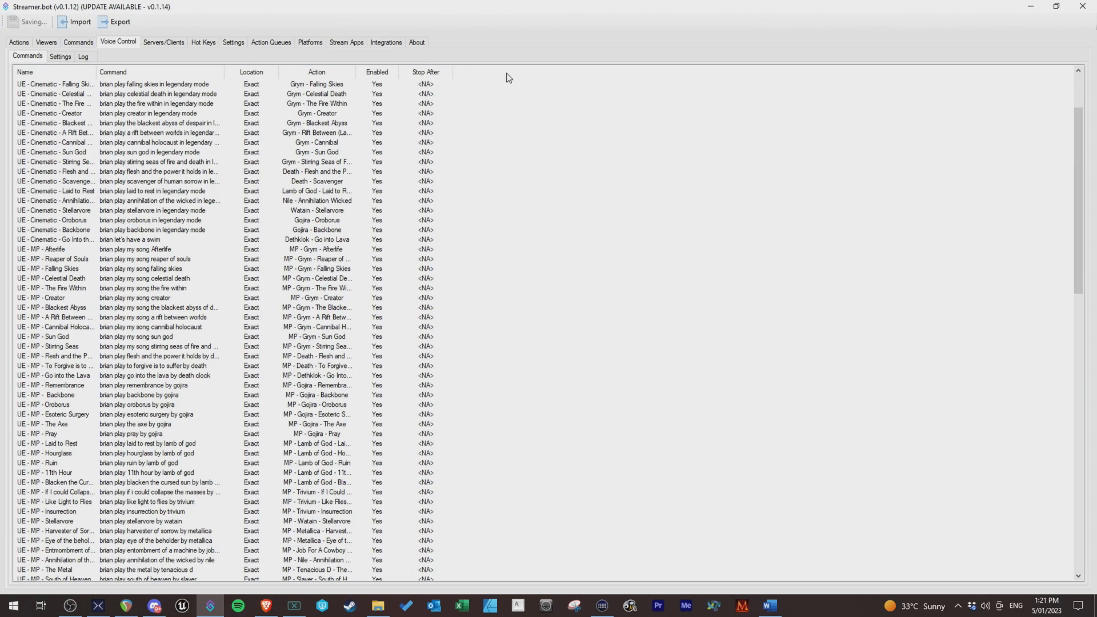
Leave Streamer.bot and switch OBS to Scene 1
left_click(1081, 5)
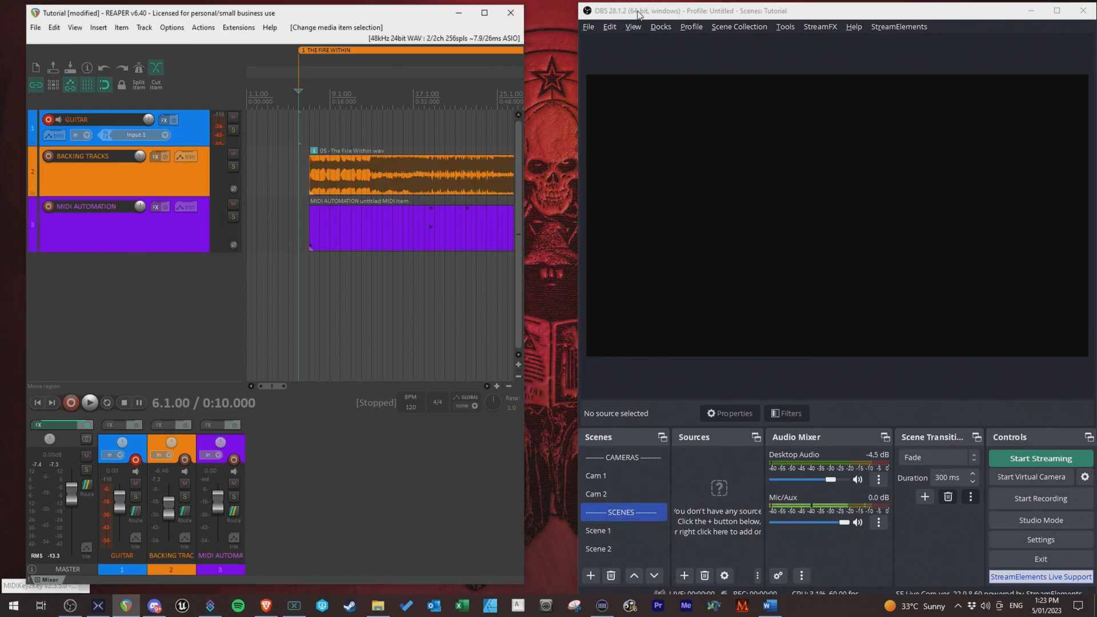
left_click(627, 530)
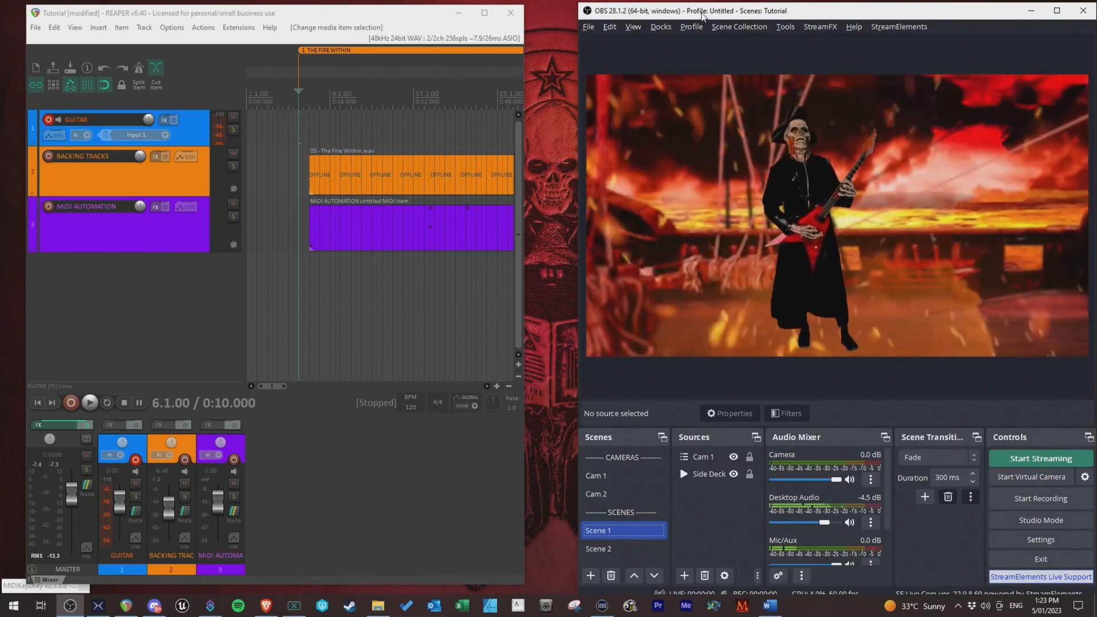
Return to Streamer.bot and examine the PLAY - THE FIRE WITHIN voice command, the voice recognition log, and the action's sub-actions
left_click(208, 608)
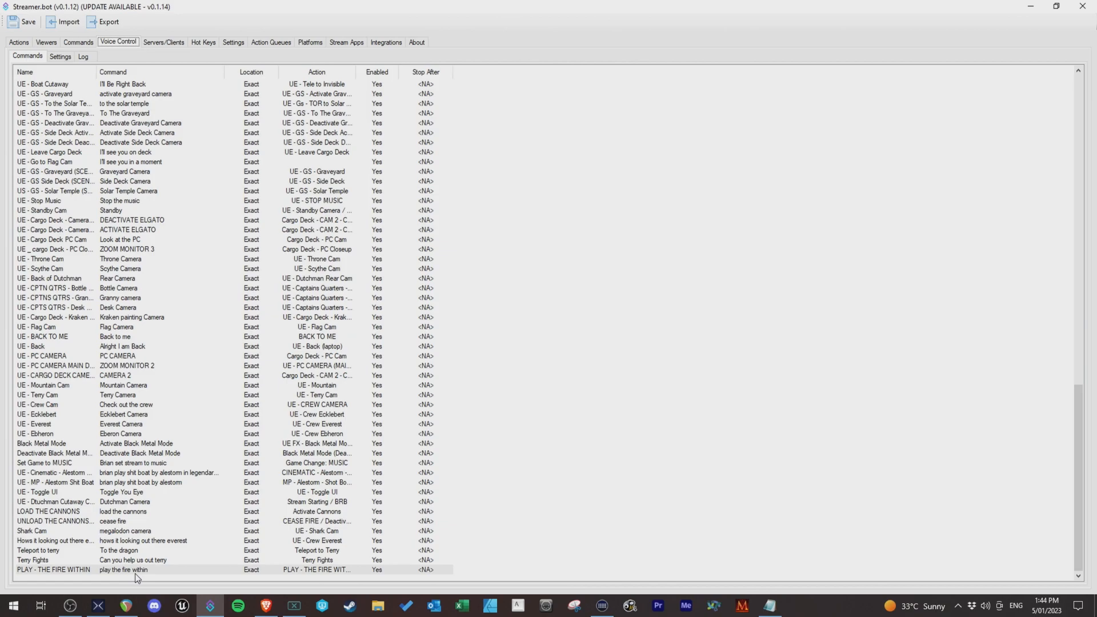
left_click(106, 570)
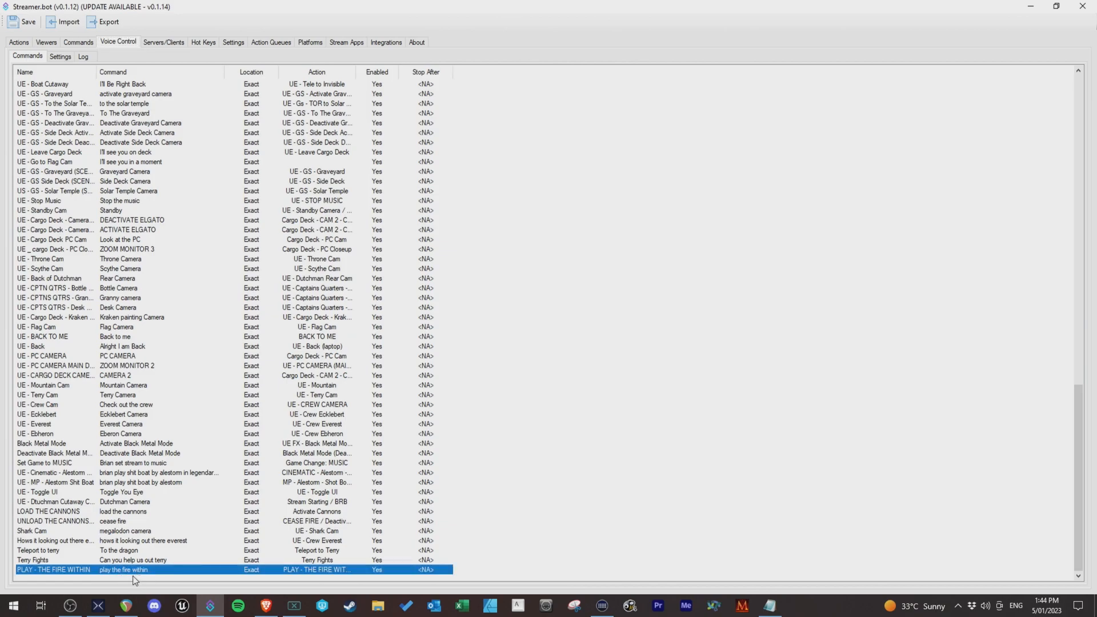
left_click(84, 57)
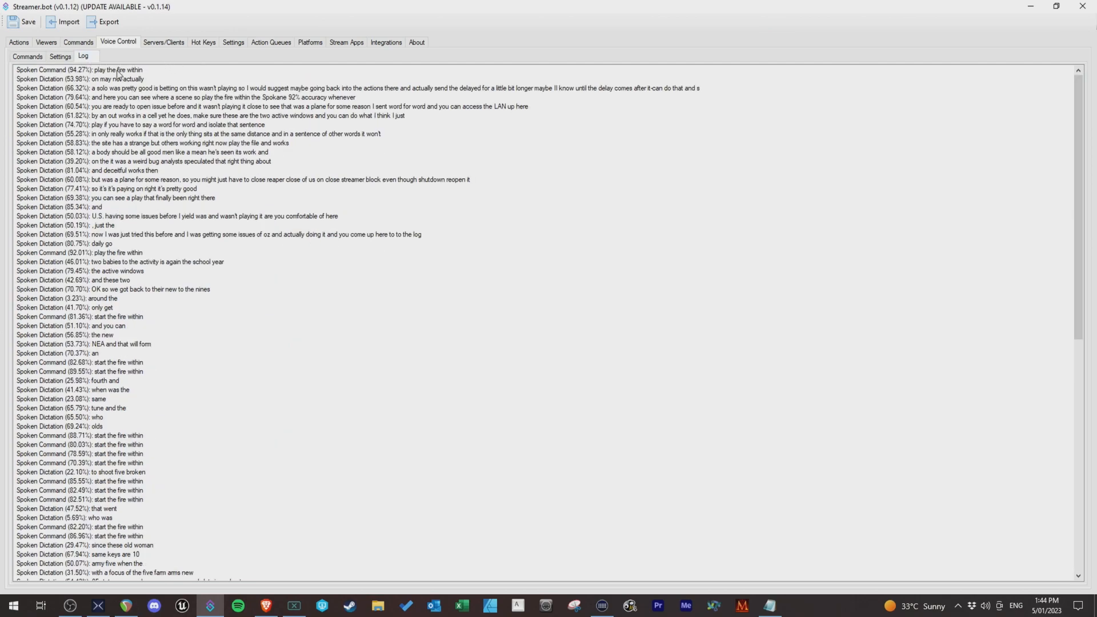
left_click(118, 76)
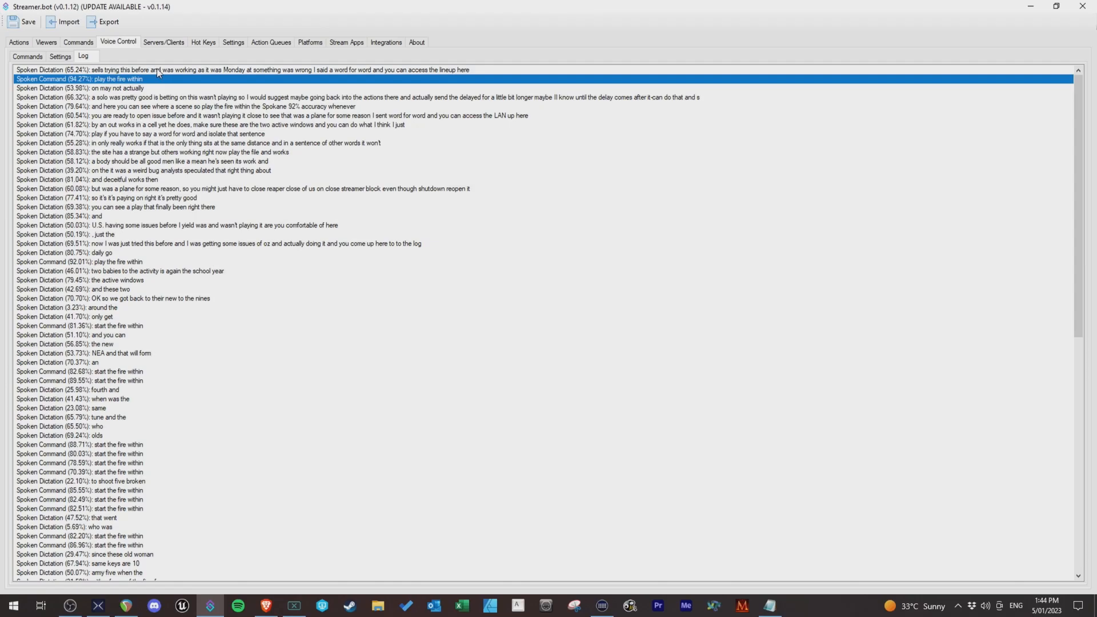
left_click(30, 57)
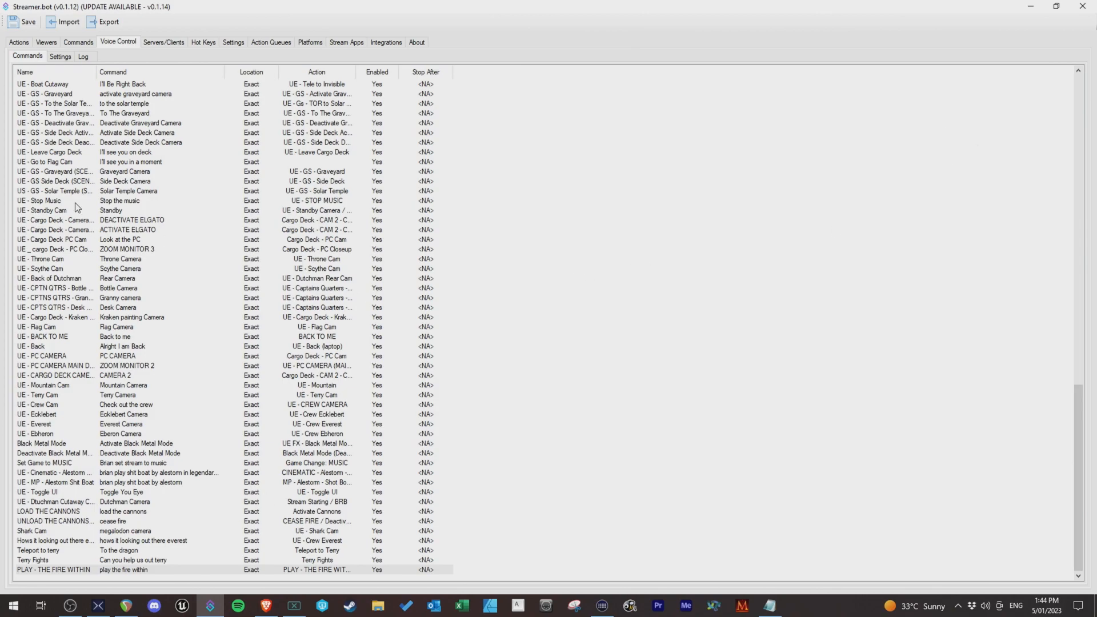
left_click(20, 42)
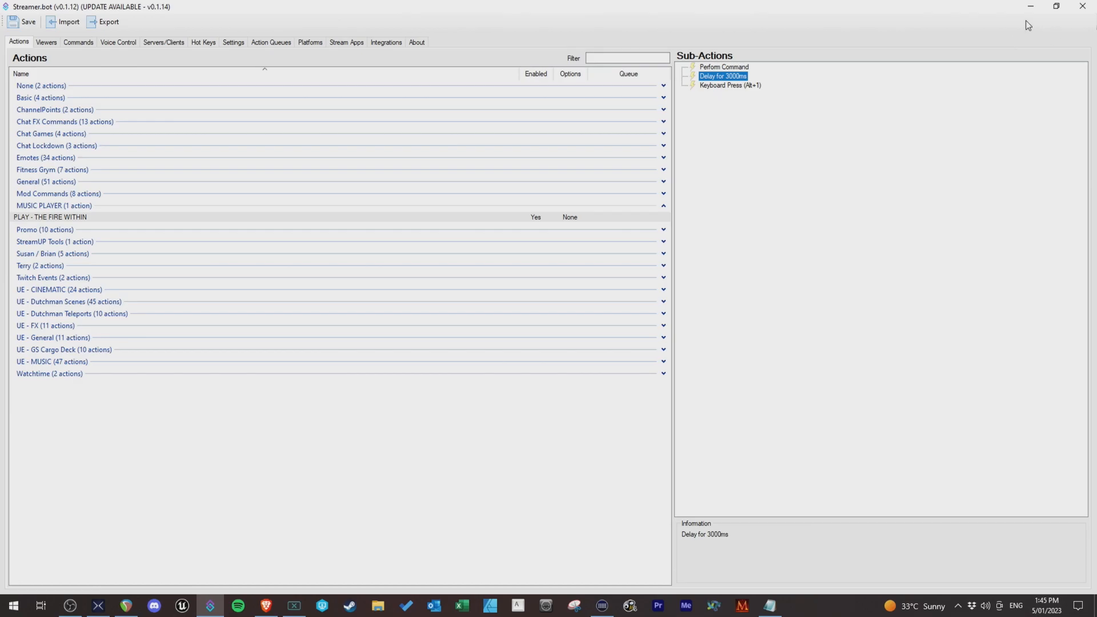
Minimise Streamer.bot, switch OBS to Scene 1, and test the song trigger by focusing REAPER and starting playback from THE FIRE WITHIN marker
left_click(1031, 7)
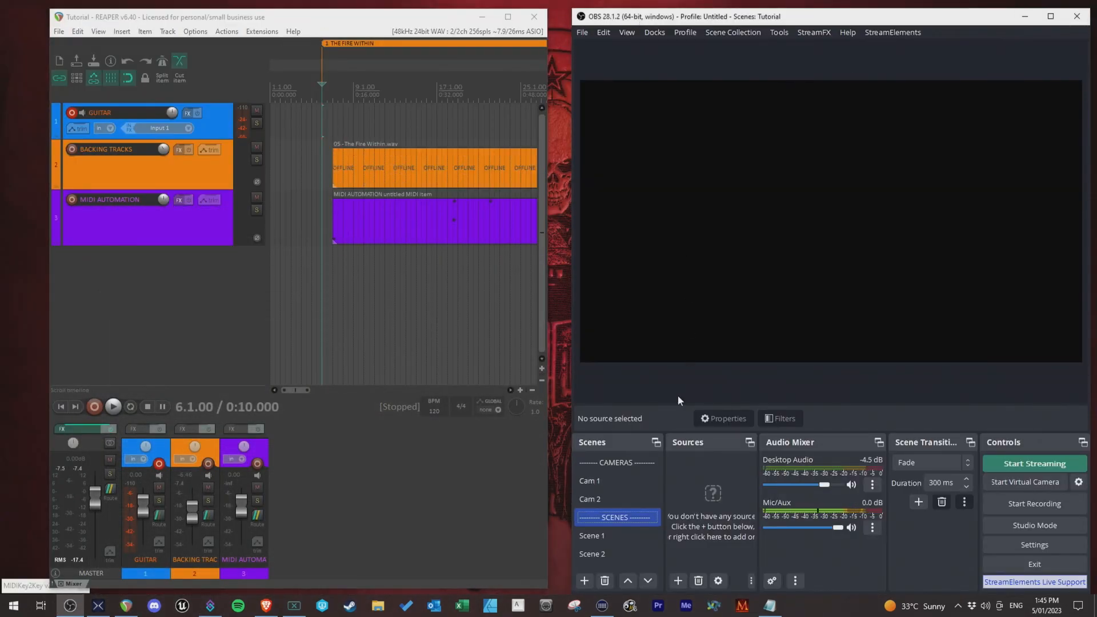
left_click(613, 531)
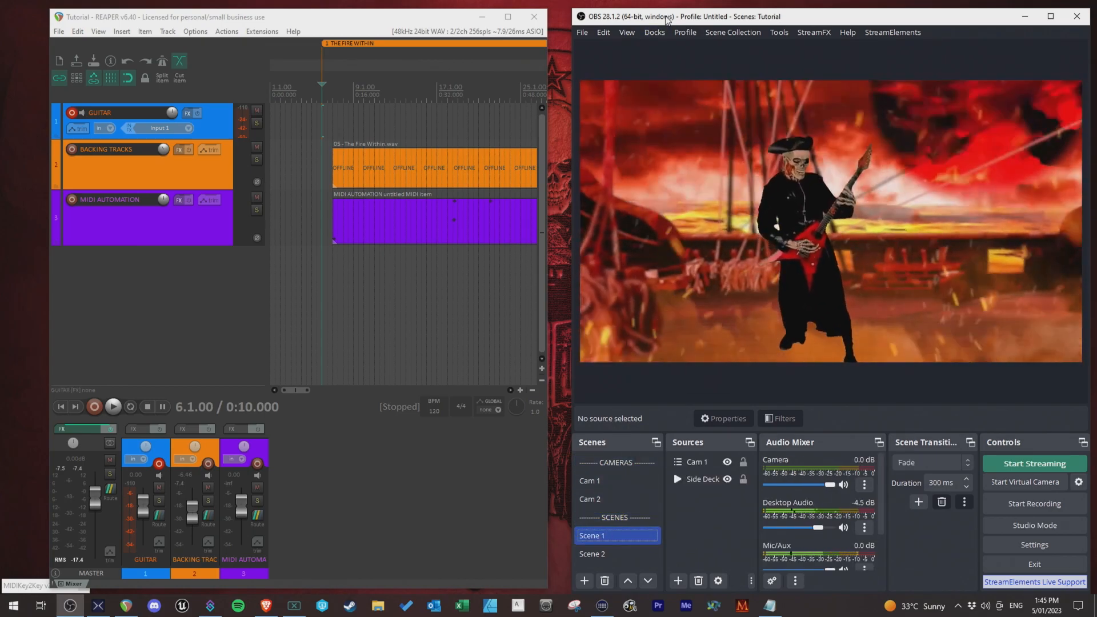
key("alt+Tab")
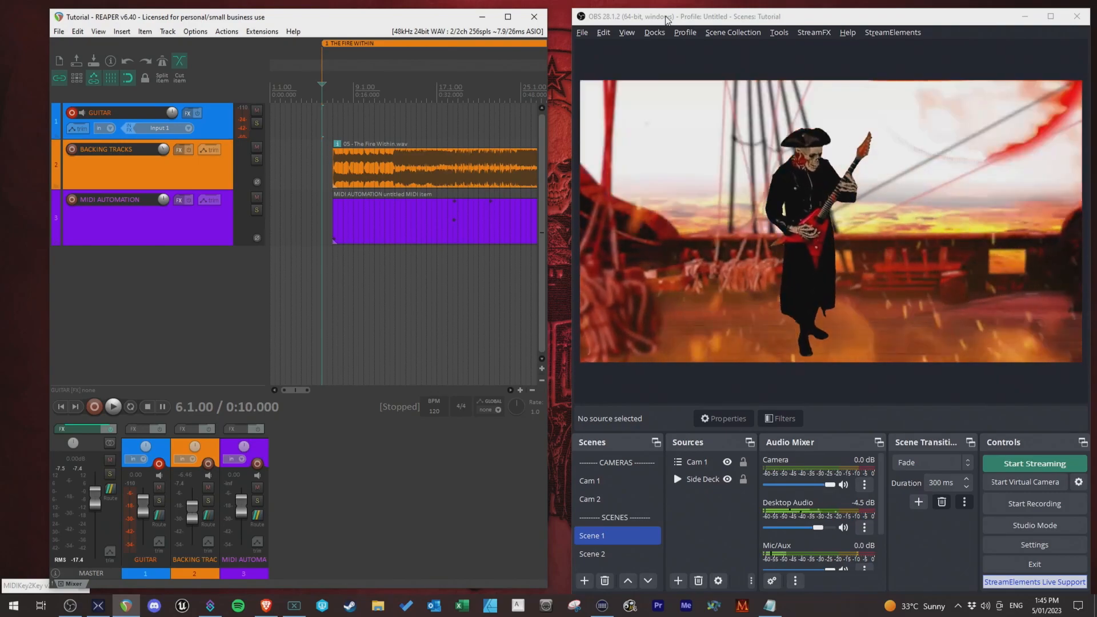
key("space")
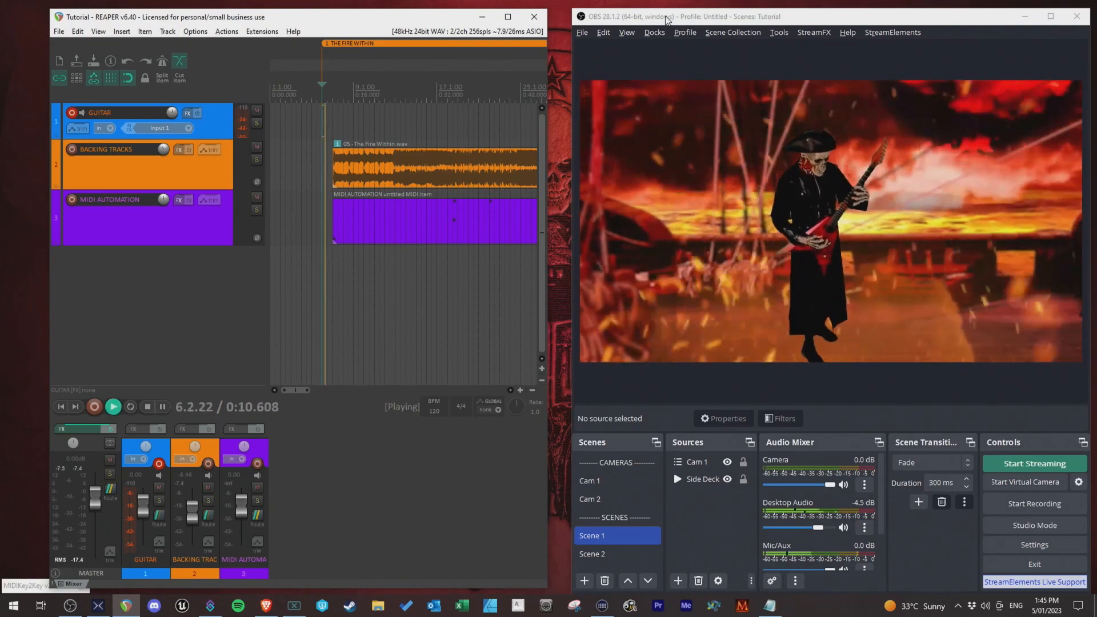
Skip playback ahead in the REAPER timeline to around bar 18 and bring the OBS window back into focus
left_click(667, 21)
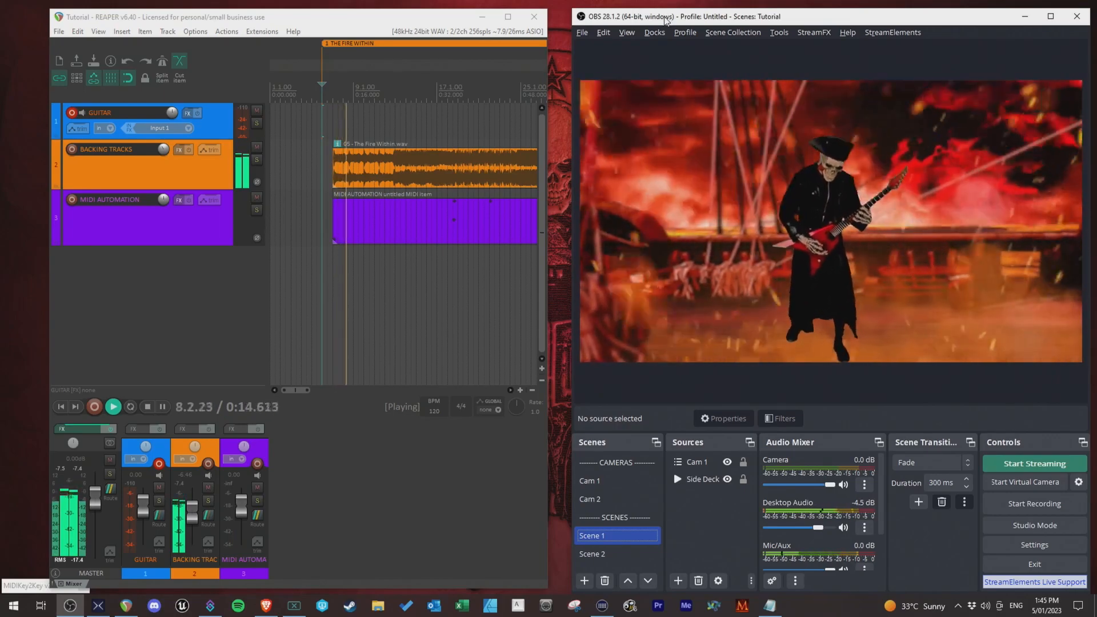
left_click(448, 106)
left_click(675, 19)
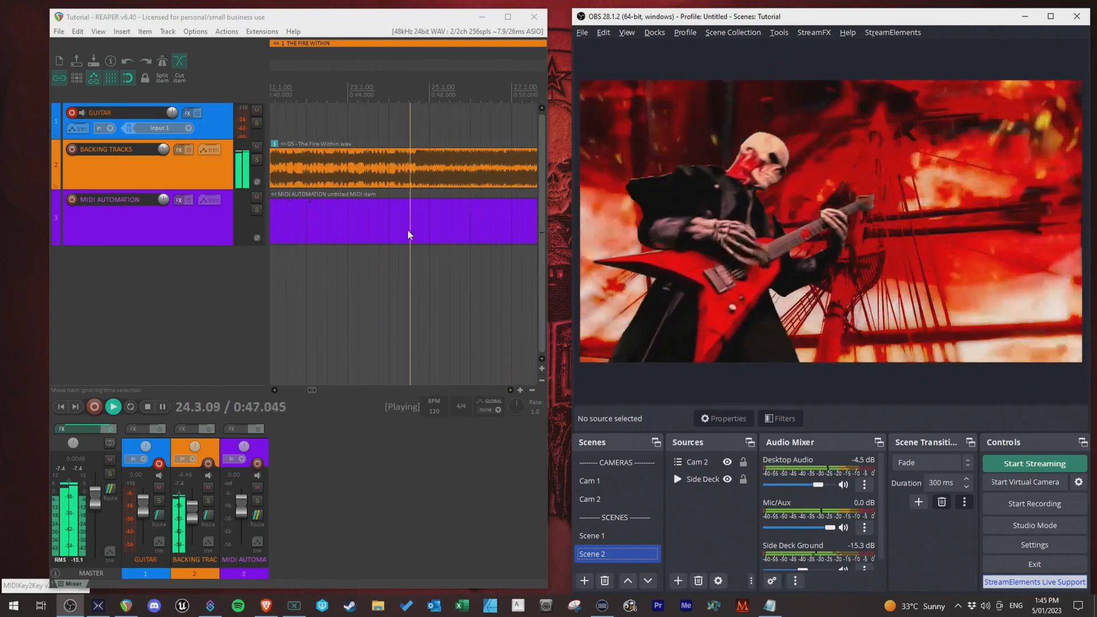
Stop playback, place the edit cursor at 24.4.00, and open the MIDI AUTOMATION item in the MIDI editor
scroll(438, 224, "down", 2)
left_click(375, 92)
key("space")
left_click(394, 103)
double_click(399, 219)
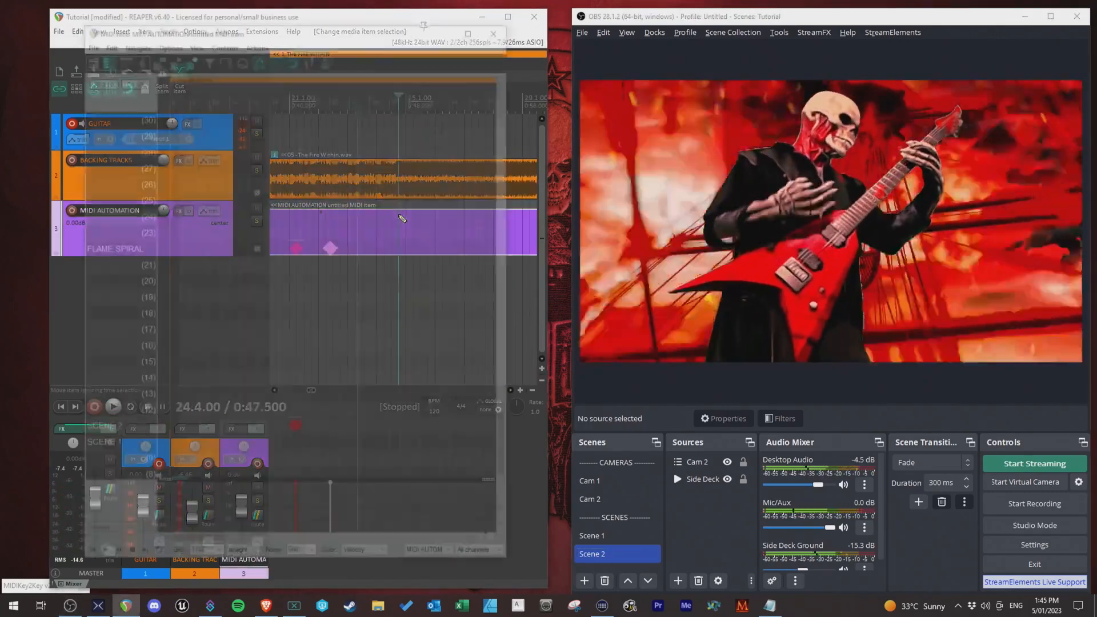
Add a SCENE 1 note at the edit cursor near the end of bar 24 and raise its velocity to maximum
scroll(140, 364, "down", 3)
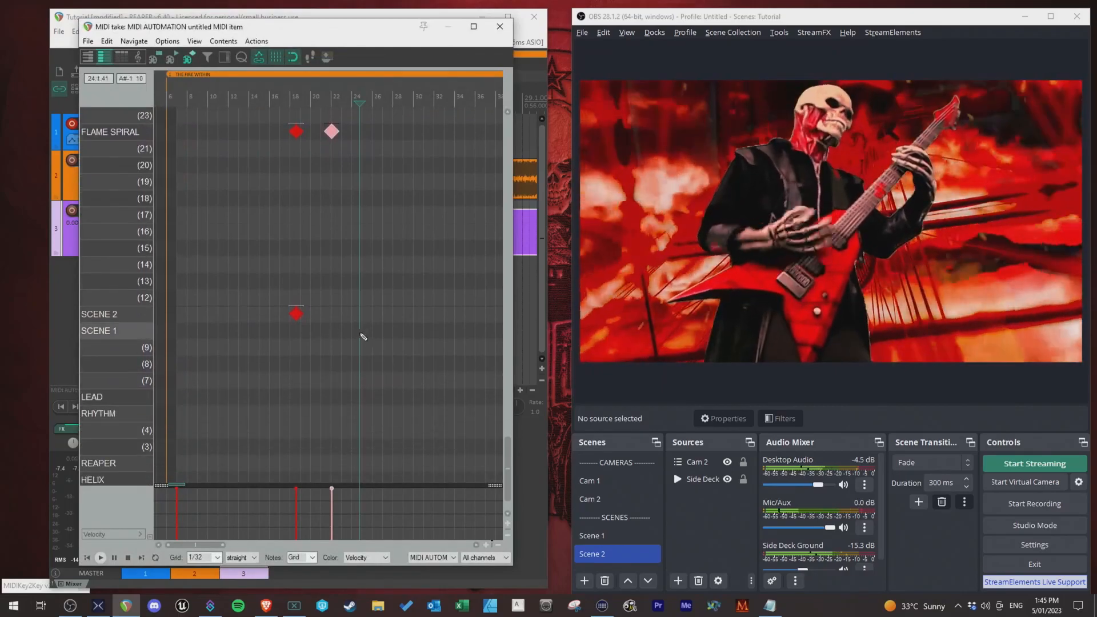
scroll(369, 338, "up", 6)
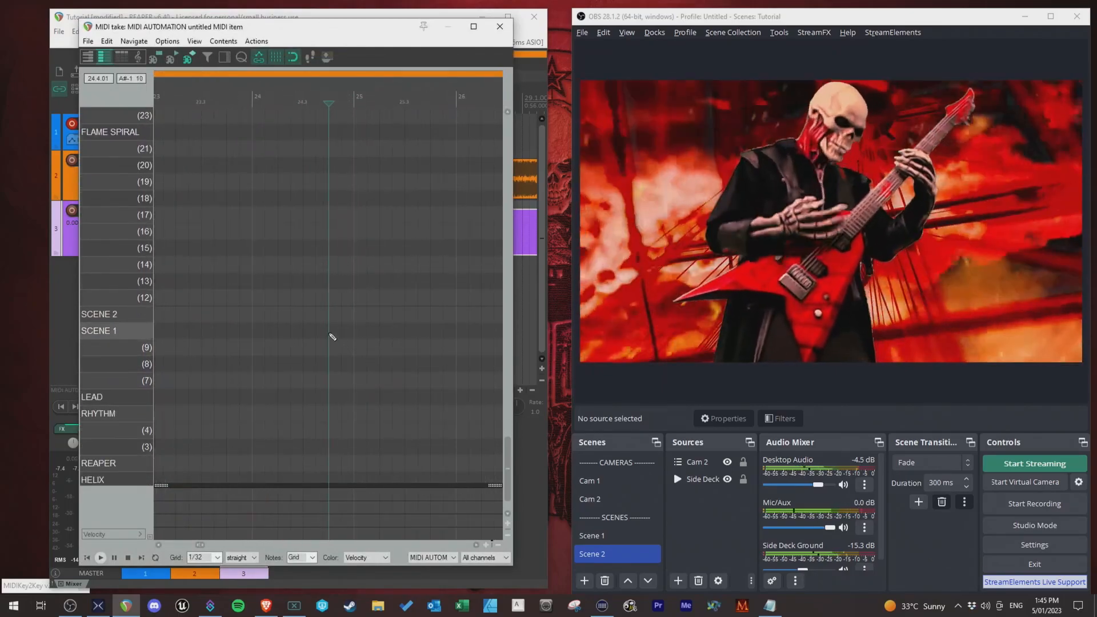
left_click(329, 333)
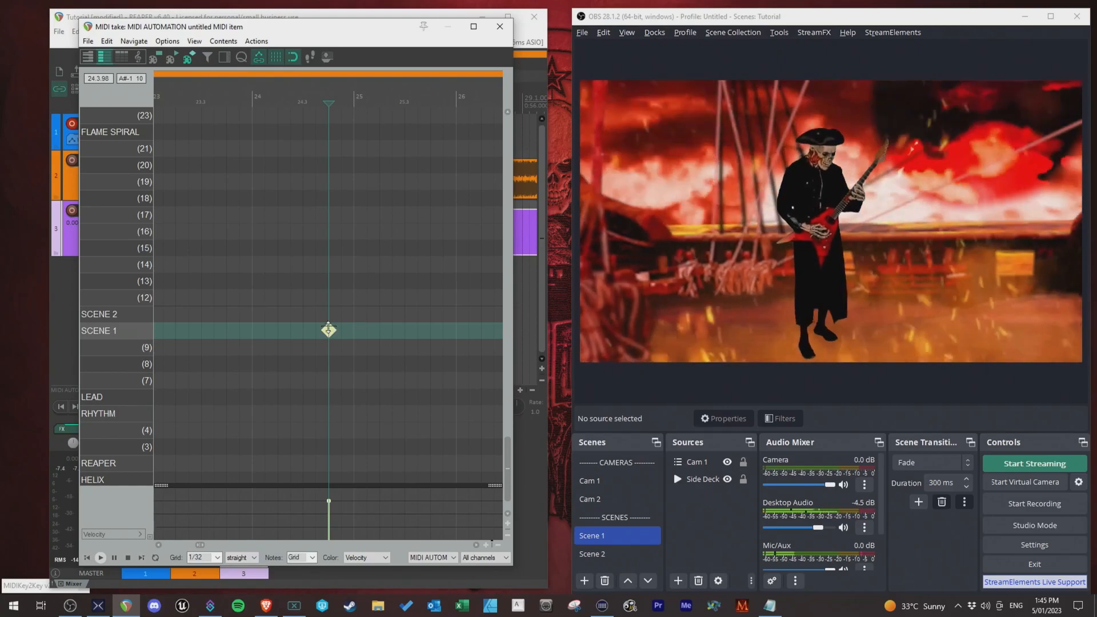
left_click_drag(328, 328, 332, 281)
Play the automation from bar 17 with OBS in focus to check the scene changes and flame effects, and stop playback in REAPER
left_click(450, 30)
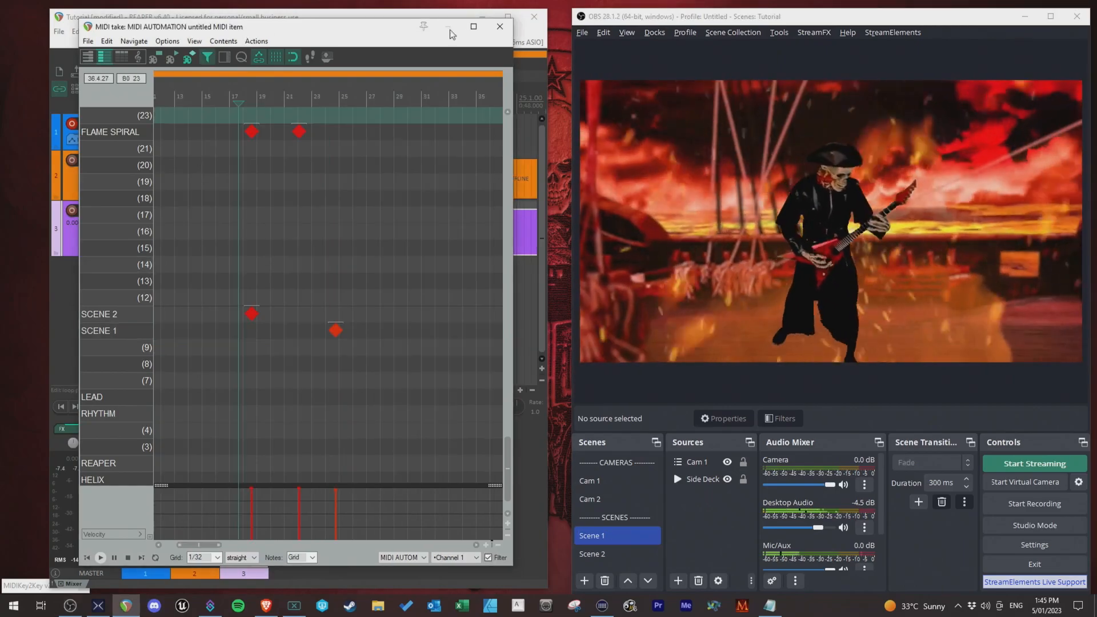
key("space")
left_click(708, 18)
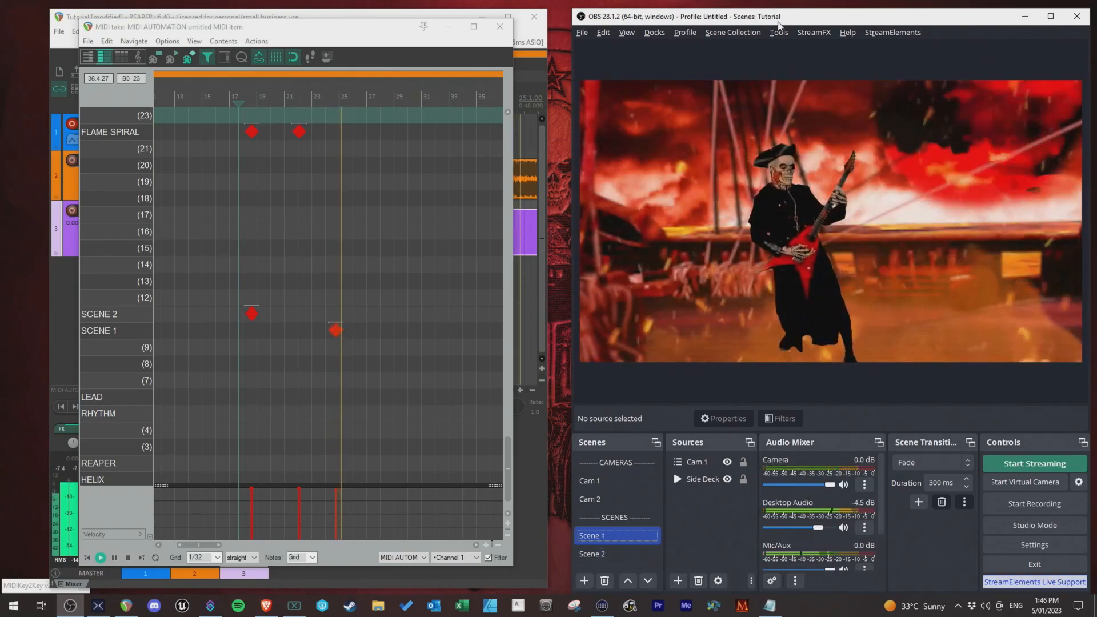
left_click(408, 39)
key("space")
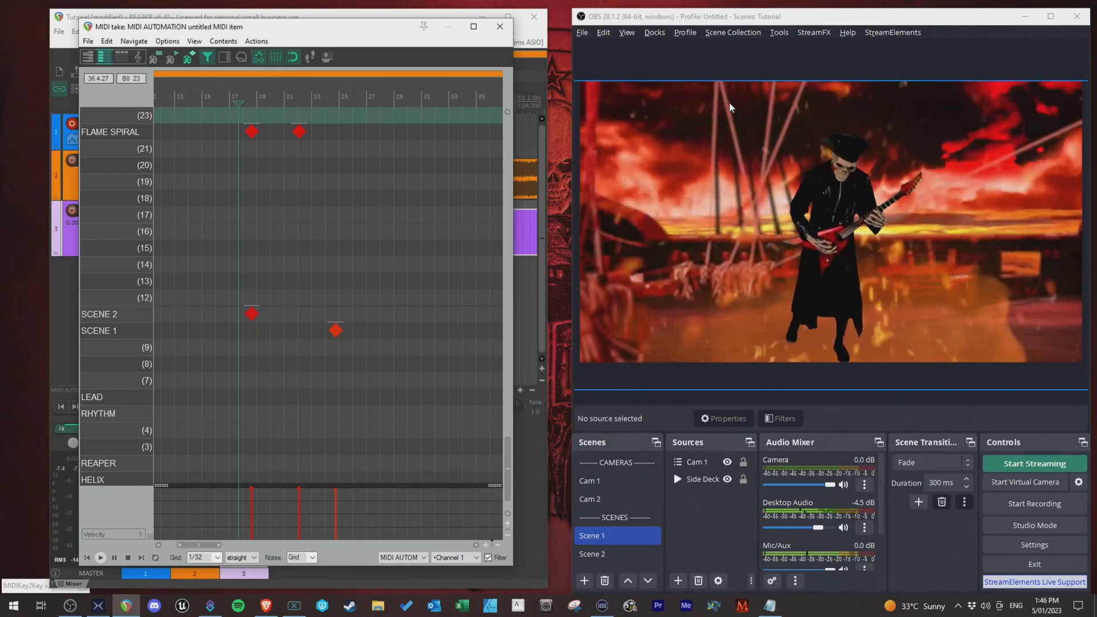
Maximise the OBS window and switch from Scene 1 to the SCENES divider above it
left_click(1051, 16)
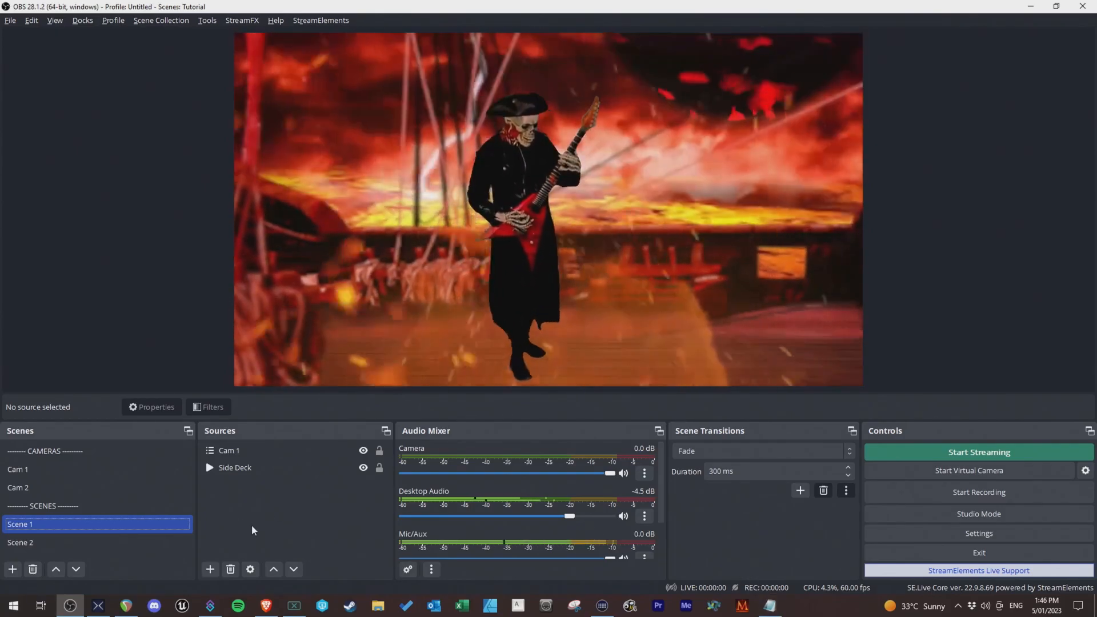
key("Up")
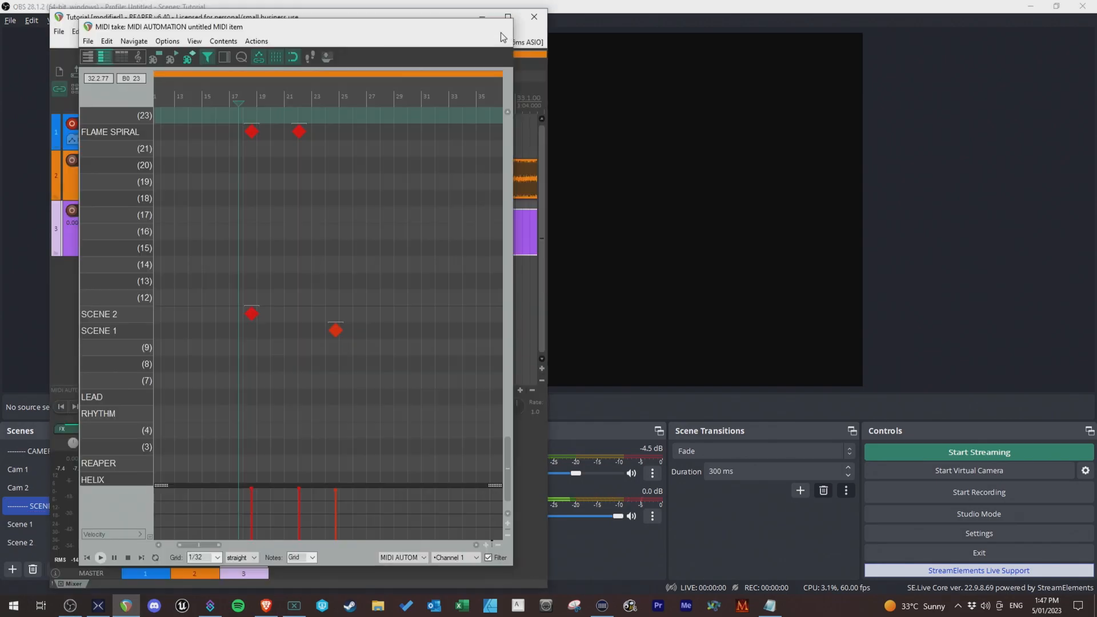
Close the MIDI editor, maximise REAPER, and view the whole THE FIRE WITHIN region with its MIDI automation, briefly bringing up OBS
left_click(501, 30)
left_click(509, 16)
scroll(665, 165, "down", 10)
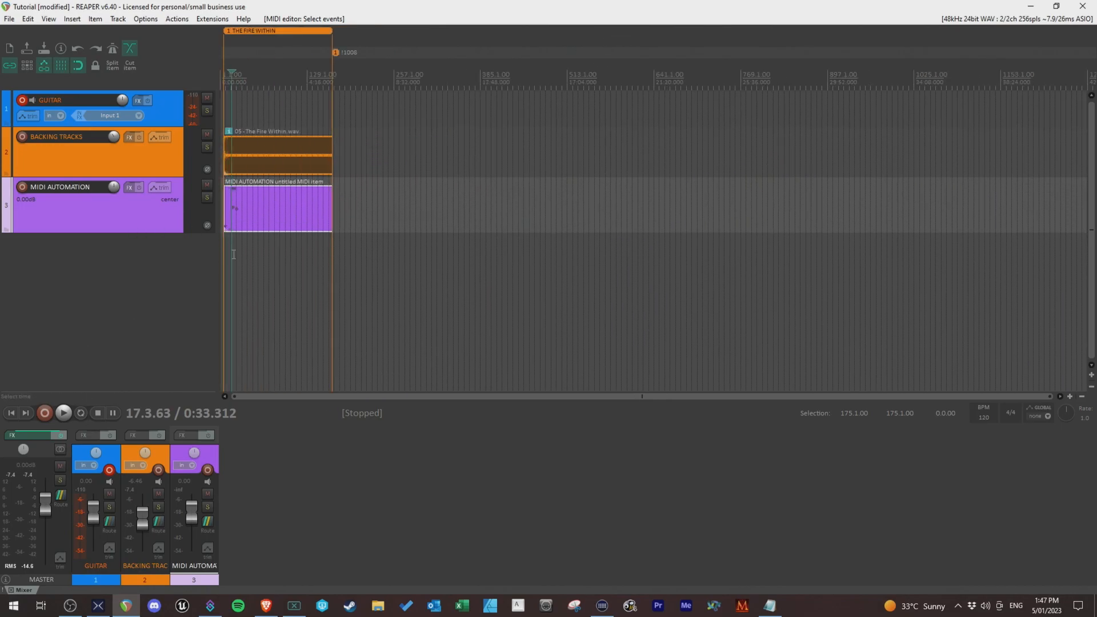
scroll(410, 196, "up", 6)
scroll(360, 148, "down", 4)
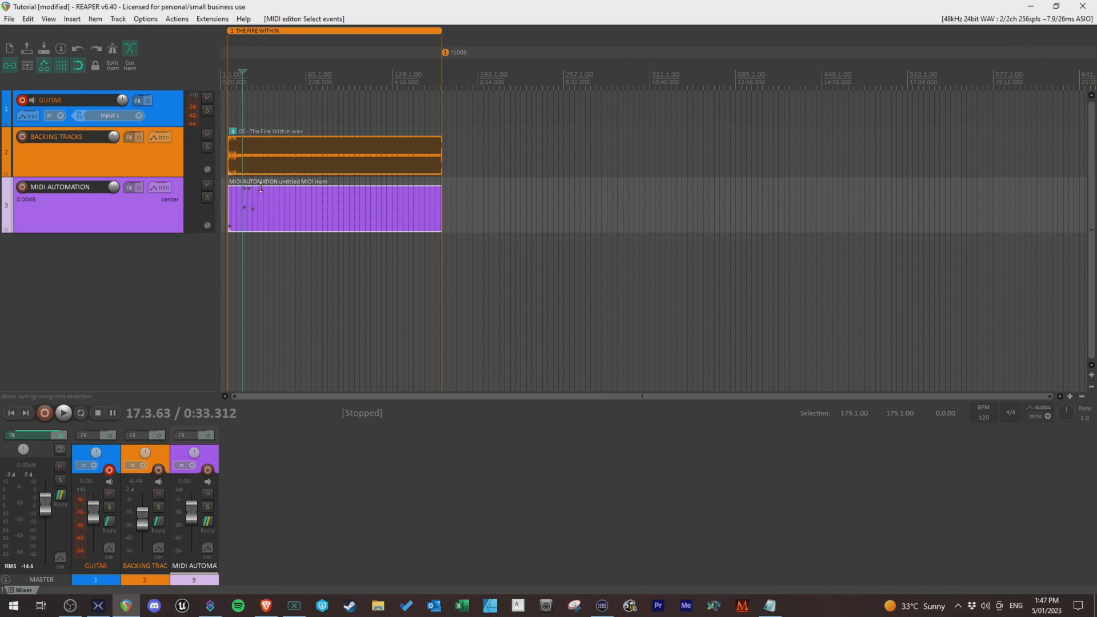
left_click(69, 605)
left_click(72, 612)
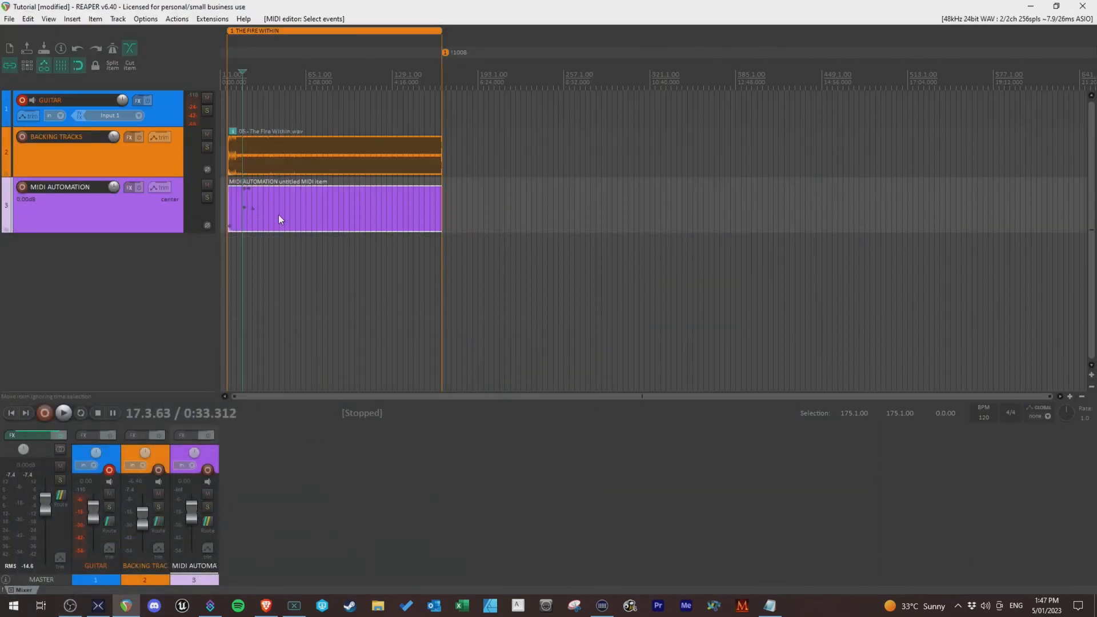